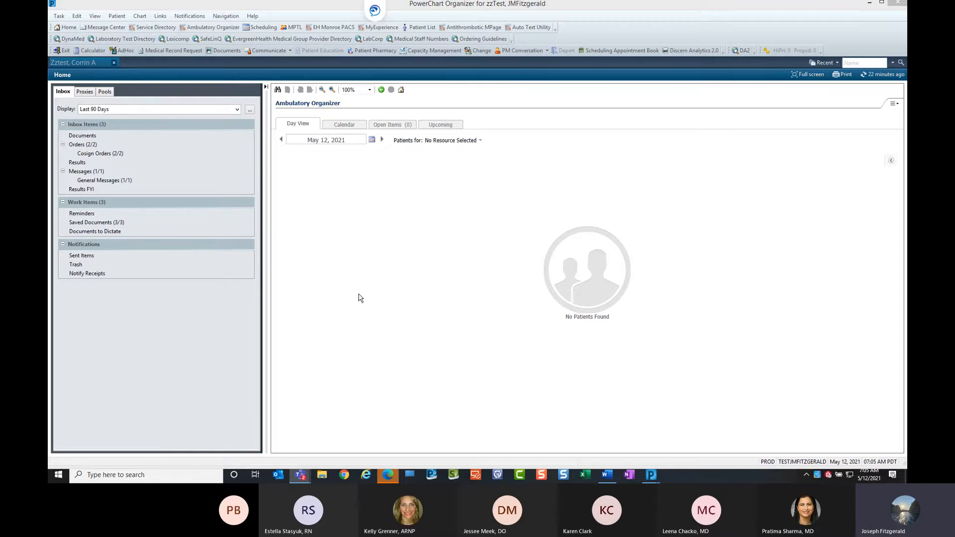
Open the Message Center and open the Hemoglobin A1C POC cosign order from the Orders inbox.
{"action": "left_click", "coordinate": [106, 28]}
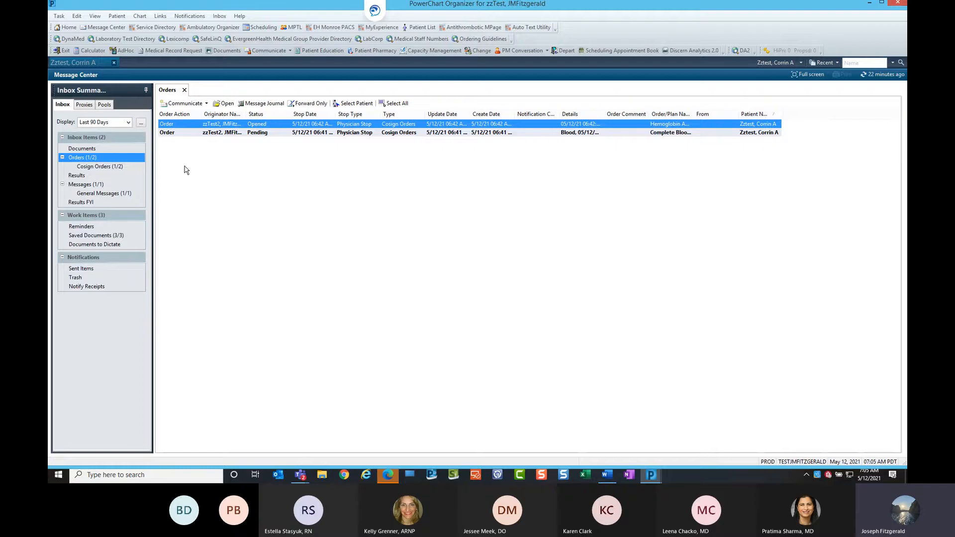
{"action": "left_click", "coordinate": [318, 126]}
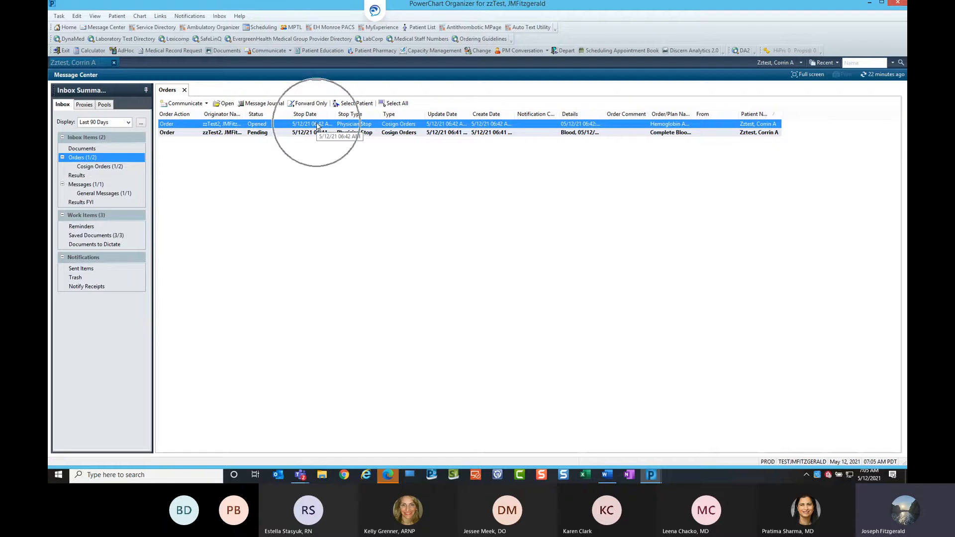
{"action": "double_click", "coordinate": [317, 125]}
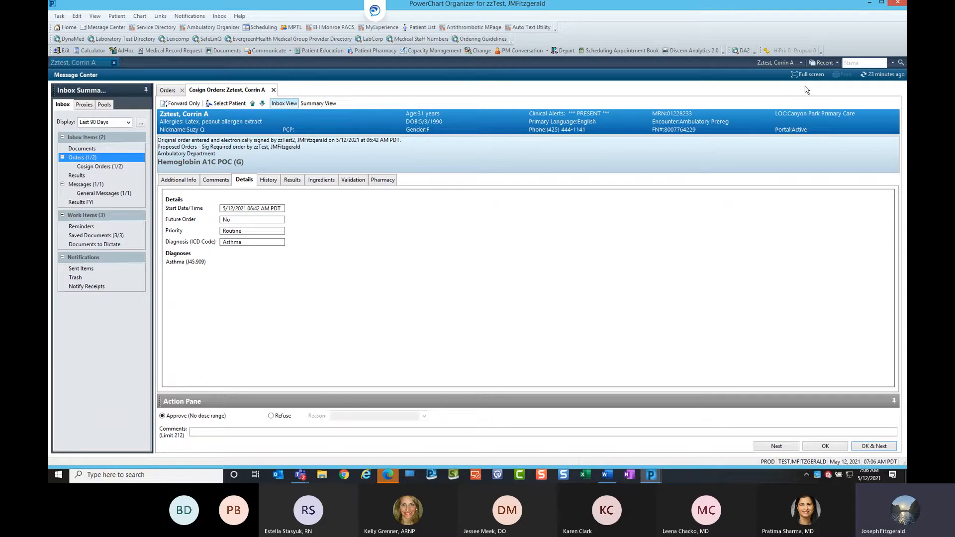
Switch to the summary view to review the patient's medications, documents and vital signs, then return to the inbox view.
{"action": "left_click", "coordinate": [778, 63]}
{"action": "left_click", "coordinate": [320, 105]}
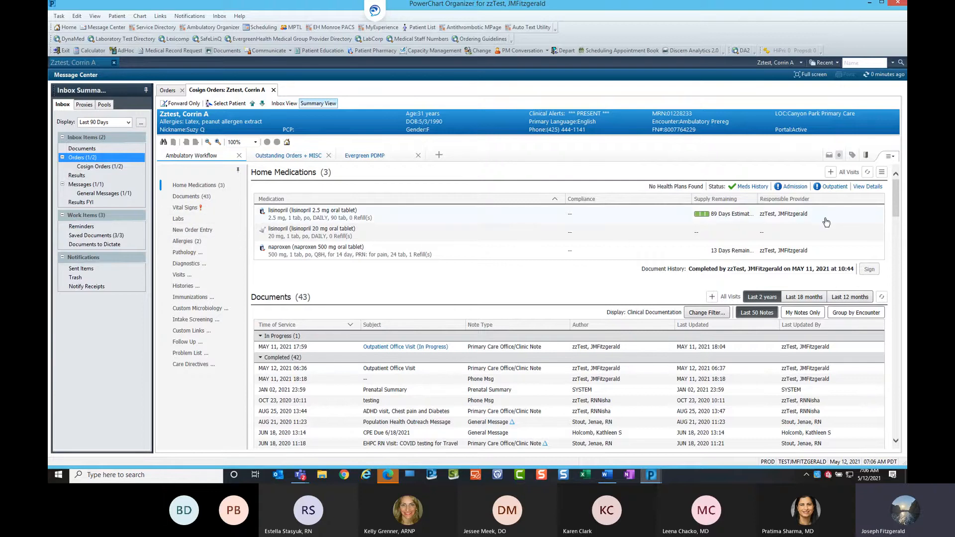
{"action": "scroll", "coordinate": [899, 203], "scroll_direction": "down", "scroll_amount": 15}
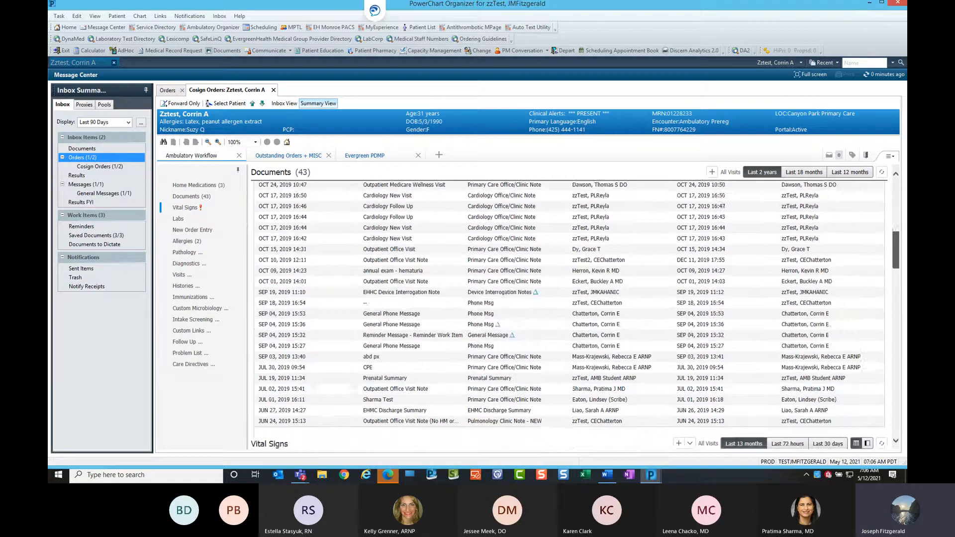
{"action": "left_click_drag", "start_coordinate": [897, 270], "coordinate": [897, 271]}
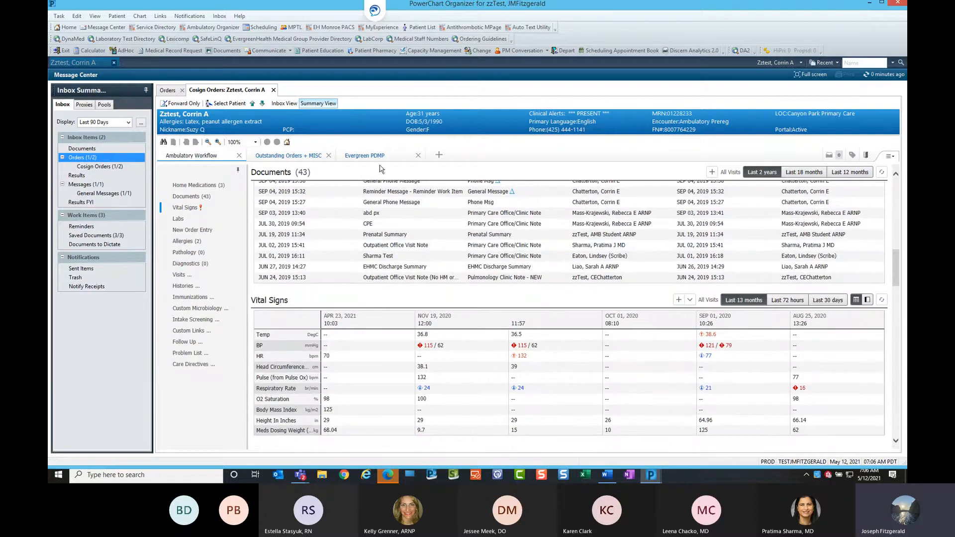
{"action": "left_click", "coordinate": [286, 106]}
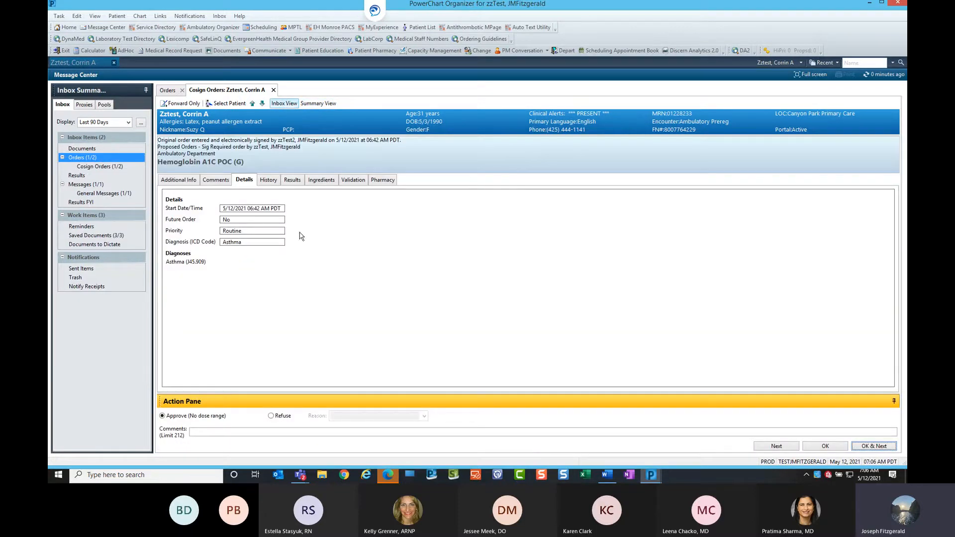
Approve the Hemoglobin A1C POC cosign order and move on to the next item.
{"action": "left_click", "coordinate": [874, 447]}
{"action": "left_click", "coordinate": [319, 104]}
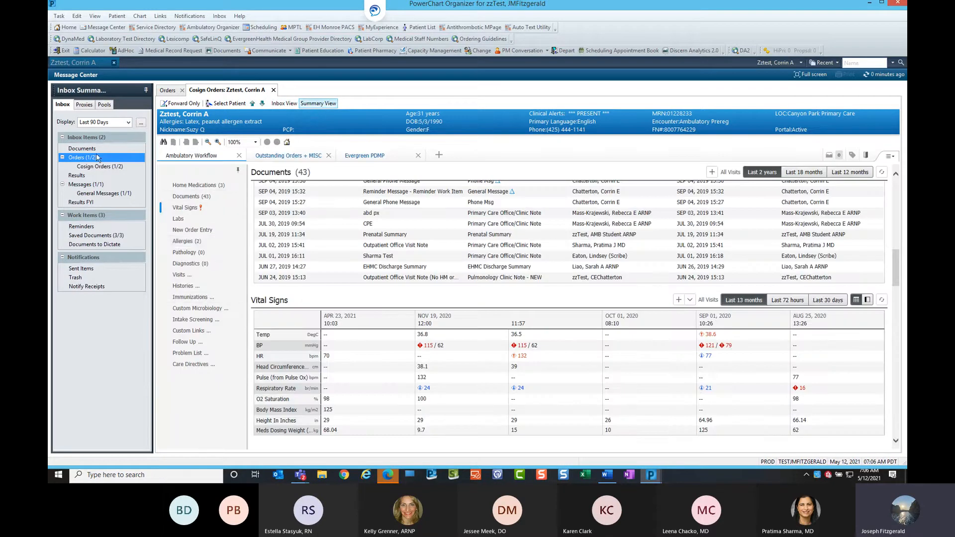
Open the pending general message from the Messages inbox.
{"action": "left_click", "coordinate": [98, 185]}
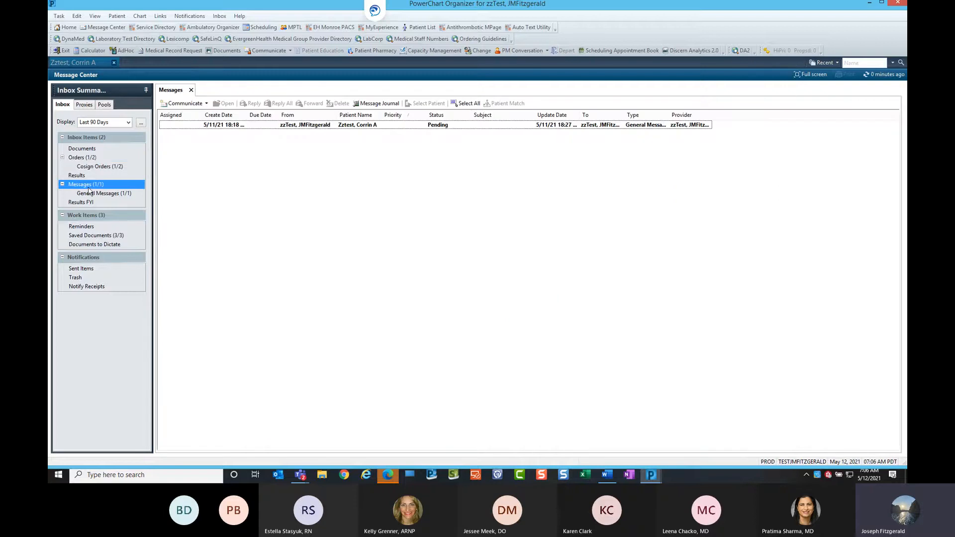
{"action": "left_click", "coordinate": [265, 127]}
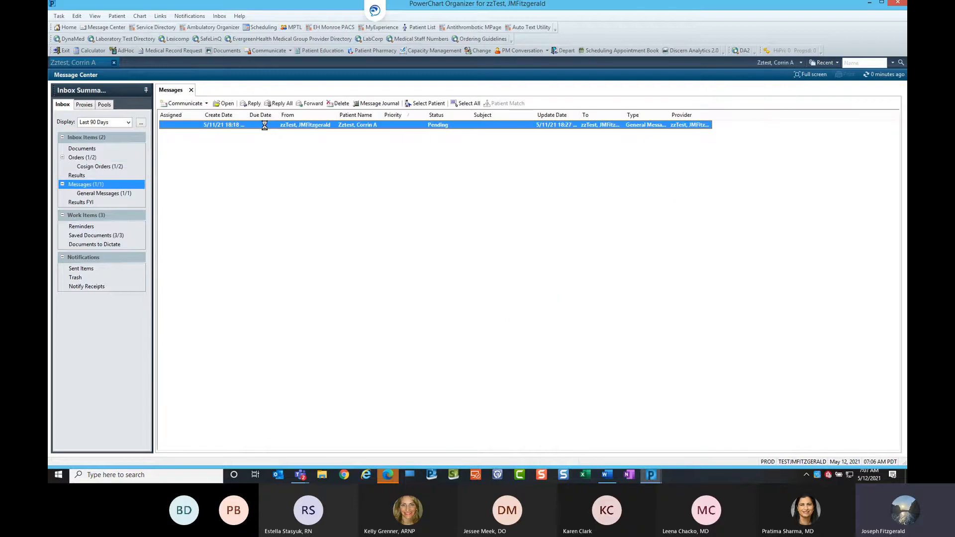
{"action": "double_click", "coordinate": [266, 128]}
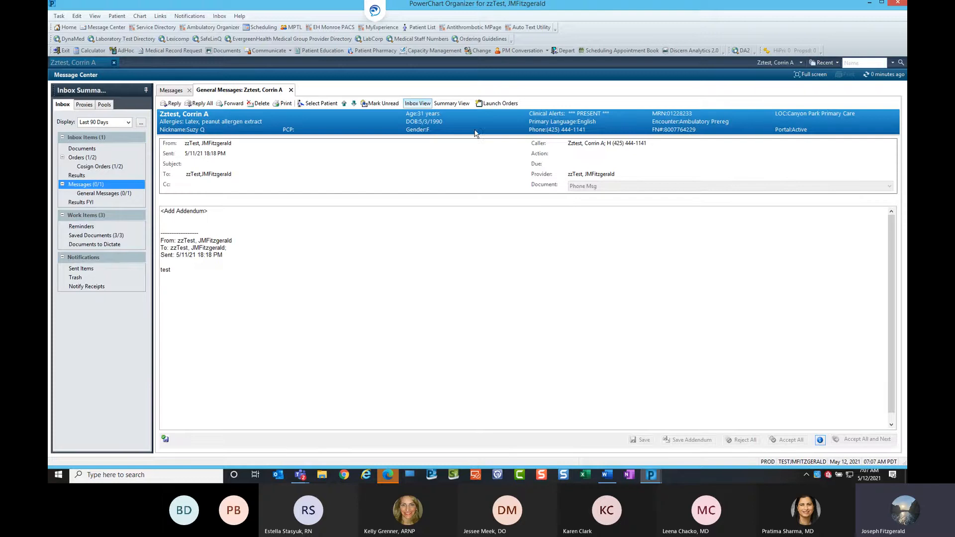
{"action": "left_click", "coordinate": [491, 105]}
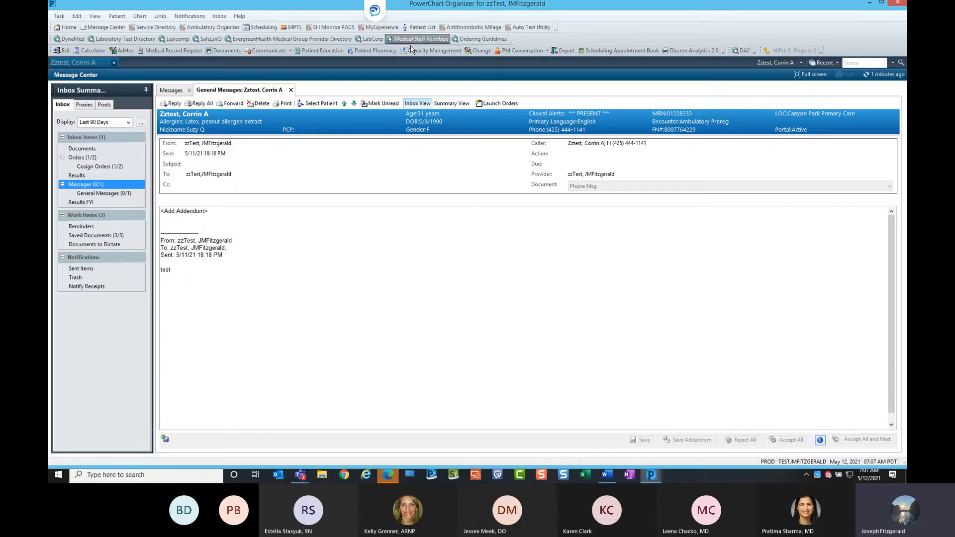
{"action": "right_click", "coordinate": [587, 31]}
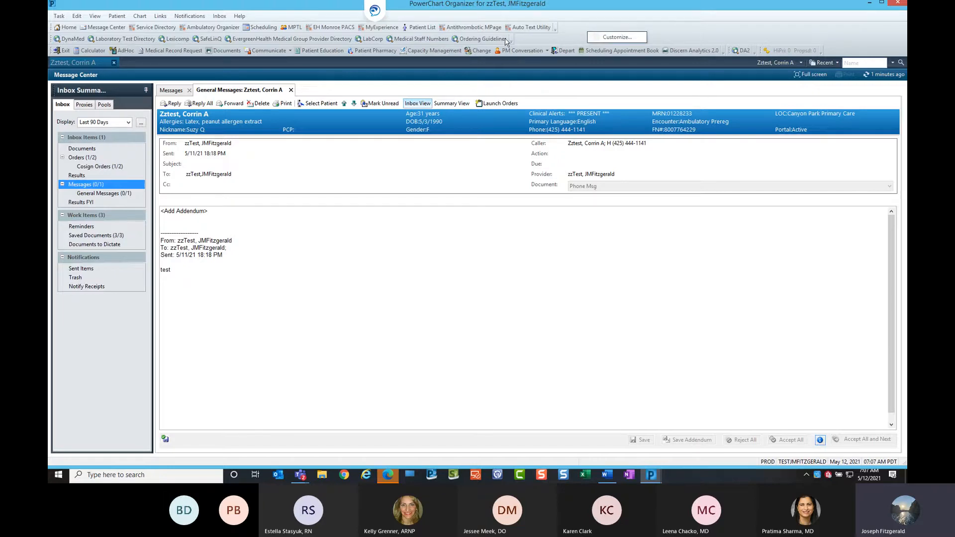
{"action": "left_click", "coordinate": [617, 37]}
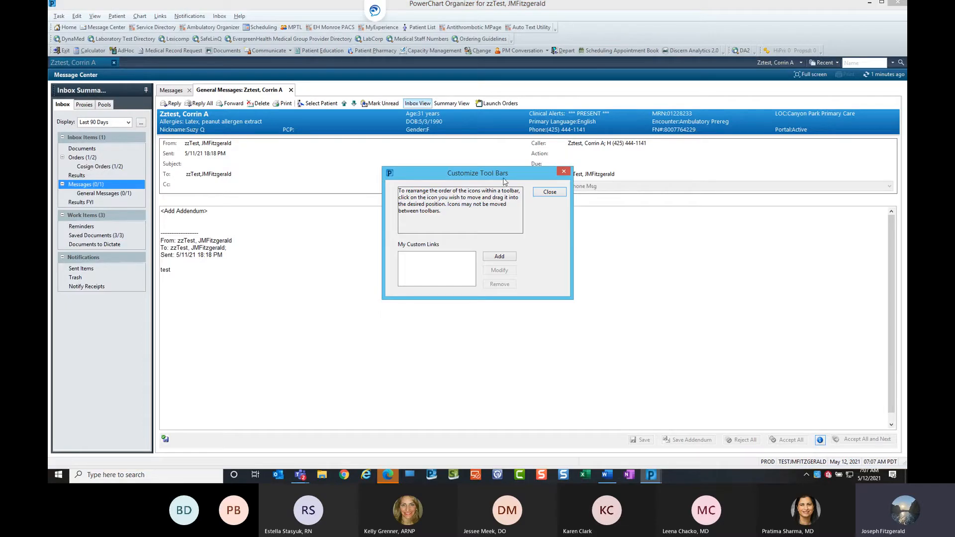
{"action": "left_click", "coordinate": [503, 258]}
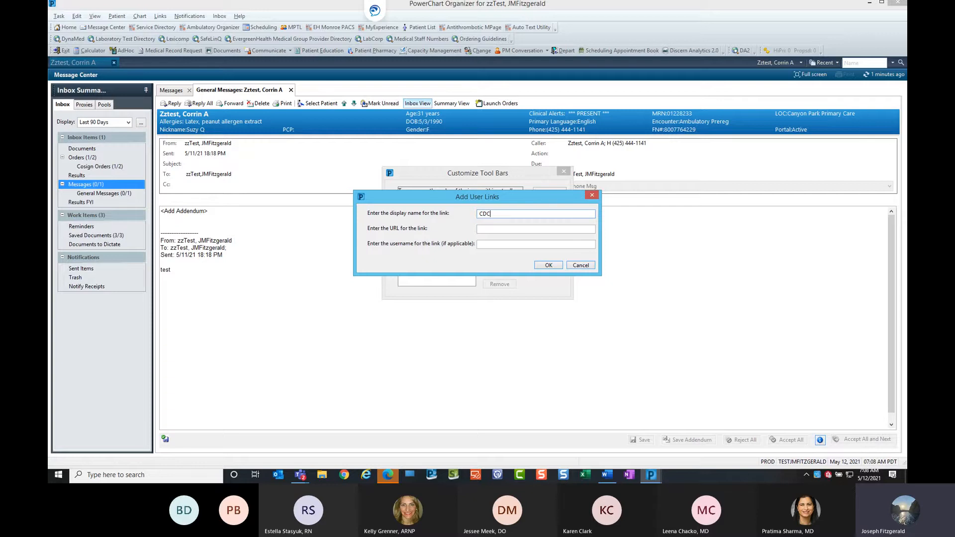
{"action": "left_click", "coordinate": [506, 229]}
{"action": "type", "text": "www.cdc"}
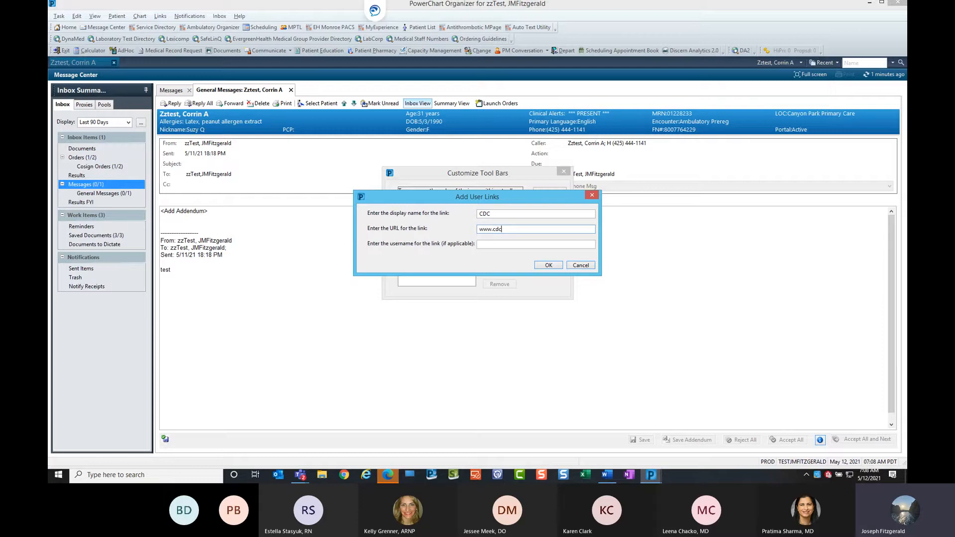
{"action": "type", "text": ".gov"}
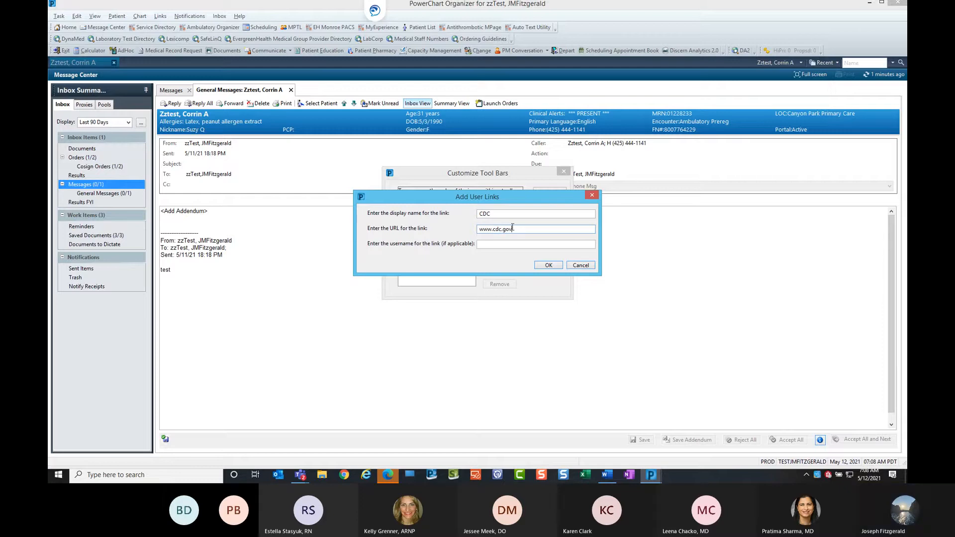
{"action": "left_click", "coordinate": [549, 265]}
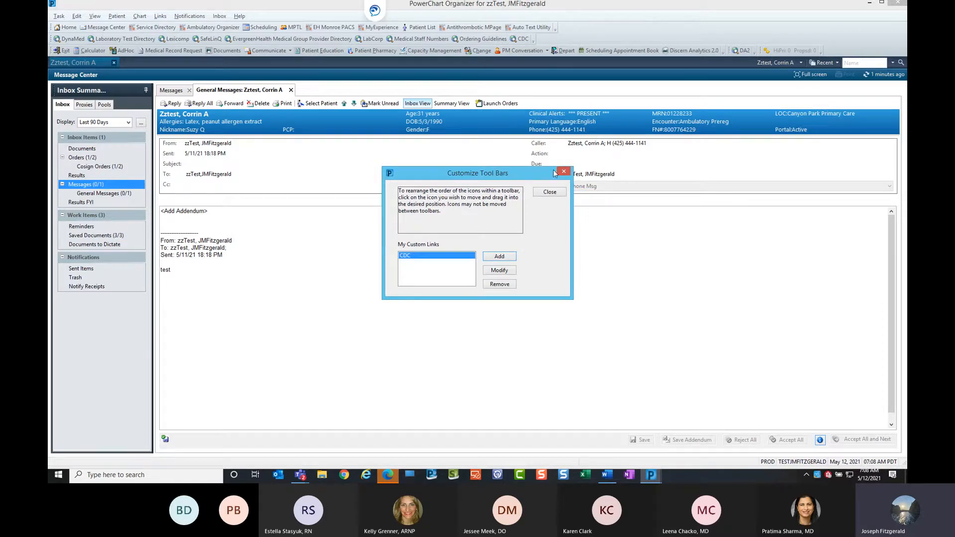
{"action": "left_click", "coordinate": [550, 192]}
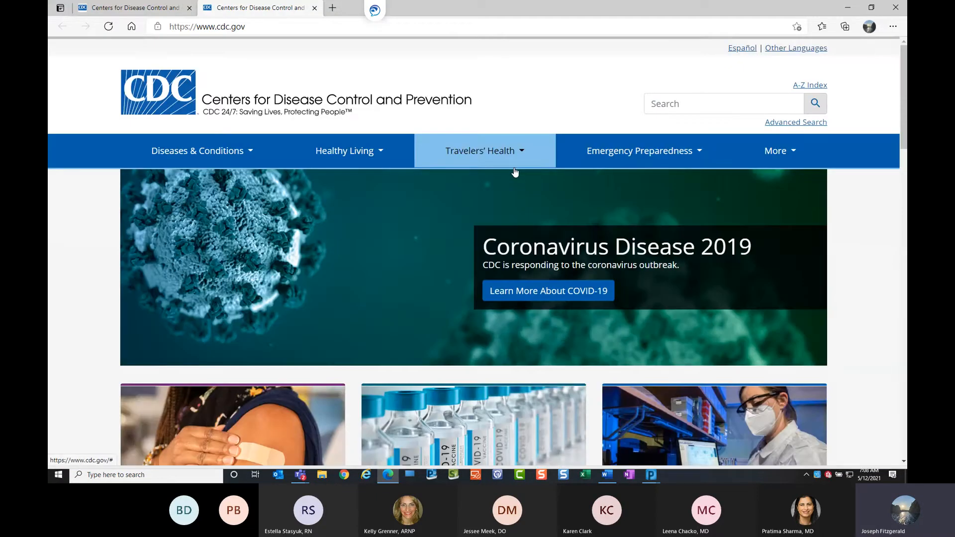
{"action": "left_click", "coordinate": [314, 8]}
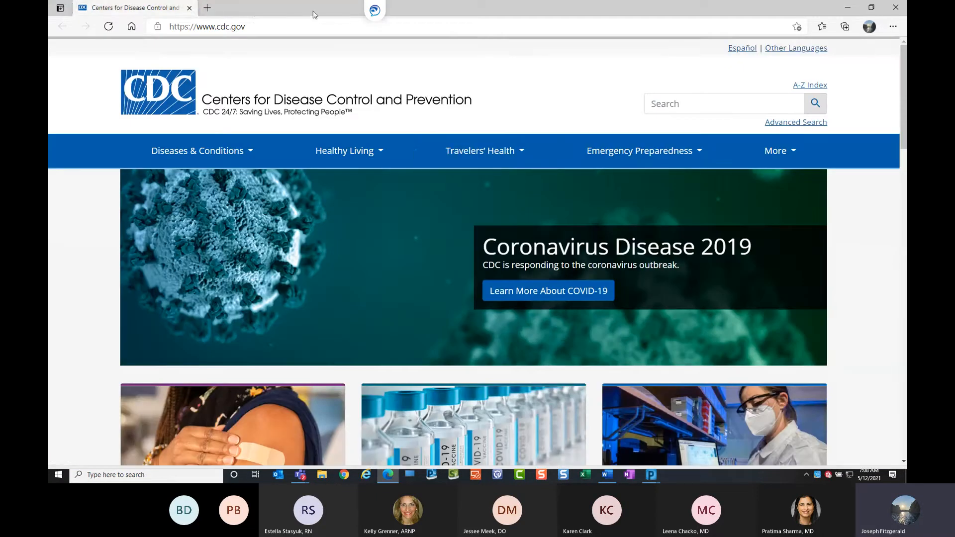
{"action": "left_click", "coordinate": [189, 8]}
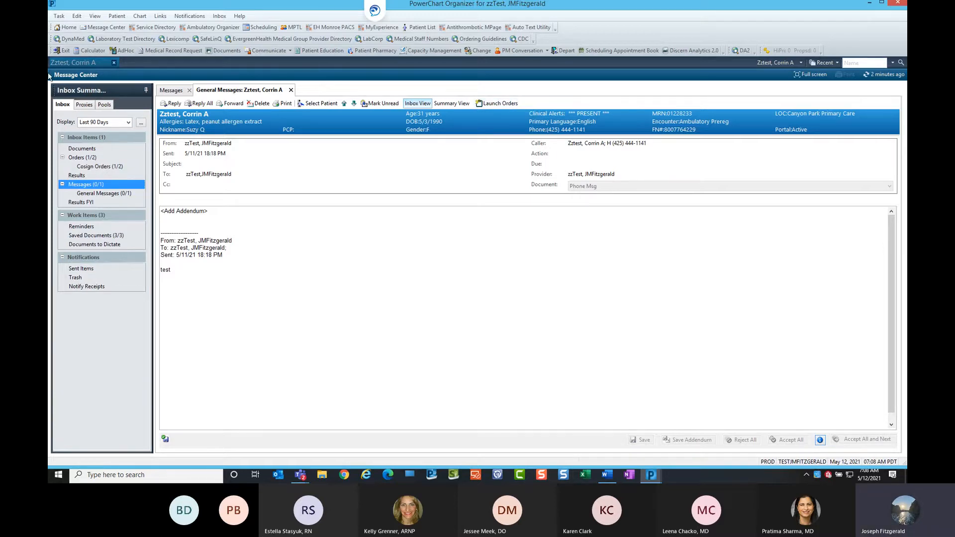
Open the patient's chart and review the patient's orders list.
{"action": "left_click", "coordinate": [92, 63]}
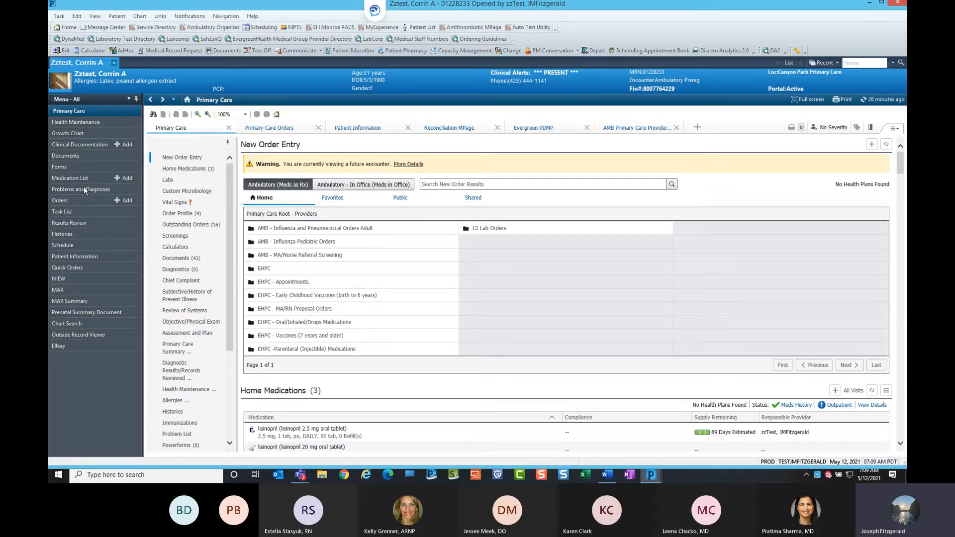
{"action": "left_click", "coordinate": [76, 200]}
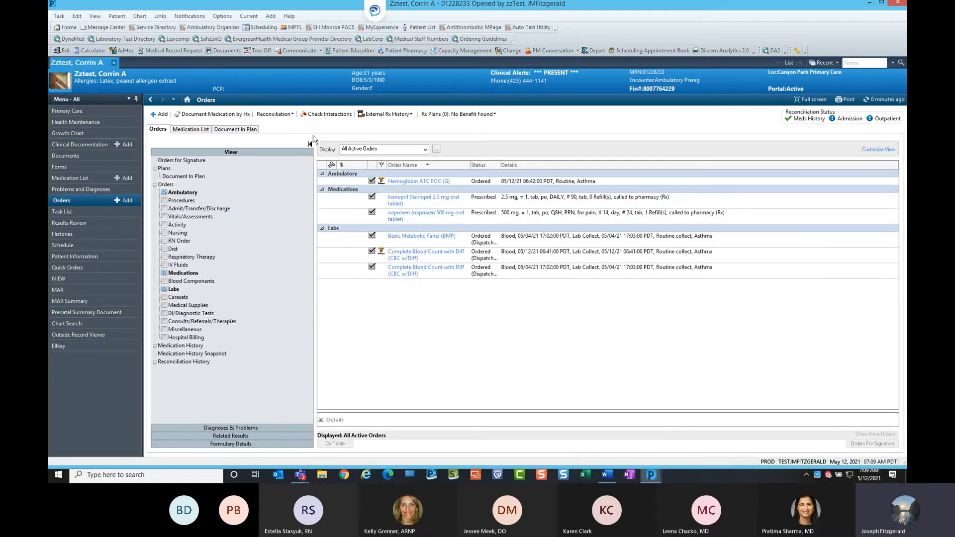
{"action": "left_click", "coordinate": [152, 101]}
{"action": "key", "text": "ctrl"}
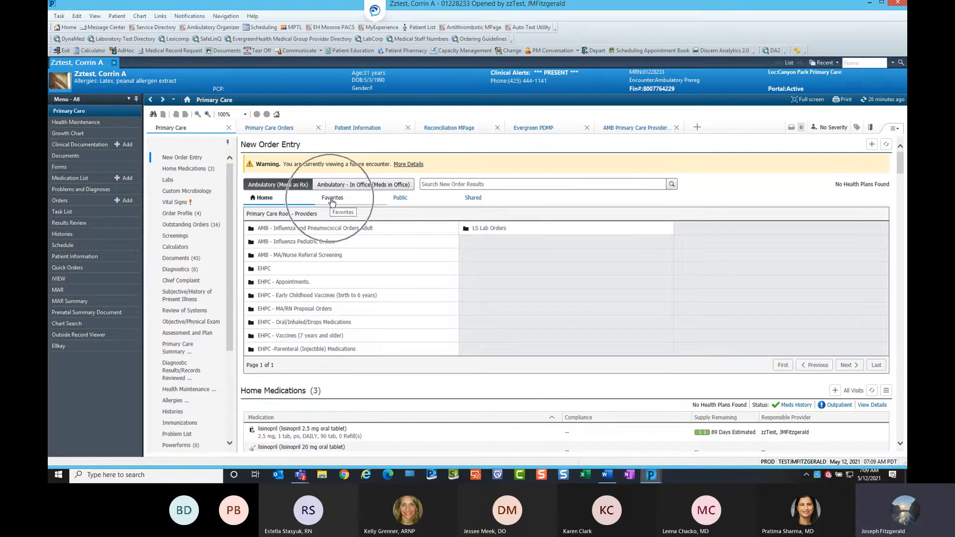
Browse the Public, Shared and Favorites folders in New Order Entry, then go to the Orders page.
{"action": "left_click", "coordinate": [401, 198]}
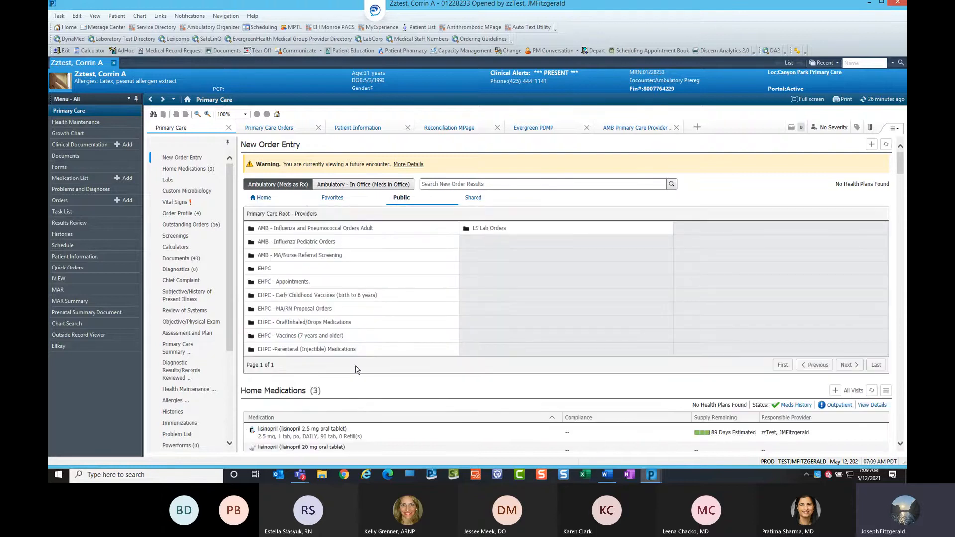
{"action": "left_click", "coordinate": [473, 199]}
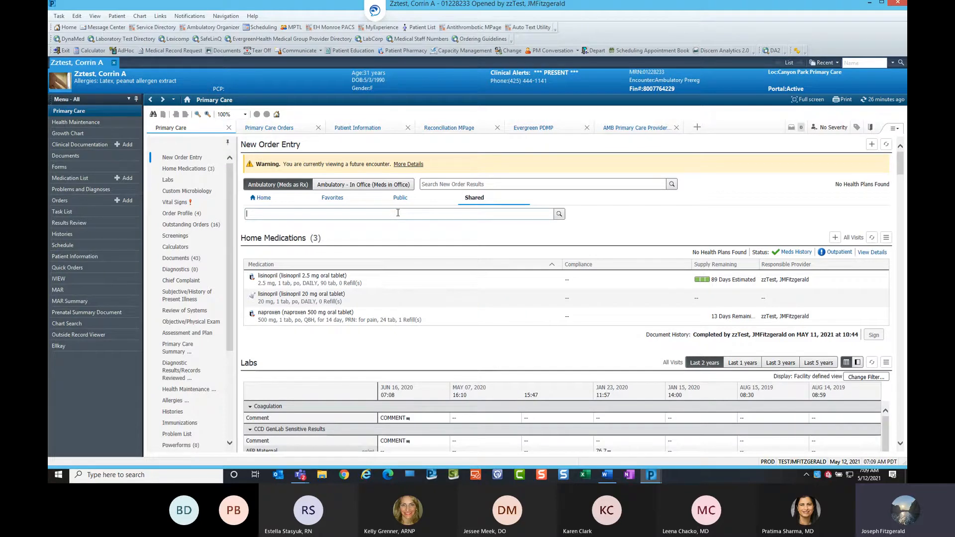
{"action": "left_click", "coordinate": [444, 185]}
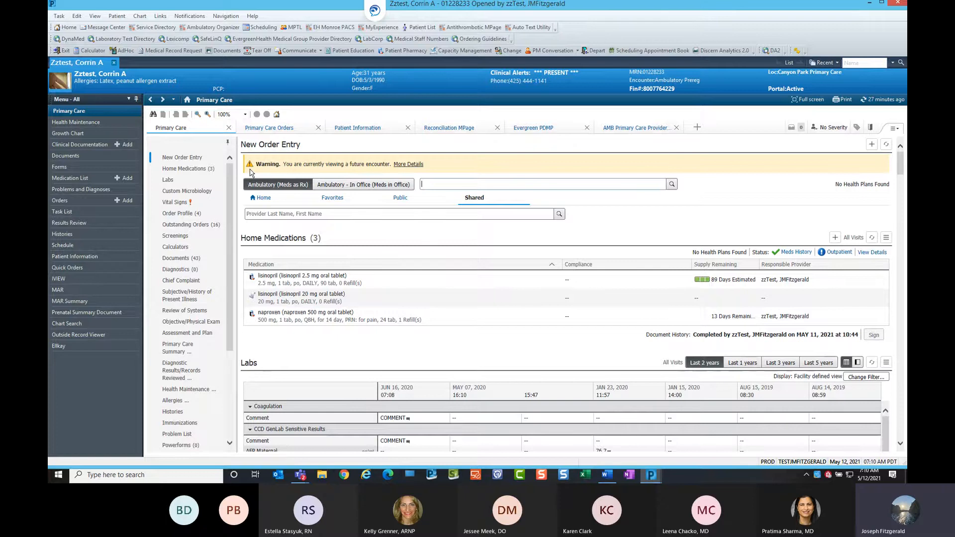
{"action": "left_click", "coordinate": [333, 198]}
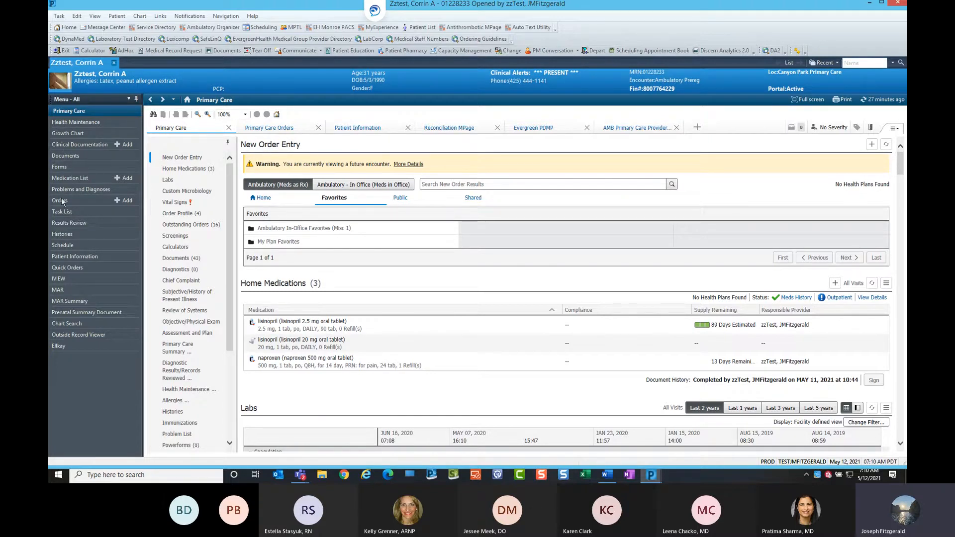
{"action": "left_click", "coordinate": [269, 145]}
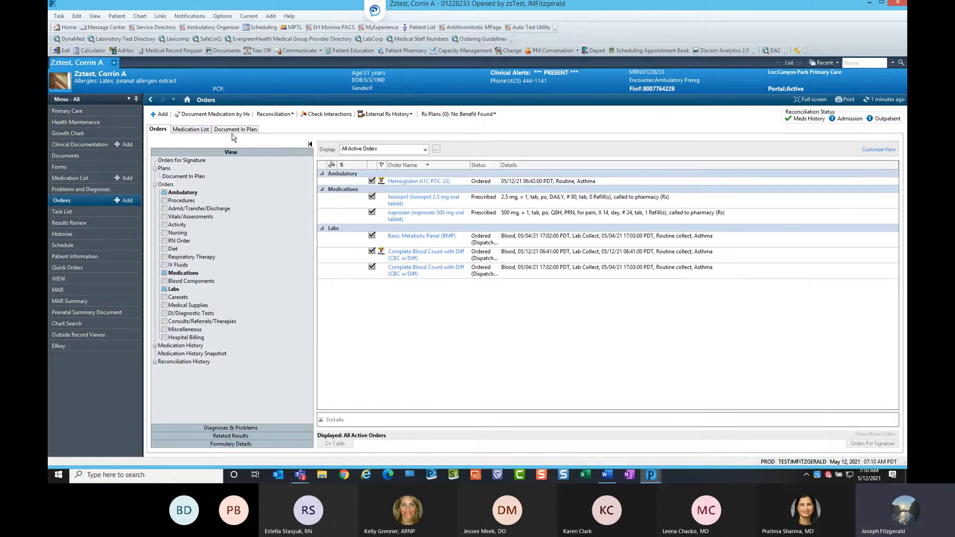
Start adding orders for the future encounter and open the Organize Favorites dialog.
{"action": "left_click", "coordinate": [162, 115]}
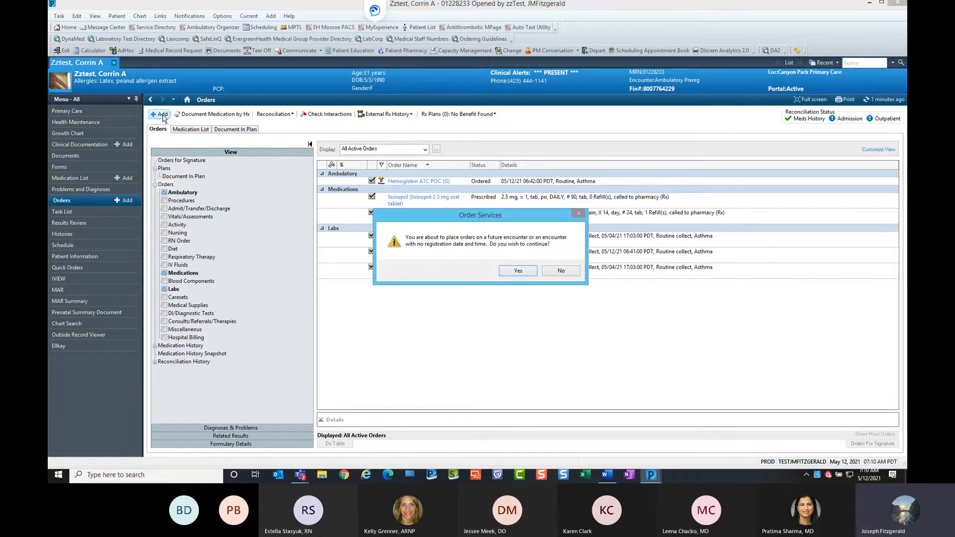
{"action": "left_click", "coordinate": [516, 270]}
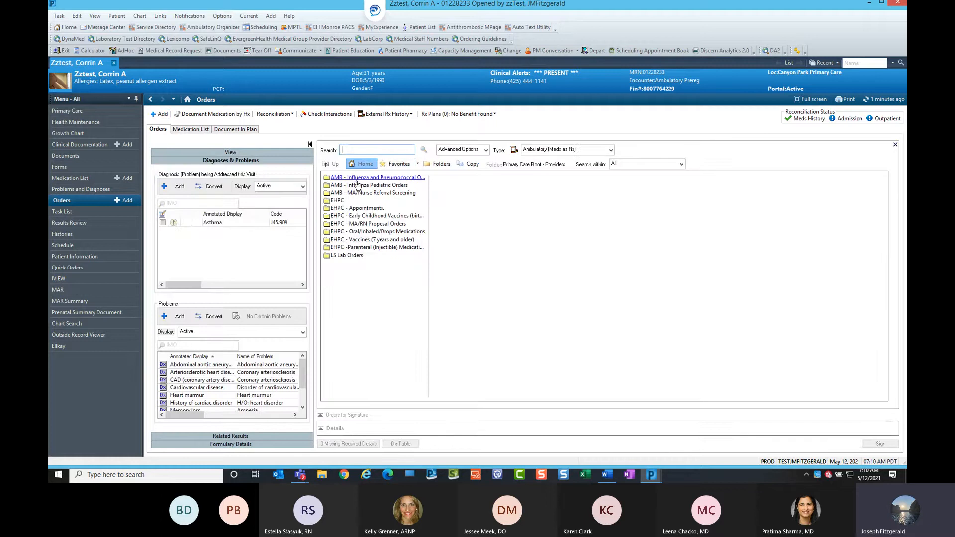
{"action": "left_click", "coordinate": [418, 164]}
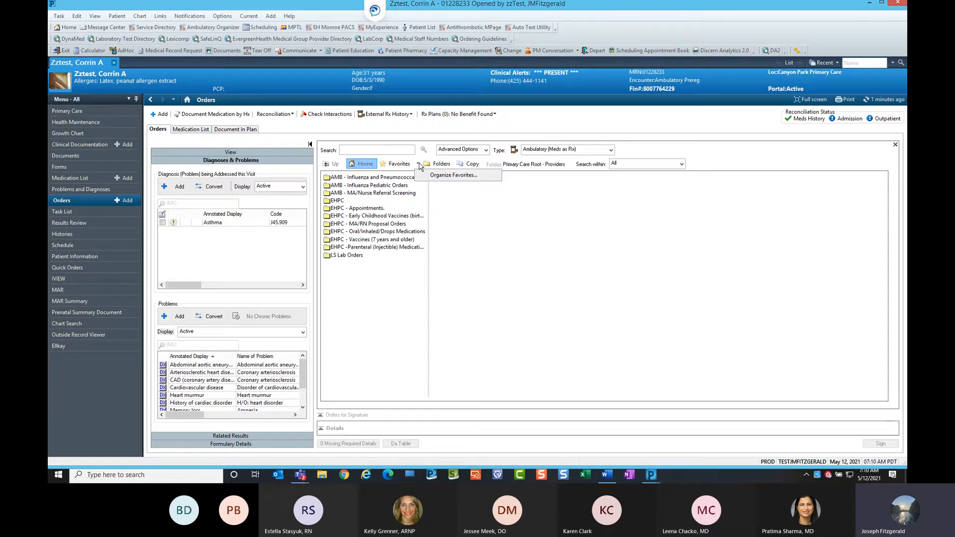
{"action": "left_click", "coordinate": [448, 176]}
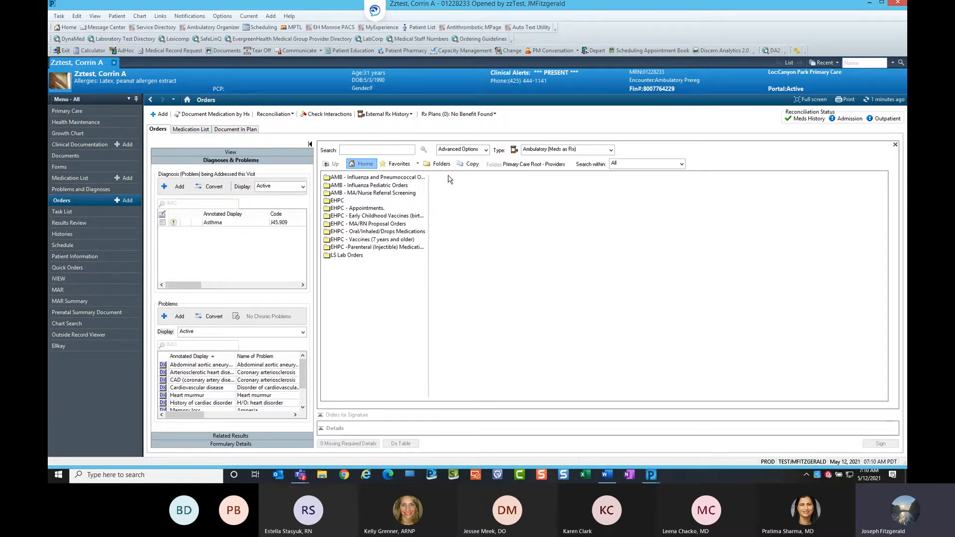
{"action": "left_click_drag", "start_coordinate": [468, 73], "coordinate": [509, 83]}
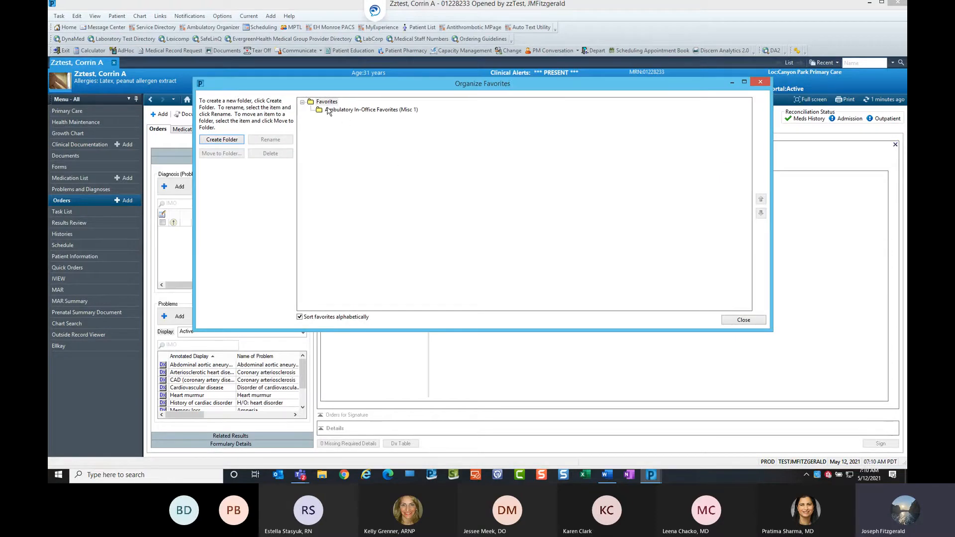
{"action": "key", "text": "ctrl"}
{"action": "key", "text": "ctrl"}
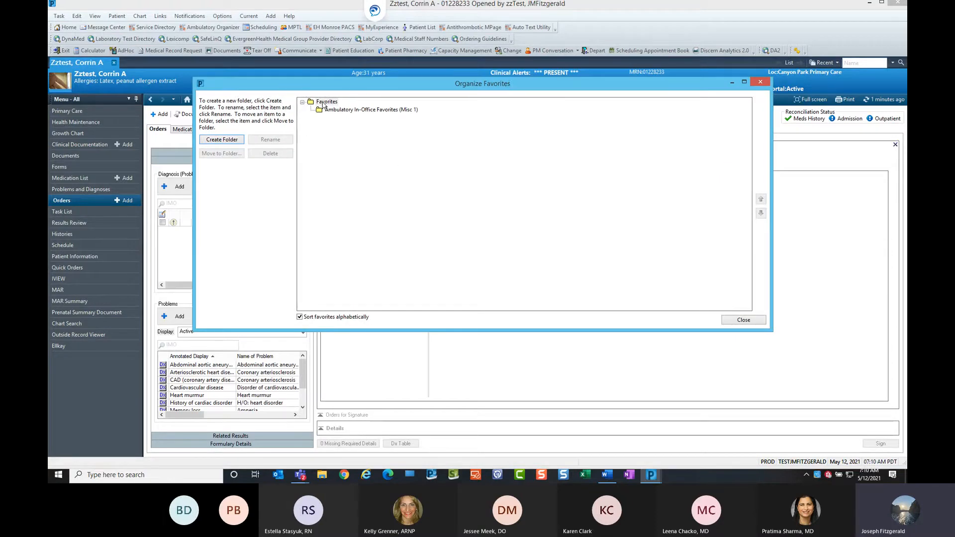
Create a new folder directly under Favorites and name it DI.
{"action": "left_click", "coordinate": [341, 112]}
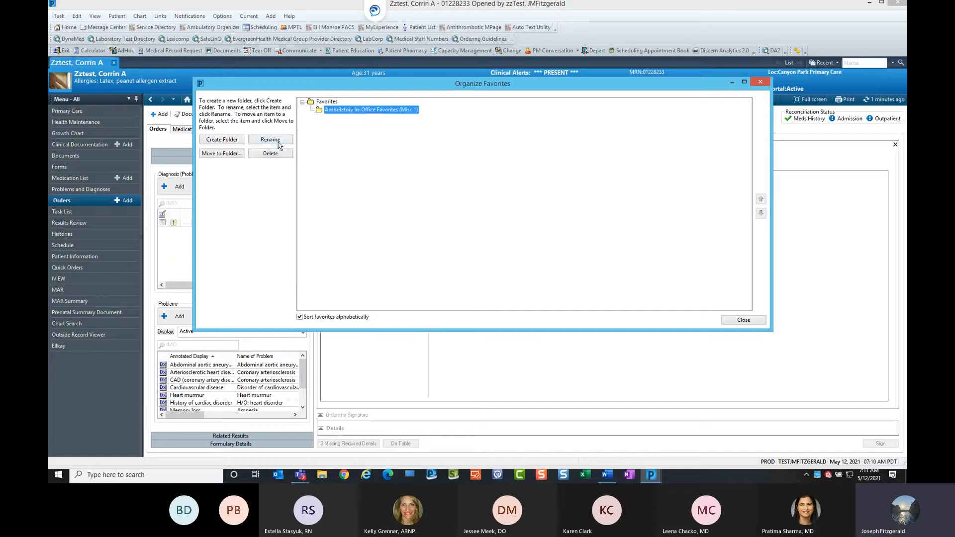
{"action": "left_click", "coordinate": [327, 103]}
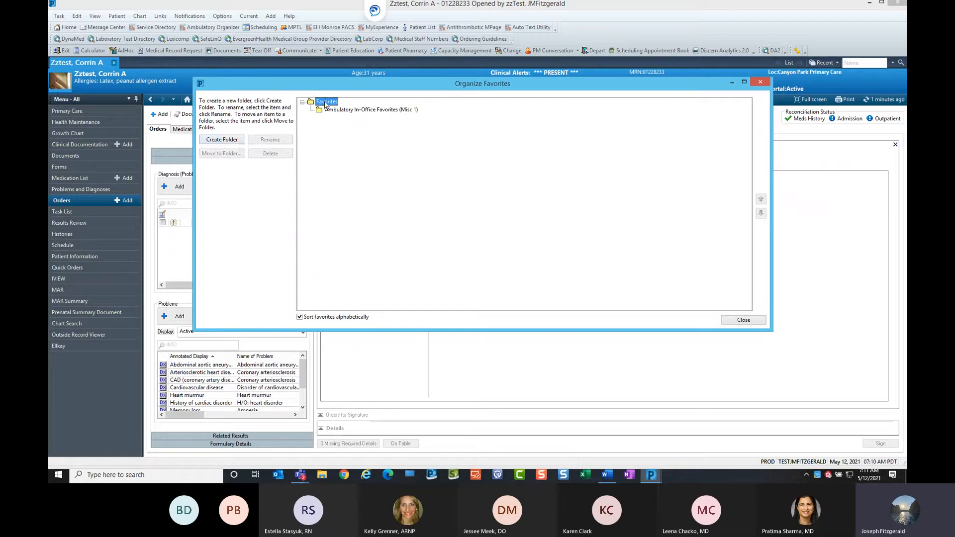
{"action": "left_click", "coordinate": [238, 140]}
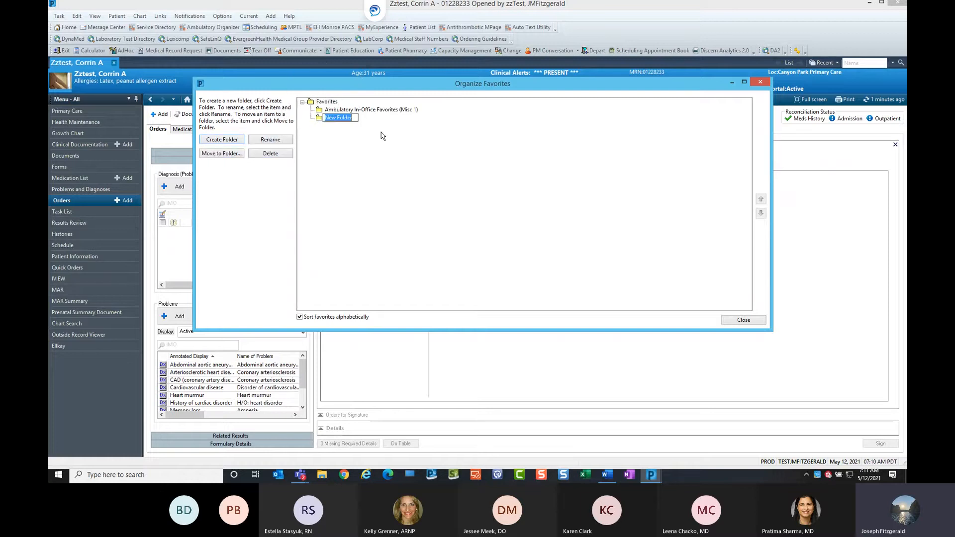
{"action": "type", "text": "Test1"}
{"action": "key", "text": "Return"}
{"action": "left_click", "coordinate": [332, 119]}
{"action": "key", "text": "BackSpace"}
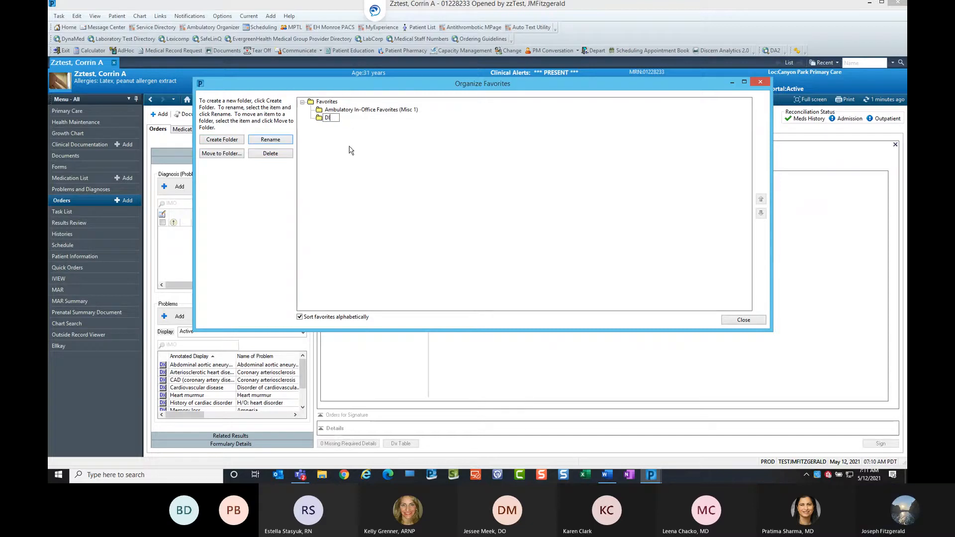
{"action": "type", "text": "D"}
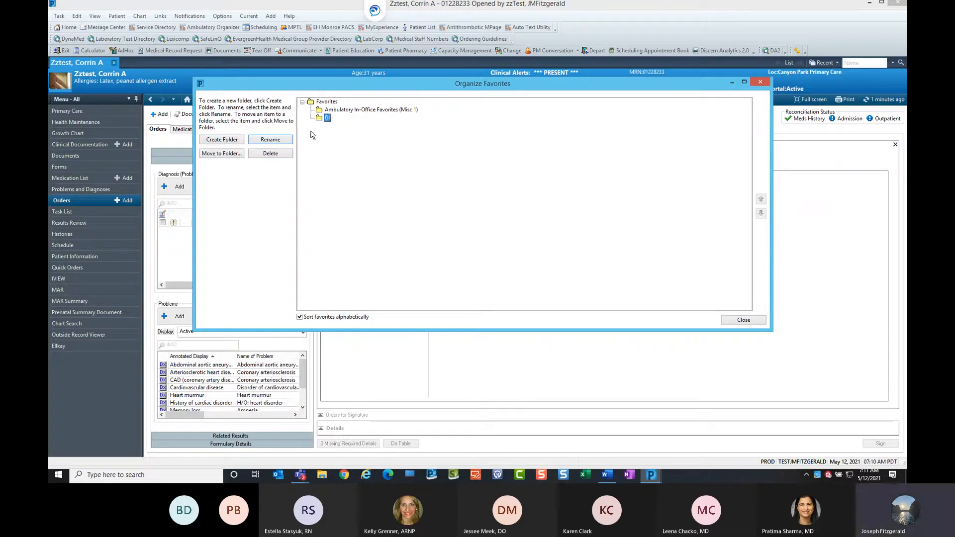
Create subfolders MRI and CT inside the DI folder, then close the Organize Favorites dialog.
{"action": "left_click", "coordinate": [228, 142]}
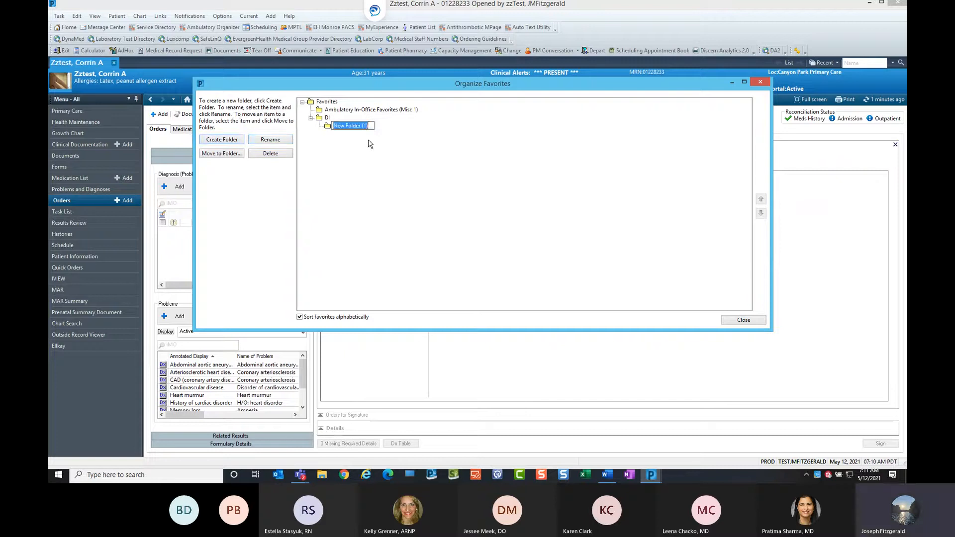
{"action": "type", "text": "MRI"}
{"action": "key", "text": "Return"}
{"action": "double_click", "coordinate": [326, 119]}
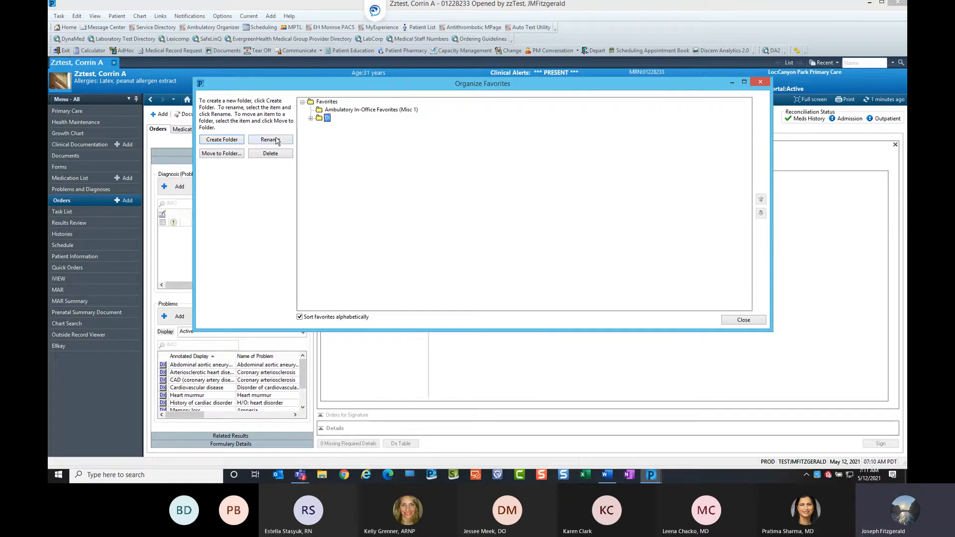
{"action": "left_click", "coordinate": [241, 143]}
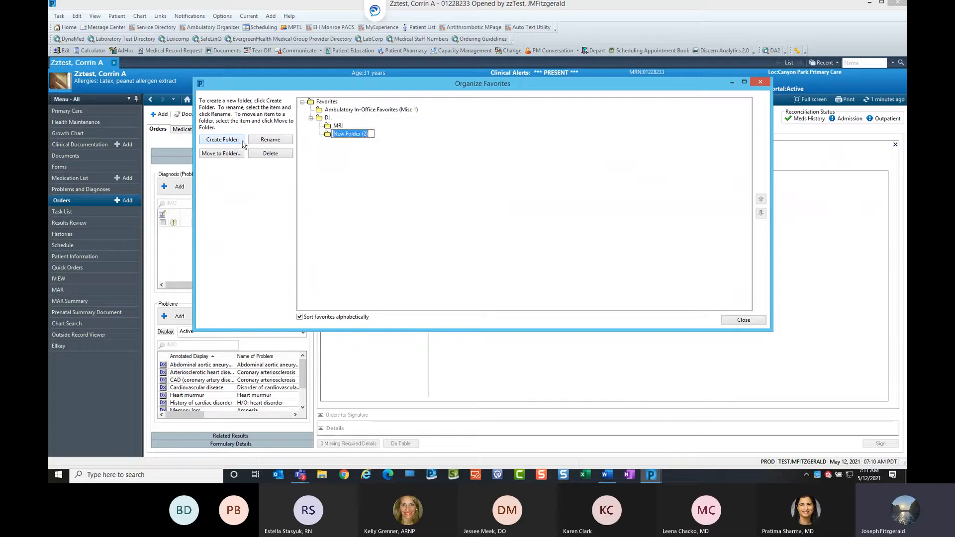
{"action": "type", "text": "CT"}
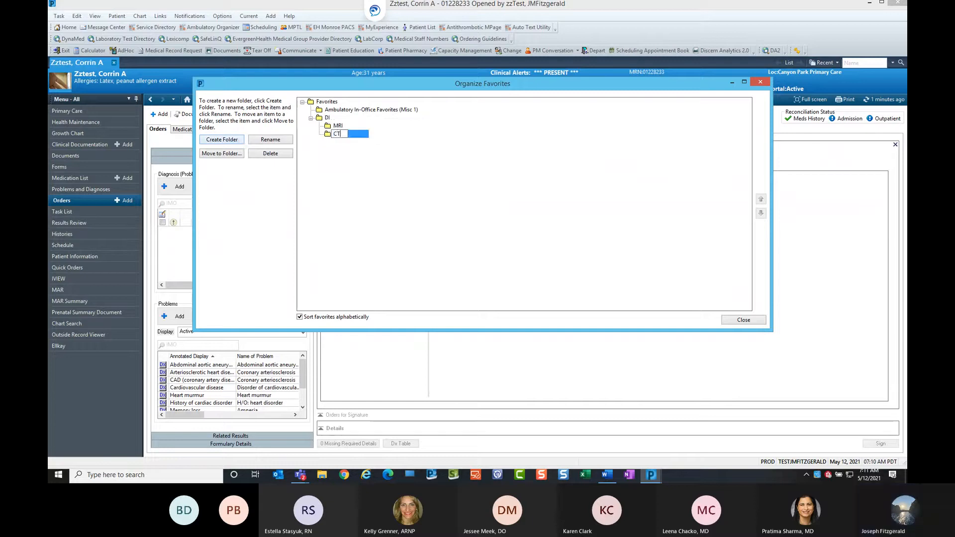
{"action": "key", "text": "Return"}
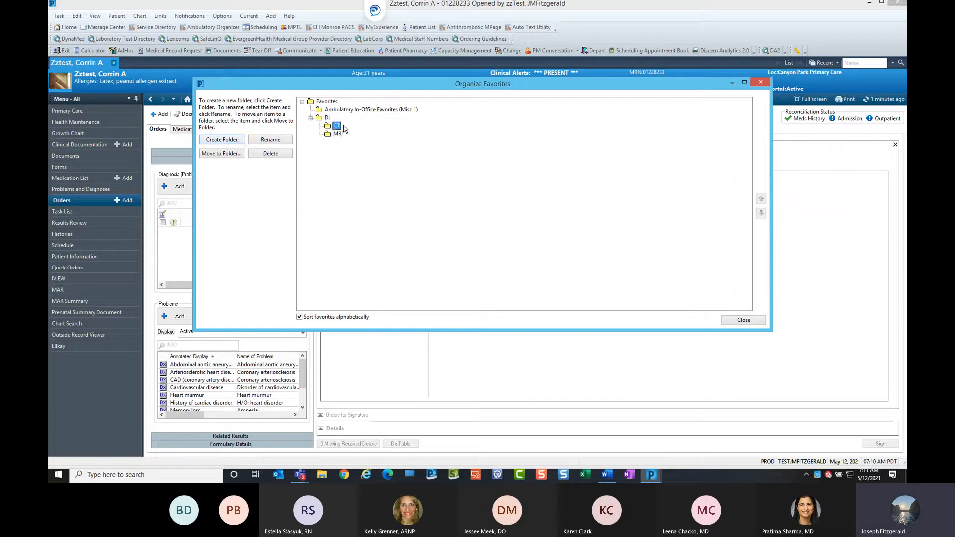
{"action": "left_click", "coordinate": [323, 102]}
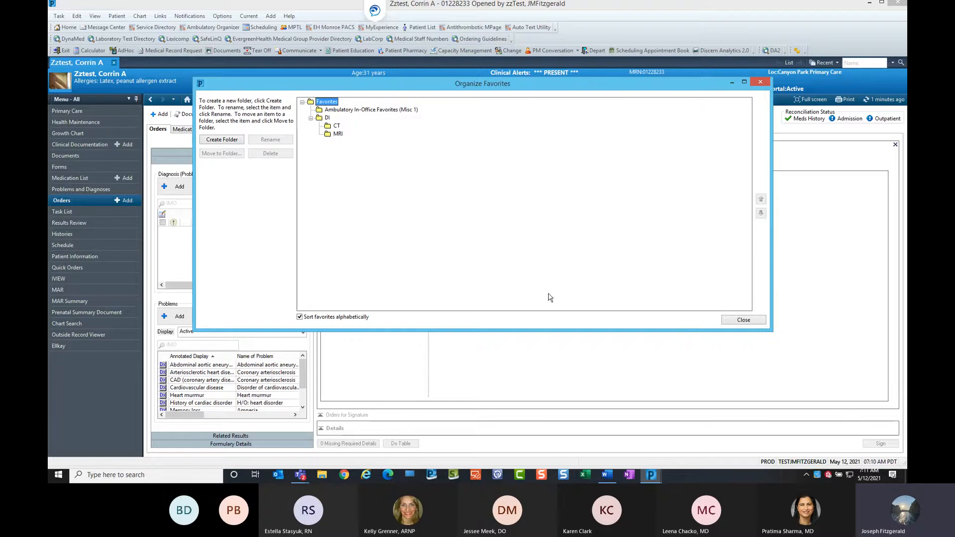
{"action": "left_click", "coordinate": [744, 320]}
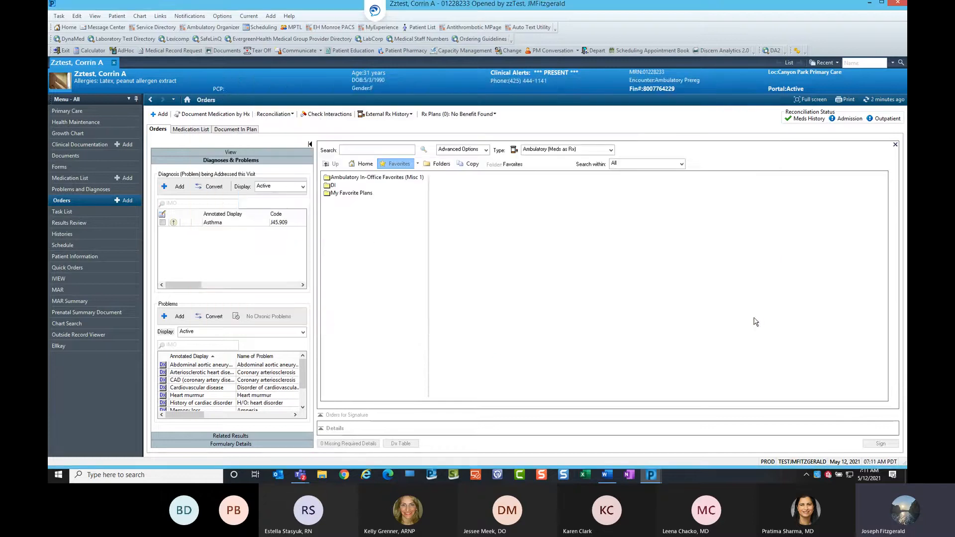
Switch the order type to Ambulatory - In Office (Meds in Office).
{"action": "left_click", "coordinate": [560, 154]}
{"action": "left_click", "coordinate": [611, 150]}
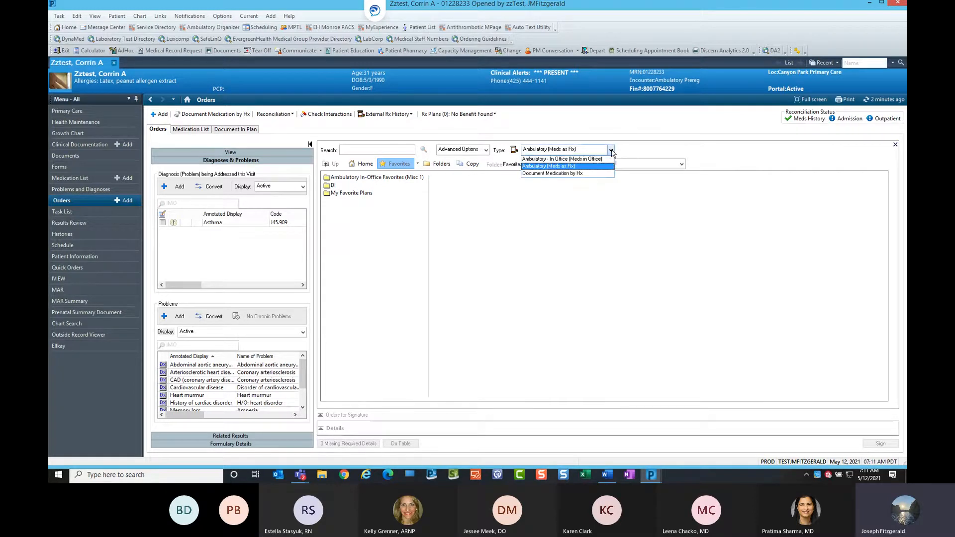
{"action": "left_click", "coordinate": [584, 159]}
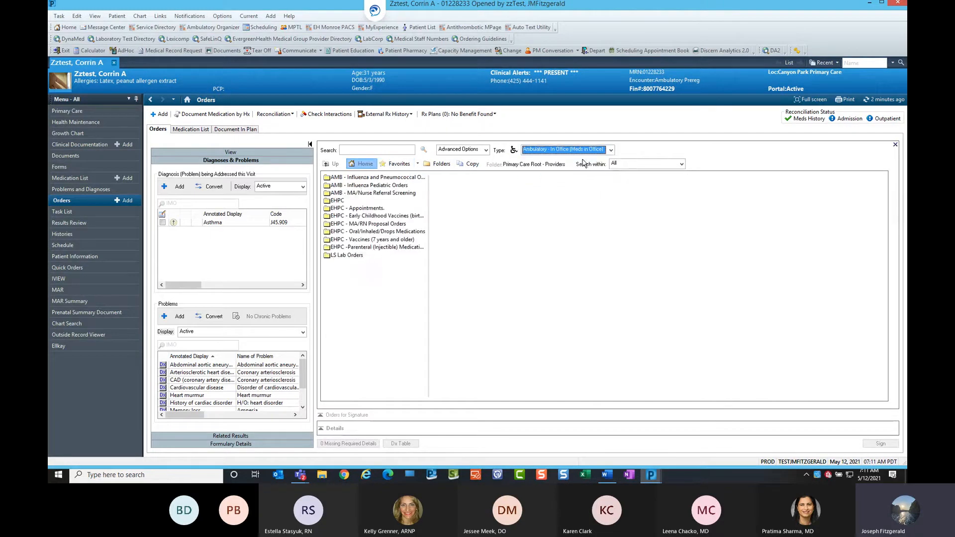
Create a favorites folder named TEST1 for this order type and close the Organize Favorites dialog.
{"action": "left_click", "coordinate": [418, 166]}
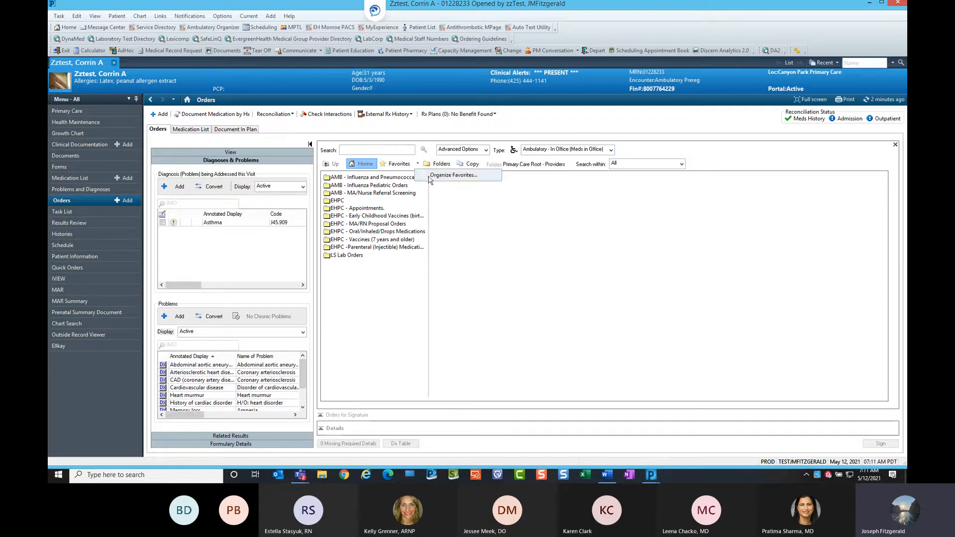
{"action": "left_click", "coordinate": [434, 180]}
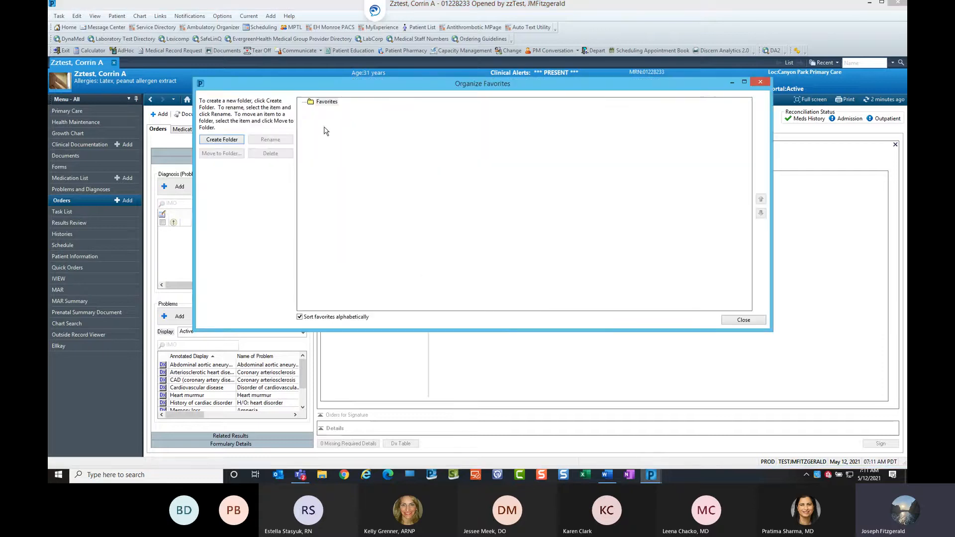
{"action": "left_click", "coordinate": [324, 102]}
{"action": "left_click", "coordinate": [222, 140]}
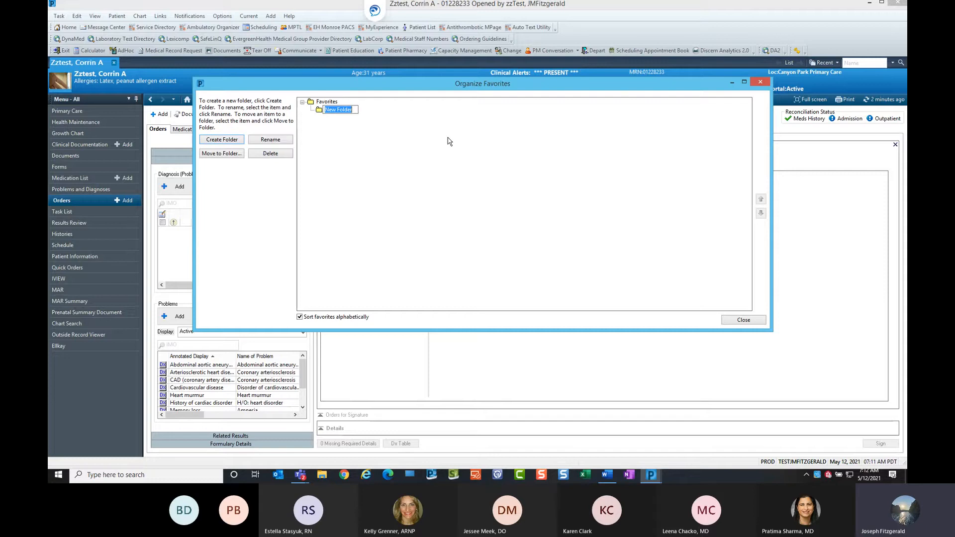
{"action": "type", "text": "TEST"}
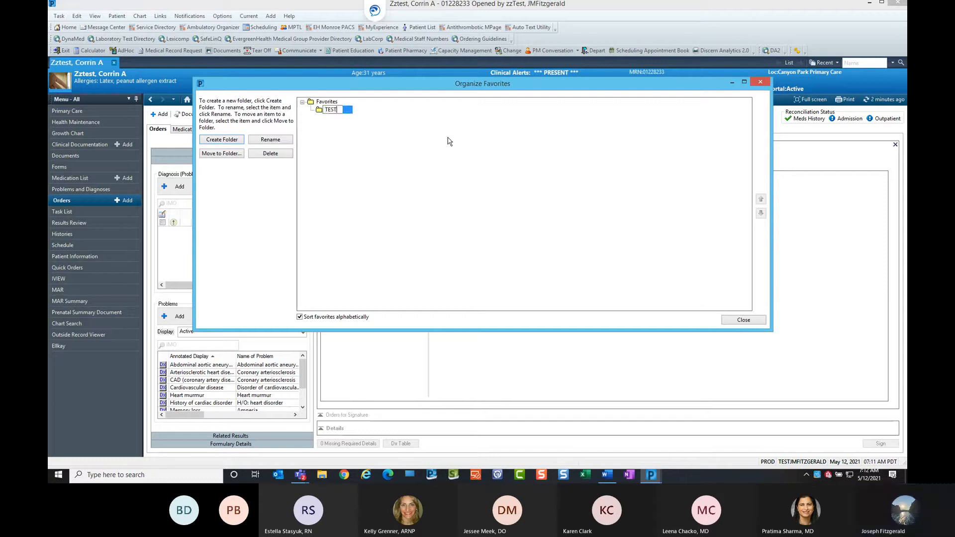
{"action": "type", "text": "1"}
{"action": "left_click", "coordinate": [684, 283]}
{"action": "left_click", "coordinate": [743, 321]}
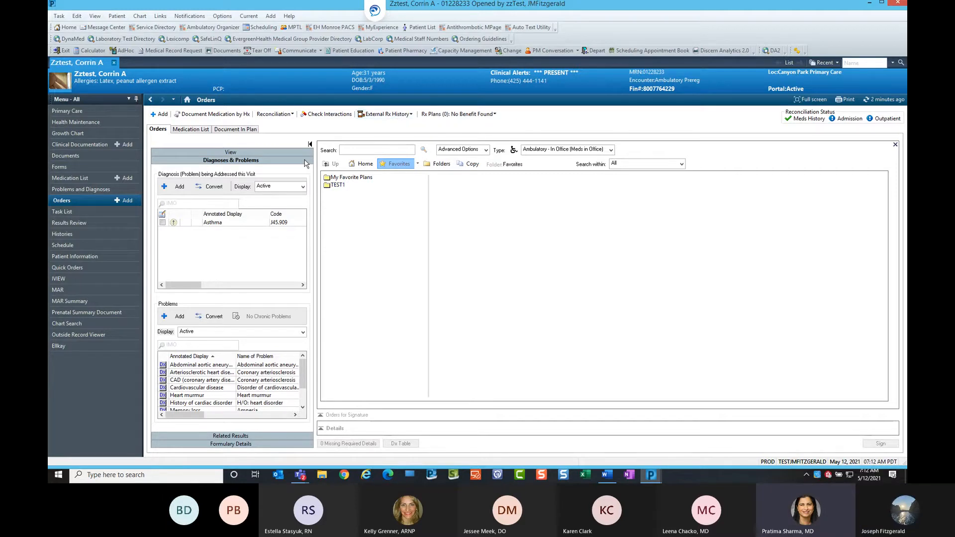
Return to Primary Care and open the DI folder under Favorites in New Order Entry.
{"action": "left_click", "coordinate": [152, 102]}
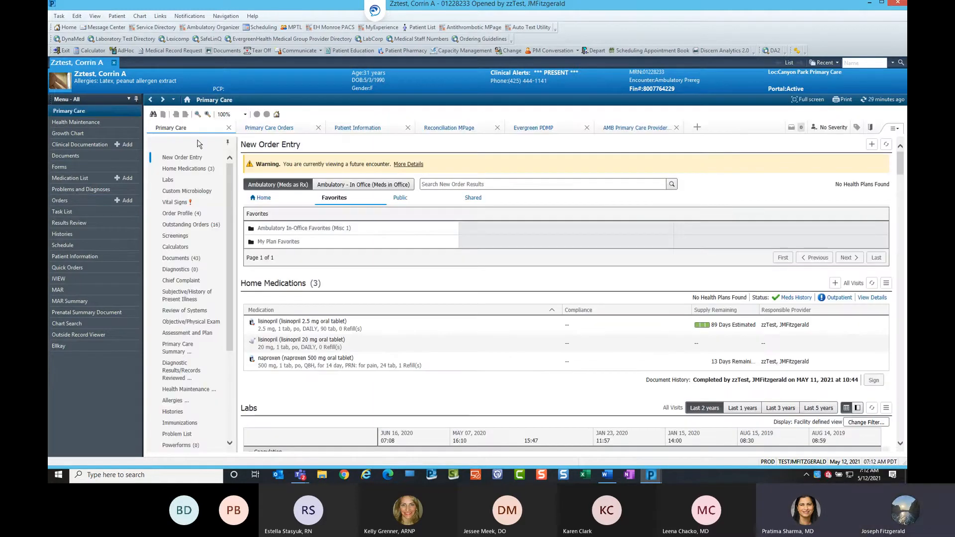
{"action": "left_click", "coordinate": [274, 197]}
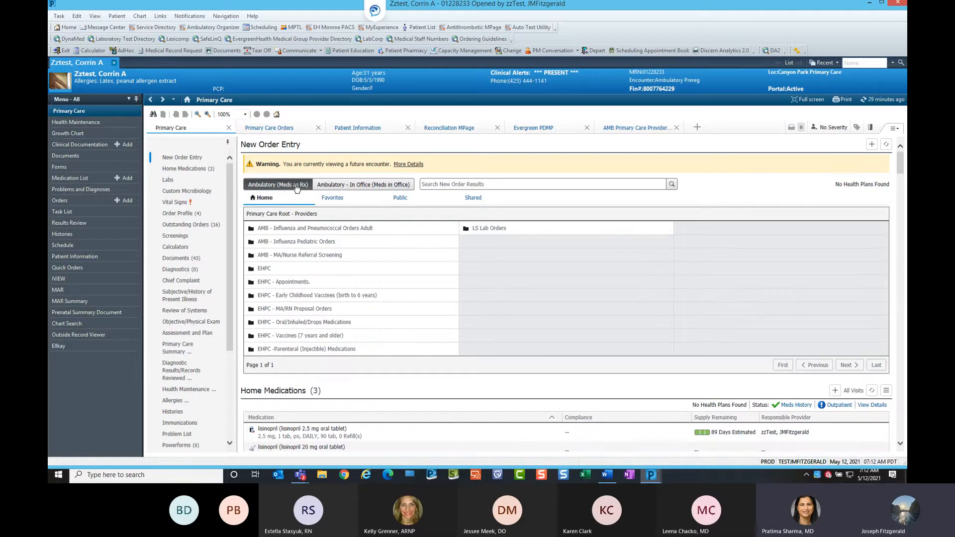
{"action": "left_click", "coordinate": [333, 198]}
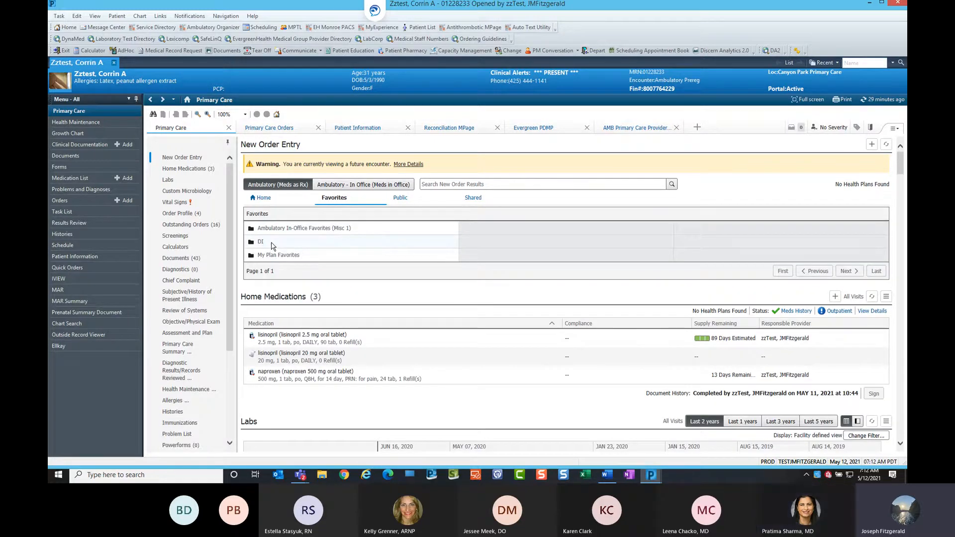
{"action": "left_click", "coordinate": [273, 245]}
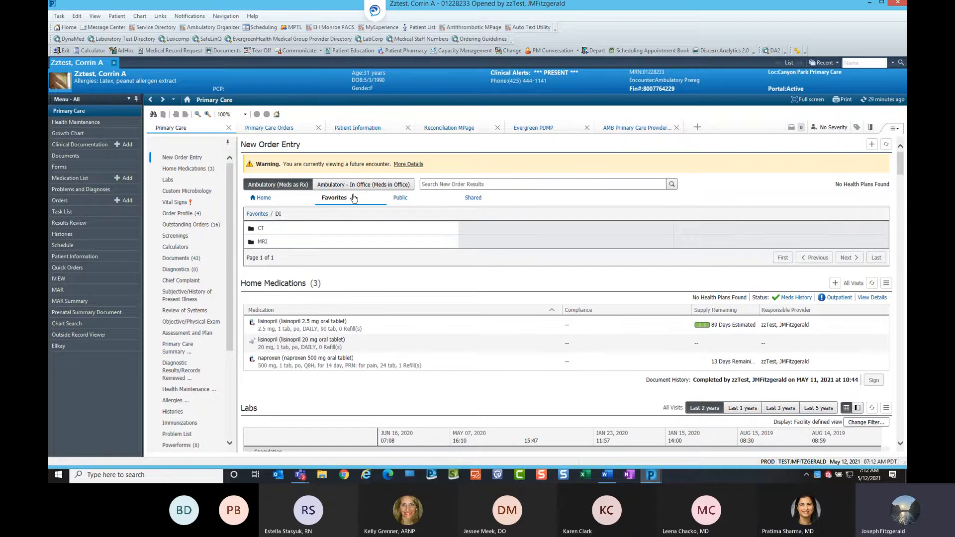
Search orders for mri and add MRI Abdomen w/ Contrast as a favorite in the DI > MRI folder.
{"action": "left_click", "coordinate": [445, 185]}
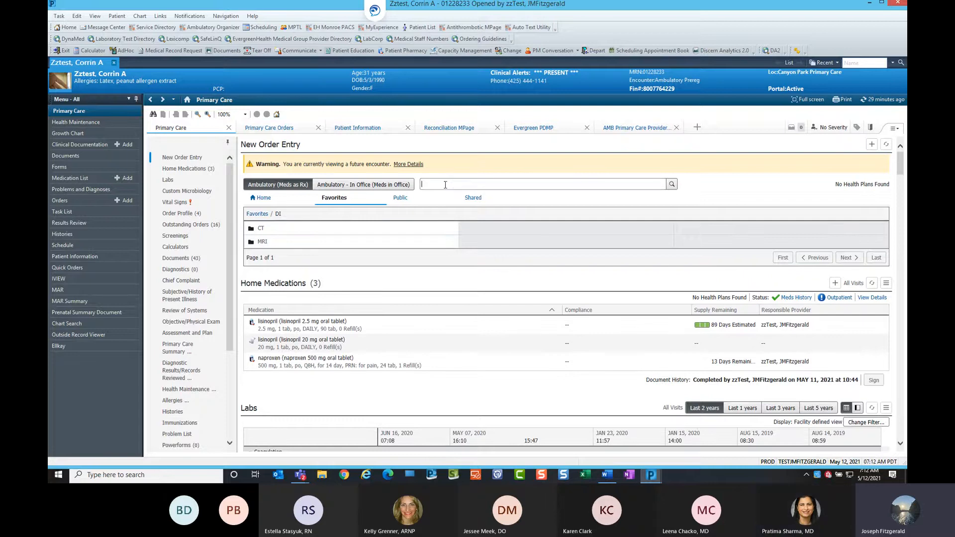
{"action": "type", "text": "ml"}
{"action": "key", "text": "Return"}
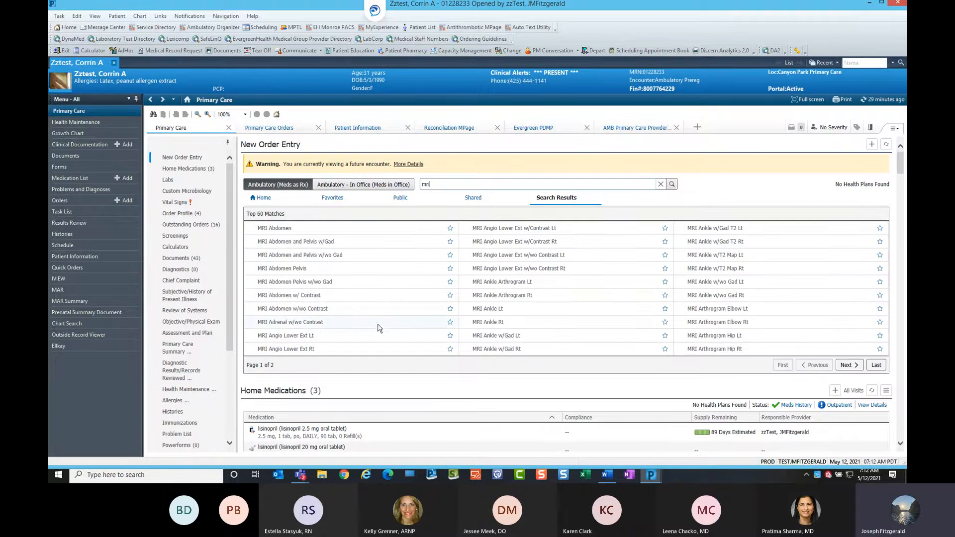
{"action": "left_click", "coordinate": [451, 297]}
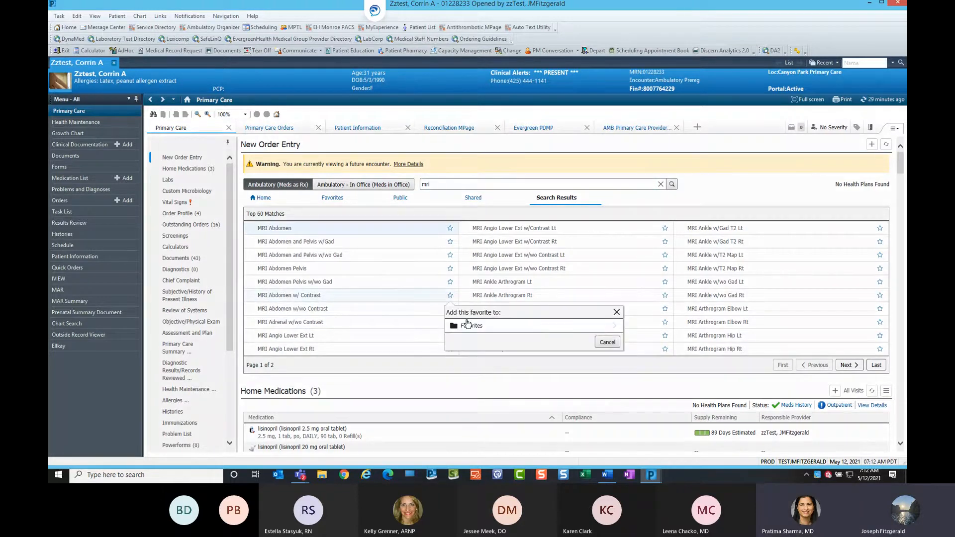
{"action": "left_click", "coordinate": [471, 328]}
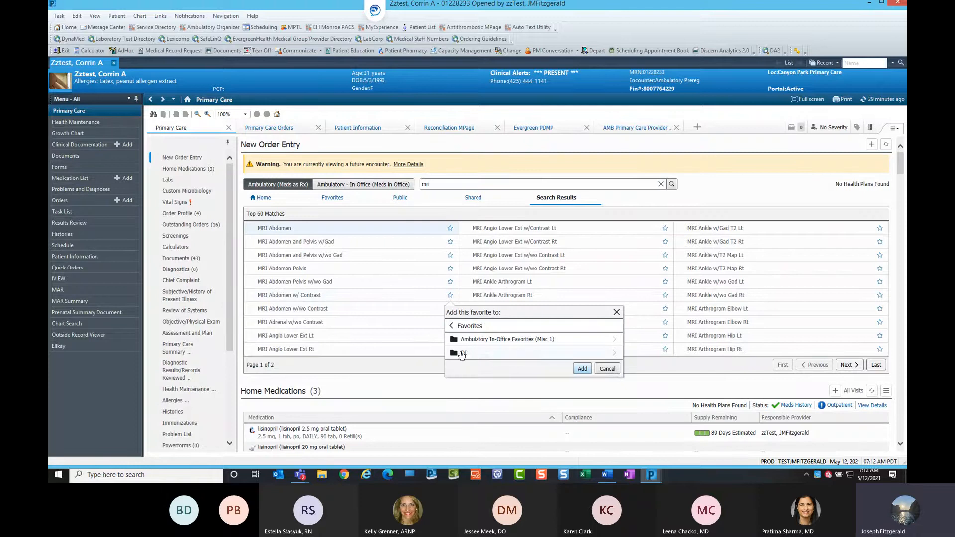
{"action": "left_click", "coordinate": [462, 353]}
{"action": "left_click", "coordinate": [467, 340]}
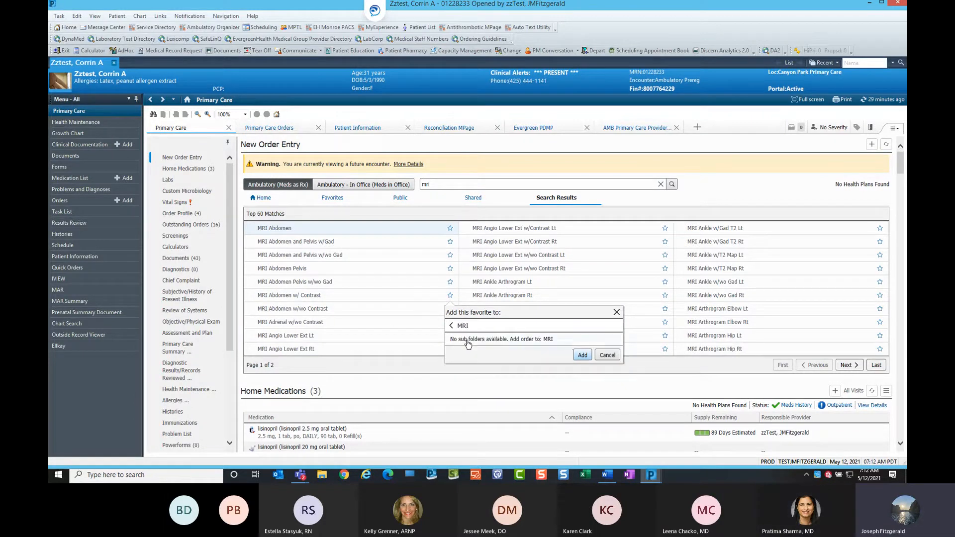
{"action": "left_click", "coordinate": [580, 356]}
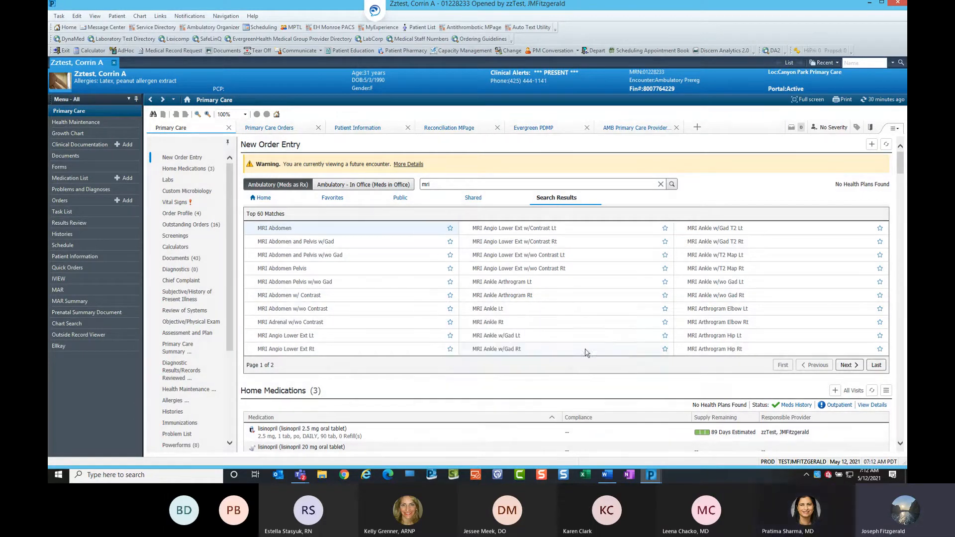
Search orders for cbc and add CBC w/Diff as a favorite in the top-level Favorites folder.
{"action": "left_click_drag", "start_coordinate": [441, 185], "coordinate": [418, 185]}
{"action": "type", "text": "cbc"}
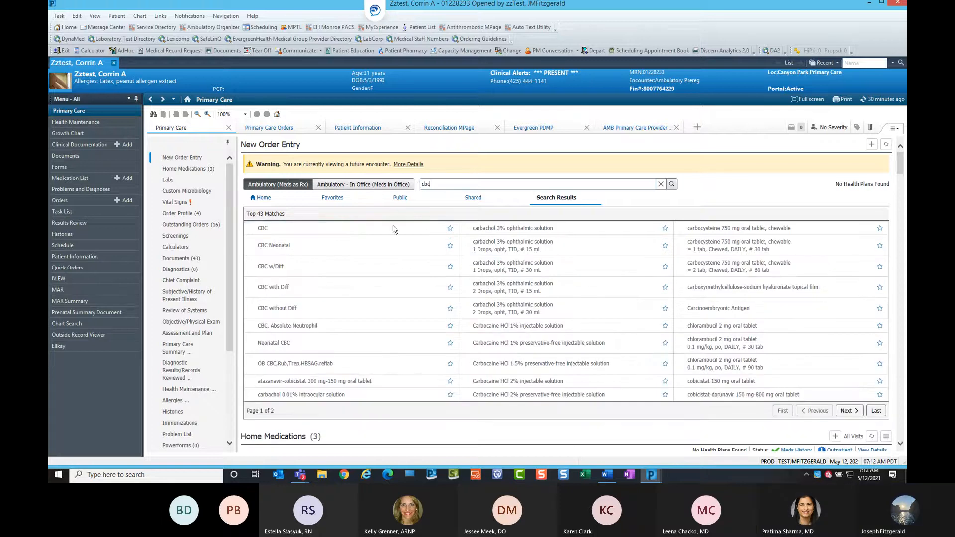
{"action": "left_click", "coordinate": [450, 267]}
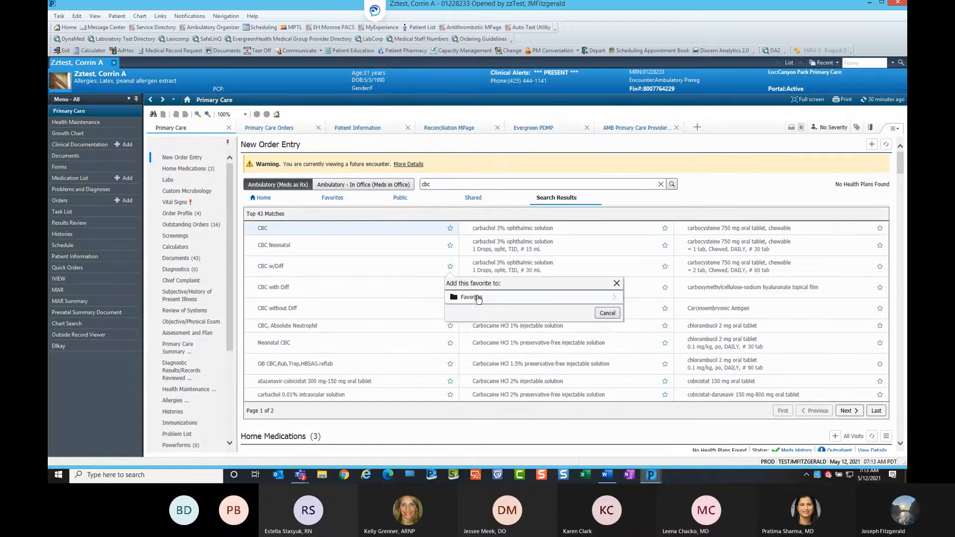
{"action": "left_click", "coordinate": [476, 299]}
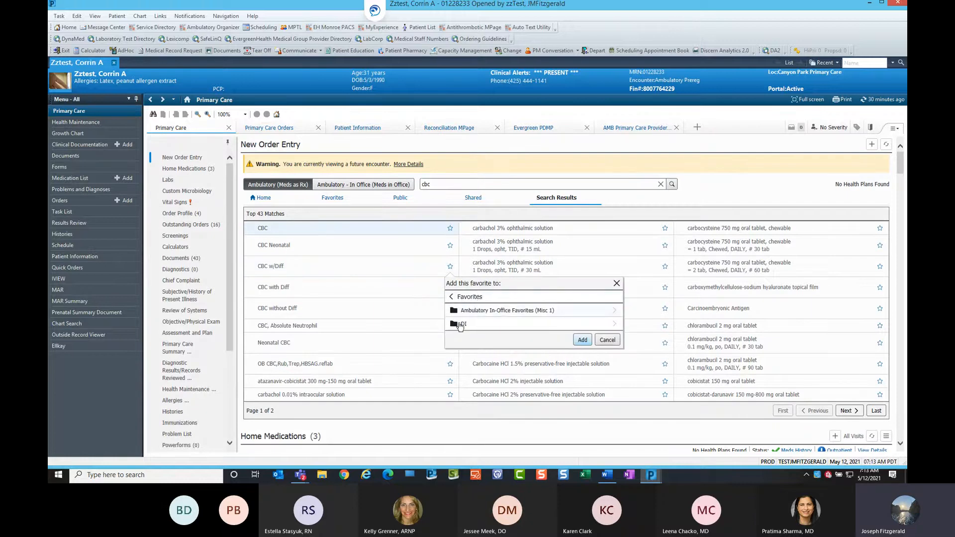
{"action": "left_click", "coordinate": [583, 340]}
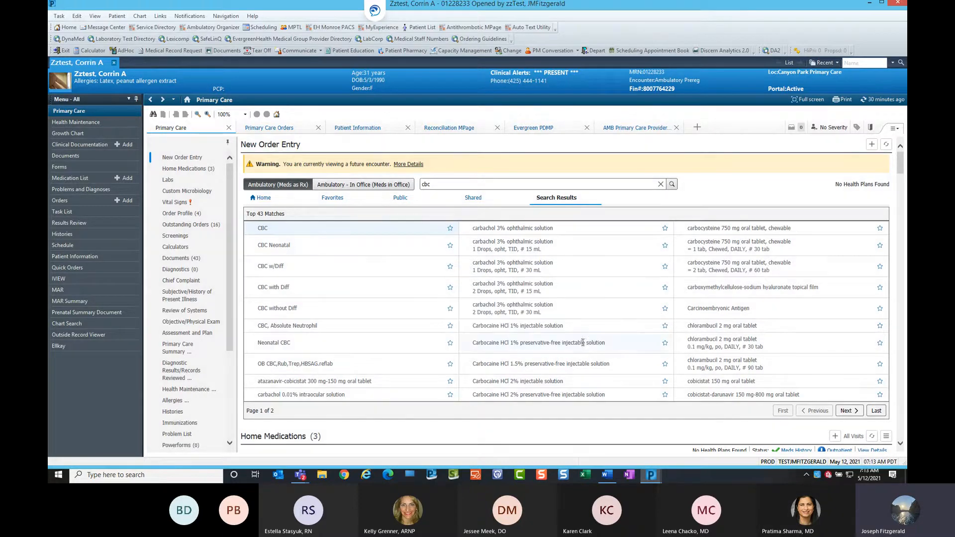
Open the Favorites DI > MRI folder and remove MRI Abdomen w/ Contrast from favorites.
{"action": "left_click", "coordinate": [335, 199]}
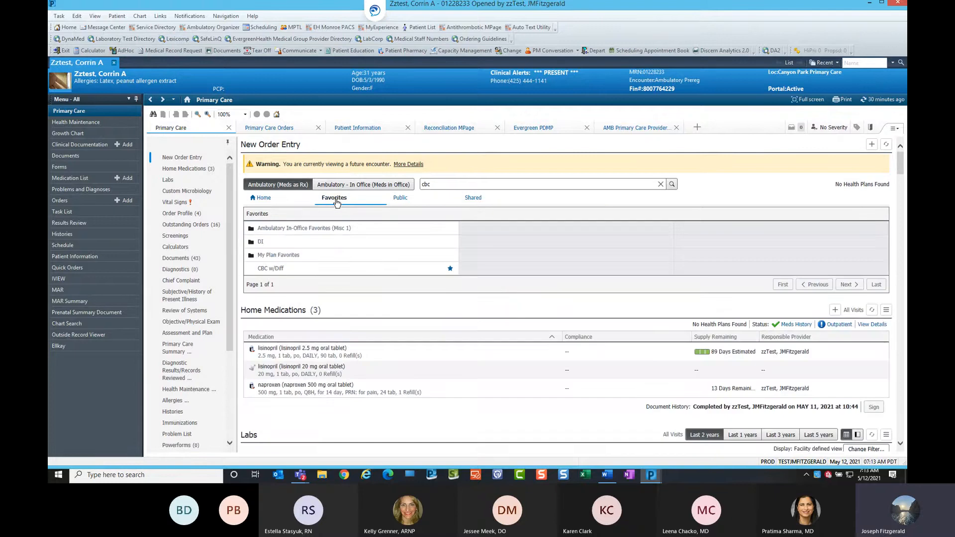
{"action": "key", "text": "ctrl"}
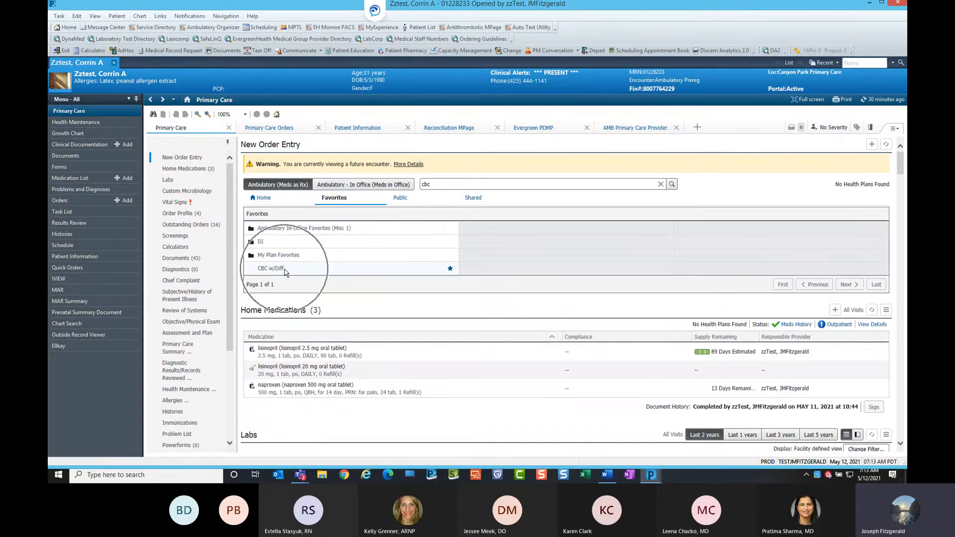
{"action": "left_click", "coordinate": [274, 243]}
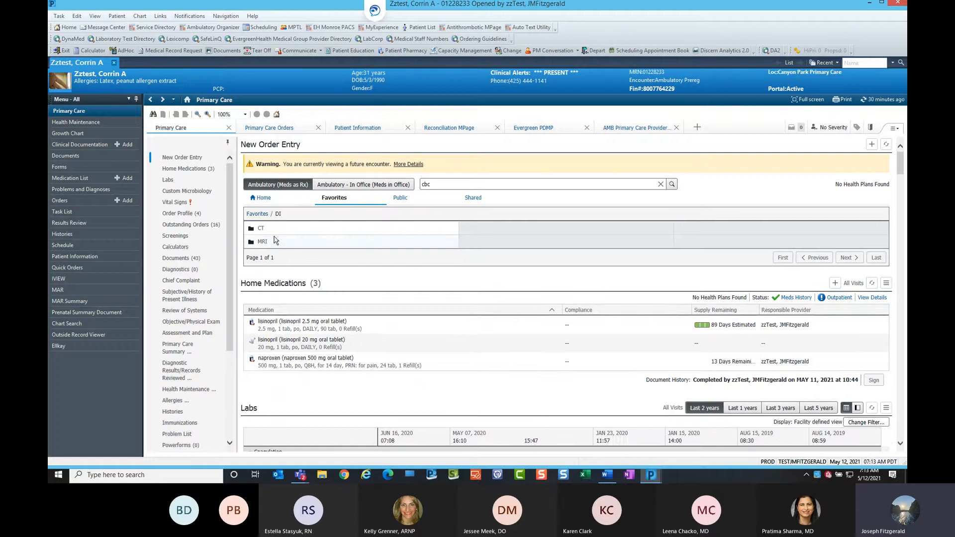
{"action": "left_click", "coordinate": [269, 242]}
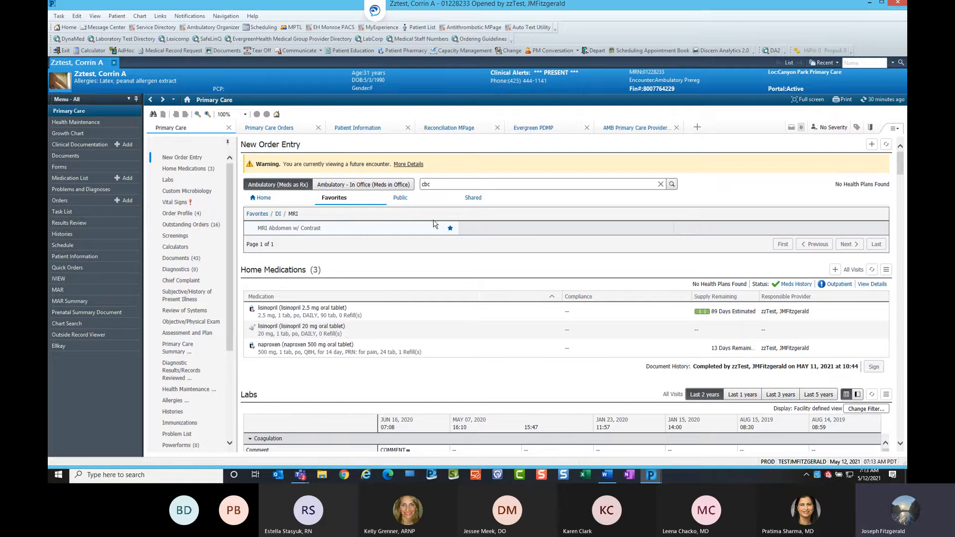
{"action": "key", "text": "ctrl"}
{"action": "key", "text": "ctrl"}
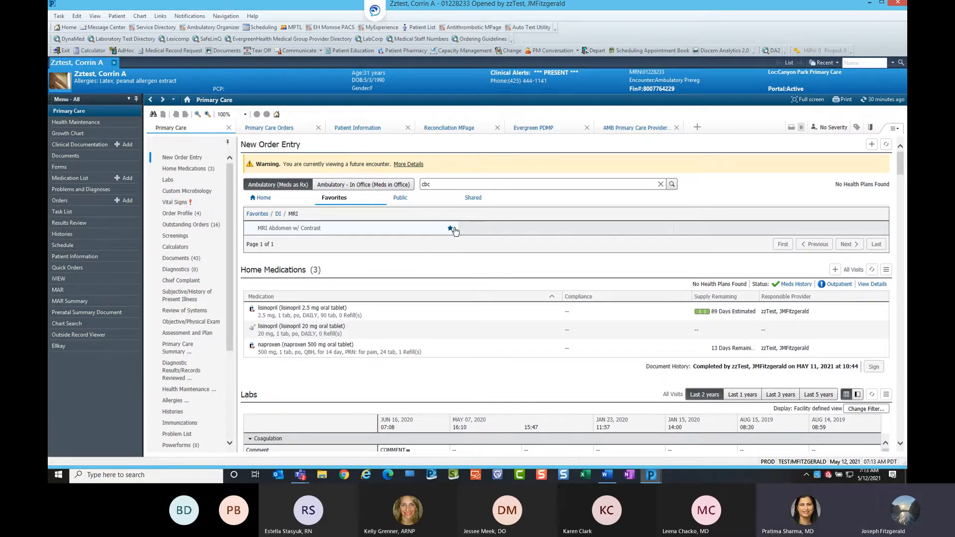
{"action": "left_click", "coordinate": [451, 229]}
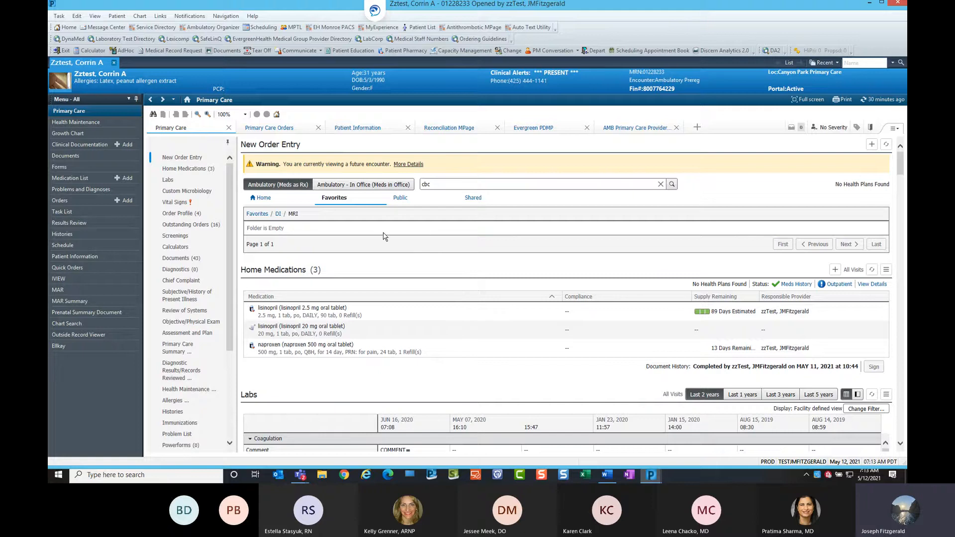
Refresh New Order Entry and reopen the Favorites DI > MRI folder to check its contents.
{"action": "left_click", "coordinate": [886, 145]}
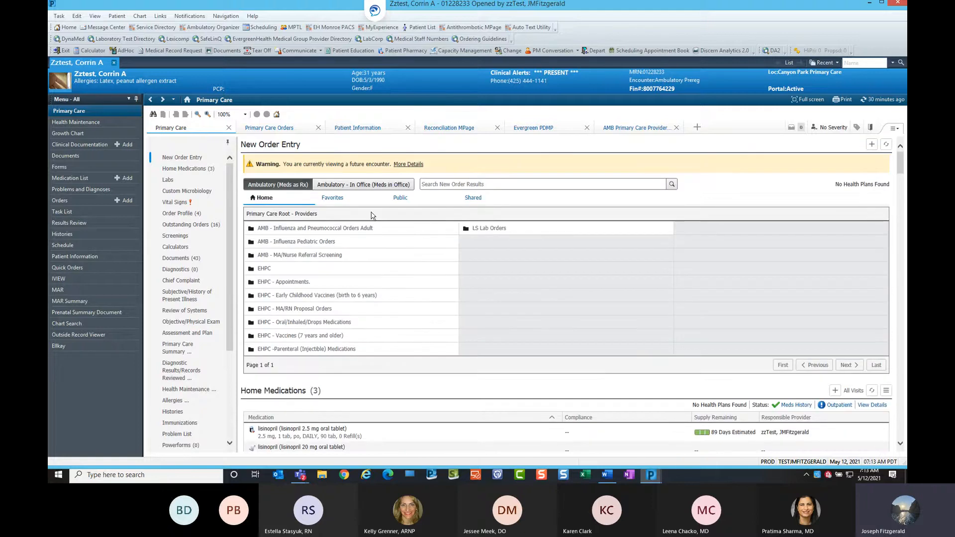
{"action": "left_click", "coordinate": [334, 199]}
{"action": "left_click", "coordinate": [302, 249]}
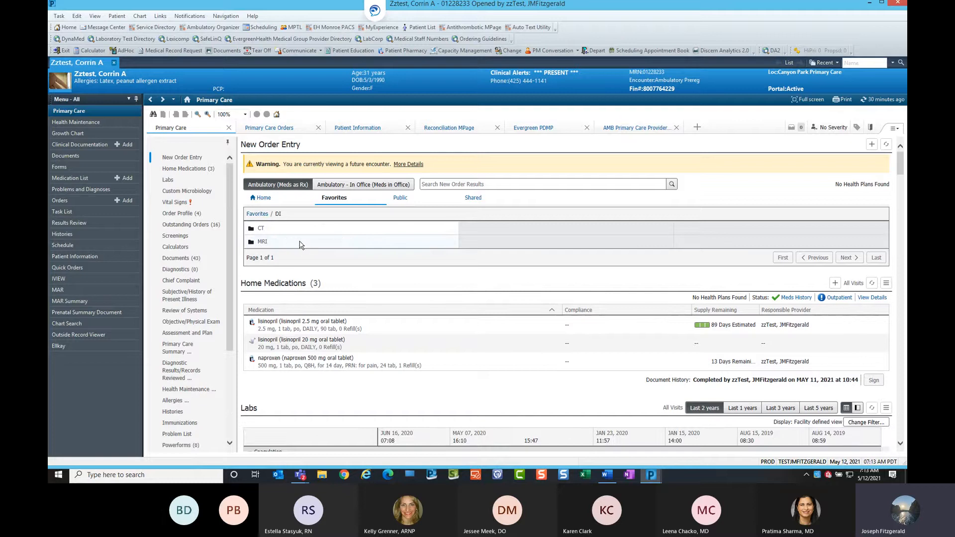
{"action": "left_click", "coordinate": [302, 243]}
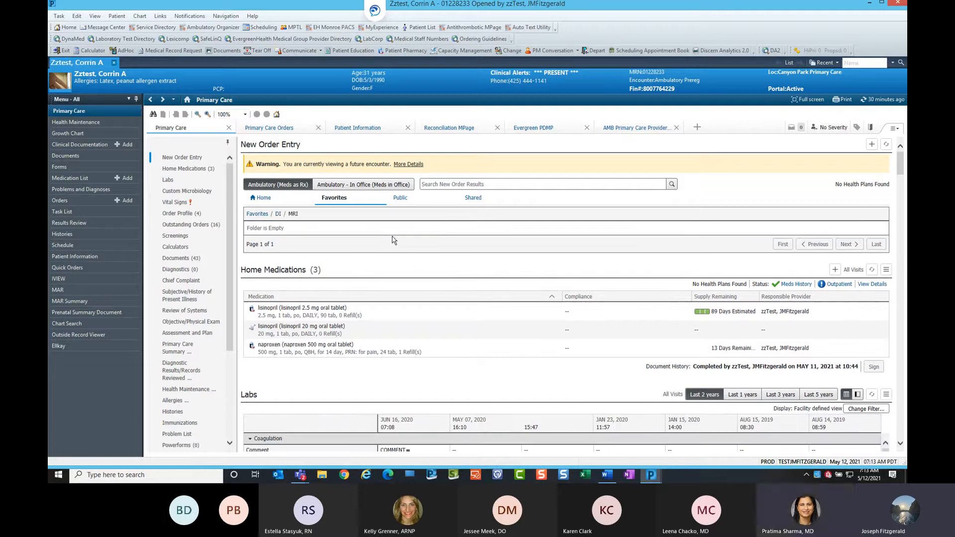
{"action": "key", "text": "ctrl"}
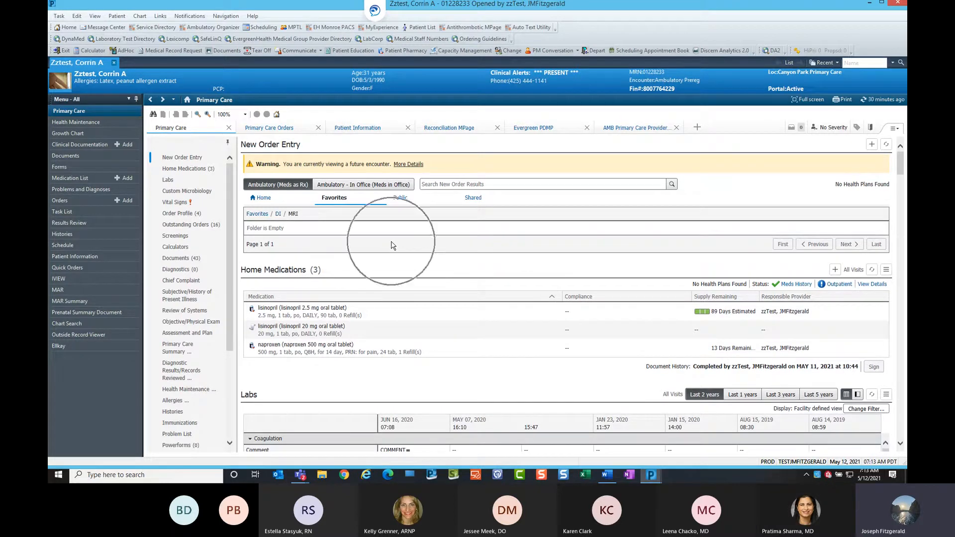
Open the Orders add-order search and switch the order type to Ambulatory (Meds as Rx).
{"action": "left_click", "coordinate": [275, 146]}
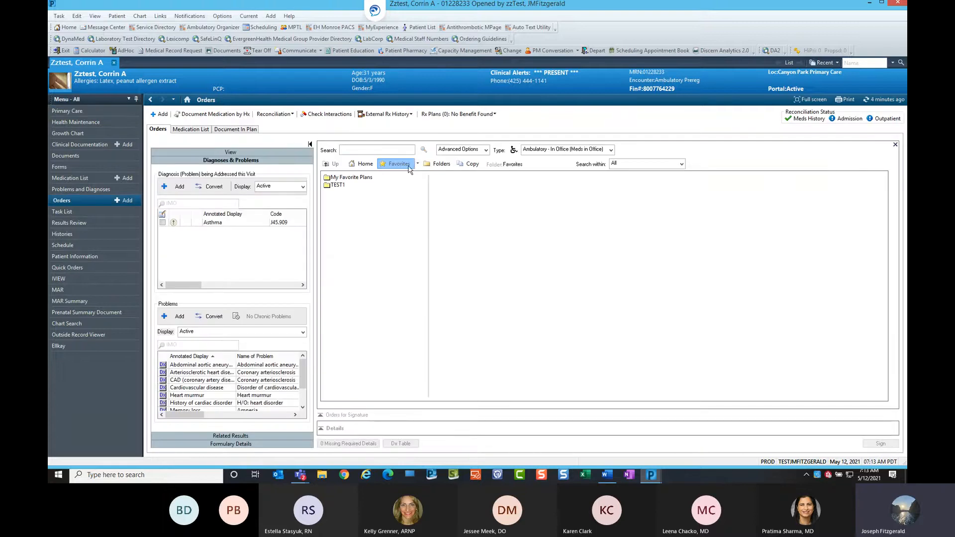
{"action": "left_click", "coordinate": [613, 150]}
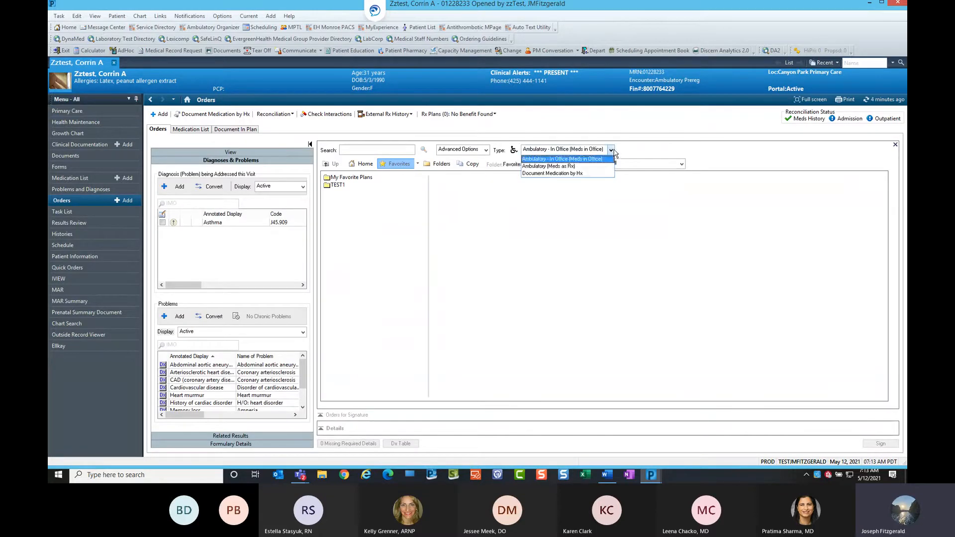
{"action": "left_click", "coordinate": [588, 159]}
{"action": "left_click", "coordinate": [613, 151]}
{"action": "left_click", "coordinate": [549, 166]}
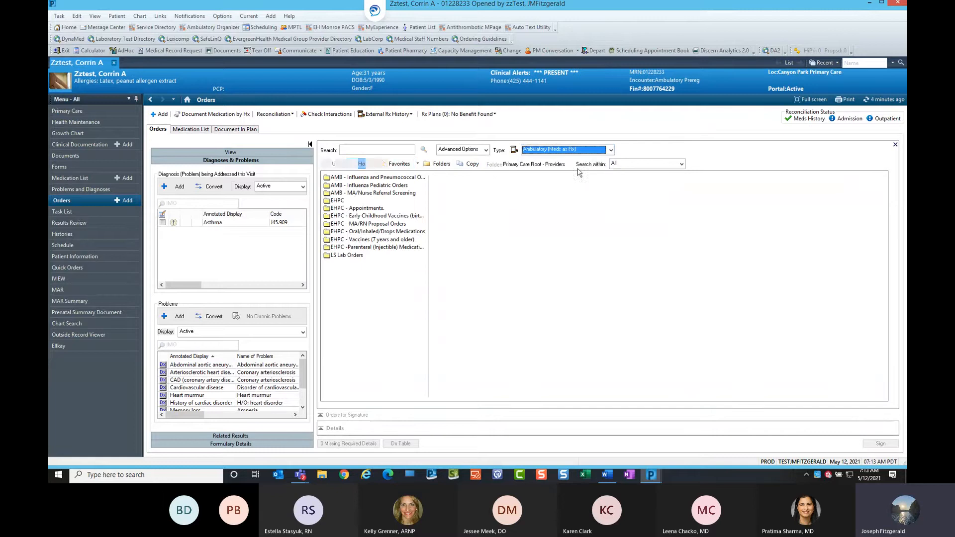
Open Organize Favorites, expand the DI folder to examine its MRI subfolder, and close the dialog.
{"action": "left_click", "coordinate": [418, 164]}
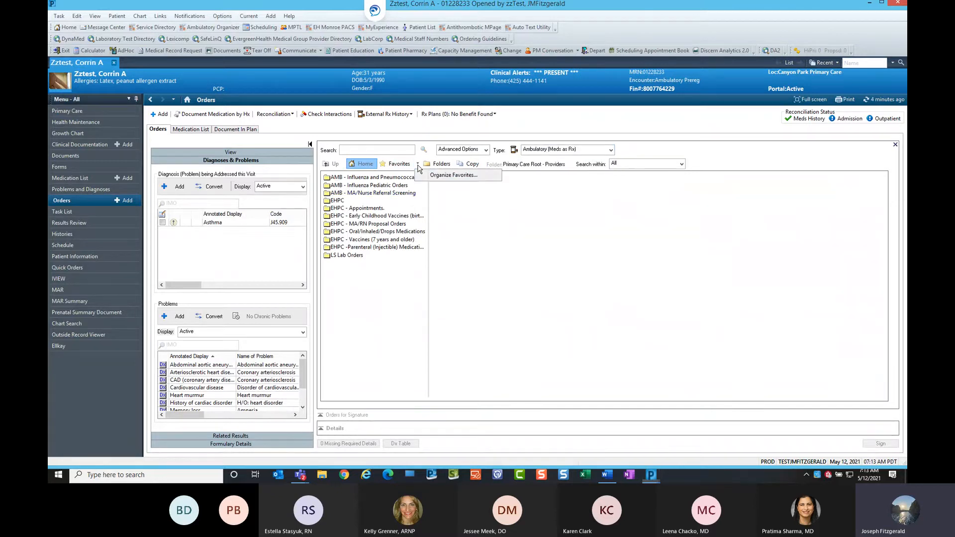
{"action": "left_click", "coordinate": [446, 175]}
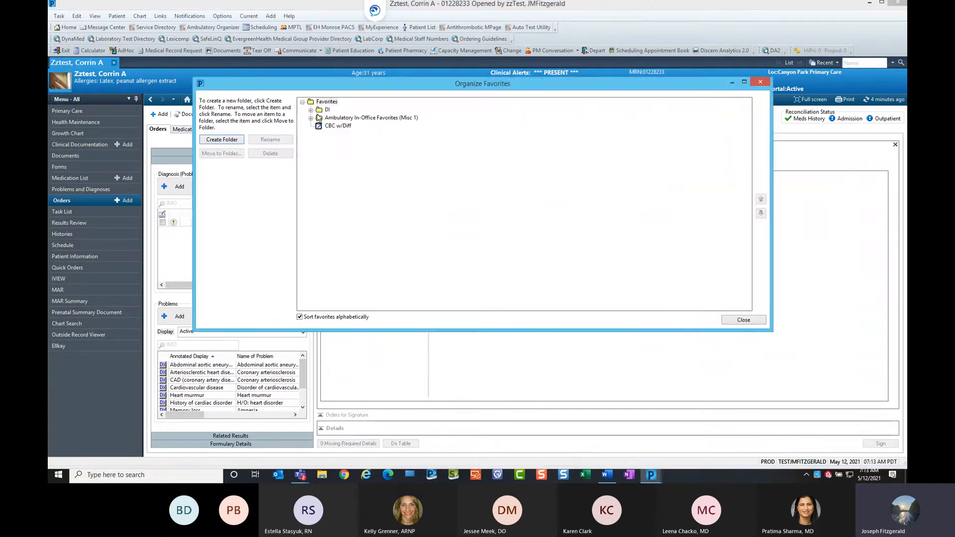
{"action": "left_click", "coordinate": [311, 109]}
{"action": "left_click", "coordinate": [311, 109]}
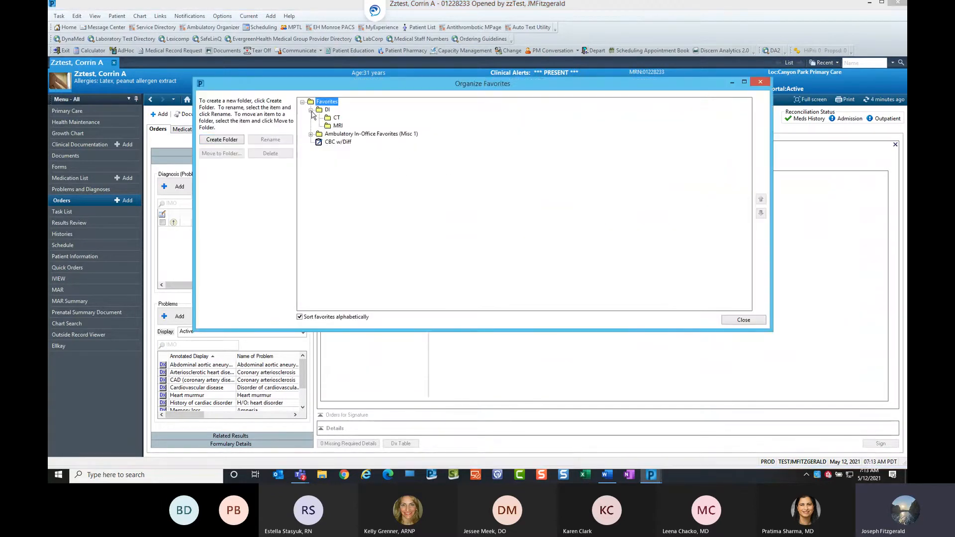
{"action": "left_click", "coordinate": [338, 126]}
{"action": "left_click", "coordinate": [338, 126]}
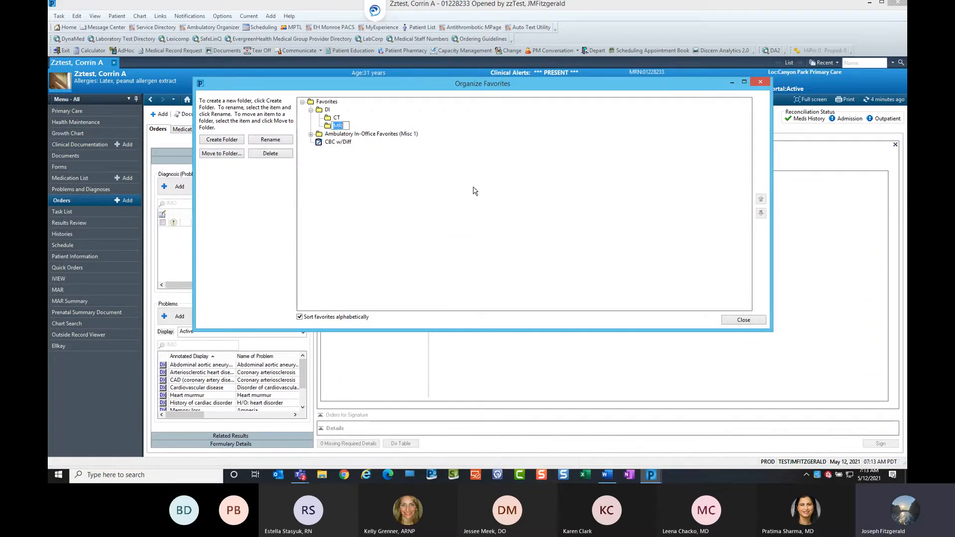
{"action": "left_click", "coordinate": [417, 183]}
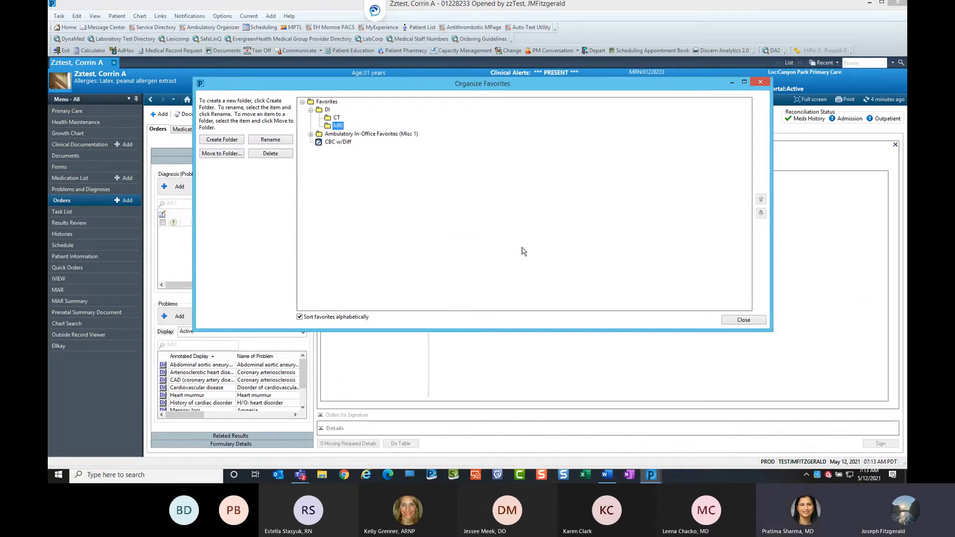
{"action": "left_click", "coordinate": [742, 321]}
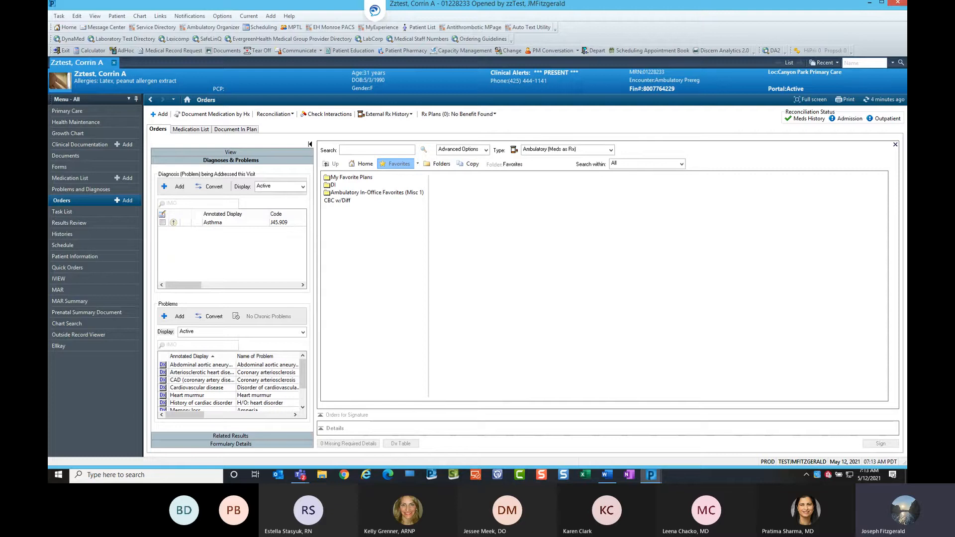
Close the order search, return to Primary Care, and open the Favorites view in New Order Entry.
{"action": "left_click", "coordinate": [895, 146]}
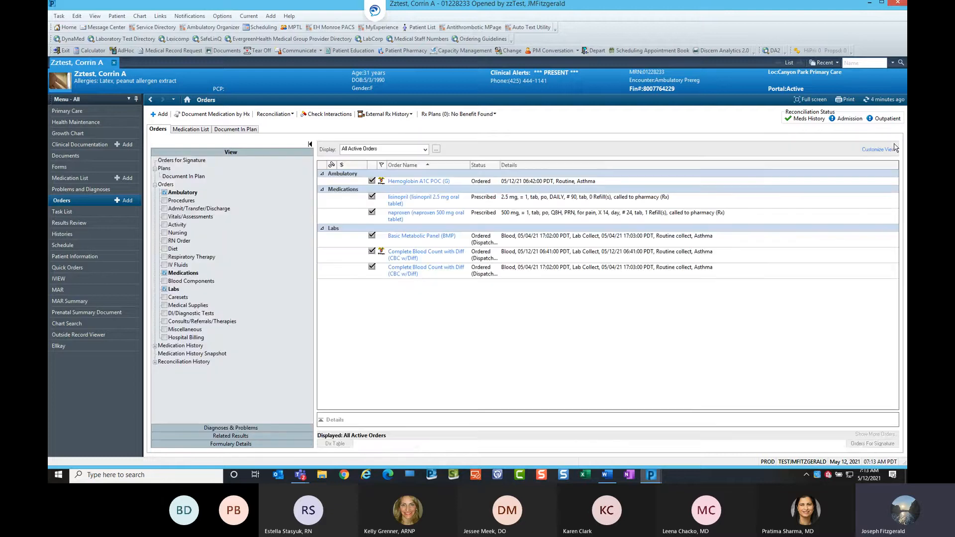
{"action": "left_click", "coordinate": [189, 101]}
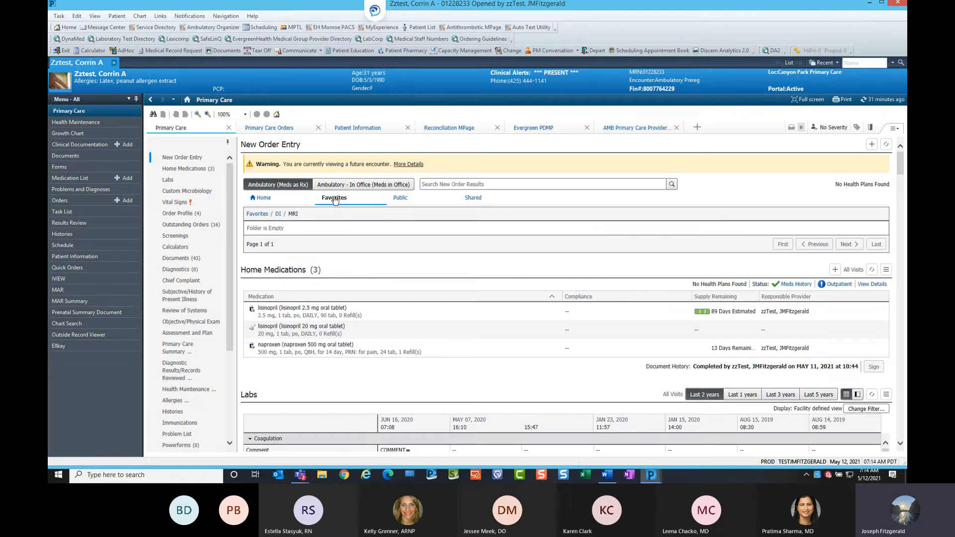
{"action": "left_click", "coordinate": [334, 199]}
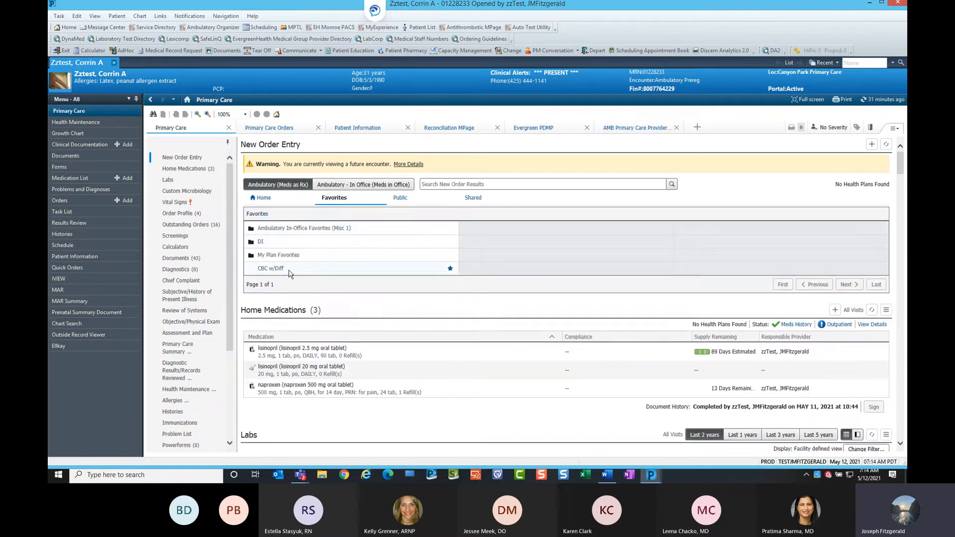
{"action": "left_click", "coordinate": [452, 271]}
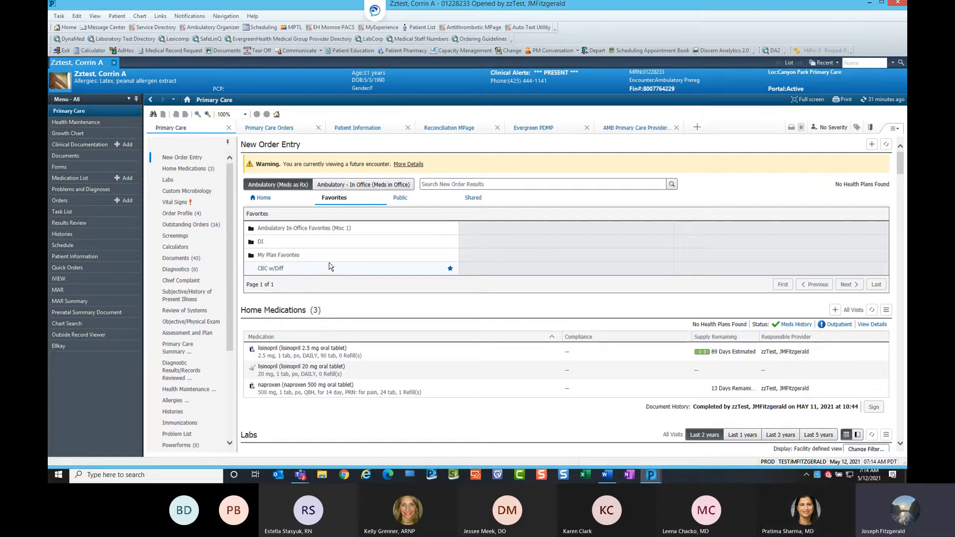
Open Shared favorites, look up a colleague provider by last name, and browse their personal favorites' Referrals folder.
{"action": "left_click", "coordinate": [479, 201]}
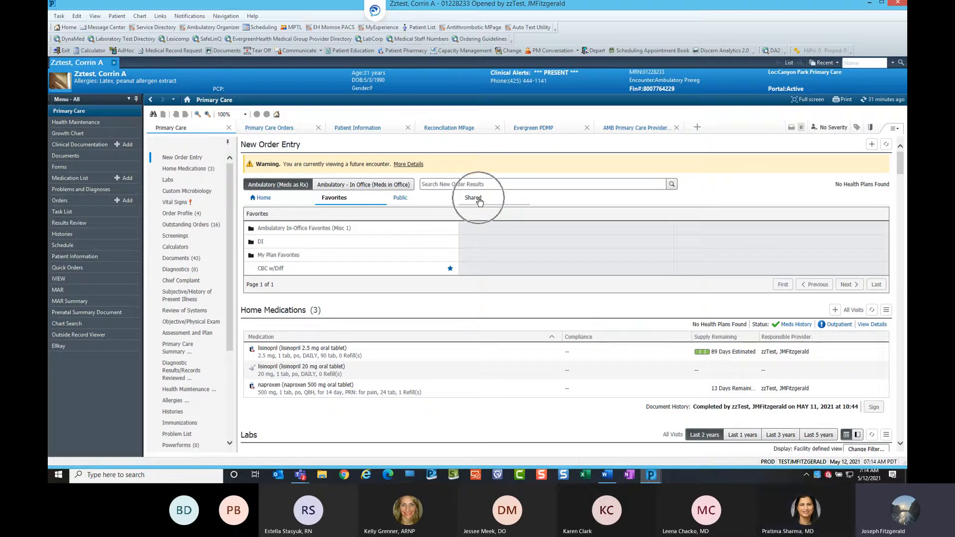
{"action": "left_click", "coordinate": [479, 201]}
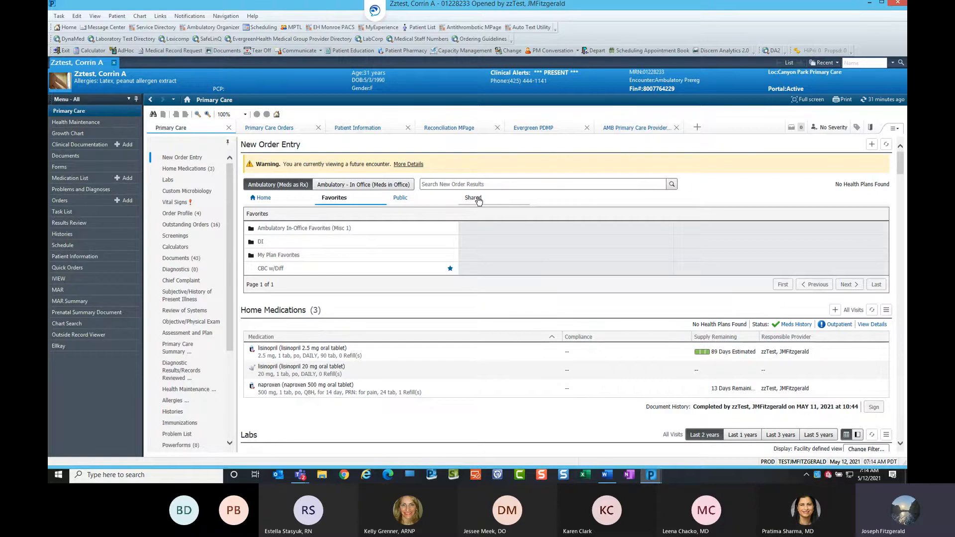
{"action": "left_click", "coordinate": [476, 200]}
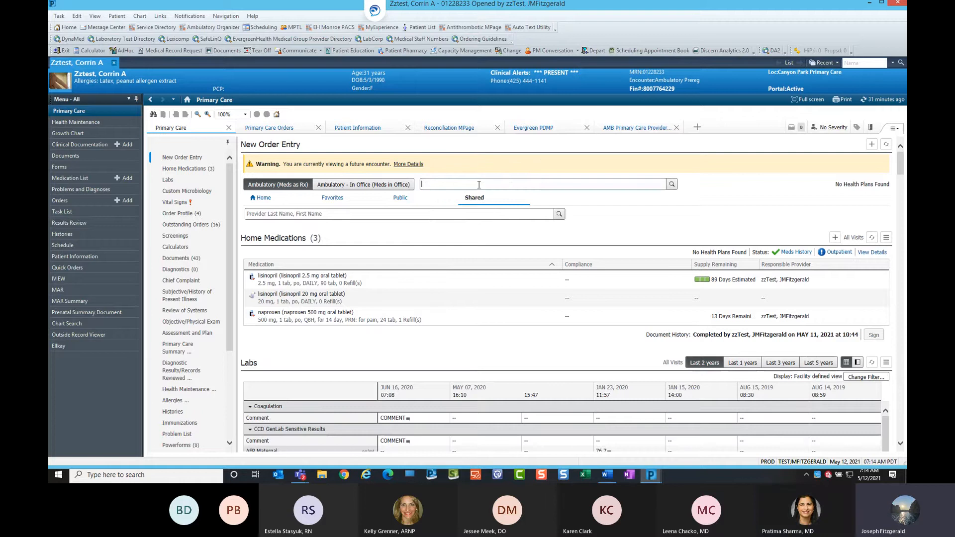
{"action": "left_click", "coordinate": [479, 185]}
{"action": "left_click", "coordinate": [332, 215]}
{"action": "left_click", "coordinate": [333, 215]}
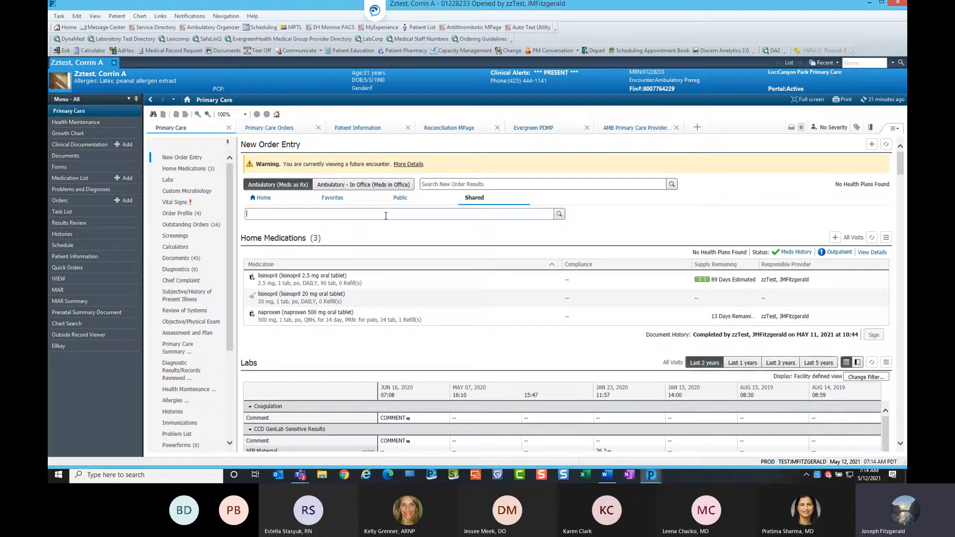
{"action": "type", "text": "sh"}
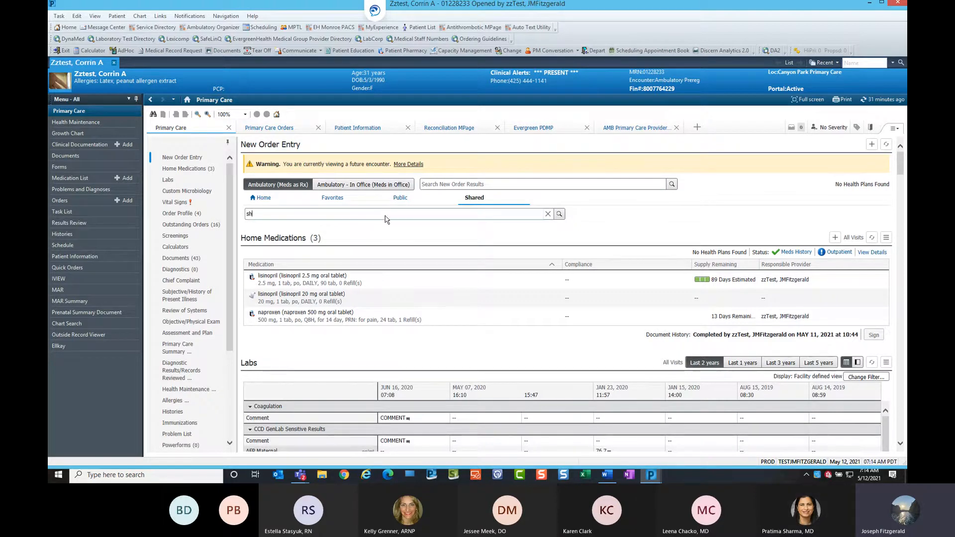
{"action": "type", "text": "arma"}
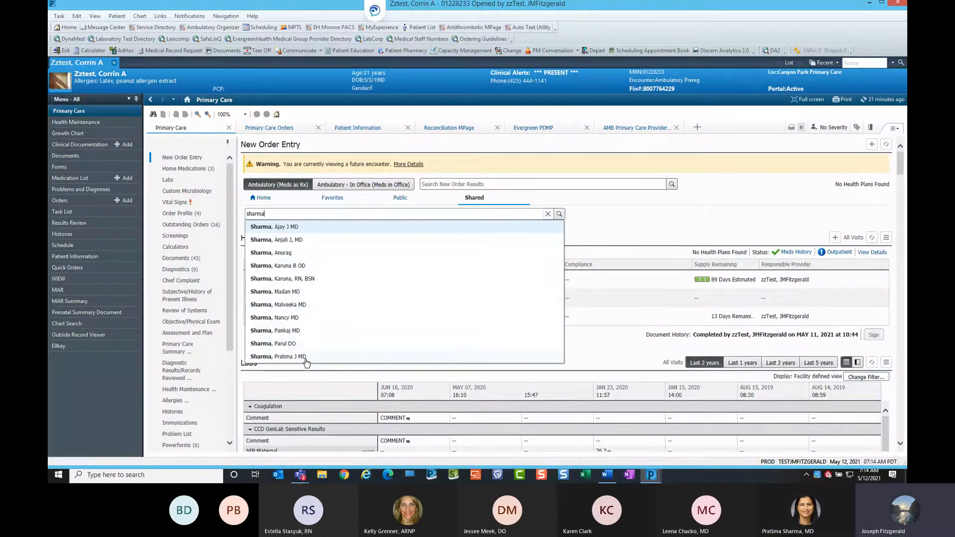
{"action": "left_click", "coordinate": [278, 357]}
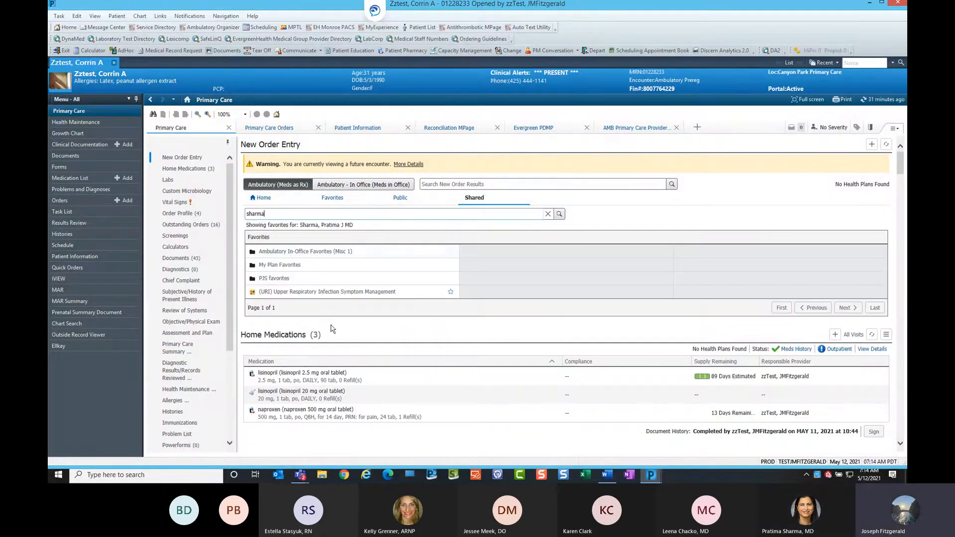
{"action": "left_click", "coordinate": [286, 279]}
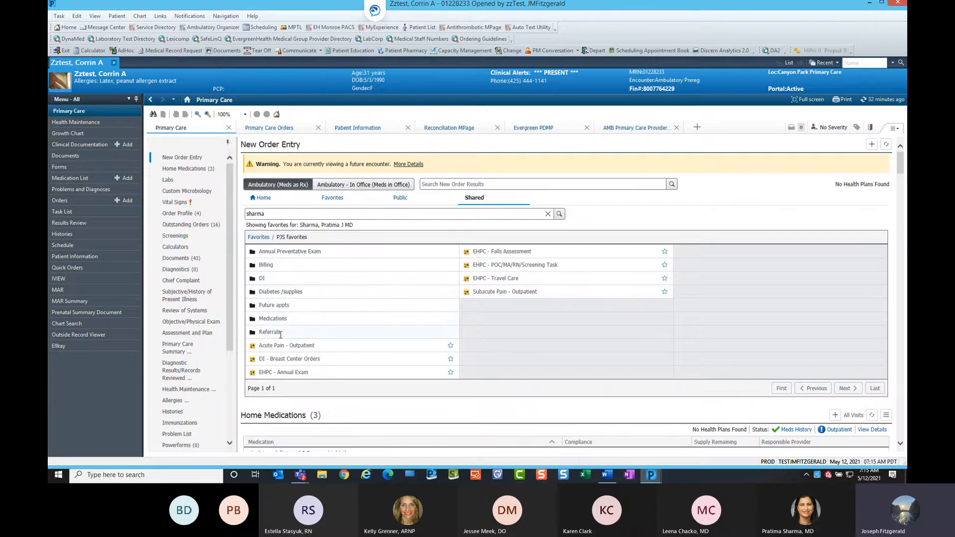
{"action": "left_click", "coordinate": [271, 332]}
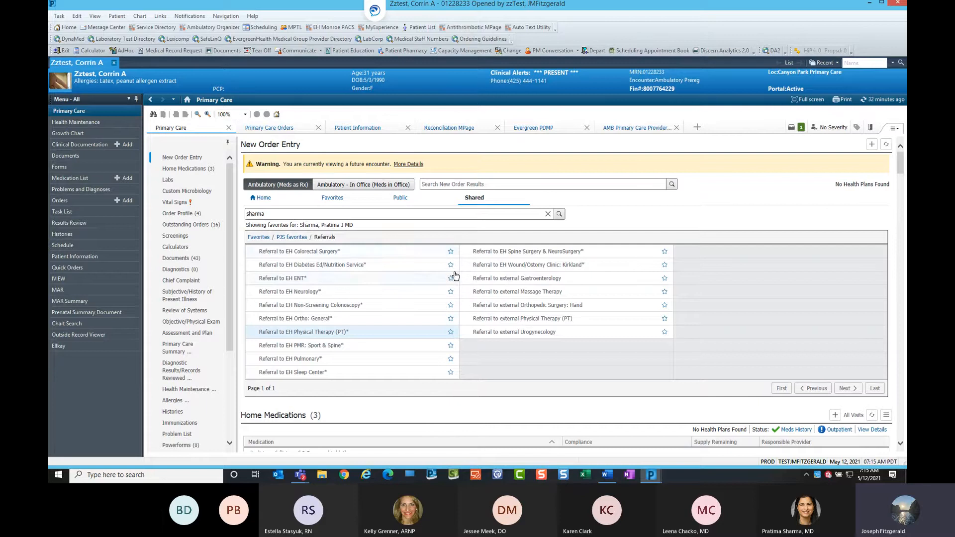
Open the orders awaiting signature and remove the pending Referral to EH Physical Therapy (PT) order.
{"action": "left_click", "coordinate": [798, 130]}
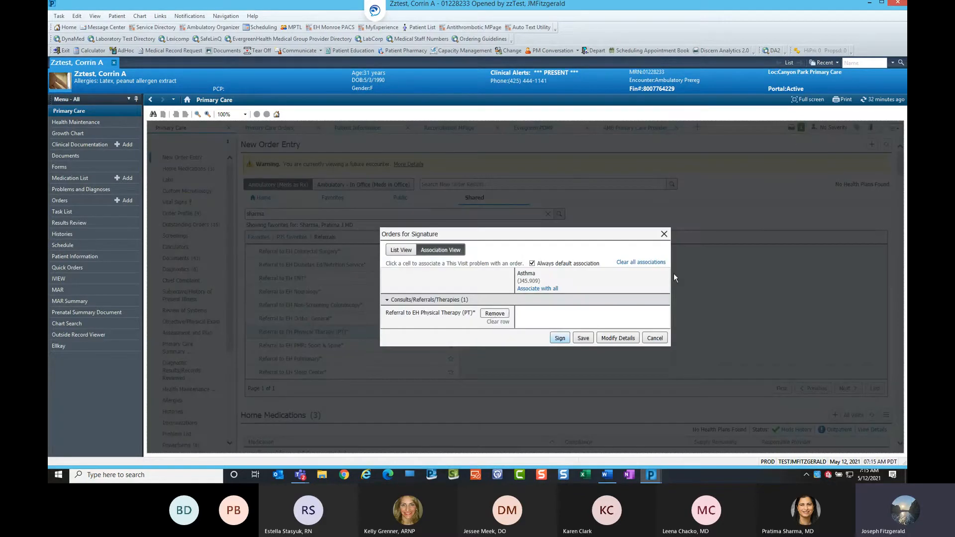
{"action": "left_click", "coordinate": [493, 318]}
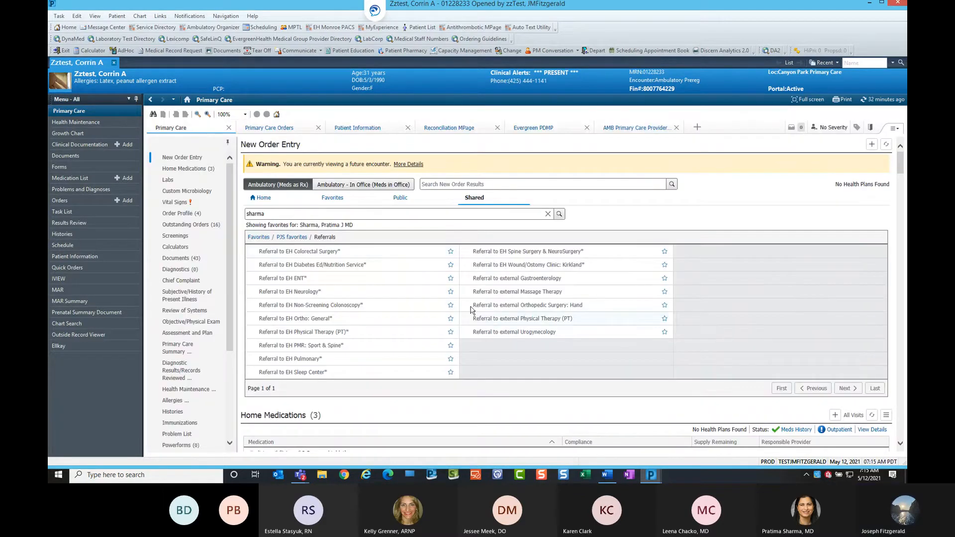
Add the colleague's Referral to EH Diabetes Ed/Nutrition Service favorite to your own top-level Favorites folder.
{"action": "left_click", "coordinate": [451, 269]}
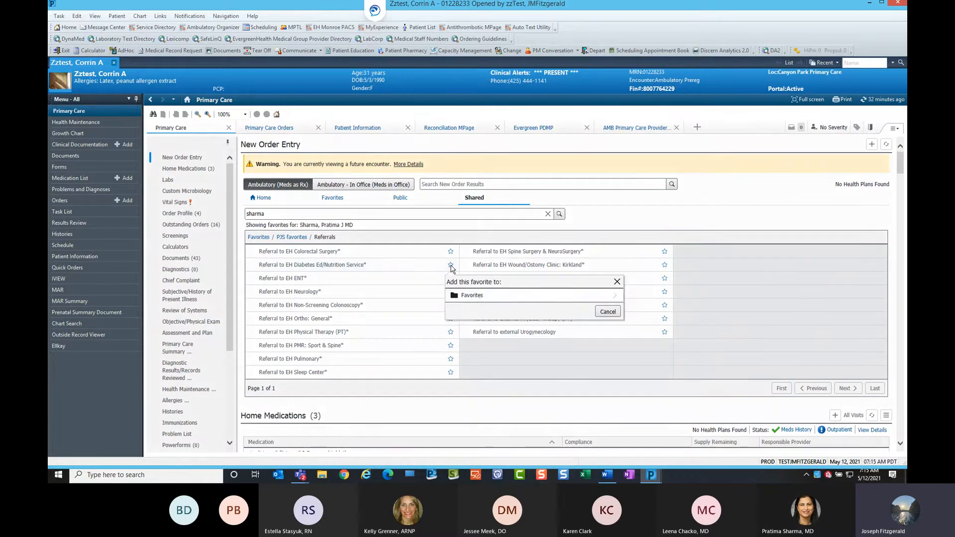
{"action": "left_click", "coordinate": [480, 295]}
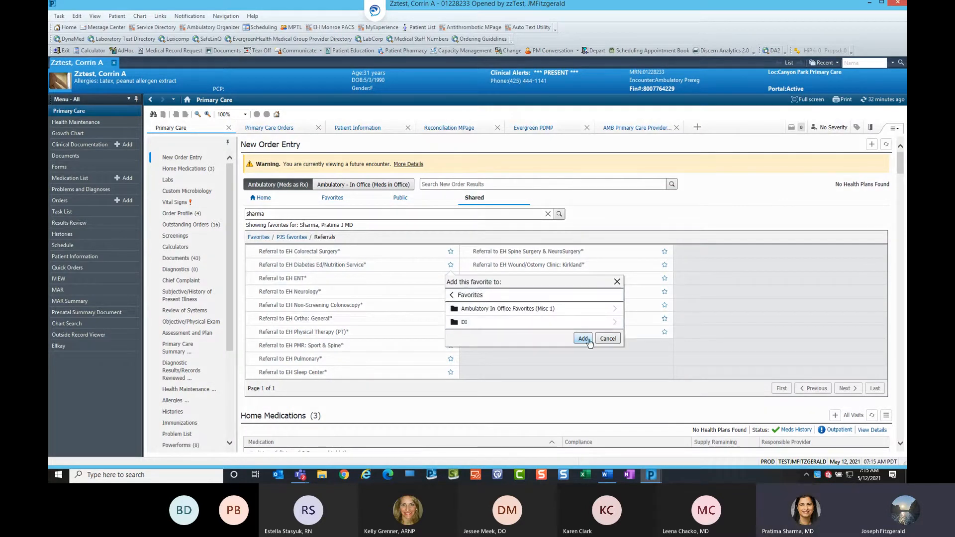
{"action": "left_click", "coordinate": [607, 339]}
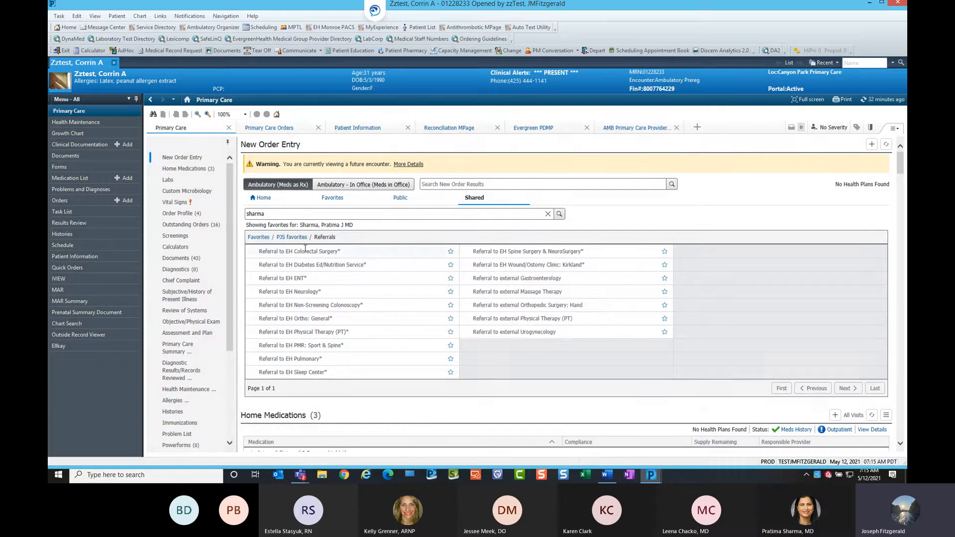
Return to the colleague's Favorites root and add the (URI) Upper Respiratory Infection Symptom Management plan to your Favorites.
{"action": "left_click", "coordinate": [264, 237]}
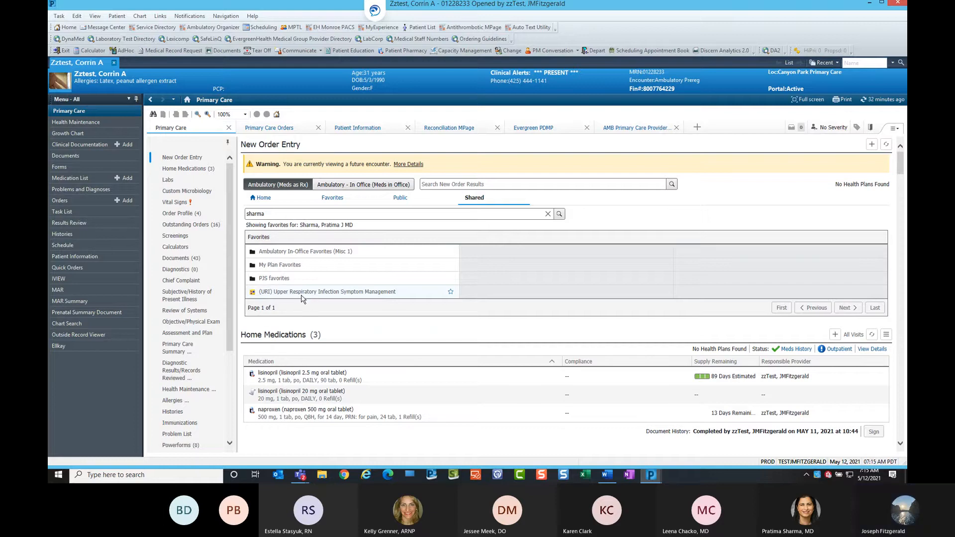
{"action": "left_click", "coordinate": [452, 293]}
{"action": "left_click", "coordinate": [466, 323]}
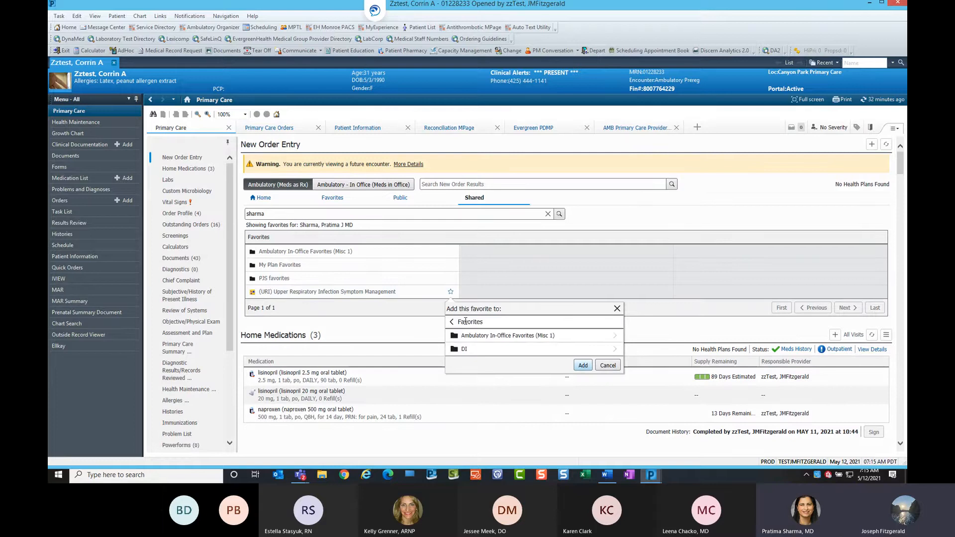
{"action": "left_click", "coordinate": [583, 365]}
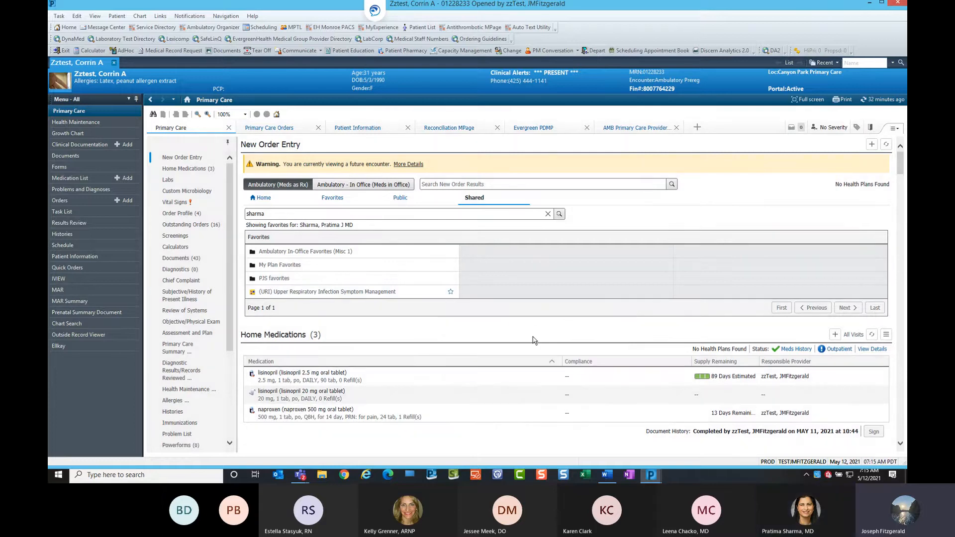
Open the colleague's My Plan Favorites folder and select the PJS Diabetes plan for ordering.
{"action": "left_click", "coordinate": [292, 265]}
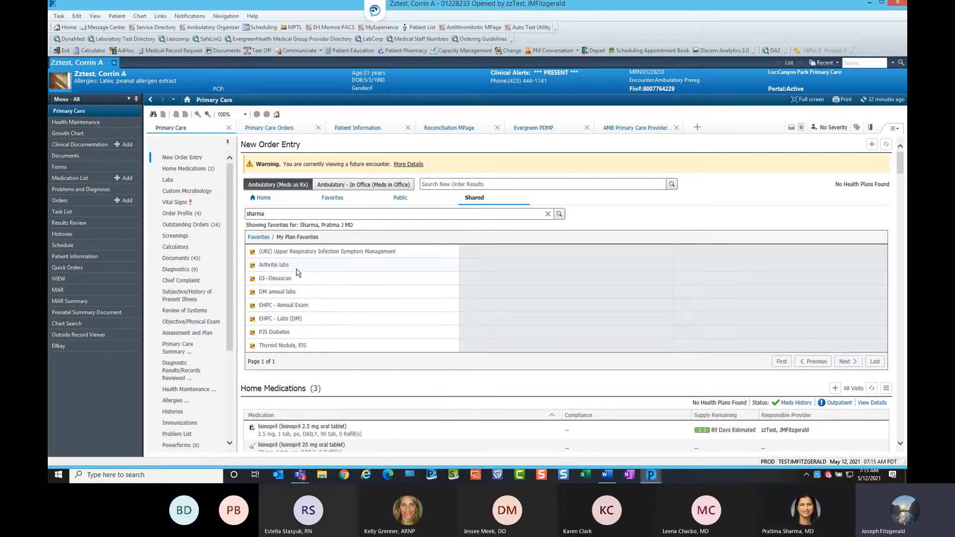
{"action": "key", "text": "ctrl"}
{"action": "left_click", "coordinate": [302, 333]}
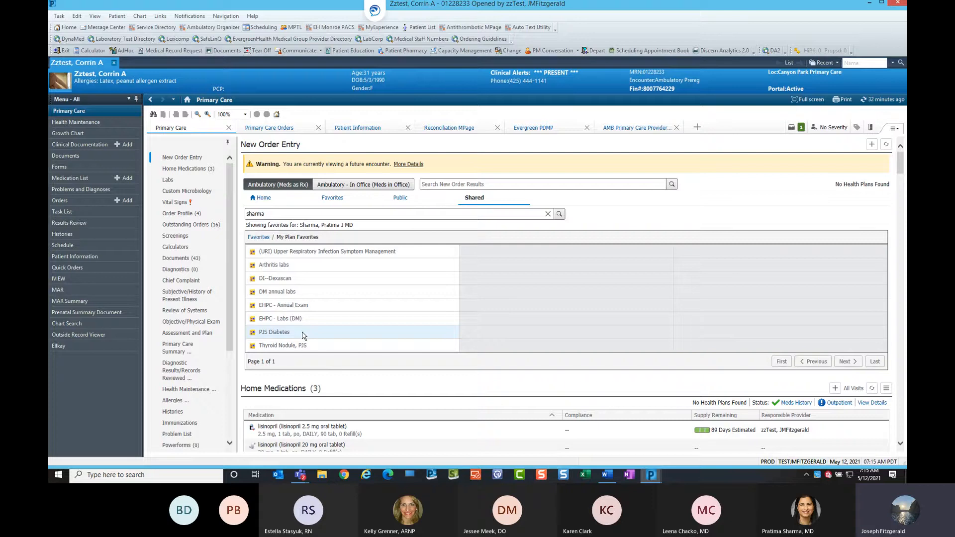
{"action": "key", "text": "ctrl"}
{"action": "key", "text": "ctrl"}
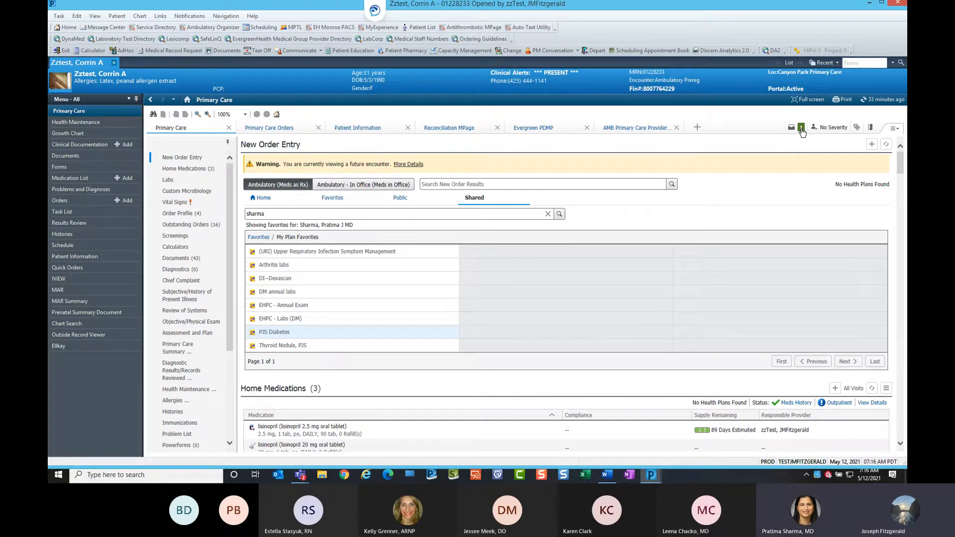
{"action": "key", "text": "ctrl"}
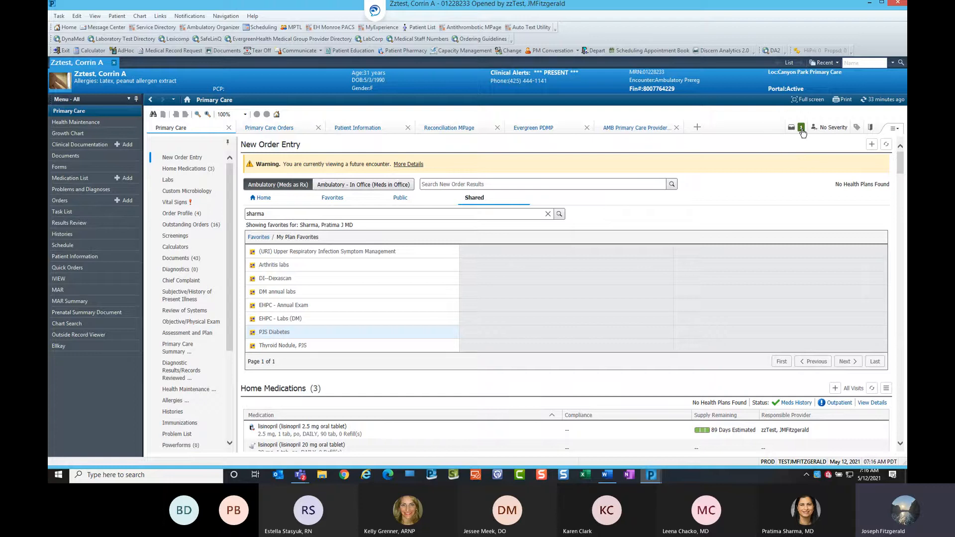
Open the orders for signature, associate PJS Diabetes with Asthma, choose Modify Details, and continue past the plan notification.
{"action": "left_click", "coordinate": [801, 129]}
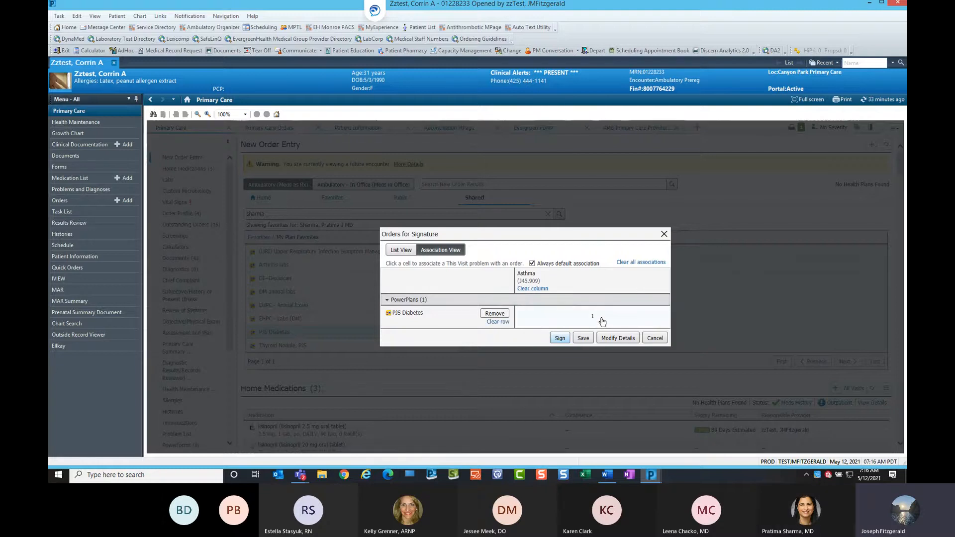
{"action": "left_click", "coordinate": [602, 320]}
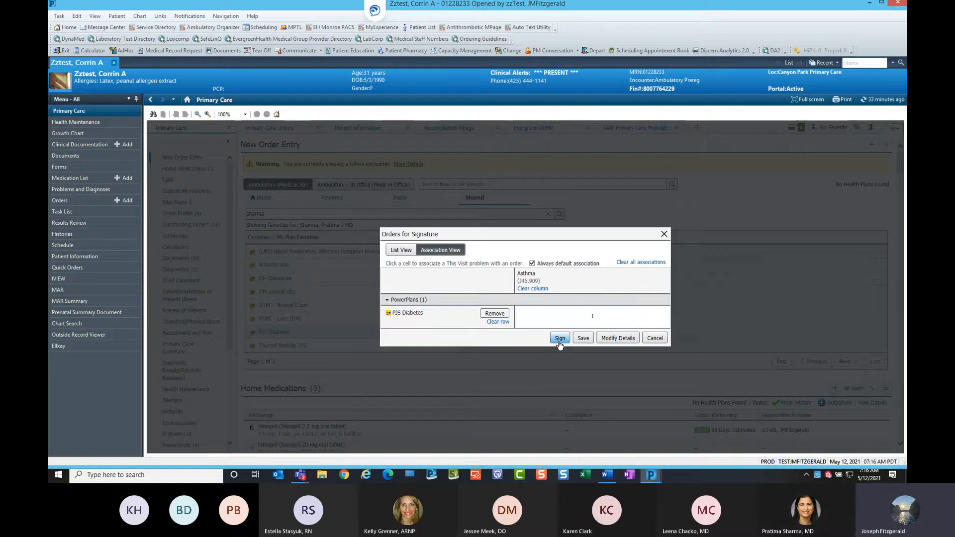
{"action": "left_click", "coordinate": [616, 339]}
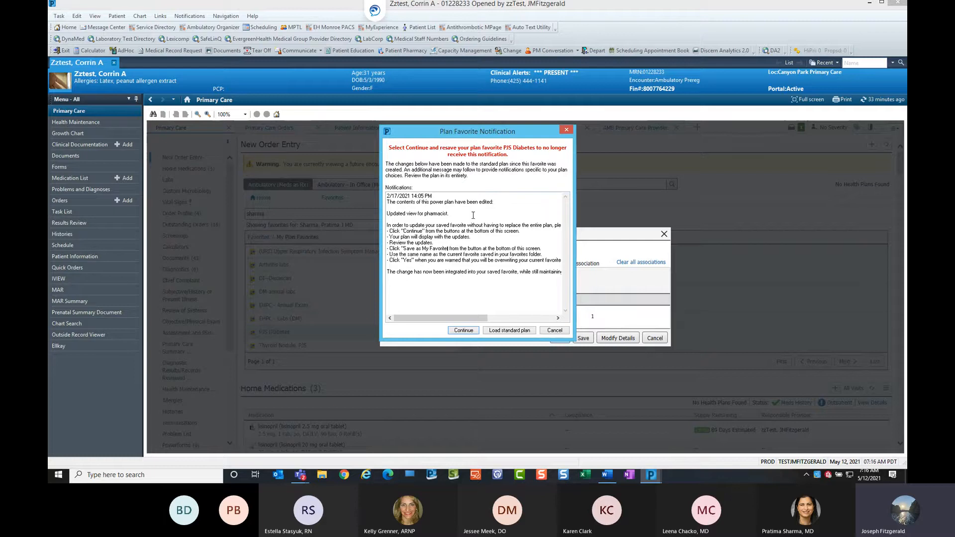
{"action": "left_click", "coordinate": [463, 332]}
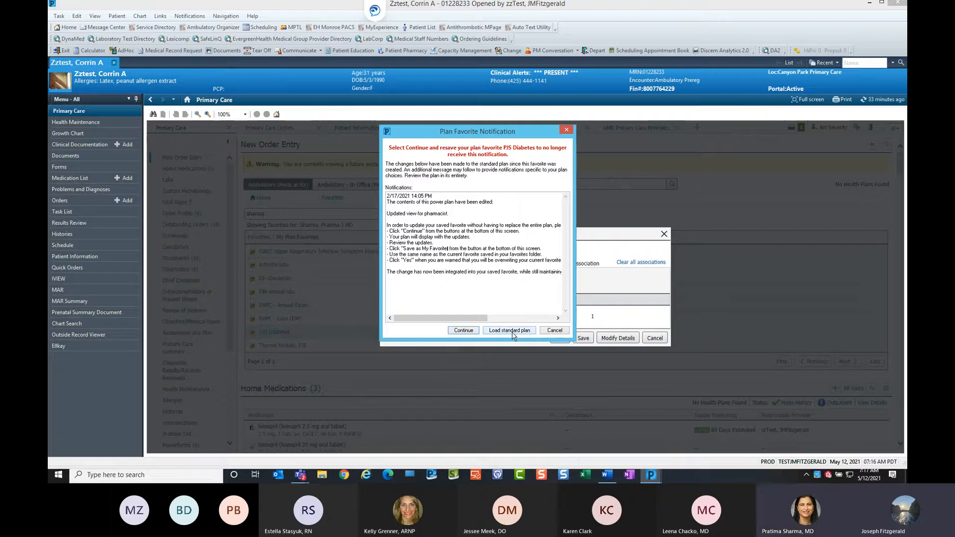
{"action": "left_click", "coordinate": [469, 332]}
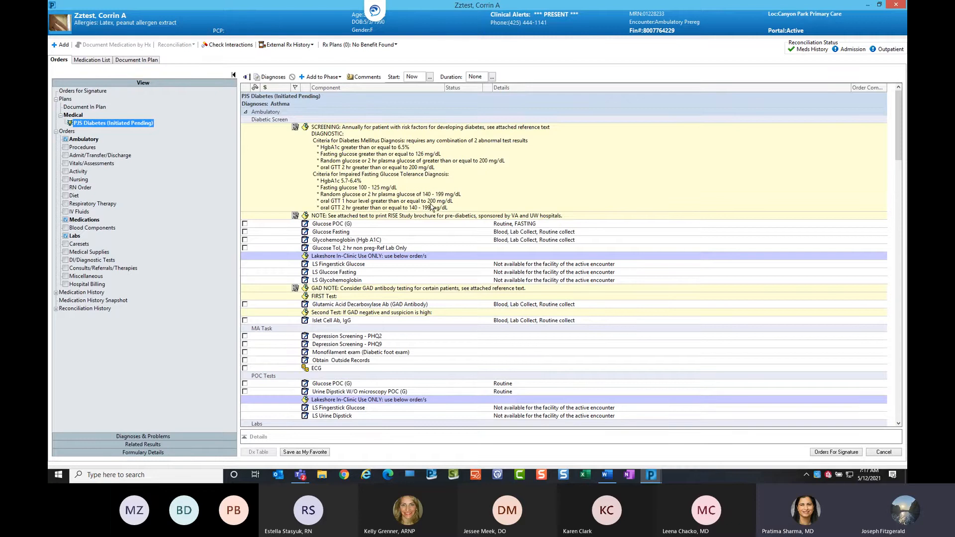
In the PJS Diabetes plan, select the Basic Metabolic Panel (BMP) and the metFORMIN 750 mg extended-release tablet.
{"action": "left_click_drag", "start_coordinate": [899, 141], "coordinate": [860, 228]}
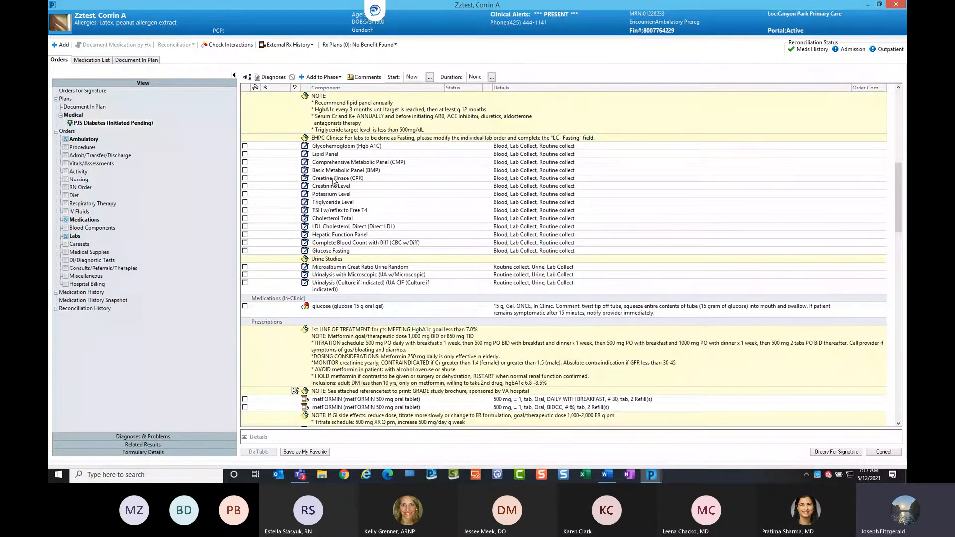
{"action": "left_click", "coordinate": [246, 170]}
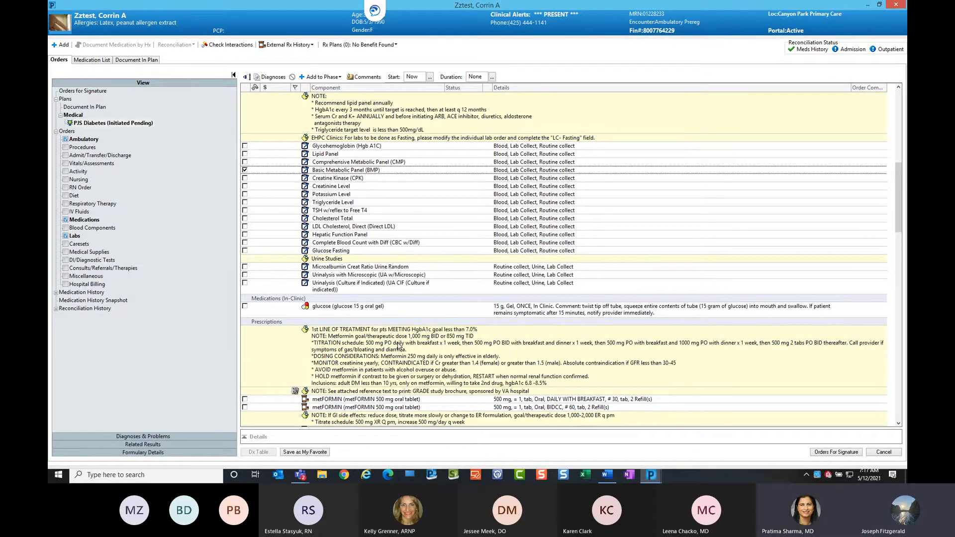
{"action": "scroll", "coordinate": [248, 308], "scroll_direction": "down", "scroll_amount": 5}
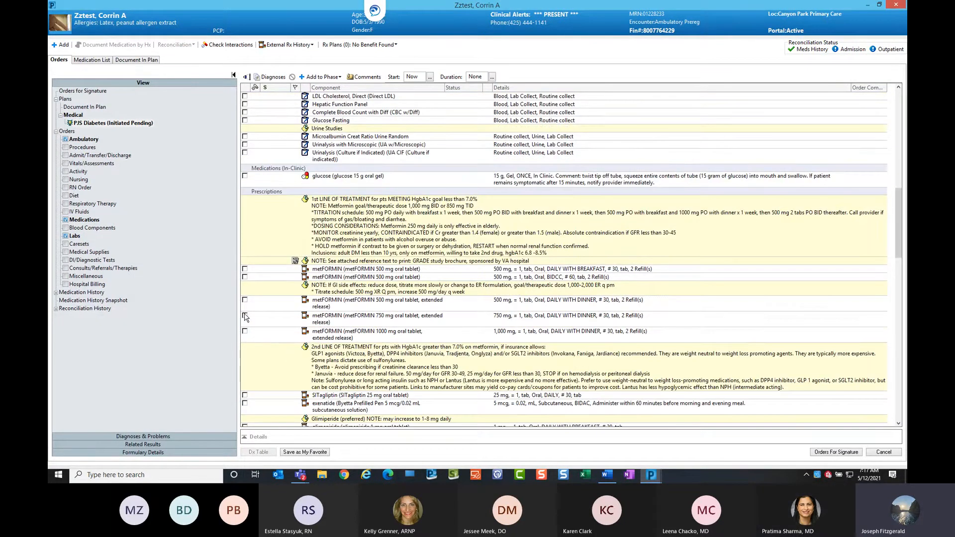
{"action": "left_click", "coordinate": [245, 315]}
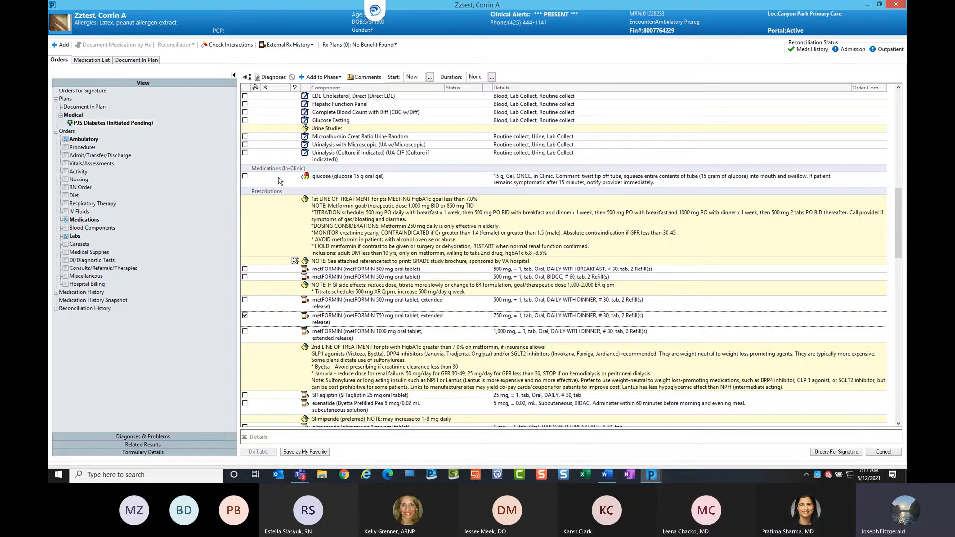
{"action": "scroll", "coordinate": [386, 313], "scroll_direction": "down", "scroll_amount": 2}
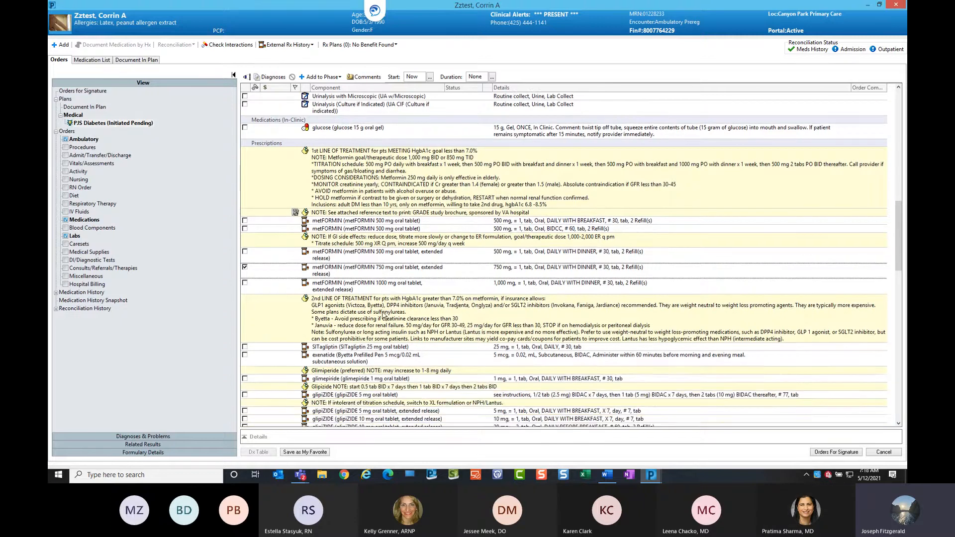
Save the customized plan as a personal favorite named "PJS Diabetes jmf".
{"action": "left_click", "coordinate": [304, 453]}
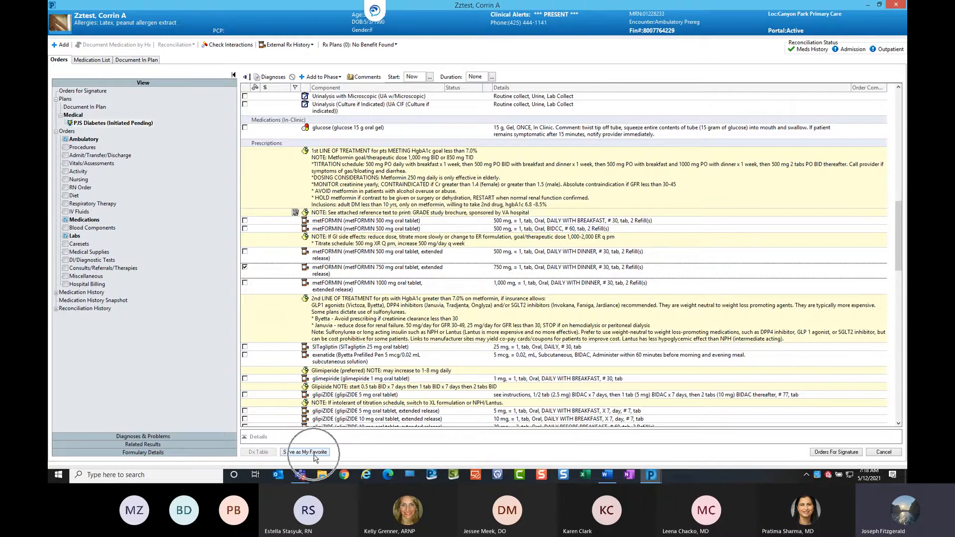
{"action": "left_click", "coordinate": [314, 453]}
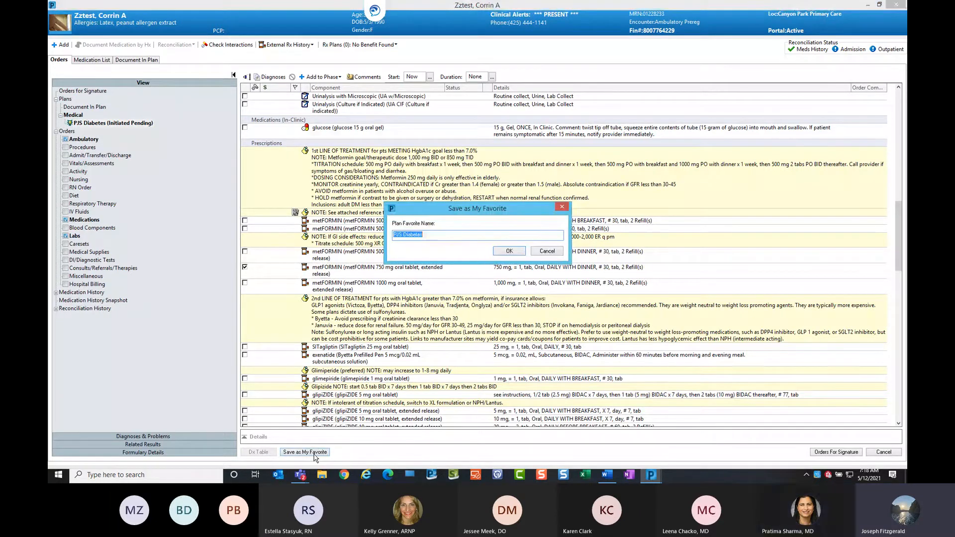
{"action": "left_click", "coordinate": [436, 234]}
{"action": "type", "text": "im"}
{"action": "left_click", "coordinate": [514, 253]}
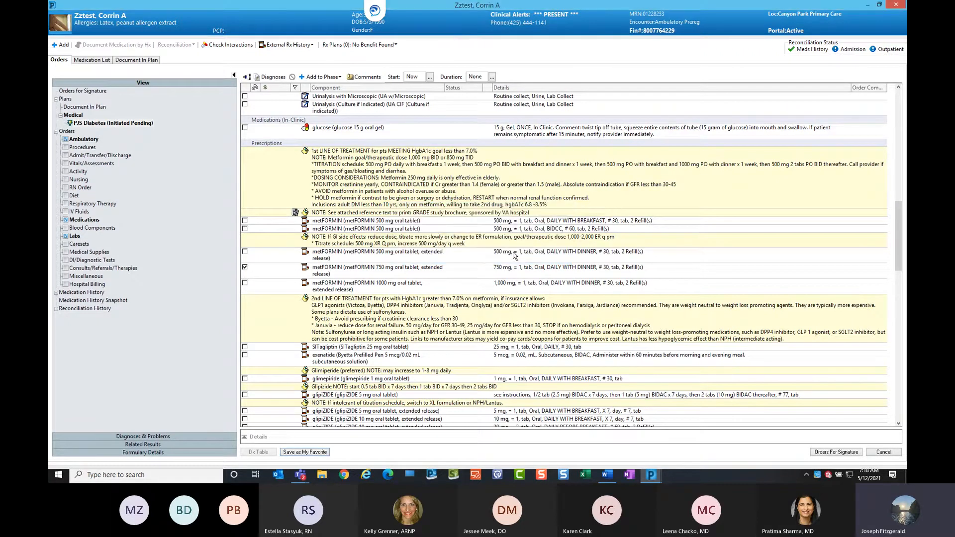
Cancel the plan order entry and switch to your own Favorites view.
{"action": "left_click", "coordinate": [892, 457]}
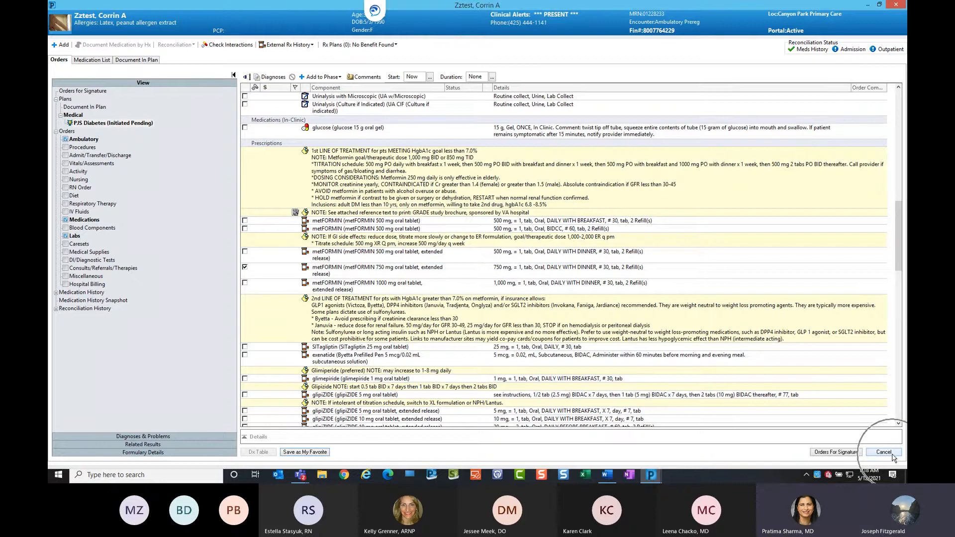
{"action": "left_click", "coordinate": [519, 275]}
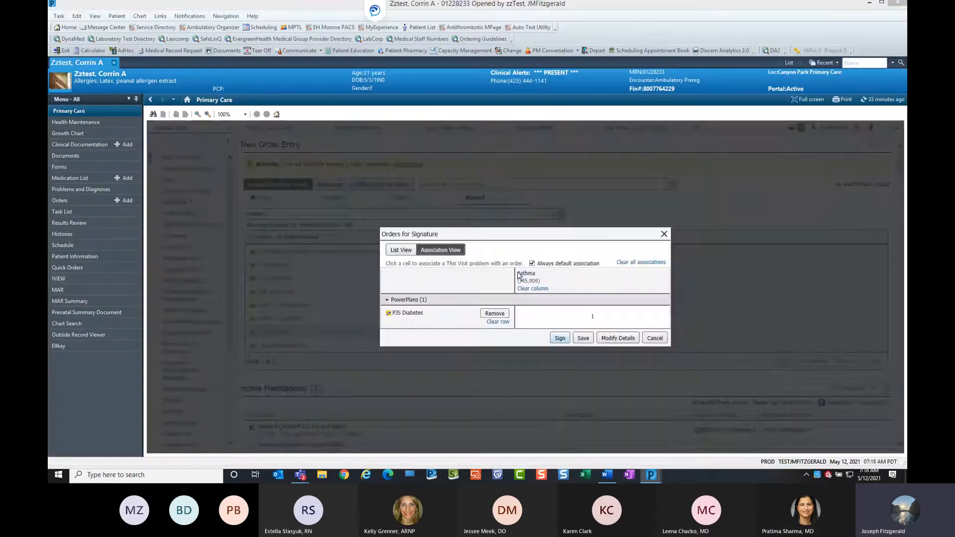
{"action": "left_click", "coordinate": [326, 198]}
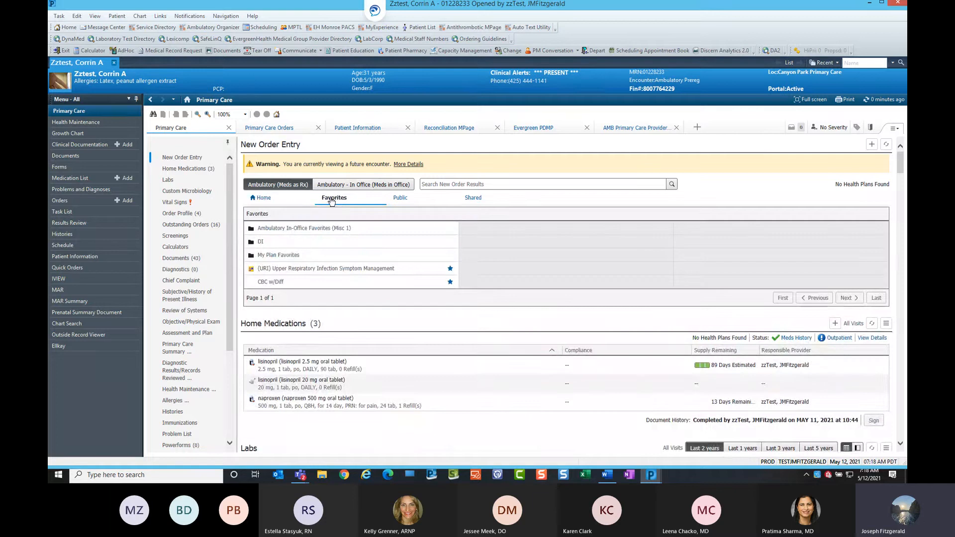
Open your My Plan Favorites folder and unfavorite the EHPC - Annual Exam jmf plan.
{"action": "left_click", "coordinate": [296, 254]}
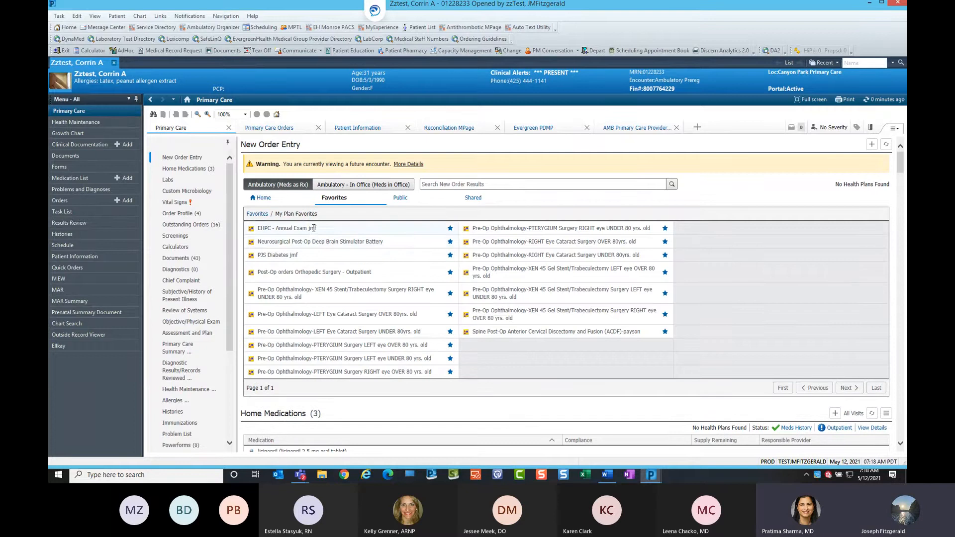
{"action": "left_click", "coordinate": [302, 256]}
{"action": "left_click", "coordinate": [450, 229]}
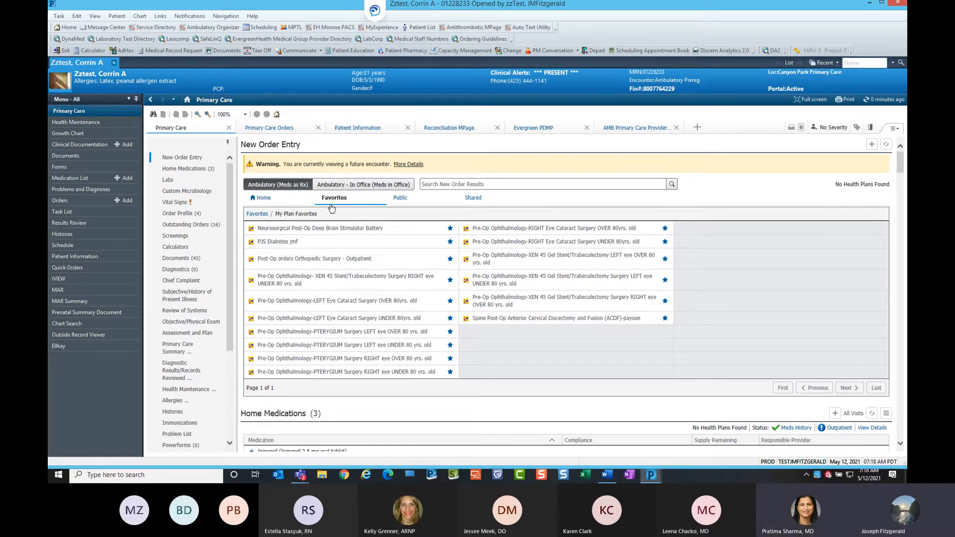
Select the PJS Diabetes jmf plan, associate it with Asthma in the signature dialog, and sign to open it.
{"action": "left_click", "coordinate": [280, 240]}
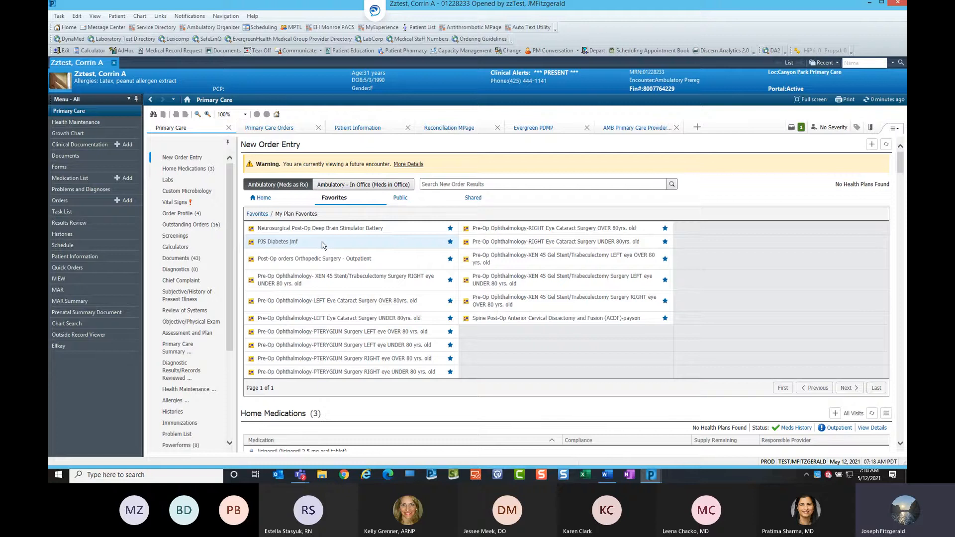
{"action": "left_click", "coordinate": [801, 128]}
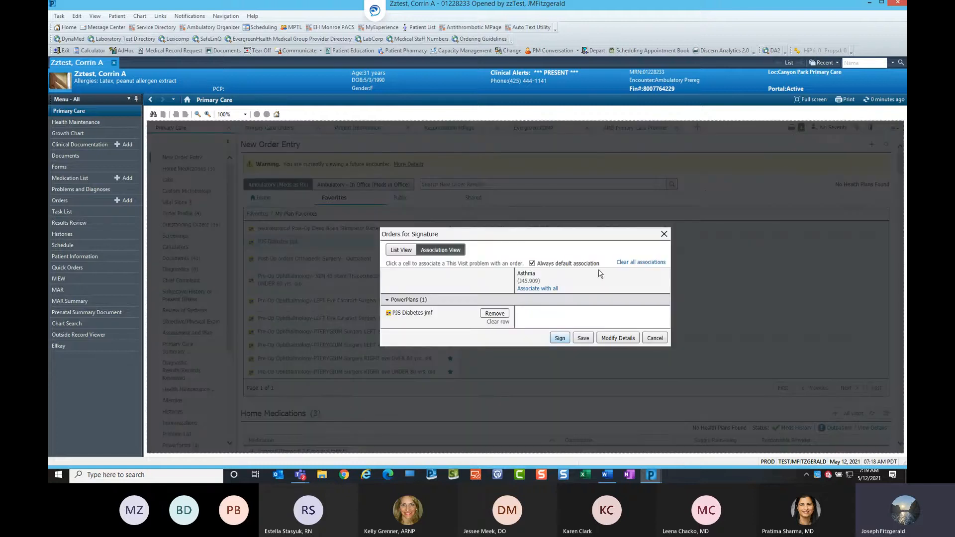
{"action": "left_click", "coordinate": [592, 318]}
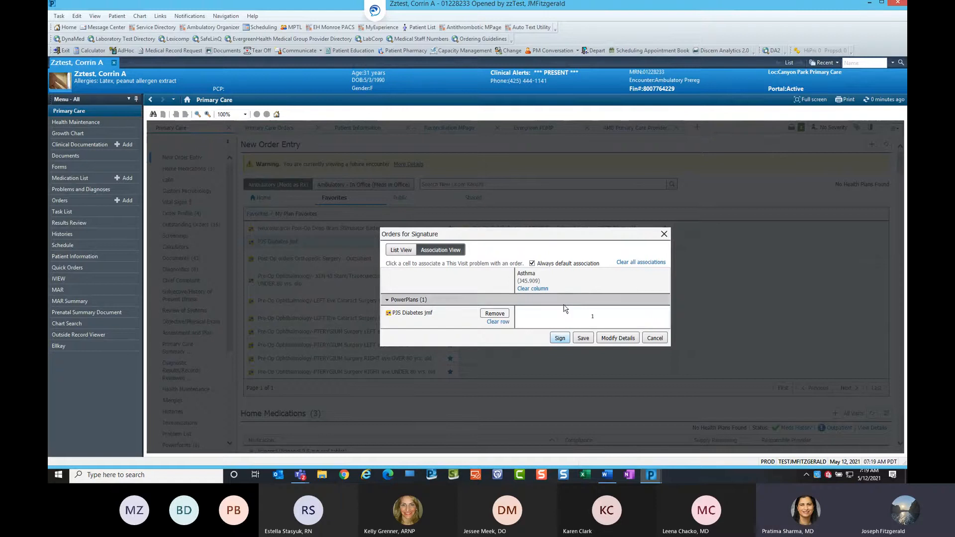
{"action": "left_click", "coordinate": [560, 339]}
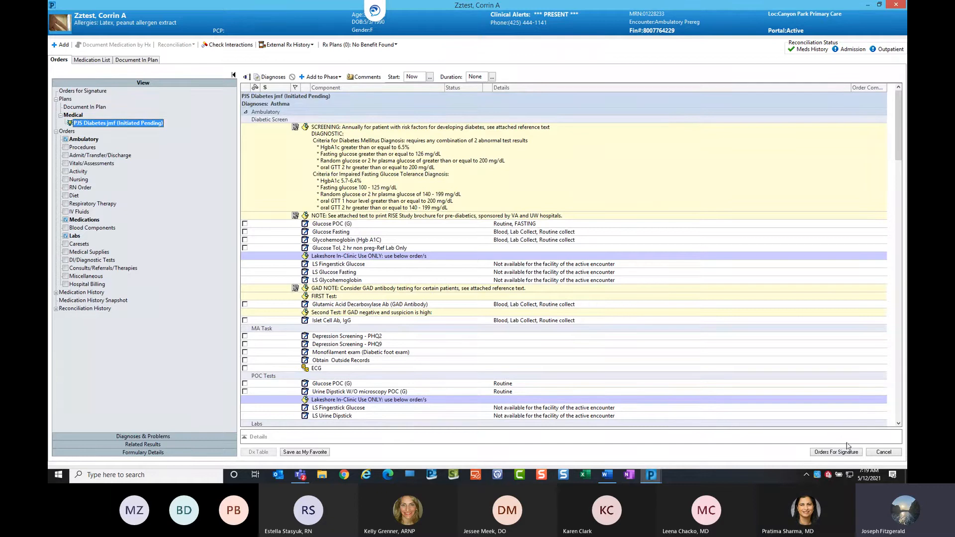
Cancel the opened plan order entry and open the patient's Order Profile.
{"action": "left_click", "coordinate": [891, 453]}
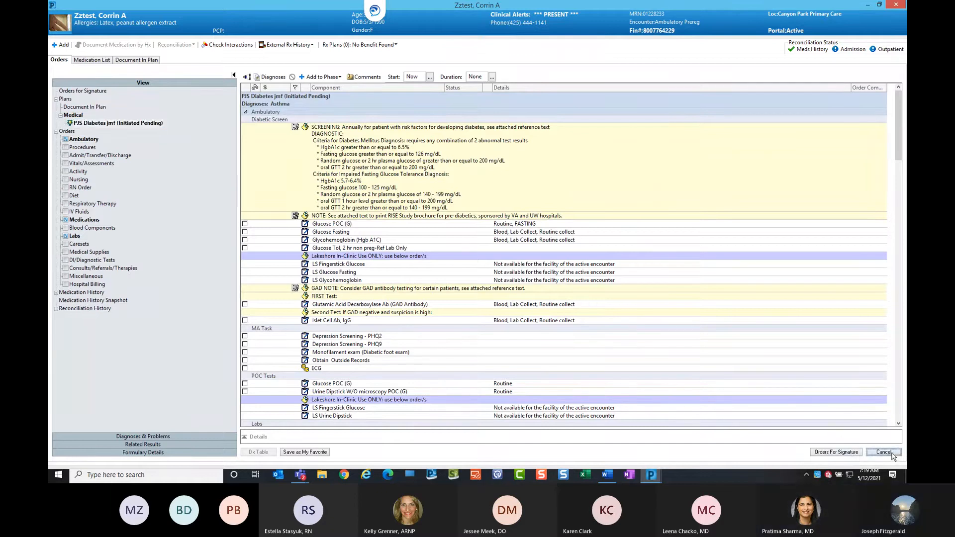
{"action": "left_click", "coordinate": [529, 274]}
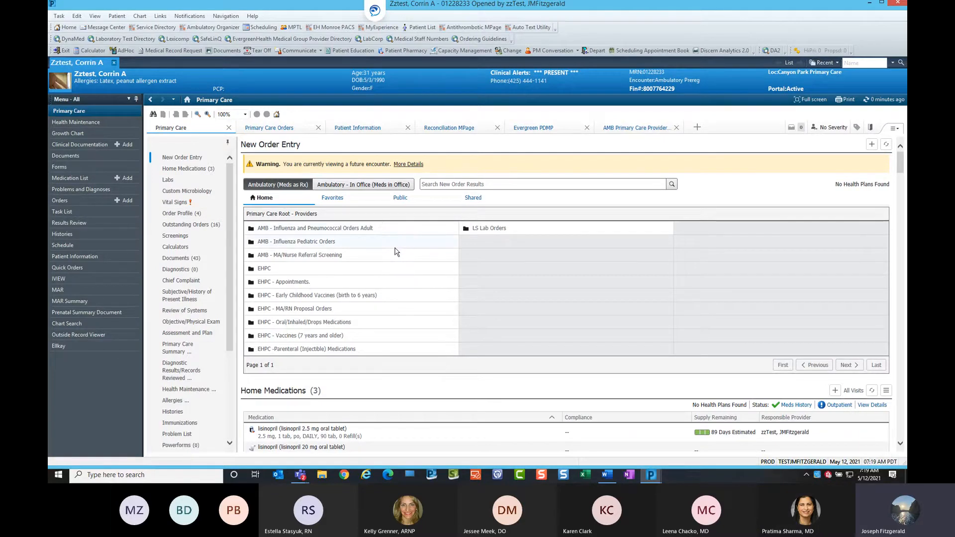
{"action": "left_click", "coordinate": [185, 215]}
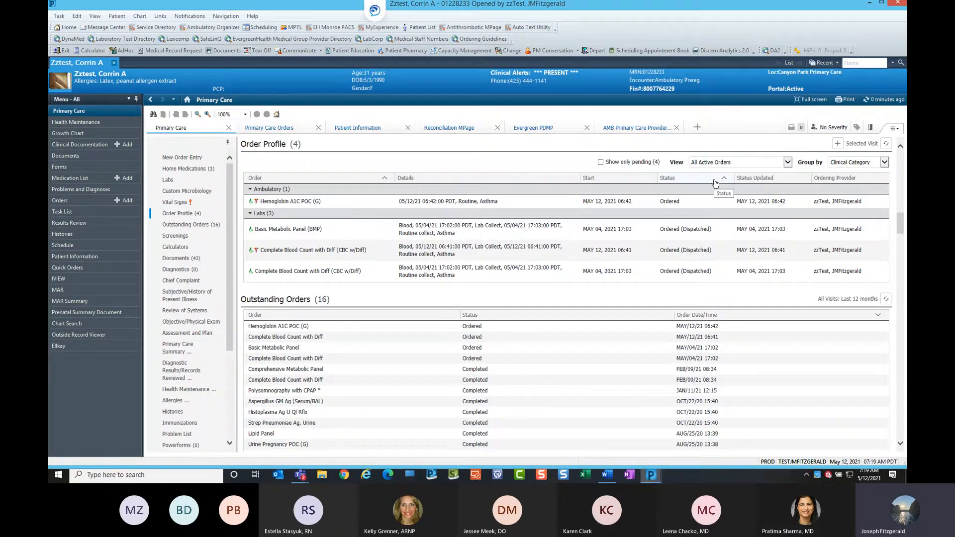
Switch the Order Profile view to All Orders (All Statuses), browse the list, and return to All Active Orders.
{"action": "left_click", "coordinate": [788, 163]}
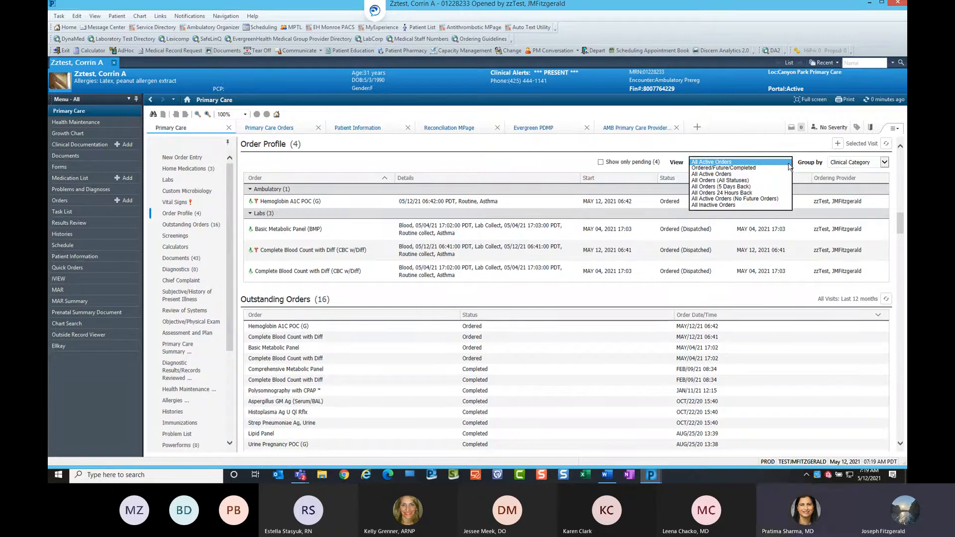
{"action": "left_click", "coordinate": [756, 181]}
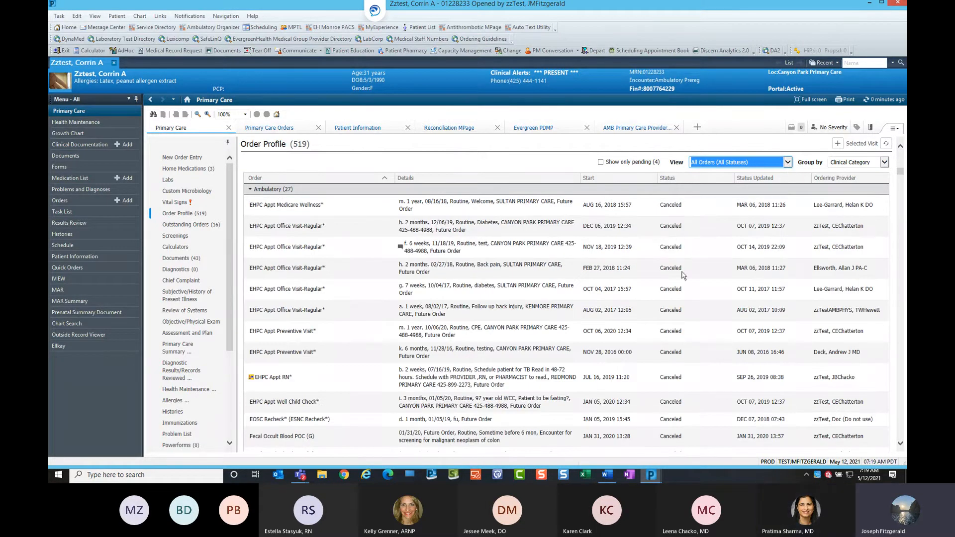
{"action": "scroll", "coordinate": [684, 347], "scroll_direction": "down", "scroll_amount": 5}
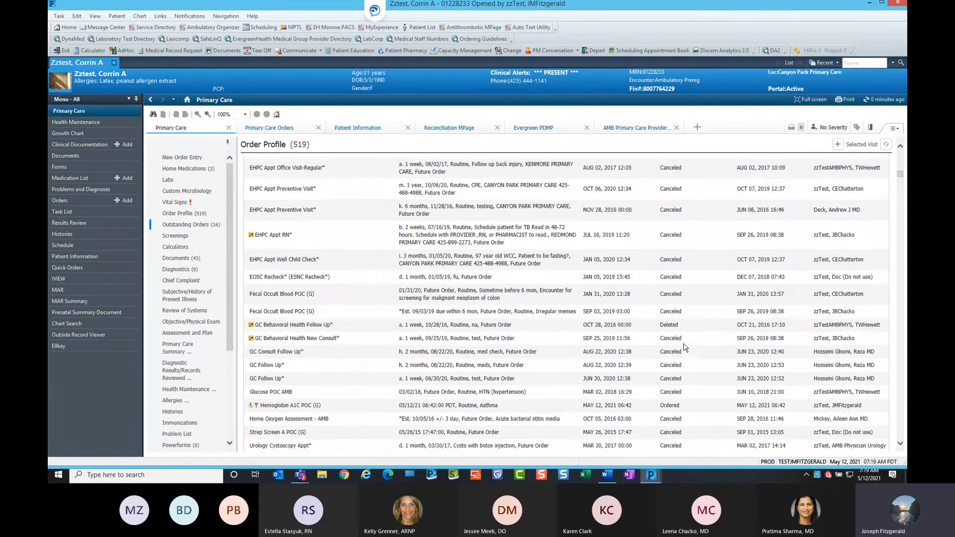
{"action": "scroll", "coordinate": [685, 348], "scroll_direction": "down", "scroll_amount": 4}
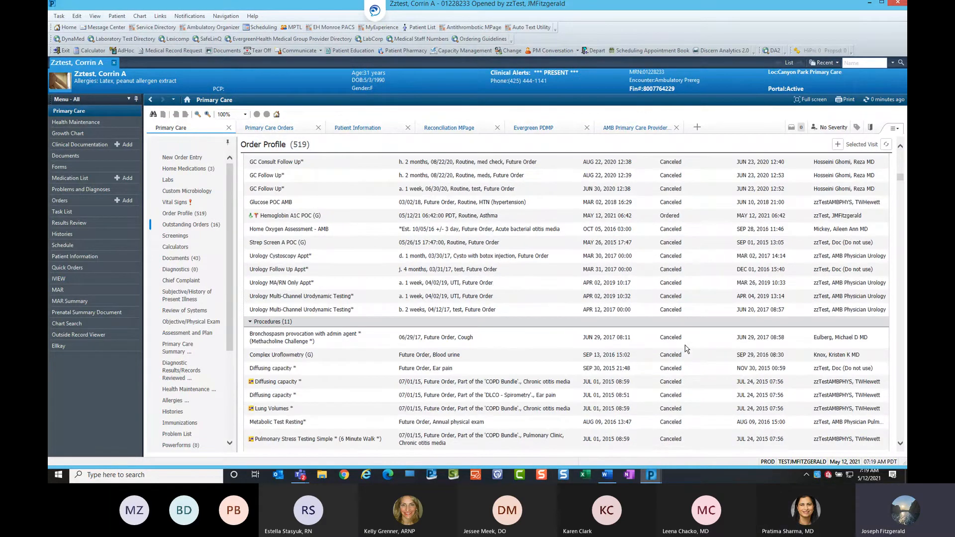
{"action": "scroll", "coordinate": [685, 348], "scroll_direction": "up", "scroll_amount": 10}
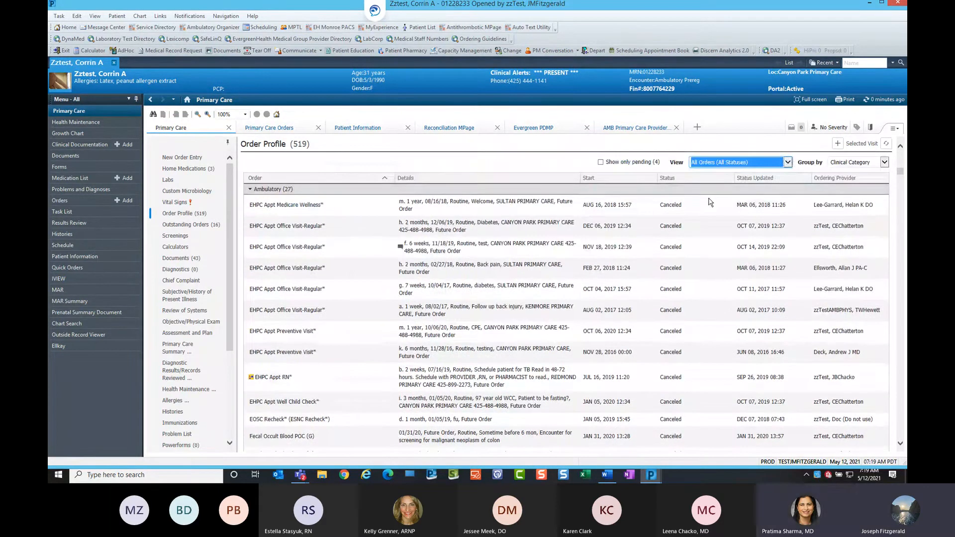
{"action": "left_click", "coordinate": [783, 166]}
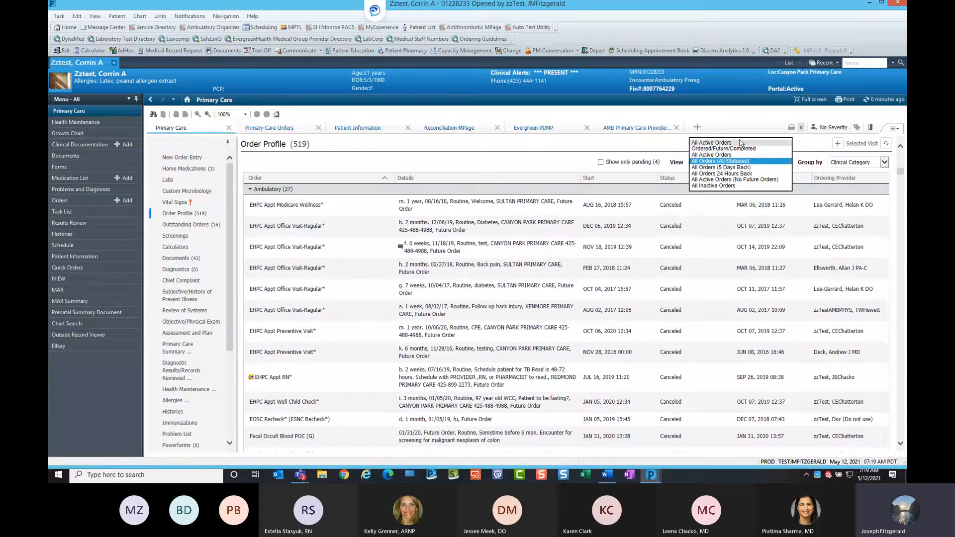
{"action": "left_click", "coordinate": [741, 145]}
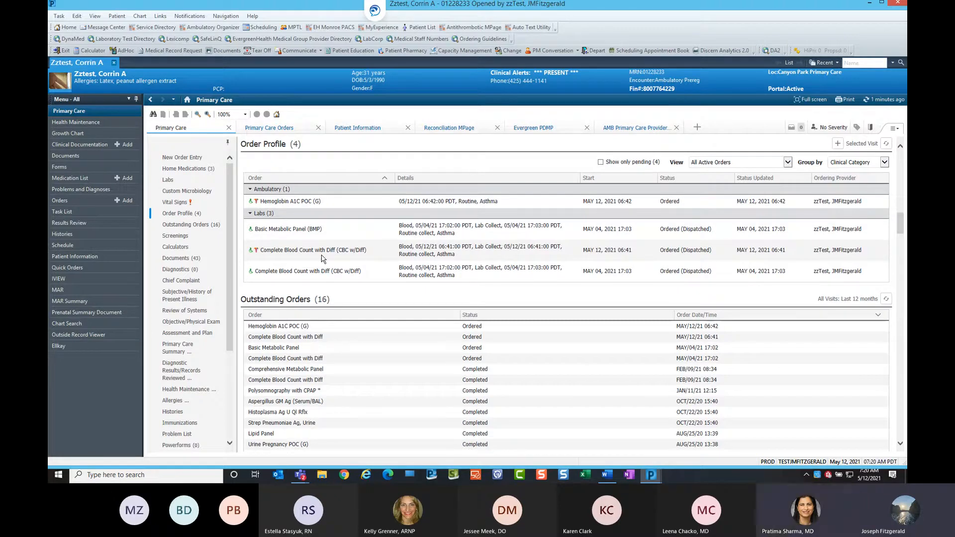
Cancel/DC the 05/12 Complete Blood Count with Diff order and sign the cancellation.
{"action": "left_click", "coordinate": [400, 254]}
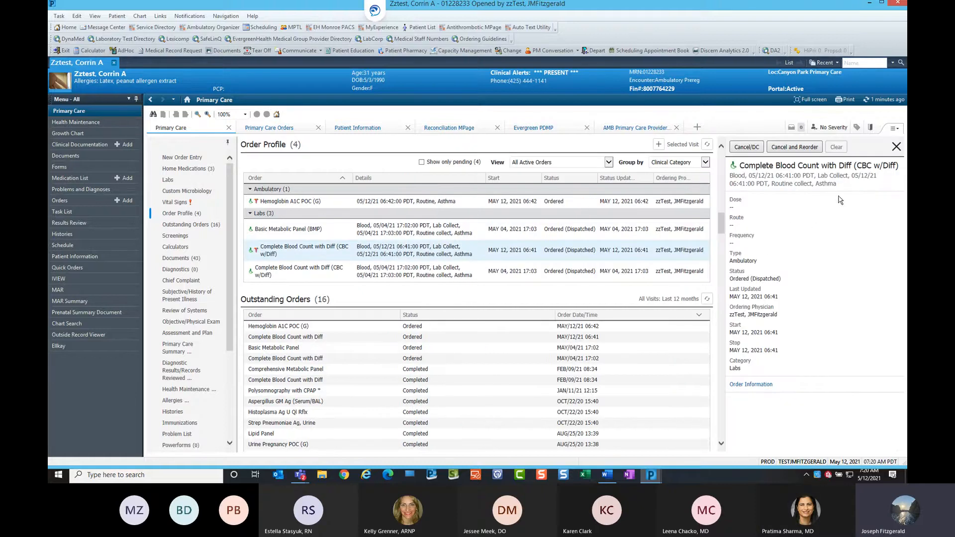
{"action": "left_click", "coordinate": [746, 149]}
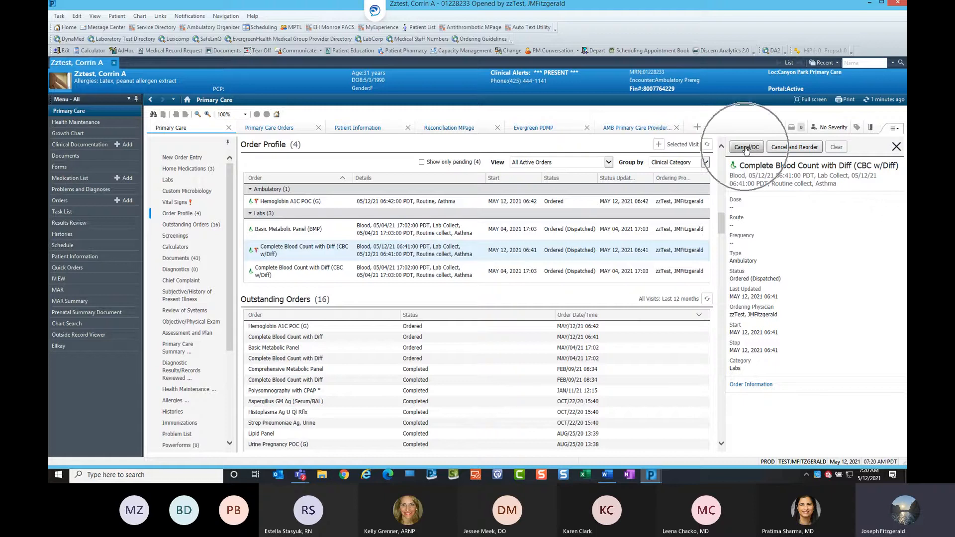
{"action": "key", "text": "ctrl"}
{"action": "key", "text": "ctrl"}
{"action": "key", "text": "ctrl"}
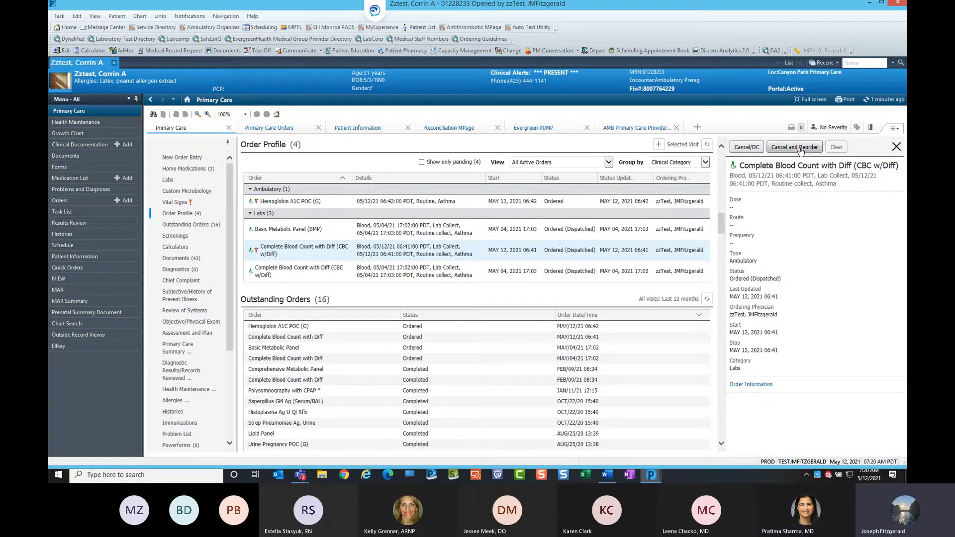
{"action": "key", "text": "ctrl"}
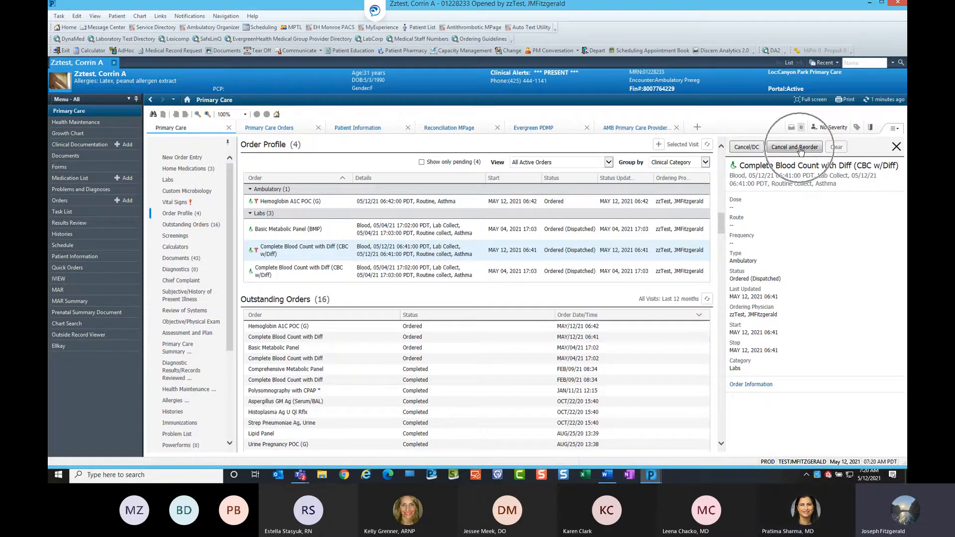
{"action": "left_click", "coordinate": [749, 151]}
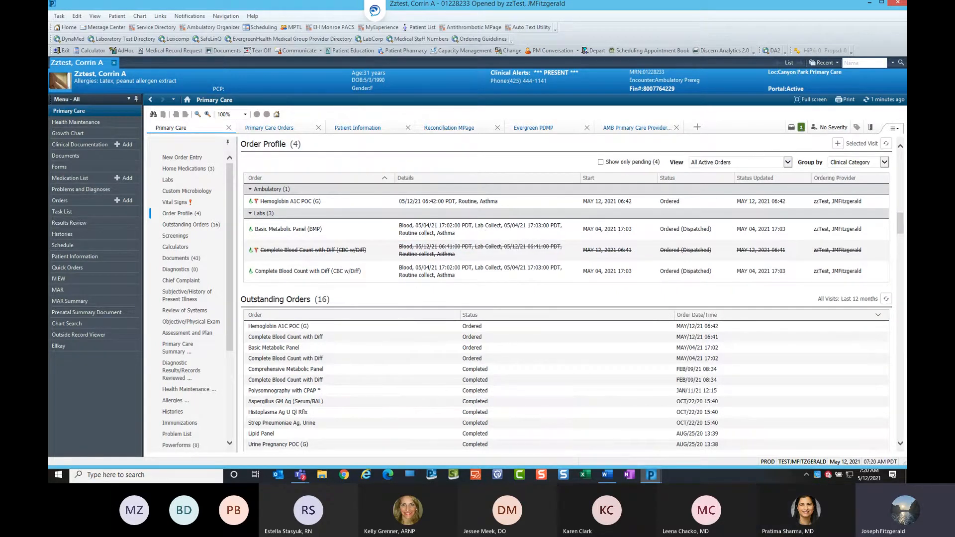
{"action": "key", "text": "ctrl"}
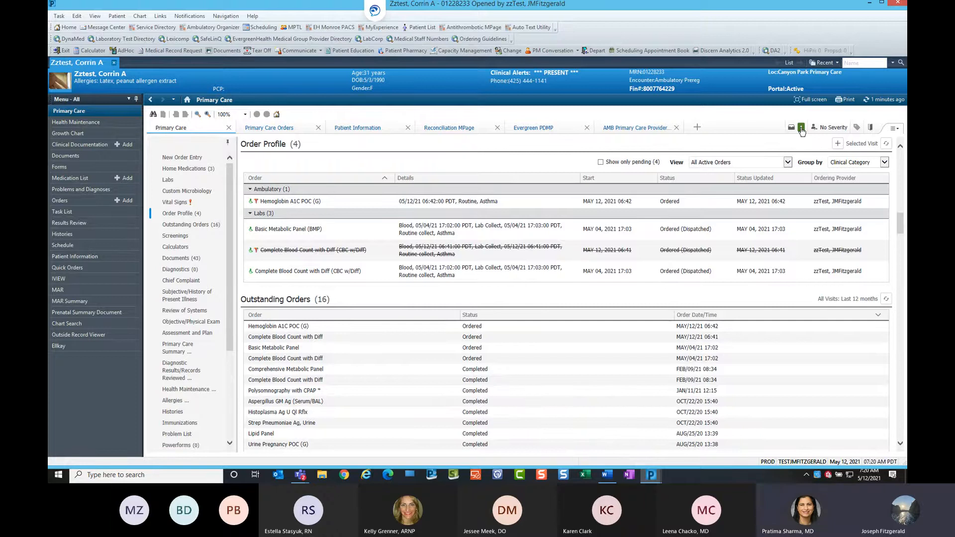
{"action": "left_click", "coordinate": [801, 127]}
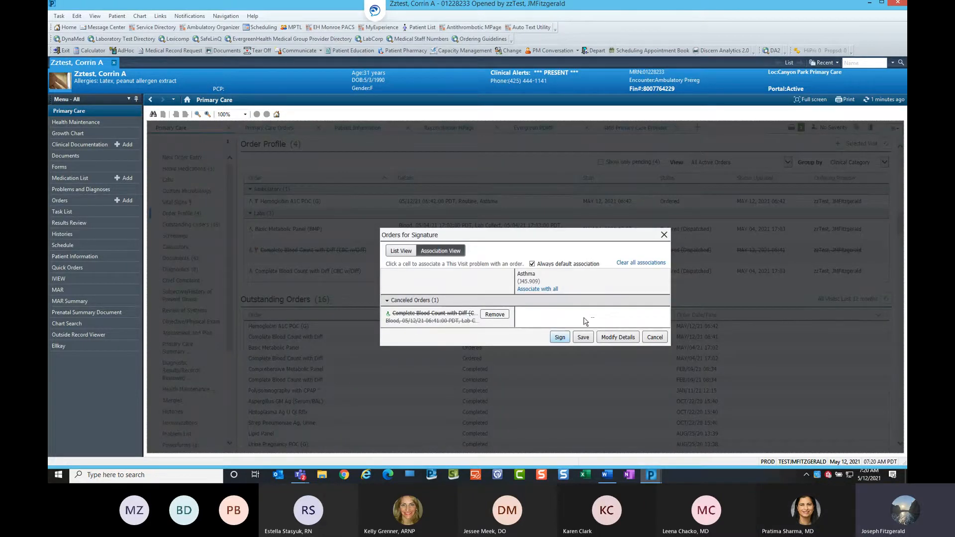
{"action": "left_click", "coordinate": [558, 337]}
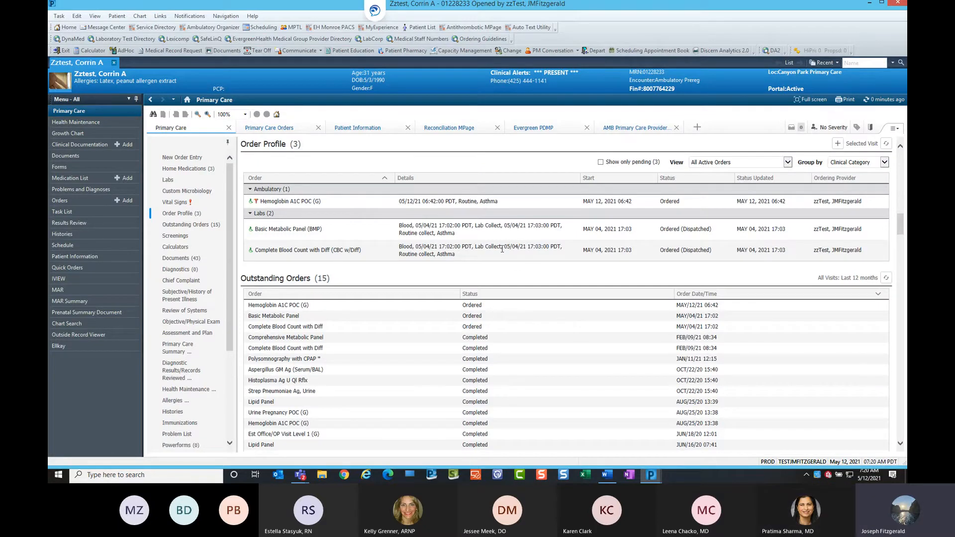
Cancel and reorder the 05/04 Complete Blood Count with Diff order and open it to modify details.
{"action": "left_click", "coordinate": [457, 258]}
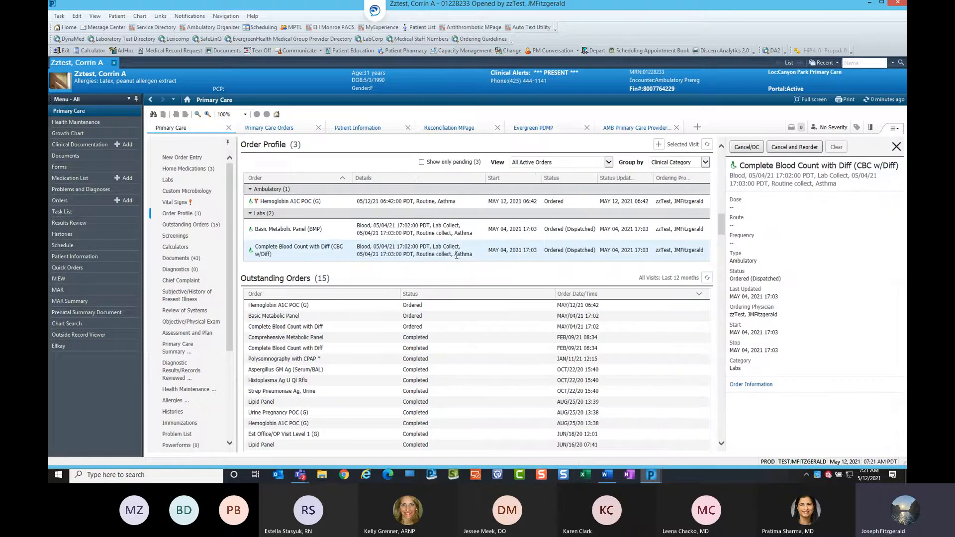
{"action": "left_click", "coordinate": [795, 147]}
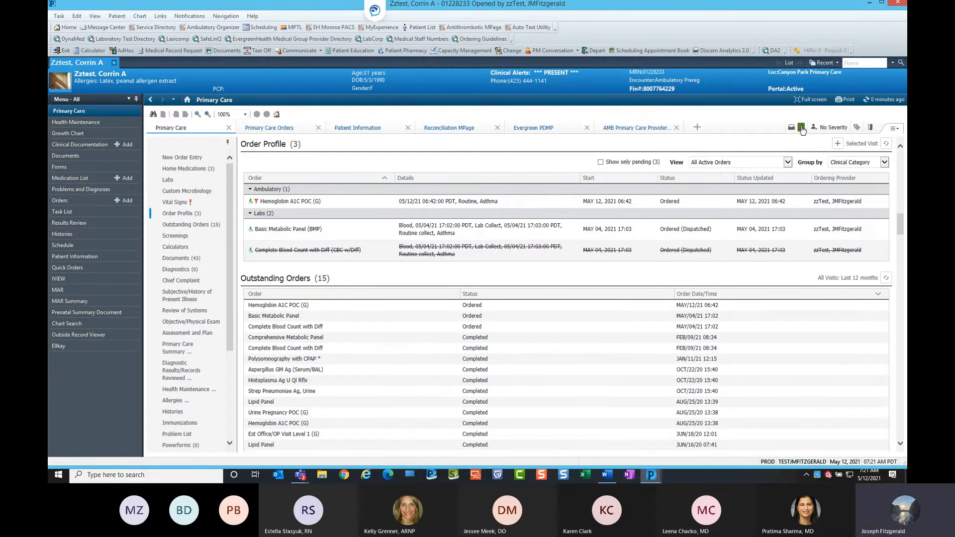
{"action": "left_click", "coordinate": [802, 128]}
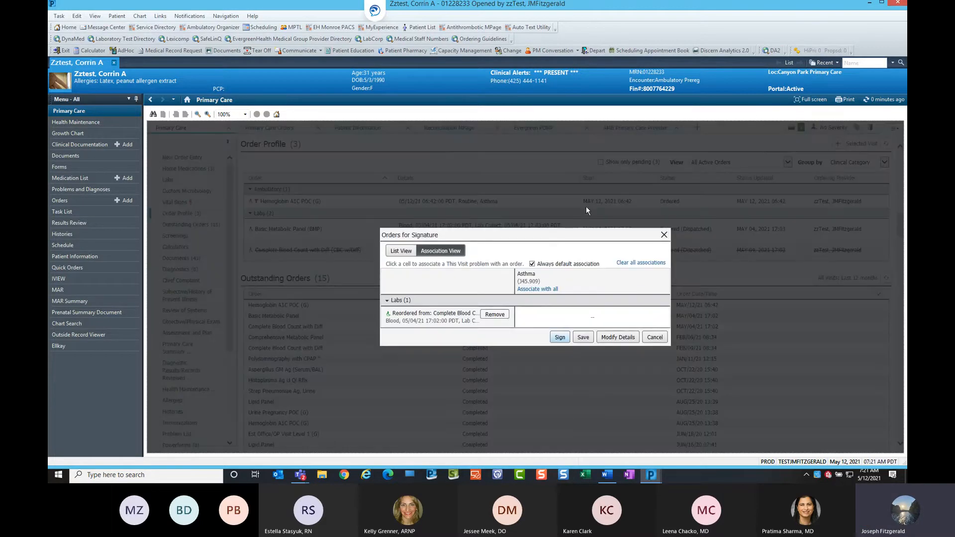
{"action": "key", "text": "ctrl"}
{"action": "key", "text": "ctrl"}
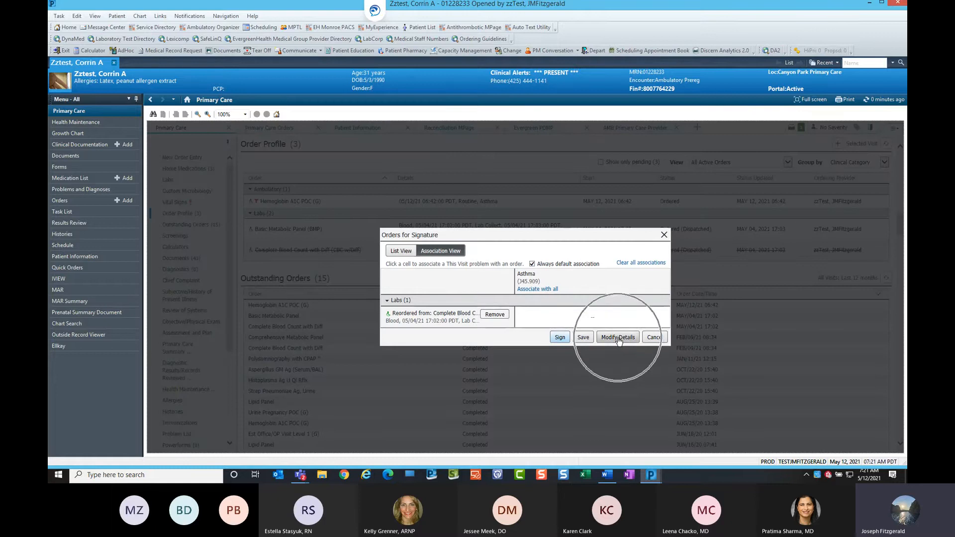
{"action": "left_click", "coordinate": [618, 339]}
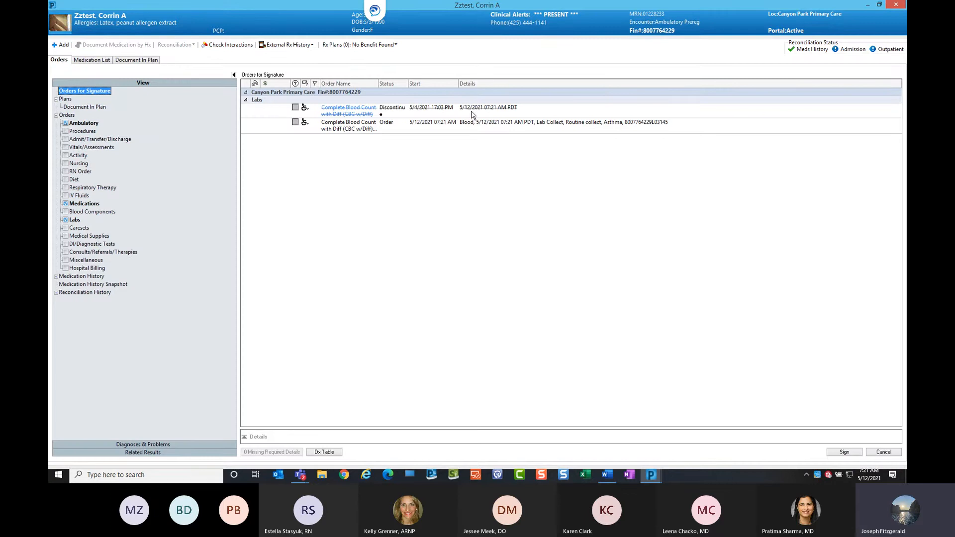
Set the reordered CBC's collection priority to Stat and sign the order.
{"action": "left_click", "coordinate": [385, 129]}
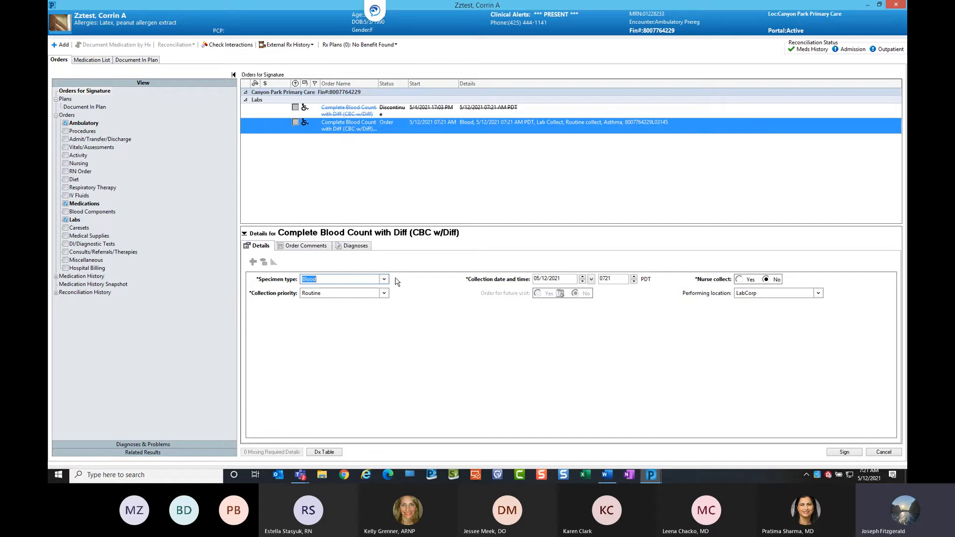
{"action": "left_click", "coordinate": [384, 293]}
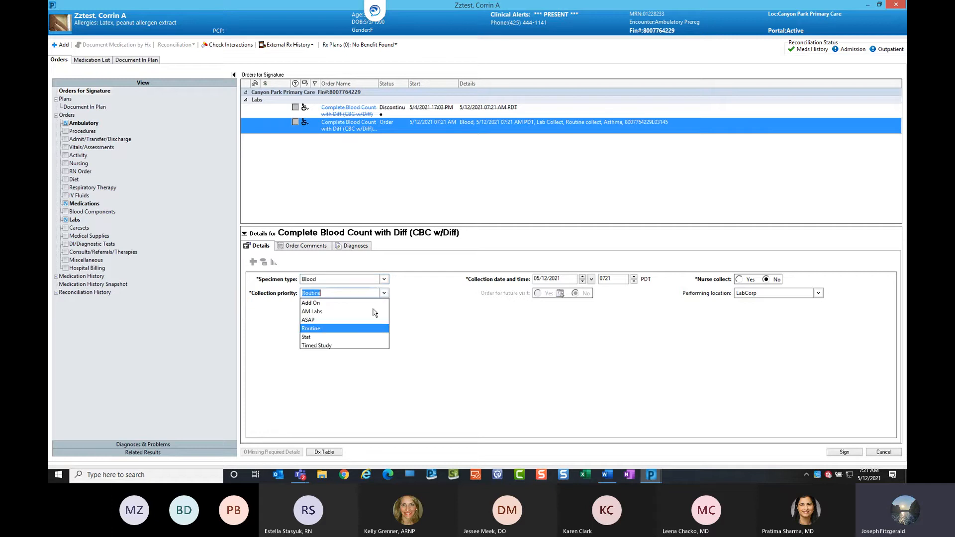
{"action": "left_click", "coordinate": [363, 337]}
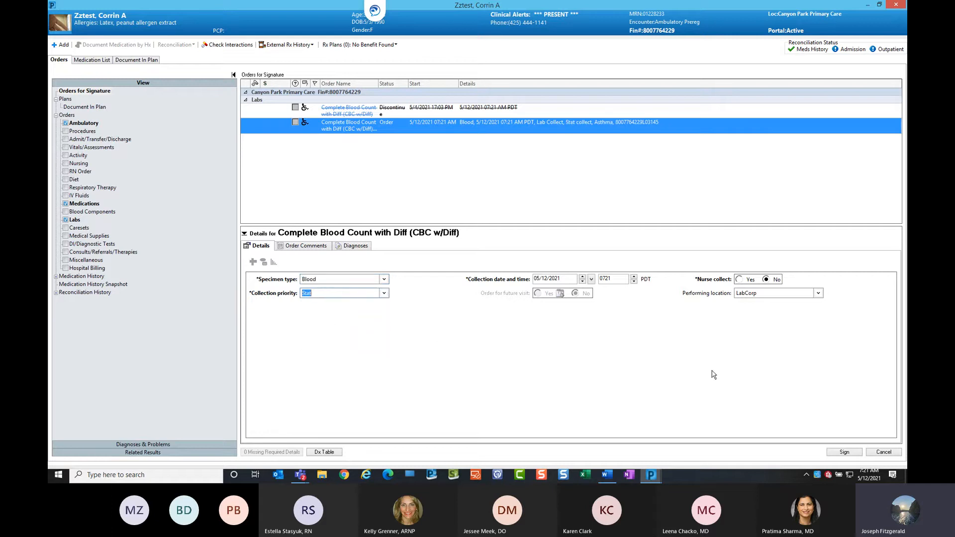
{"action": "left_click", "coordinate": [844, 452]}
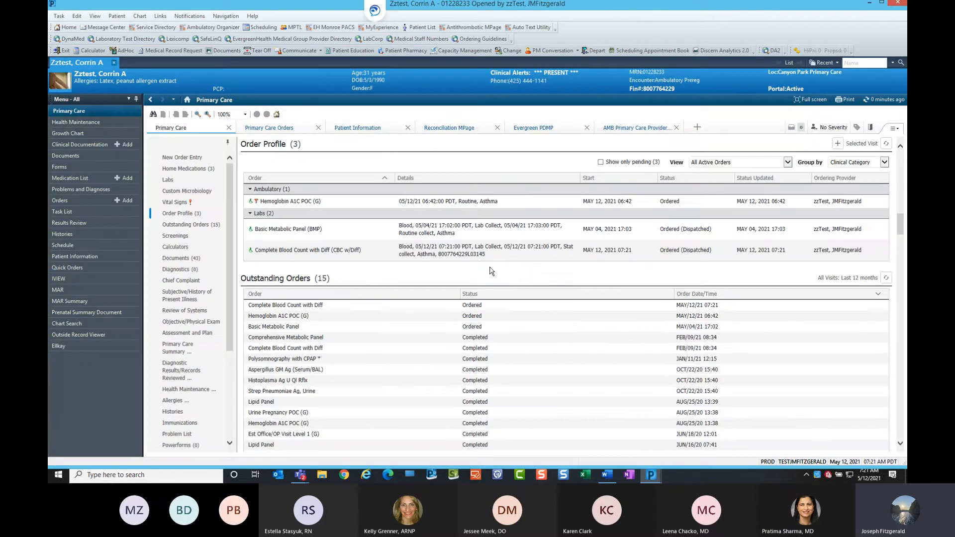
View the reordered CBC order's details, close the panel, and open the Home Medications section.
{"action": "left_click", "coordinate": [575, 250]}
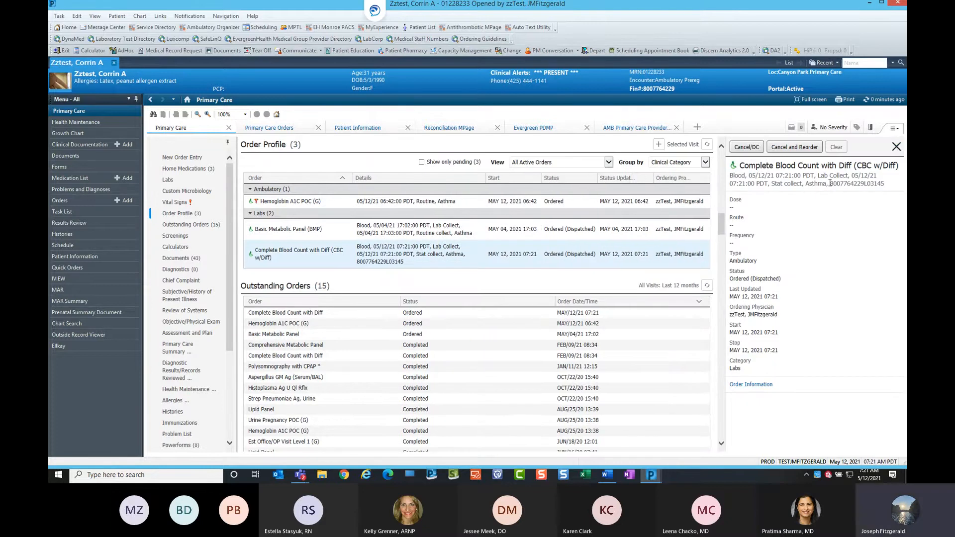
{"action": "left_click", "coordinate": [897, 147]}
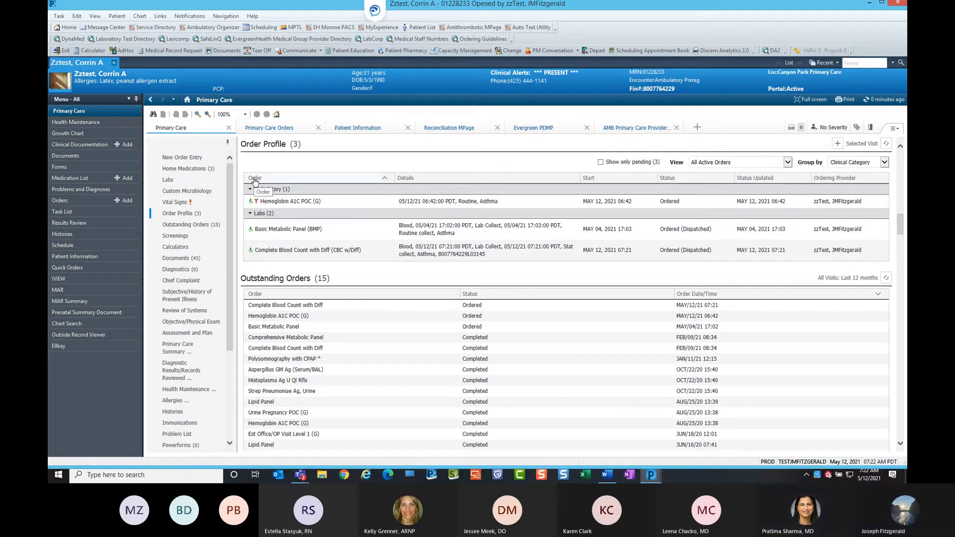
{"action": "left_click", "coordinate": [205, 171]}
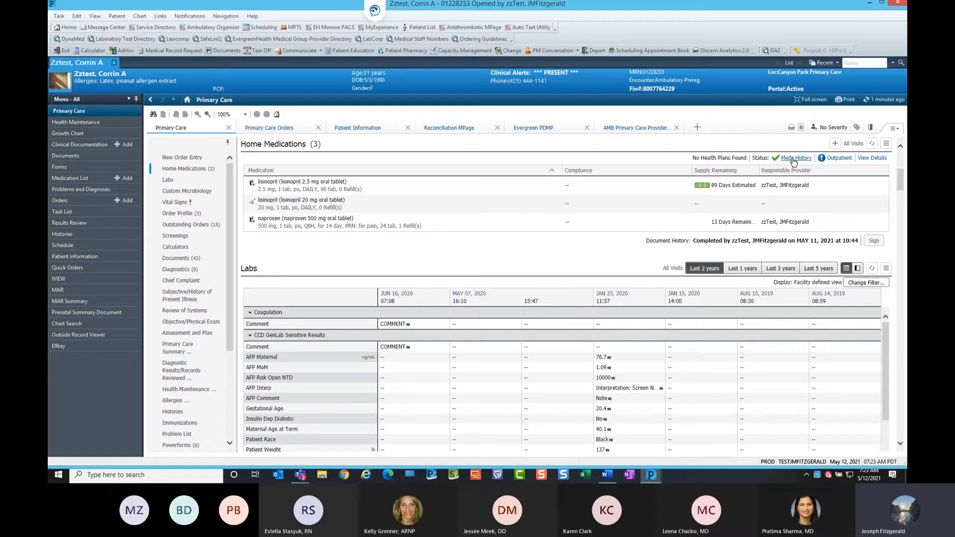
Open outpatient order reconciliation and mark the lisinopril 2.5 mg oral tablet as Do Not Continue.
{"action": "left_click", "coordinate": [842, 159]}
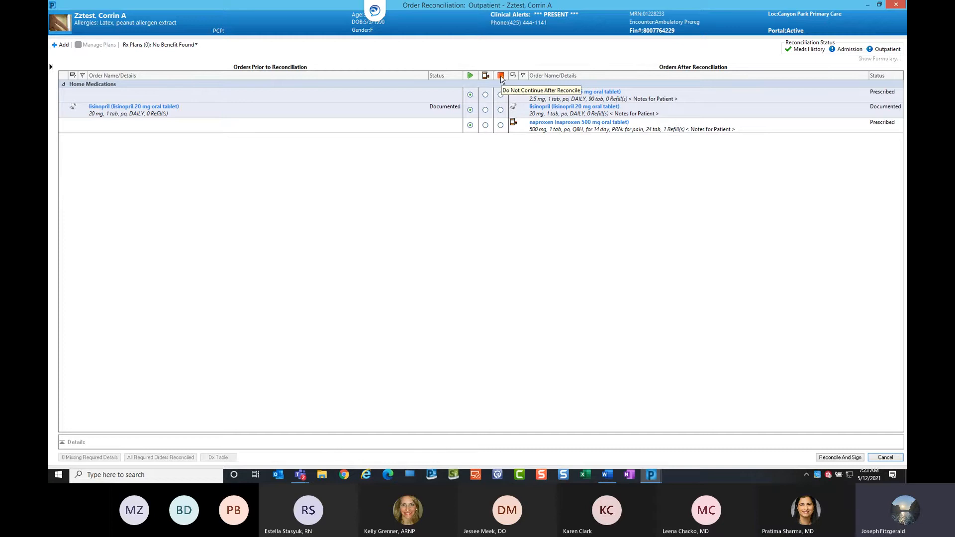
{"action": "left_click", "coordinate": [500, 94]}
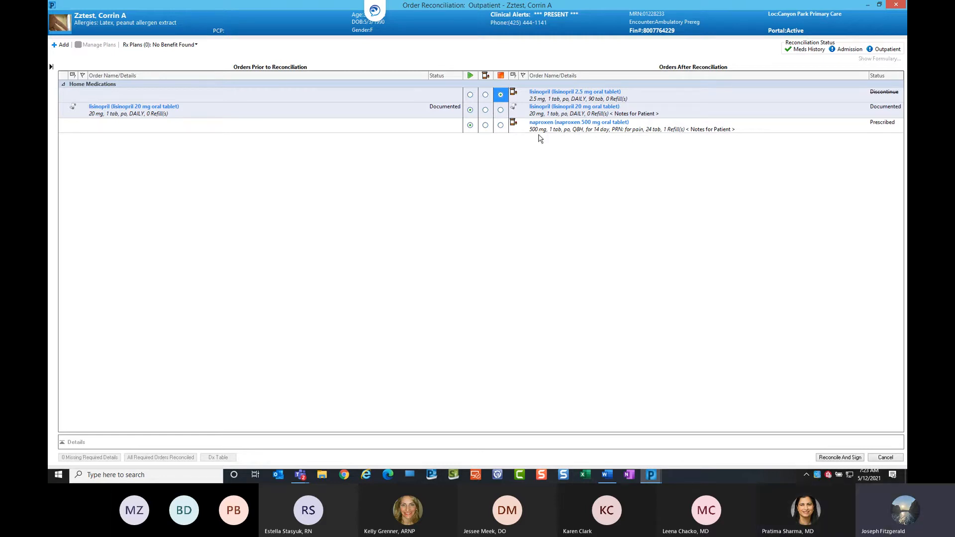
{"action": "key", "text": "ctrl"}
{"action": "key", "text": "ctrl"}
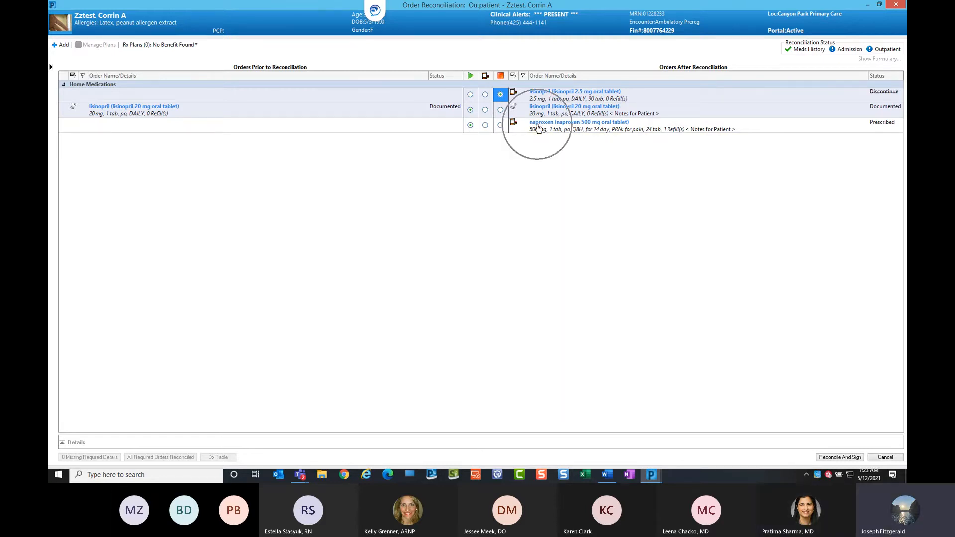
{"action": "left_click", "coordinate": [539, 130]}
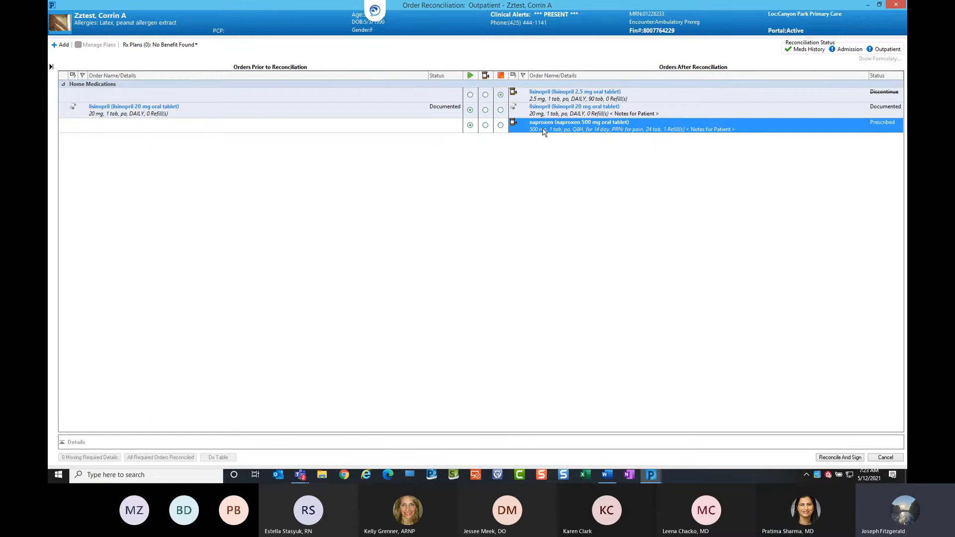
{"action": "right_click", "coordinate": [545, 128]}
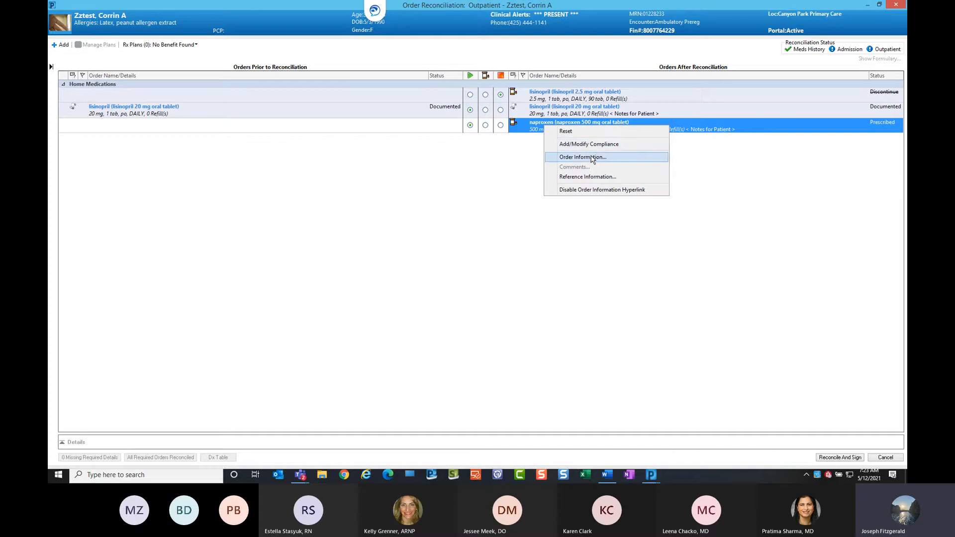
{"action": "left_click", "coordinate": [518, 170]}
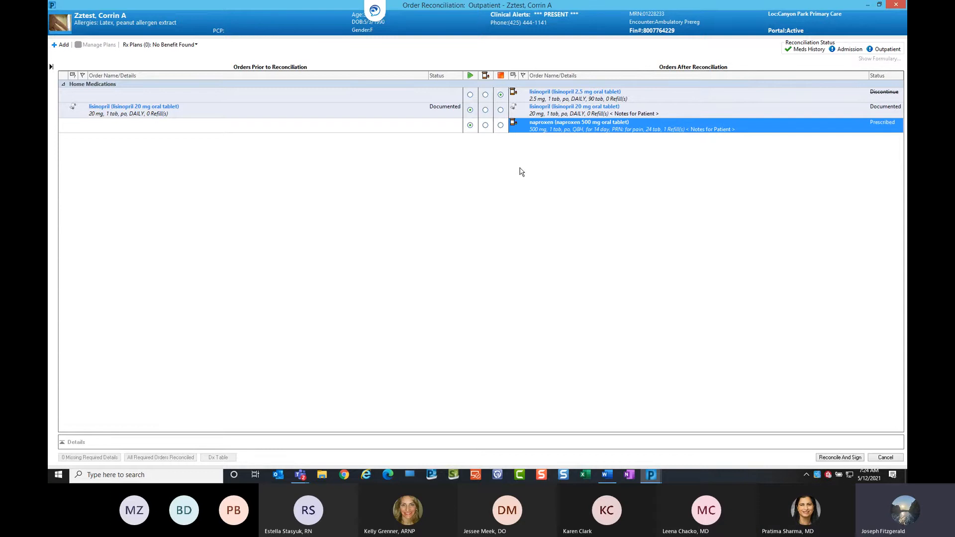
Add acetaminophen (Tylenol 325 mg oral tablet) 2 tab every 4 hours as needed for pain to the reconciliation.
{"action": "key", "text": "ctrl"}
{"action": "left_click", "coordinate": [61, 45]}
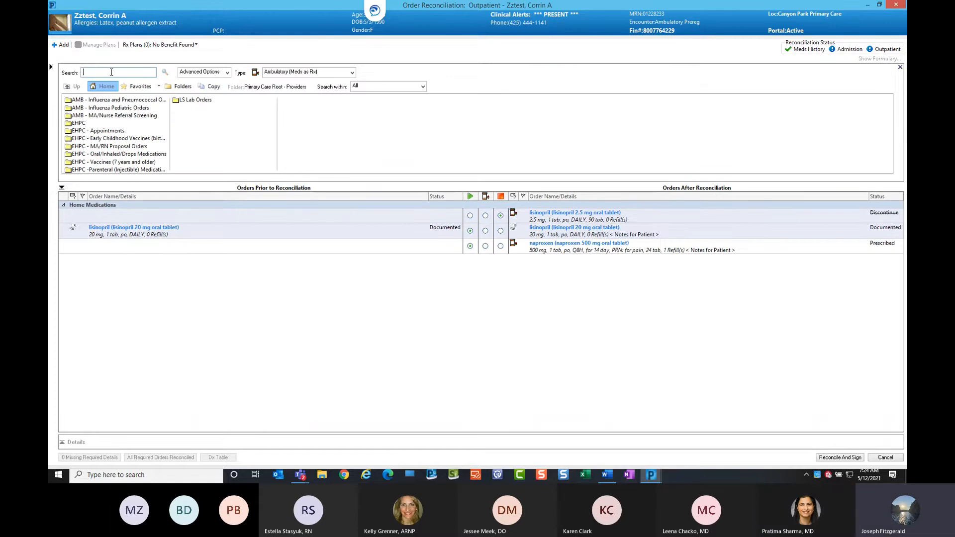
{"action": "type", "text": "tyle"}
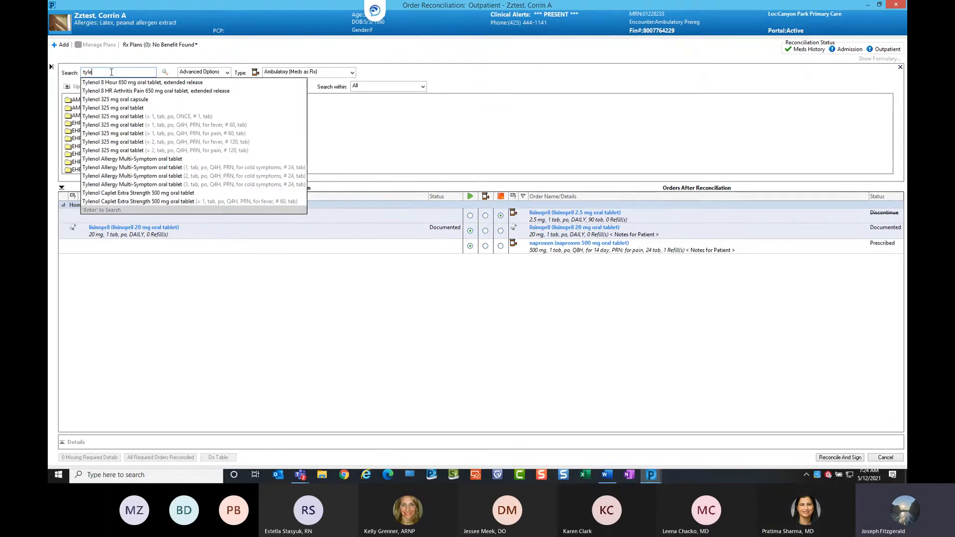
{"action": "left_click", "coordinate": [134, 151]}
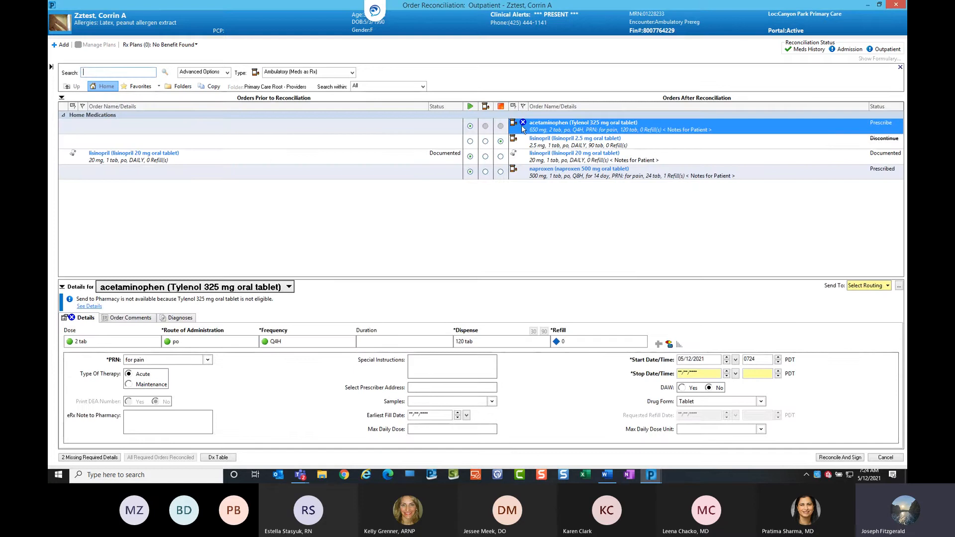
Set the Tylenol order's routing to Do Not Send: called to pharmacy (Rx) and its duration to 14 day.
{"action": "left_click", "coordinate": [888, 286]}
{"action": "left_click", "coordinate": [846, 319]}
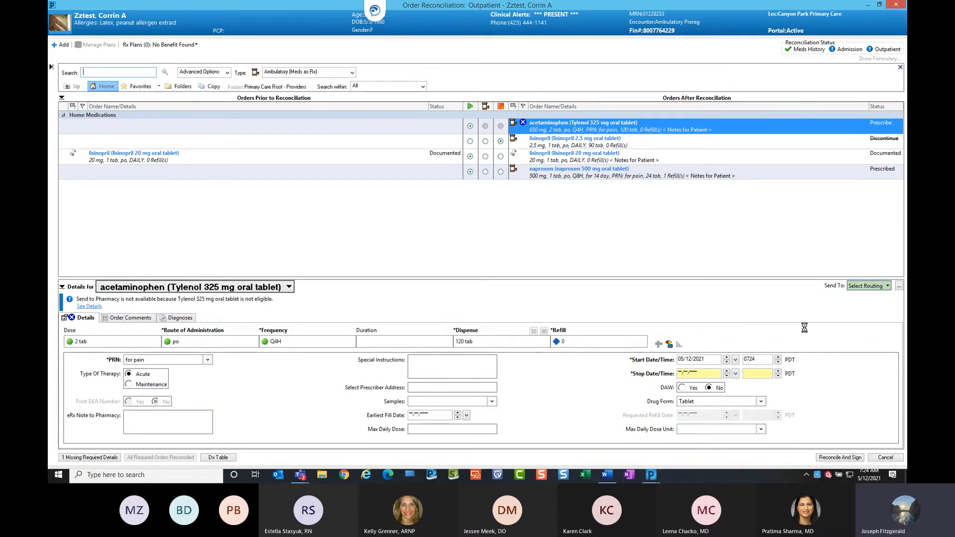
{"action": "left_click", "coordinate": [718, 373]}
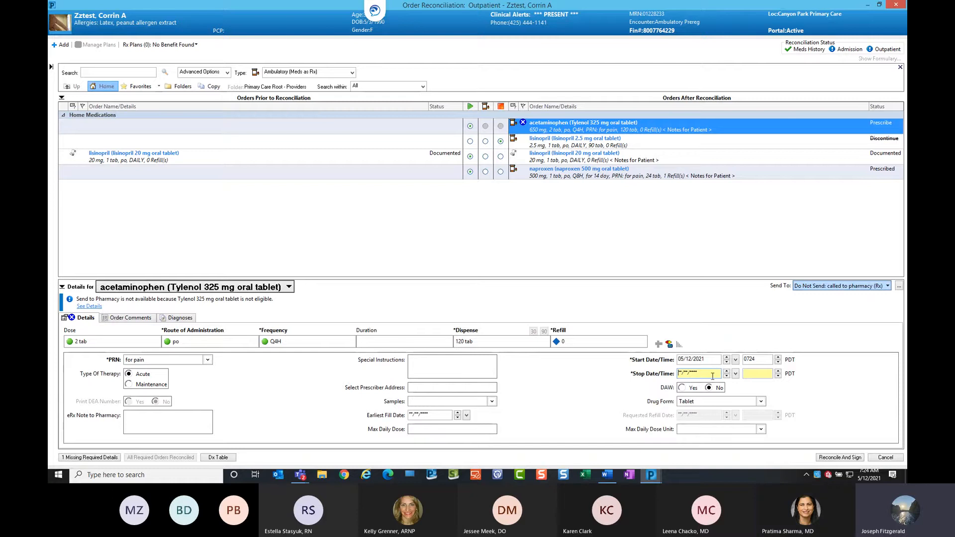
{"action": "left_click", "coordinate": [416, 340]}
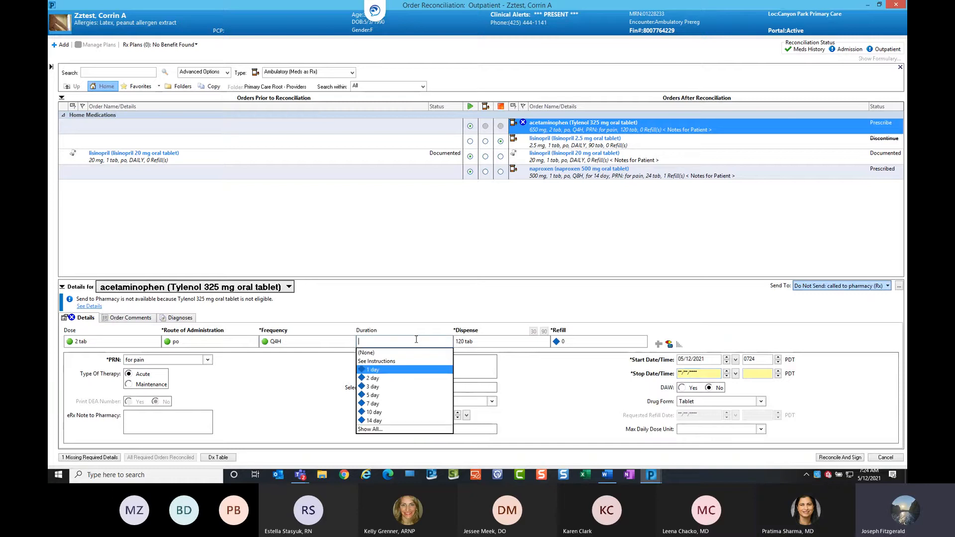
{"action": "left_click", "coordinate": [398, 423]}
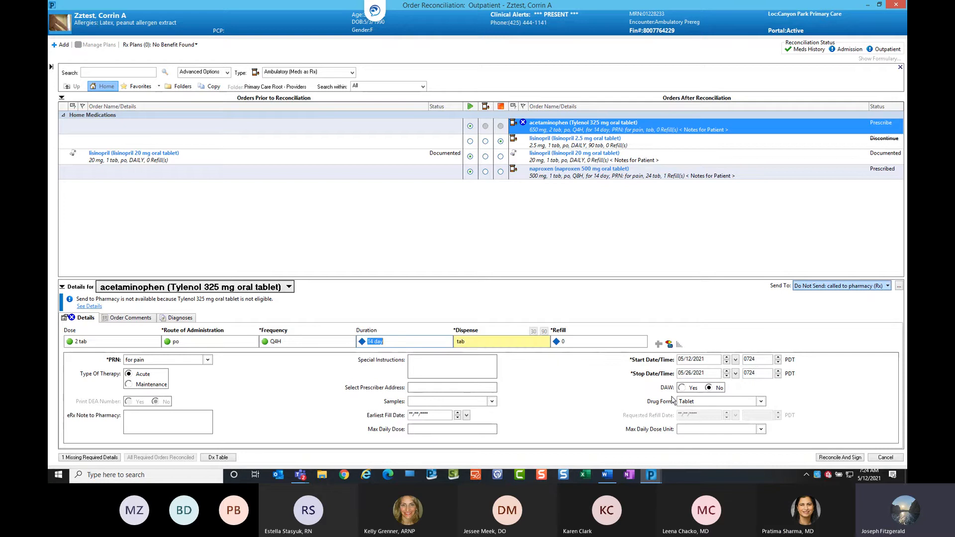
Set the Tylenol dispense quantity to 50 tab and reconcile and sign the outpatient reconciliation.
{"action": "left_click", "coordinate": [458, 340]}
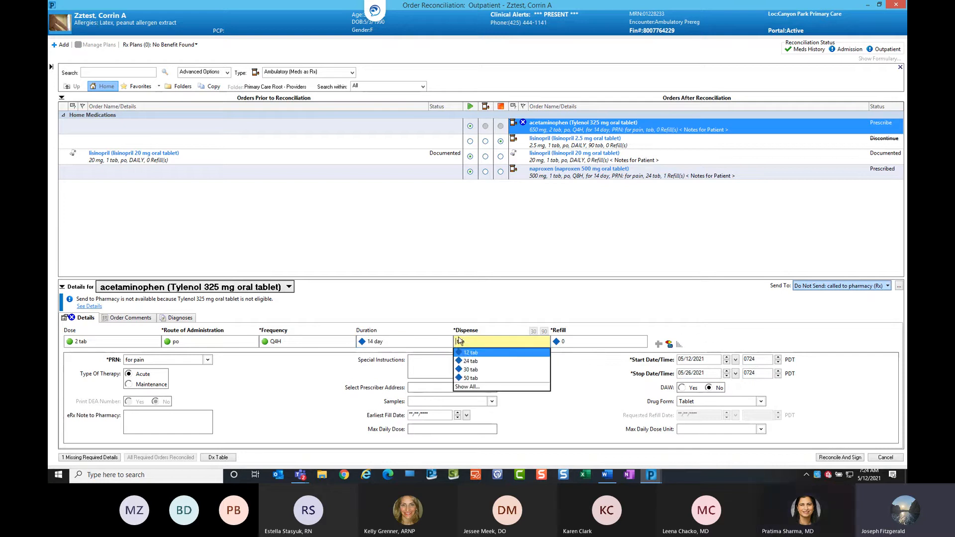
{"action": "left_click", "coordinate": [475, 379]}
{"action": "left_click", "coordinate": [616, 255]}
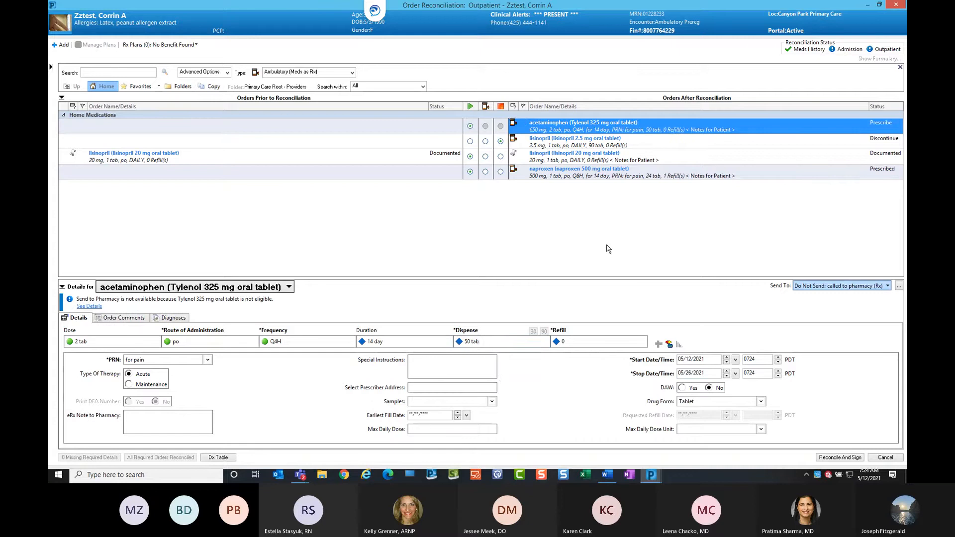
{"action": "left_click", "coordinate": [852, 459]}
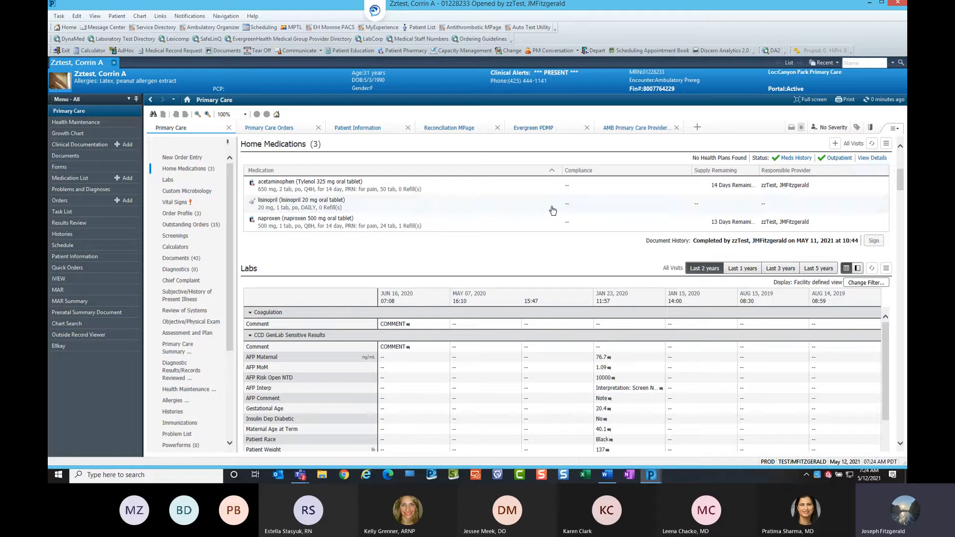
Open the Screenings section, browse the available screening forms, and view the MDQ Question1 Total result details.
{"action": "left_click", "coordinate": [196, 158]}
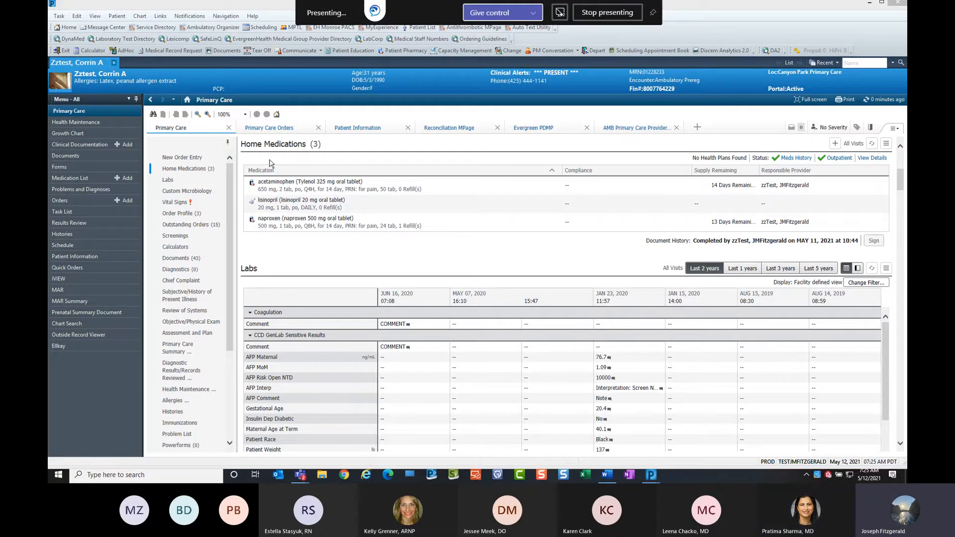
{"action": "left_click", "coordinate": [184, 237]}
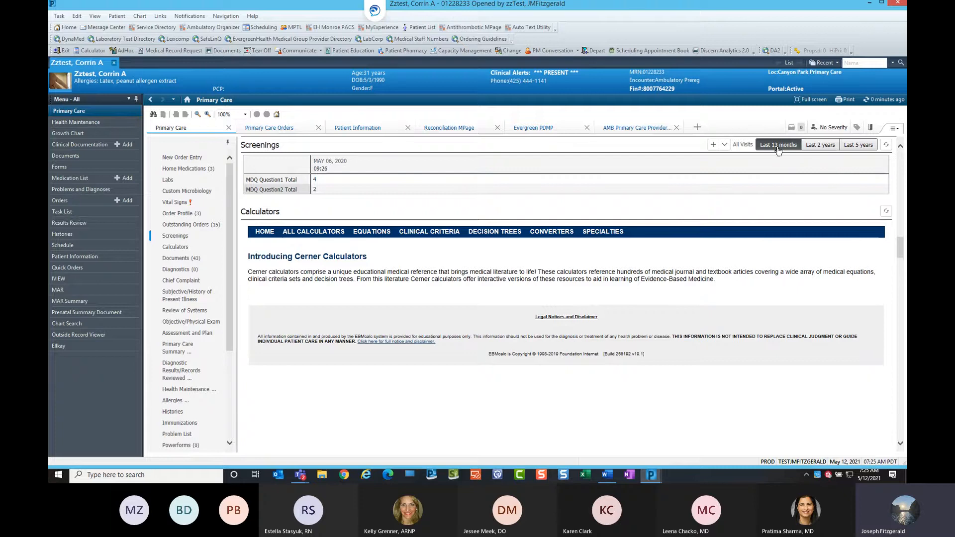
{"action": "left_click", "coordinate": [725, 145]}
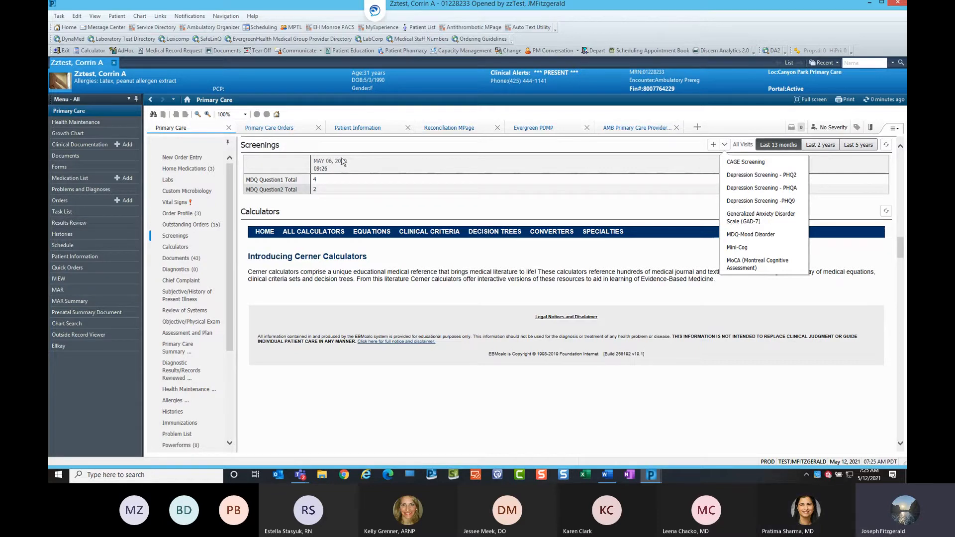
{"action": "left_click", "coordinate": [831, 149]}
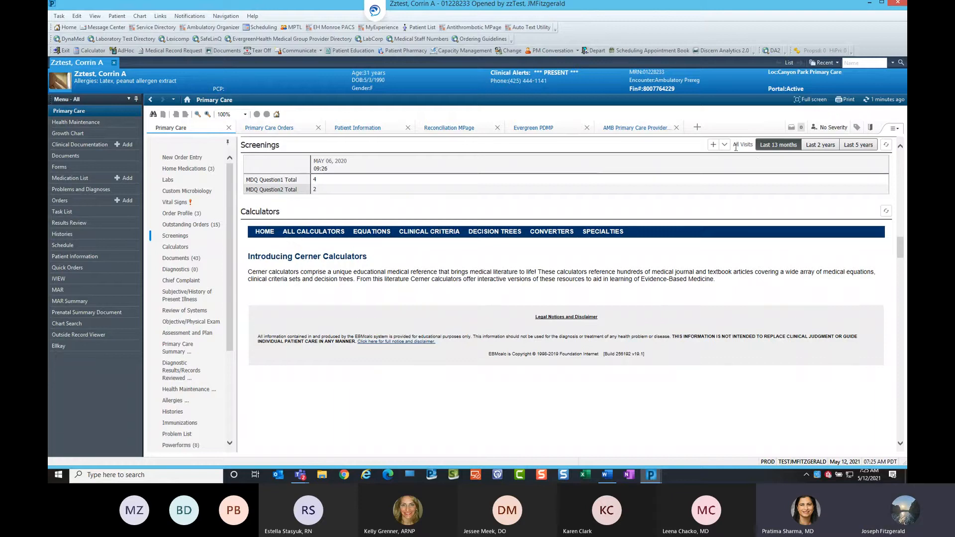
{"action": "left_click", "coordinate": [268, 182]}
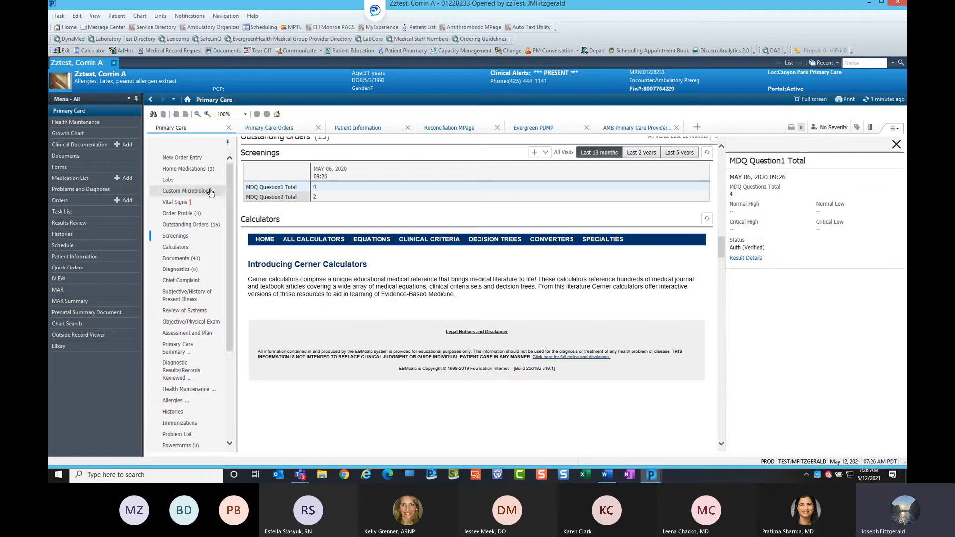
Open the in-progress Outpatient Office Visit note from the Documents section and review its sections.
{"action": "left_click", "coordinate": [183, 262]}
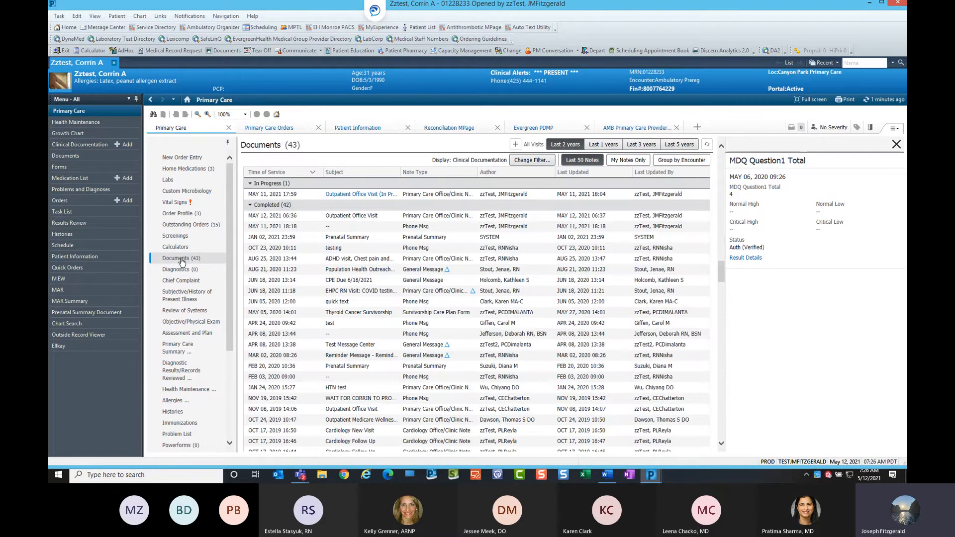
{"action": "left_click", "coordinate": [897, 144]}
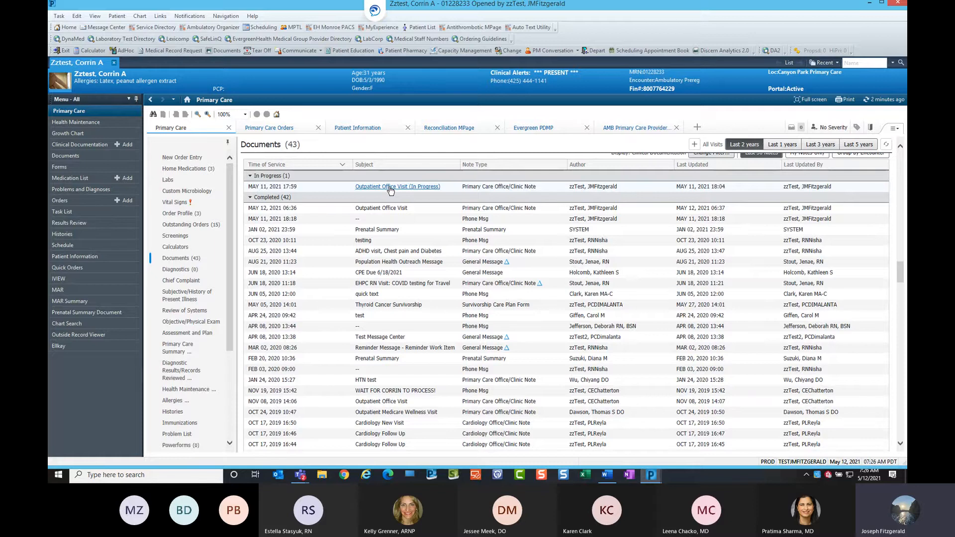
{"action": "left_click", "coordinate": [388, 189]}
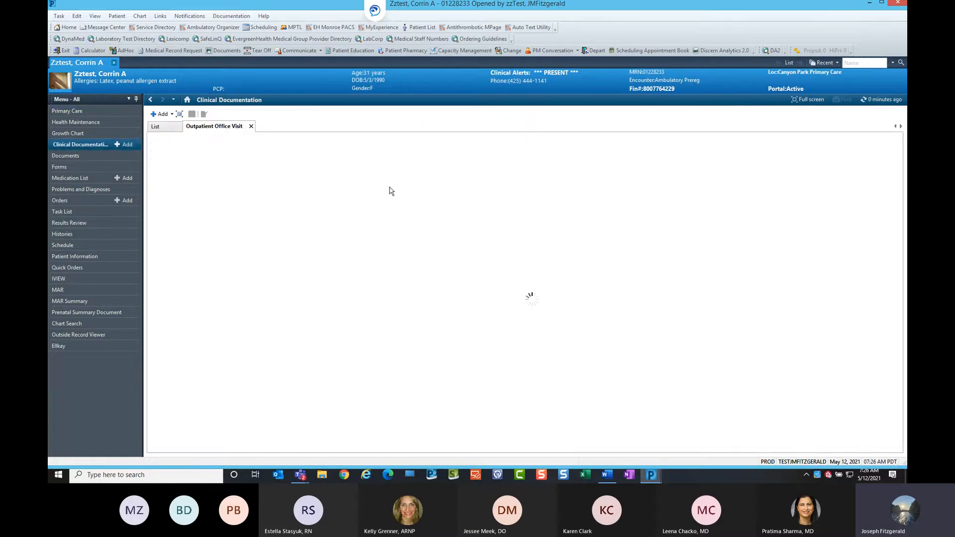
{"action": "left_click", "coordinate": [391, 187]}
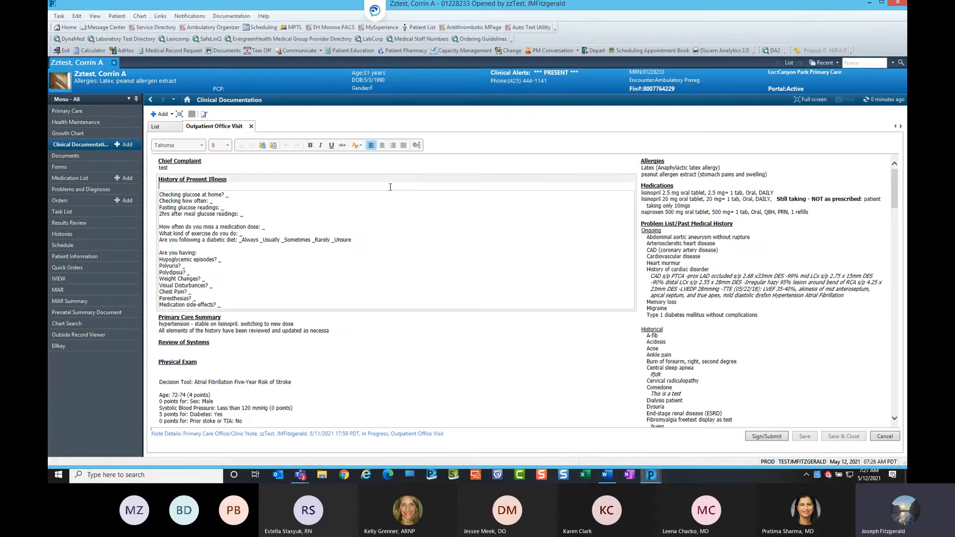
{"action": "scroll", "coordinate": [436, 303], "scroll_direction": "down", "scroll_amount": 5}
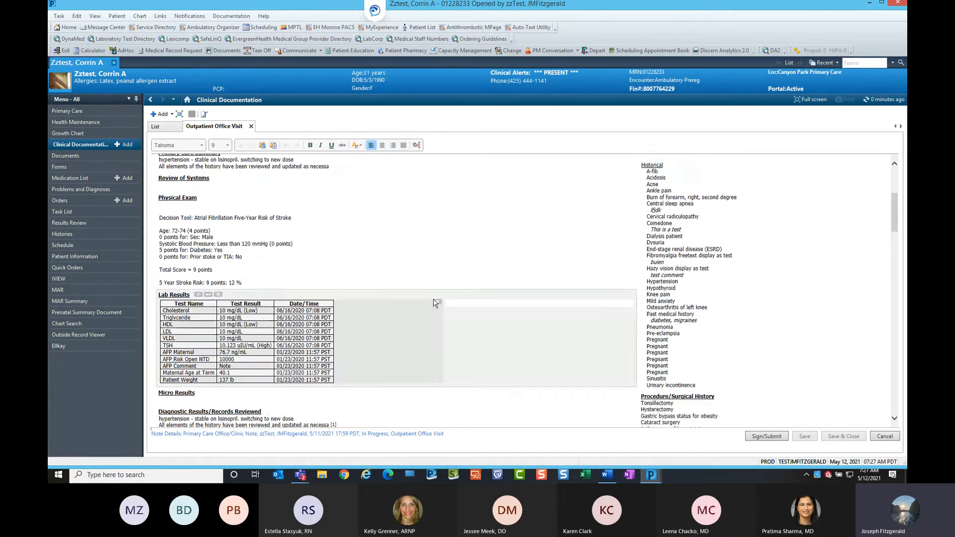
{"action": "scroll", "coordinate": [436, 303], "scroll_direction": "down", "scroll_amount": 4}
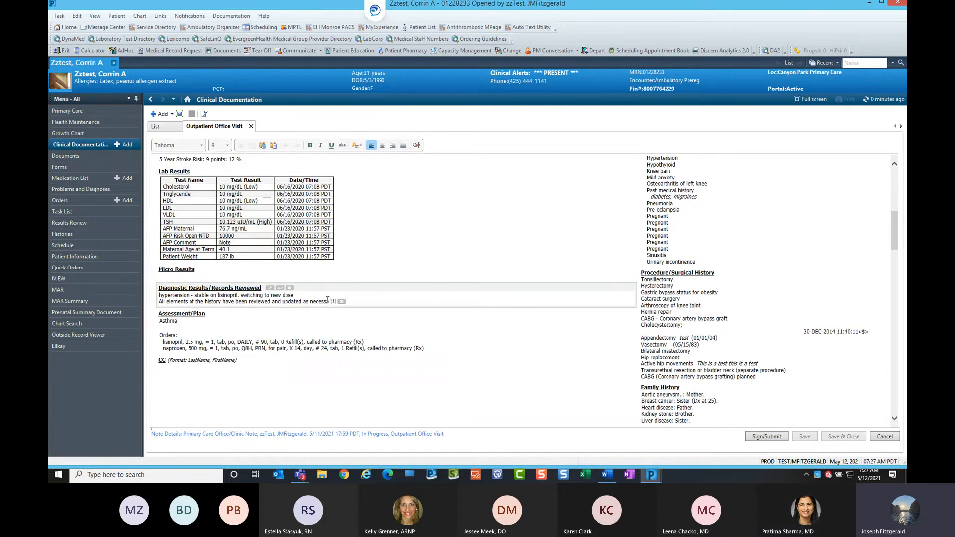
{"action": "scroll", "coordinate": [522, 283], "scroll_direction": "up", "scroll_amount": 3}
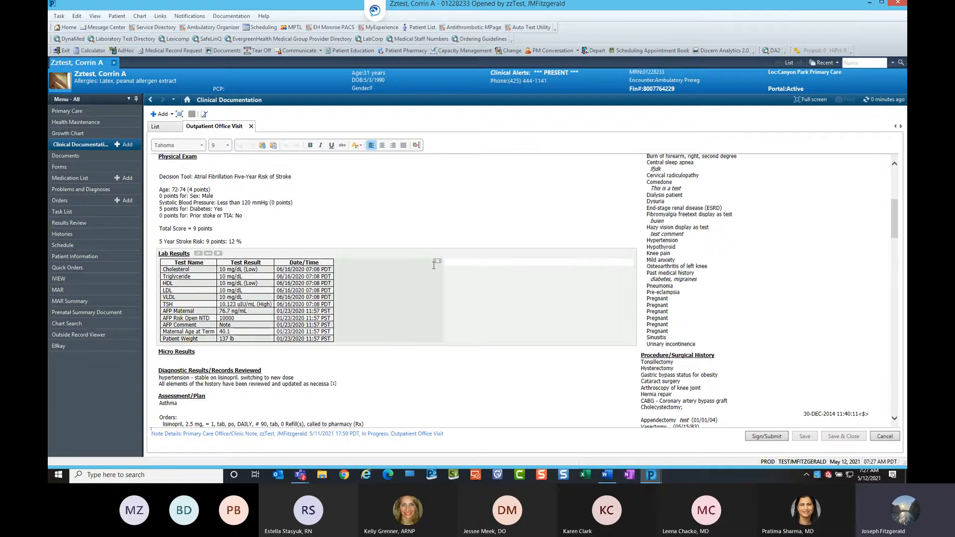
{"action": "key", "text": "ctrl"}
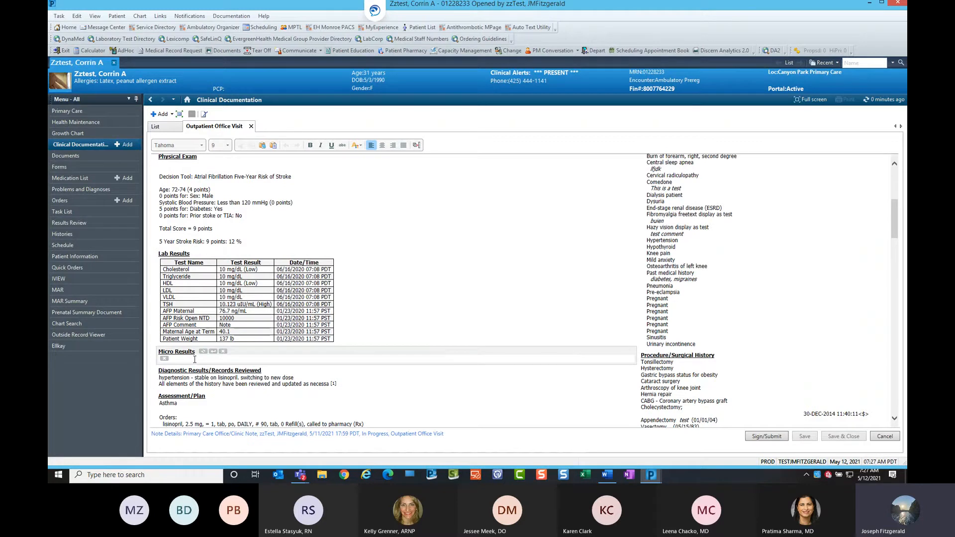
{"action": "scroll", "coordinate": [438, 240], "scroll_direction": "up", "scroll_amount": 2}
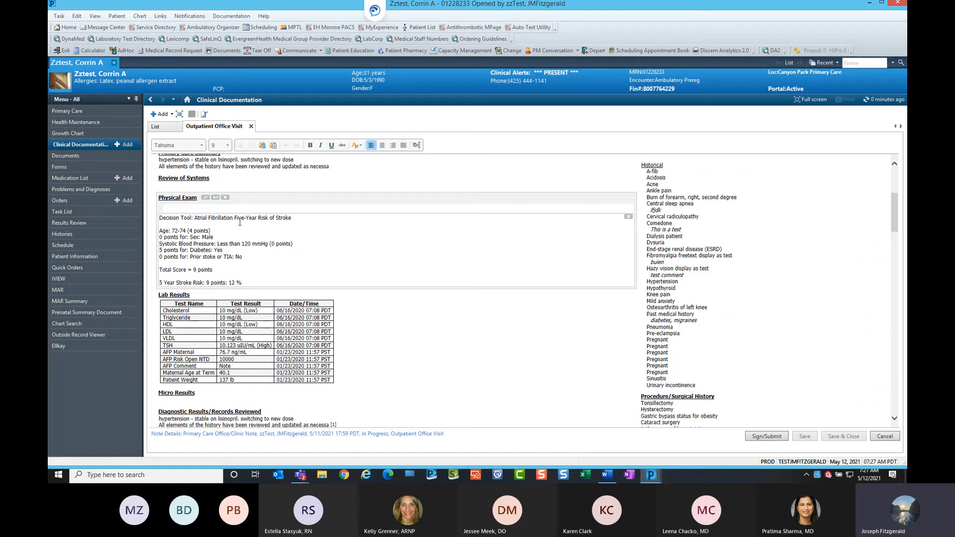
Tag the seven June 16, 2020 chemistry results from Cholesterol to TSH in Labs and return to the office visit note.
{"action": "left_click", "coordinate": [151, 101]}
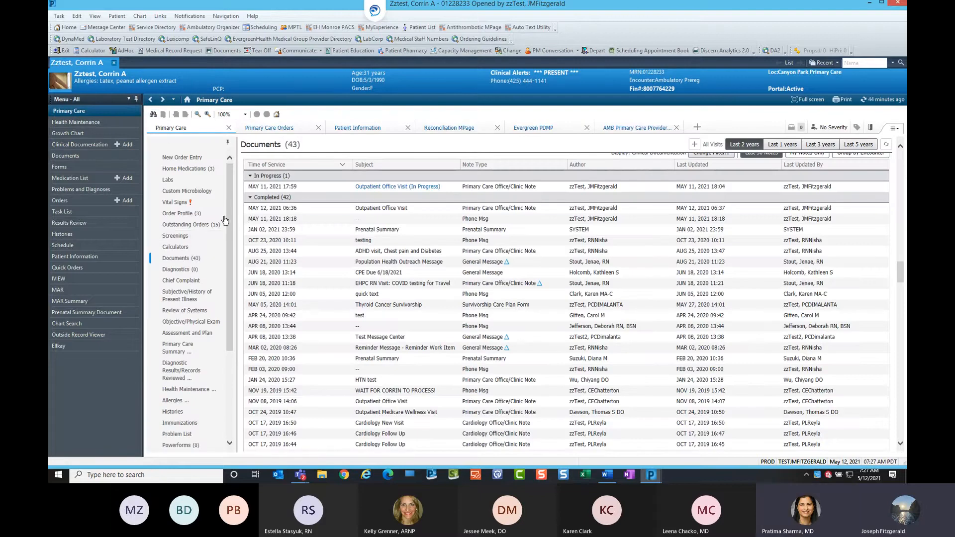
{"action": "left_click", "coordinate": [168, 182]}
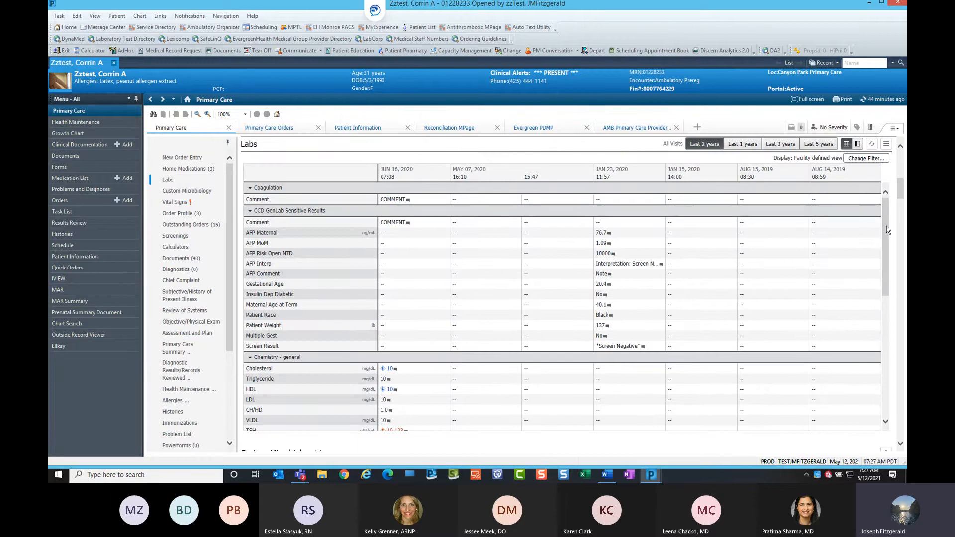
{"action": "left_click_drag", "start_coordinate": [889, 231], "coordinate": [889, 287]}
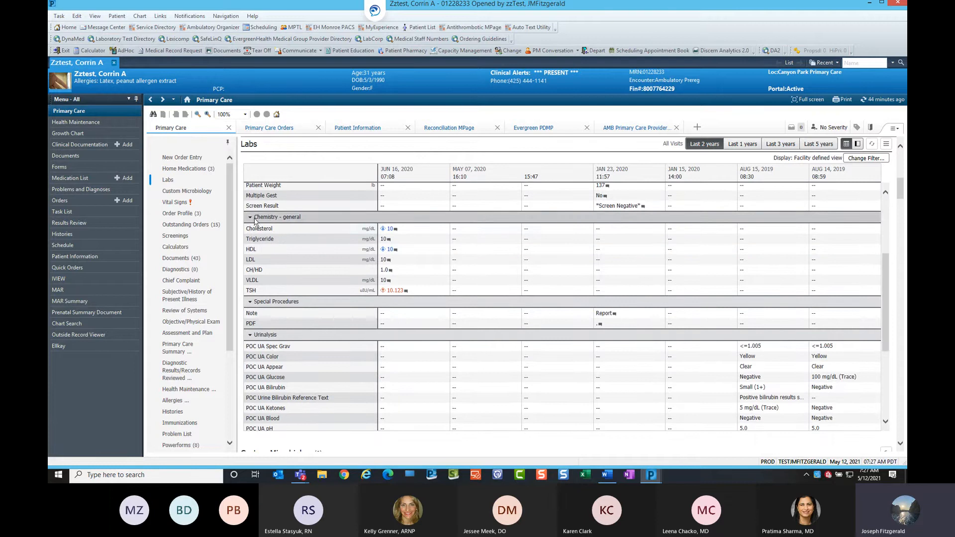
{"action": "left_click", "coordinate": [392, 230]}
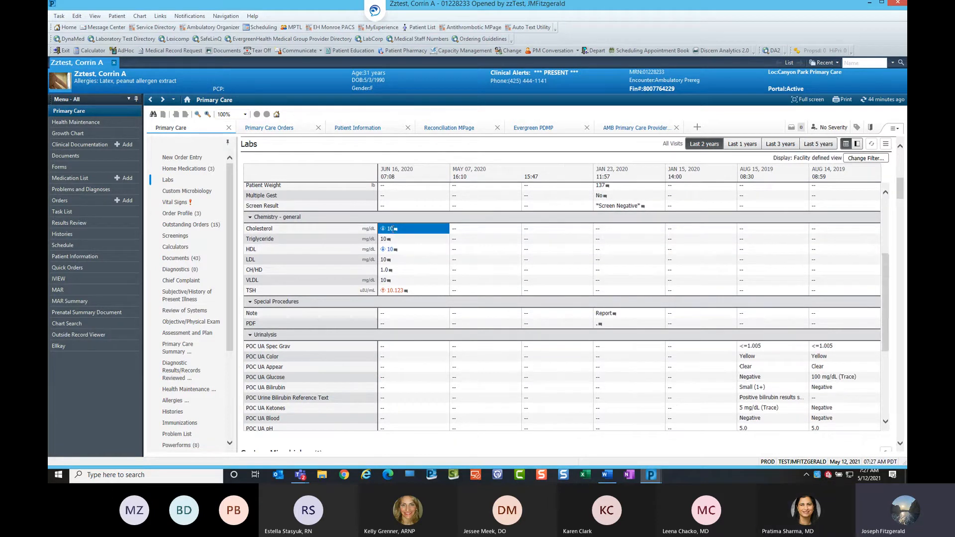
{"action": "left_click", "coordinate": [389, 290], "text": "shift"}
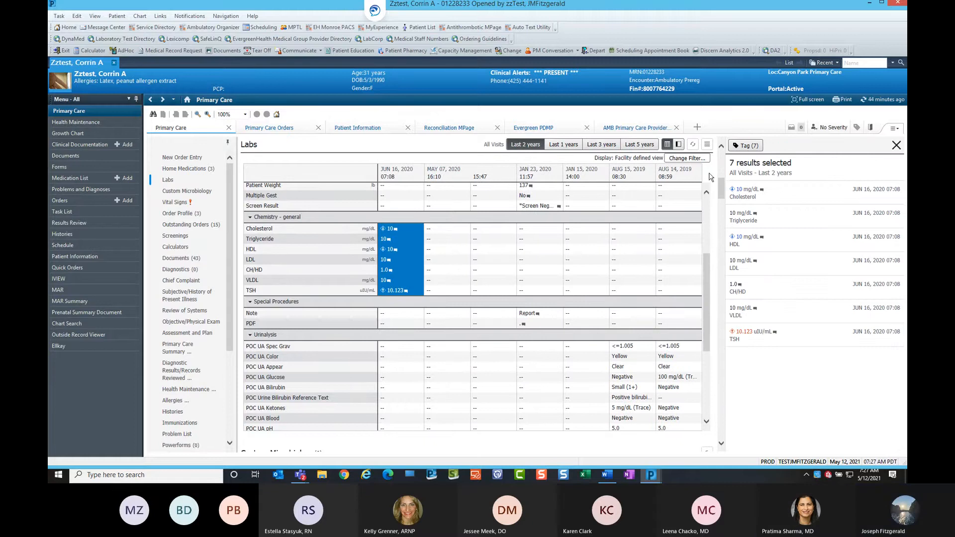
{"action": "left_click", "coordinate": [746, 145]}
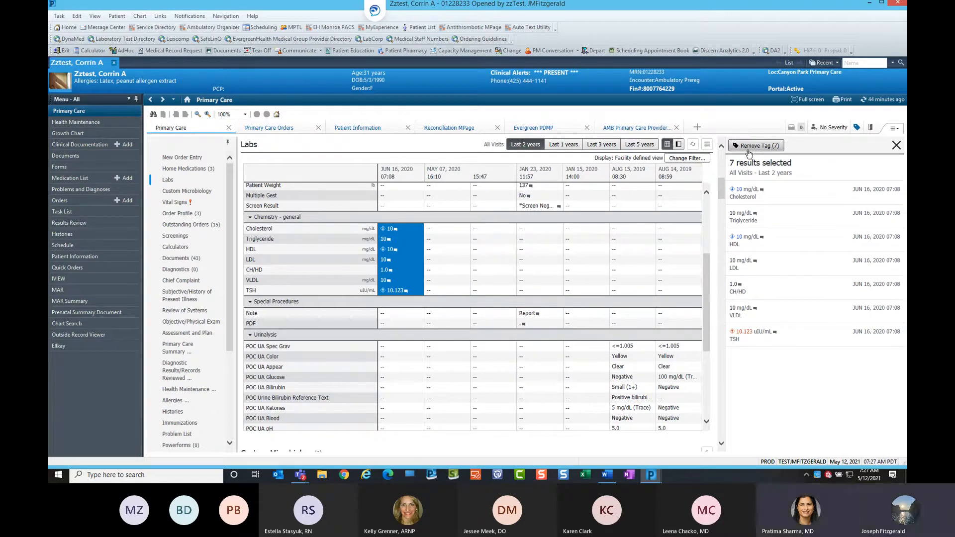
{"action": "left_click", "coordinate": [896, 145]}
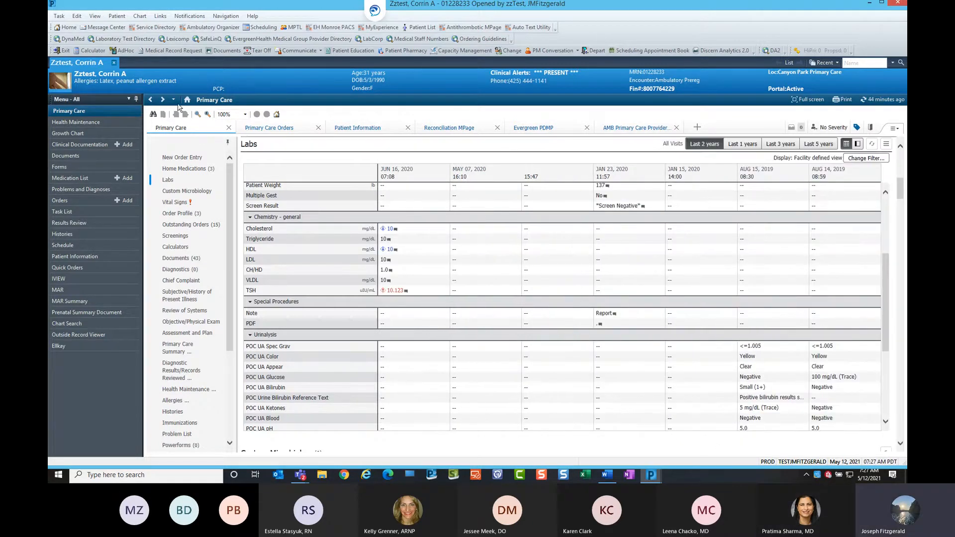
{"action": "left_click", "coordinate": [163, 99]}
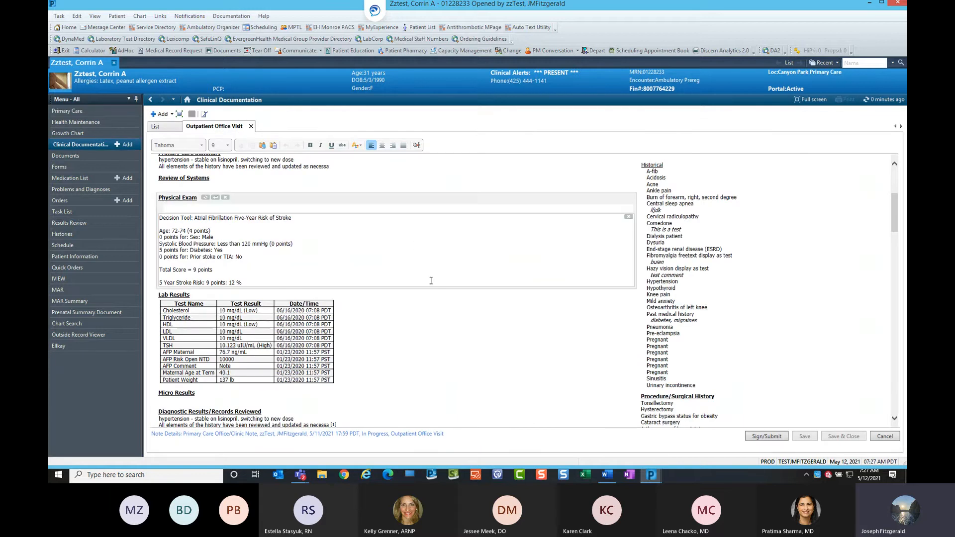
Refresh the note's Lab Results section so it includes the tagged chemistry results.
{"action": "scroll", "coordinate": [433, 276], "scroll_direction": "up", "scroll_amount": 6}
{"action": "scroll", "coordinate": [437, 271], "scroll_direction": "down", "scroll_amount": 10}
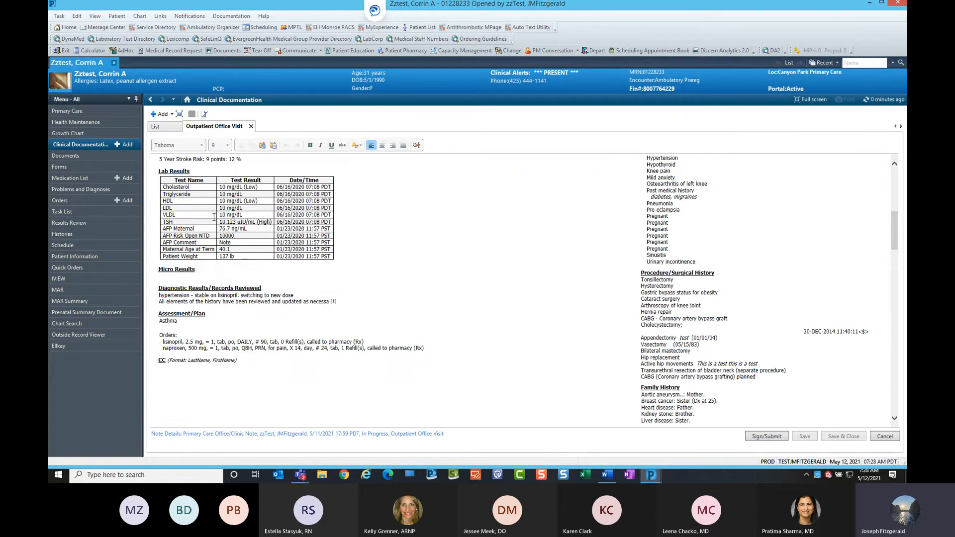
{"action": "left_click", "coordinate": [198, 172]}
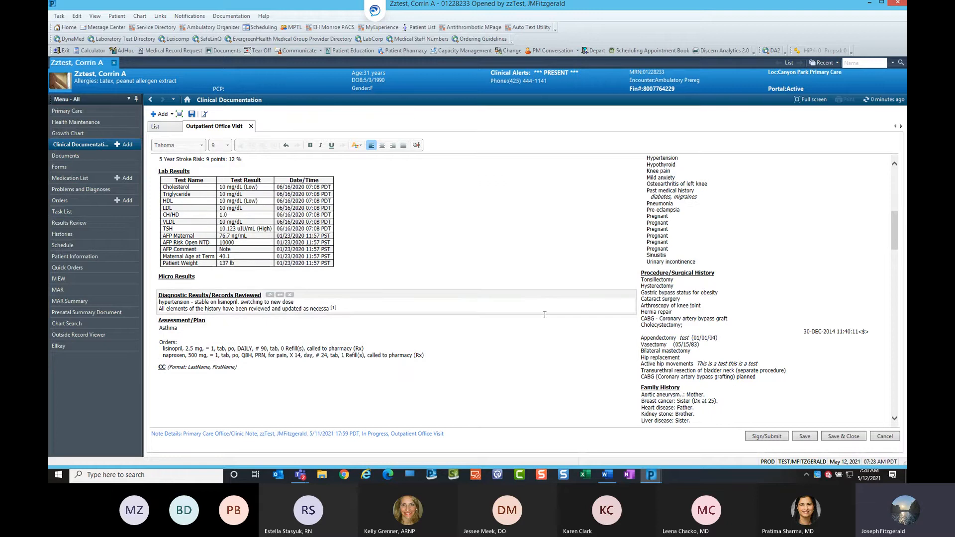
Submit the Outpatient Office Visit note for signature, editing the date's day digit before signing.
{"action": "scroll", "coordinate": [531, 304], "scroll_direction": "down", "scroll_amount": 3}
{"action": "scroll", "coordinate": [531, 300], "scroll_direction": "up", "scroll_amount": 3}
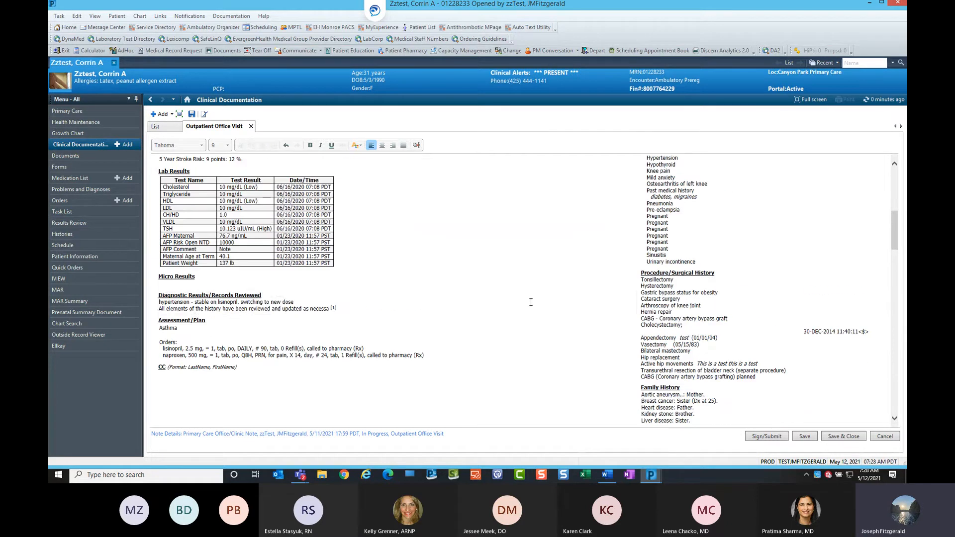
{"action": "left_click", "coordinate": [780, 440]}
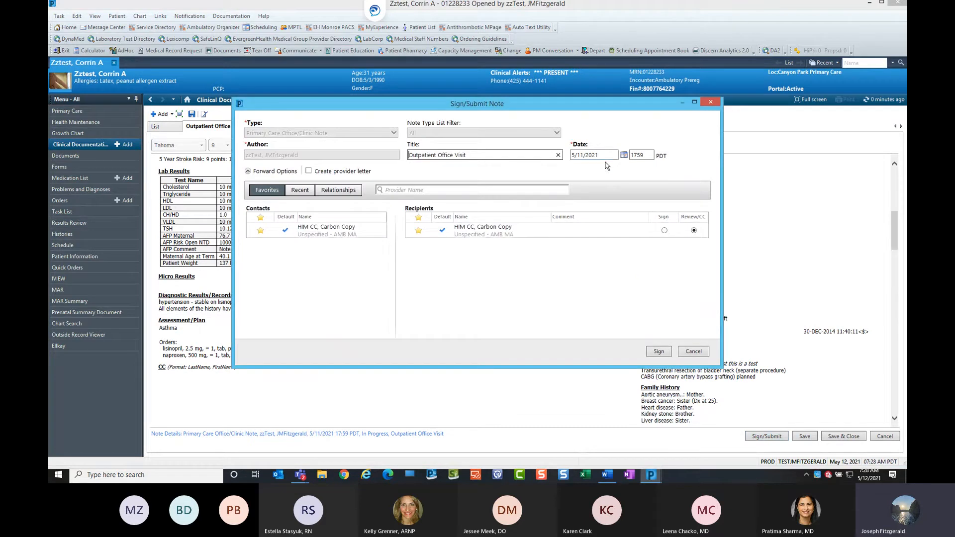
{"action": "key", "text": "ctrl"}
{"action": "key", "text": "ctrl"}
{"action": "left_click", "coordinate": [584, 156]}
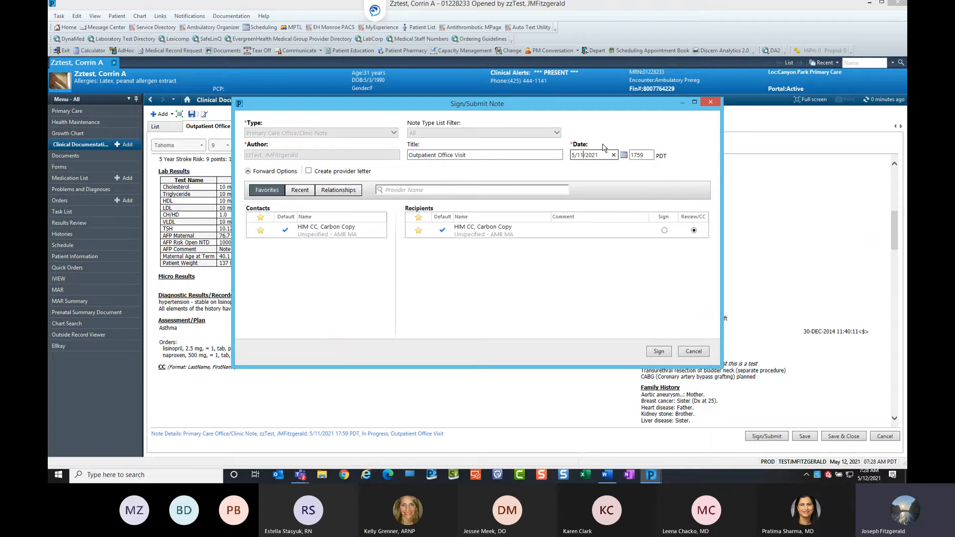
{"action": "key", "text": "ctrl"}
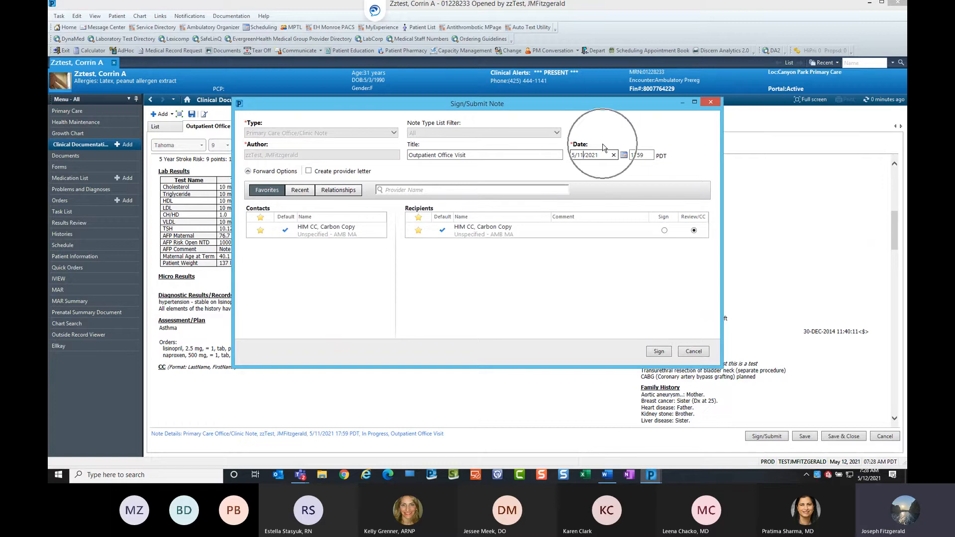
{"action": "key", "text": "BackSpace"}
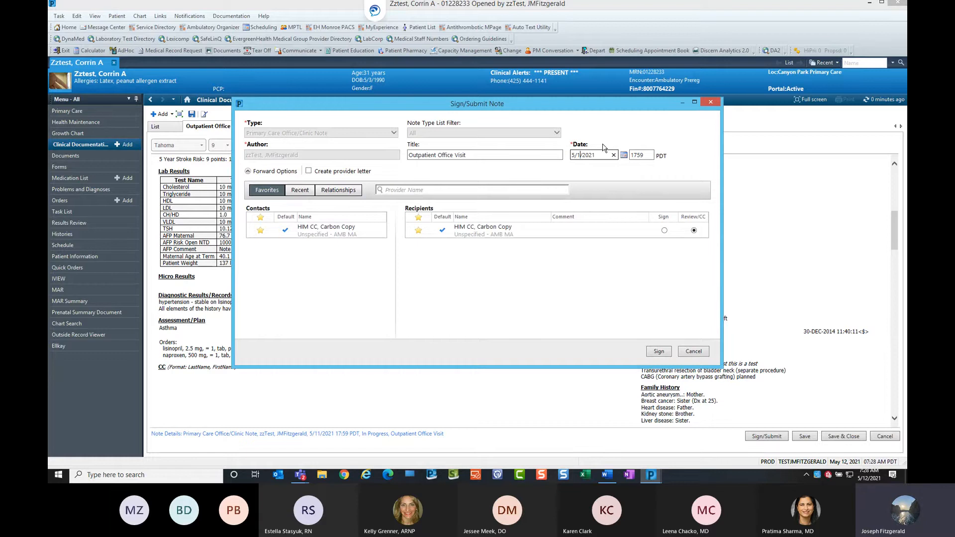
{"action": "left_click", "coordinate": [582, 155]}
{"action": "key", "text": "BackSpace"}
{"action": "type", "text": "1"}
{"action": "left_click", "coordinate": [657, 353]}
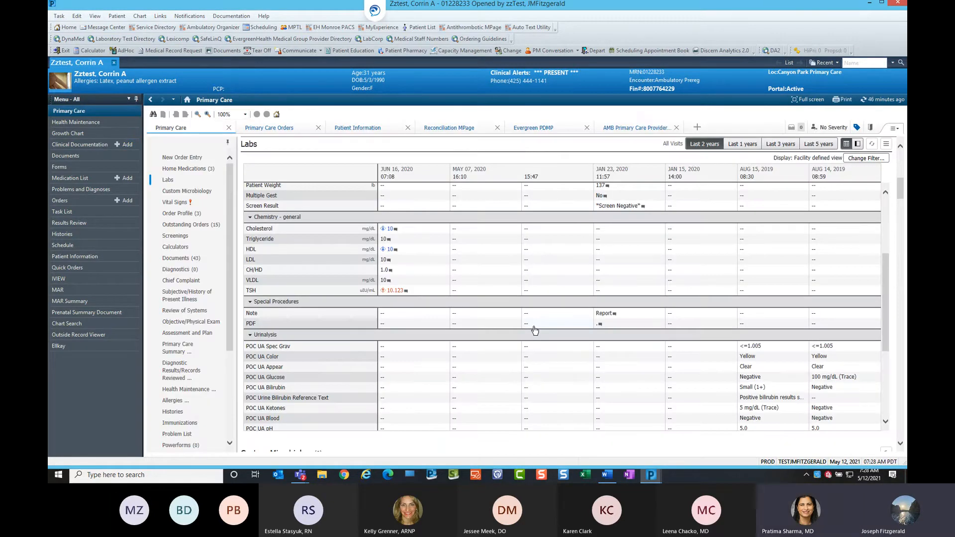
Open the Documents list and refresh it to check the signed office visit note.
{"action": "left_click", "coordinate": [191, 259]}
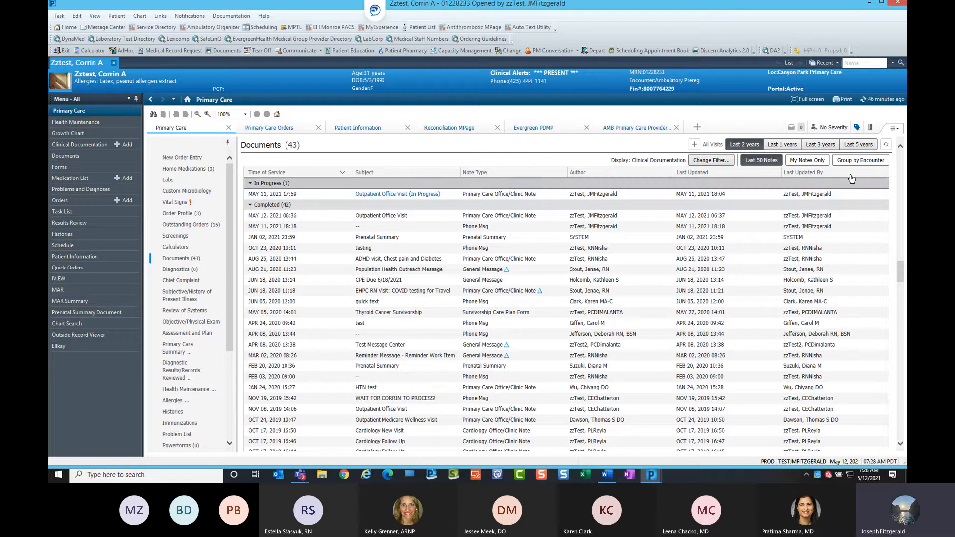
{"action": "left_click", "coordinate": [887, 146]}
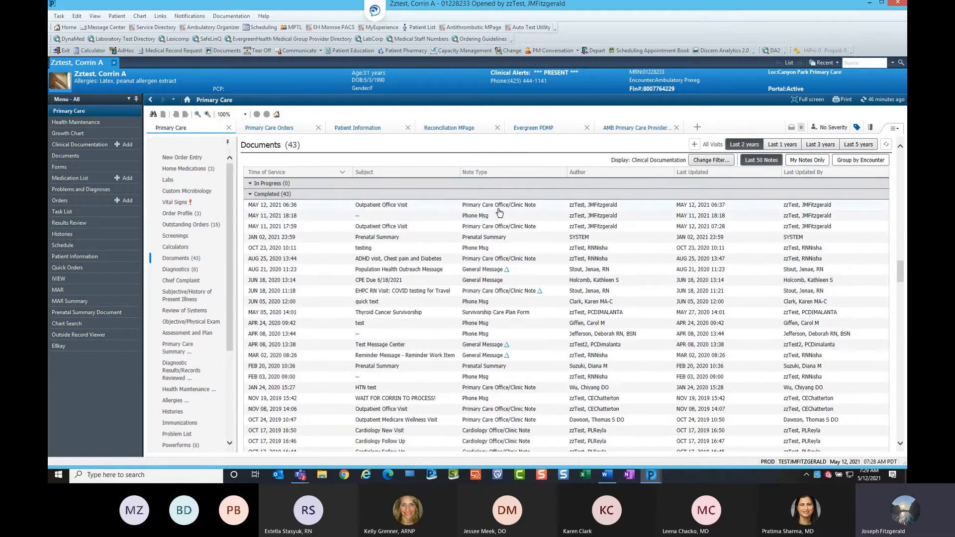
{"action": "key", "text": "ctrl"}
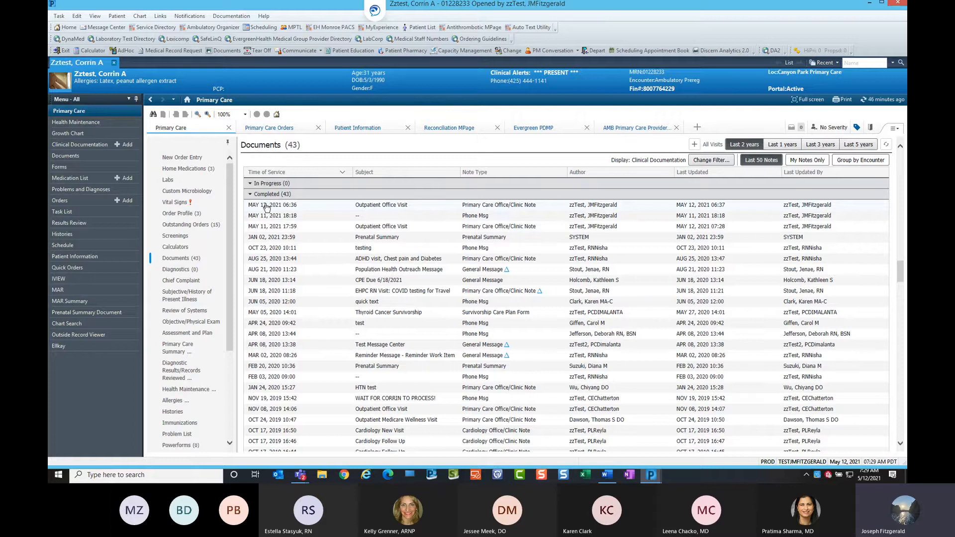
Filter the Documents list to show only Cardiology Notes & Procedures.
{"action": "scroll", "coordinate": [510, 324], "scroll_direction": "down", "scroll_amount": 3}
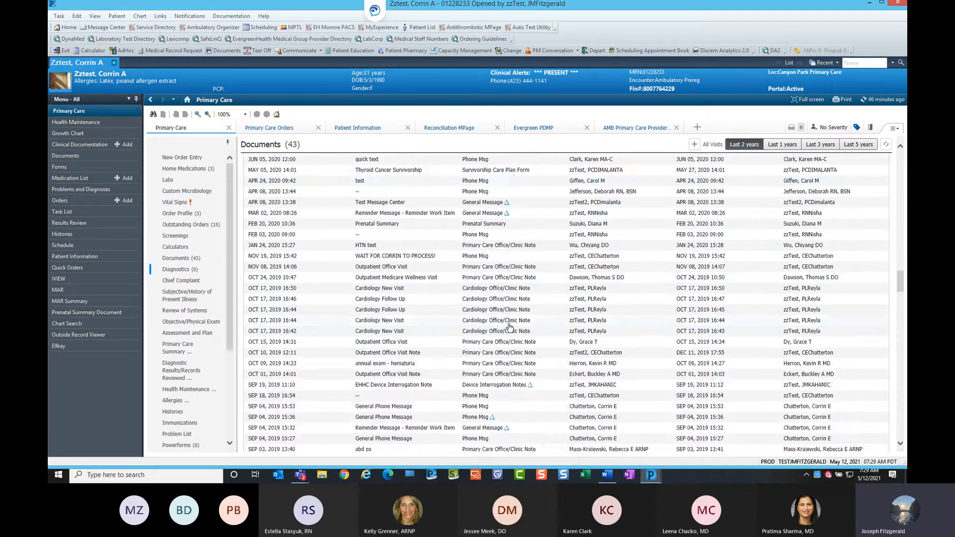
{"action": "scroll", "coordinate": [514, 323], "scroll_direction": "up", "scroll_amount": 3}
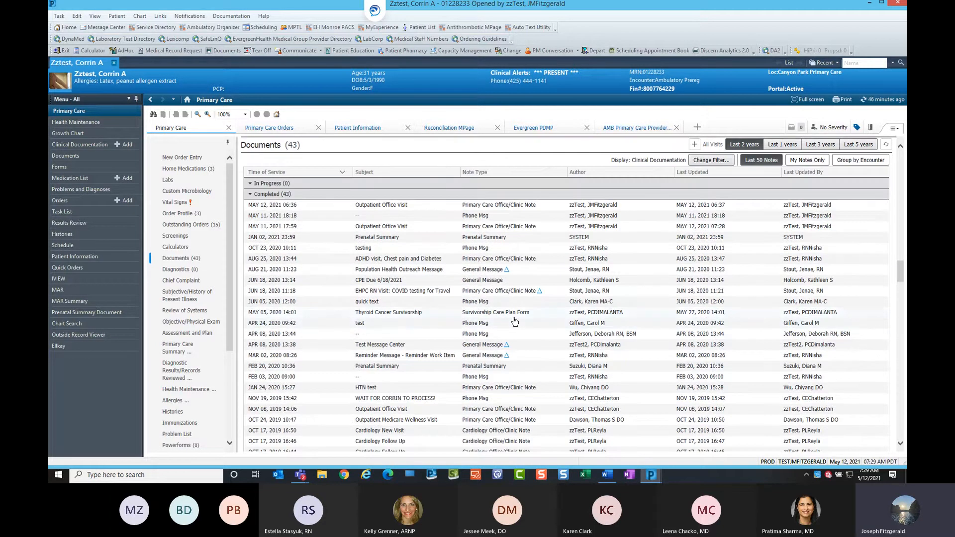
{"action": "left_click", "coordinate": [715, 162]}
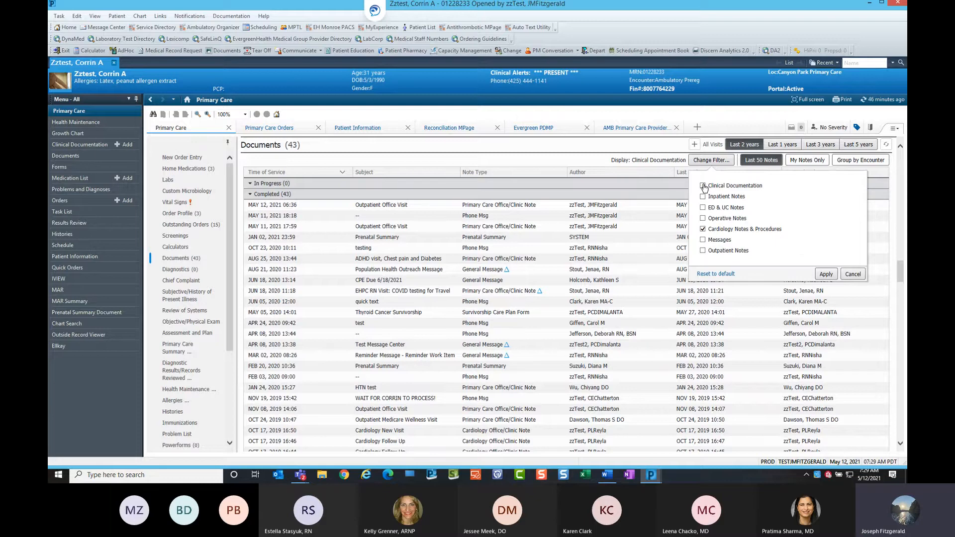
{"action": "left_click", "coordinate": [827, 276]}
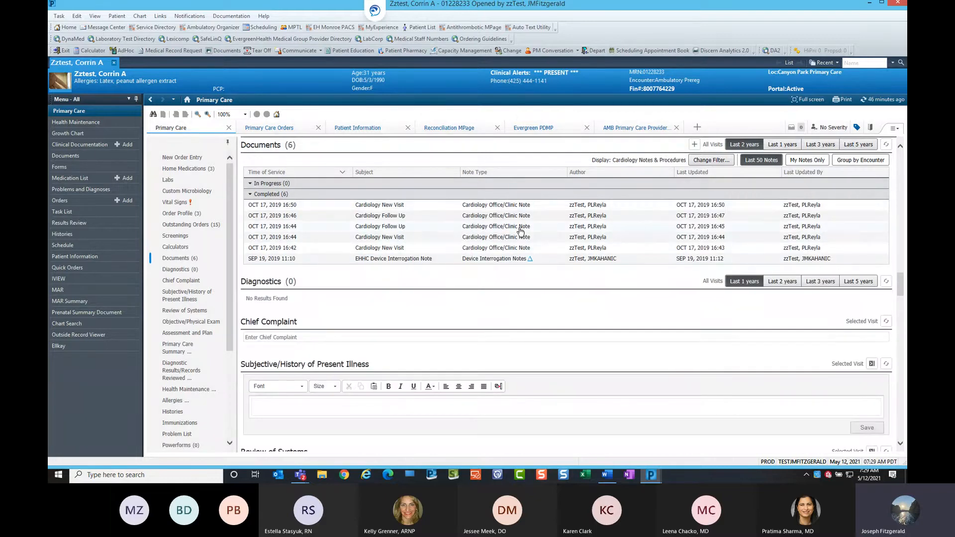
{"action": "left_click", "coordinate": [862, 162]}
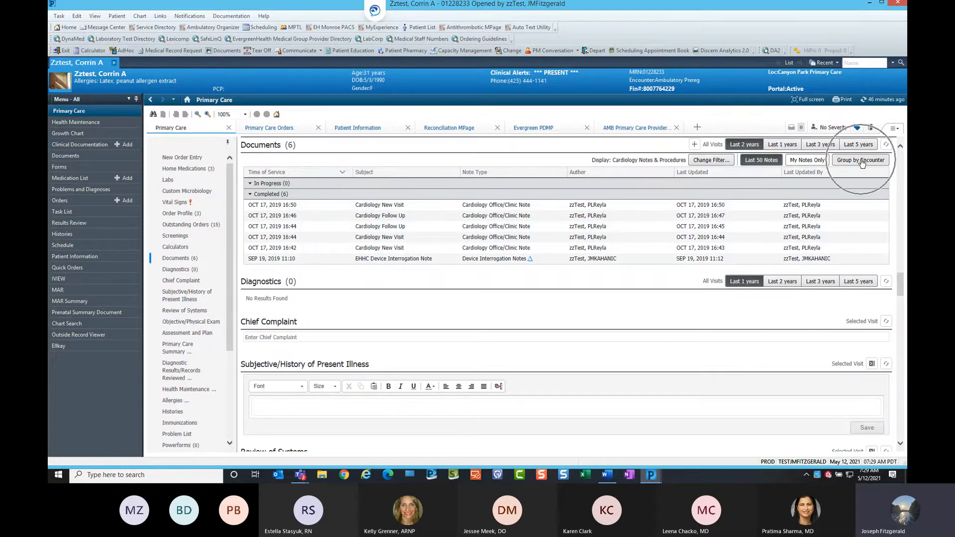
Change the Documents filter to show only Operative Notes instead of cardiology notes.
{"action": "left_click", "coordinate": [711, 161]}
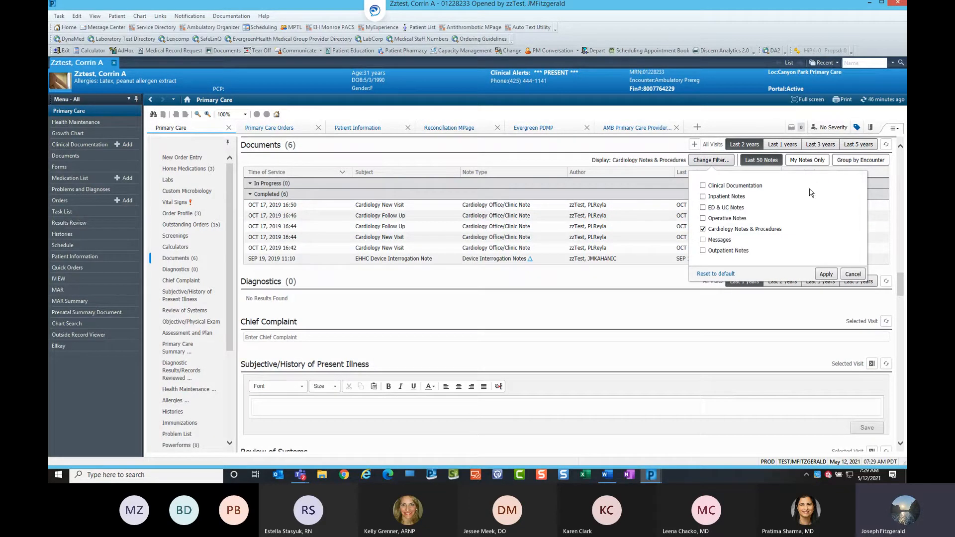
{"action": "left_click", "coordinate": [703, 219]}
{"action": "left_click", "coordinate": [703, 230]}
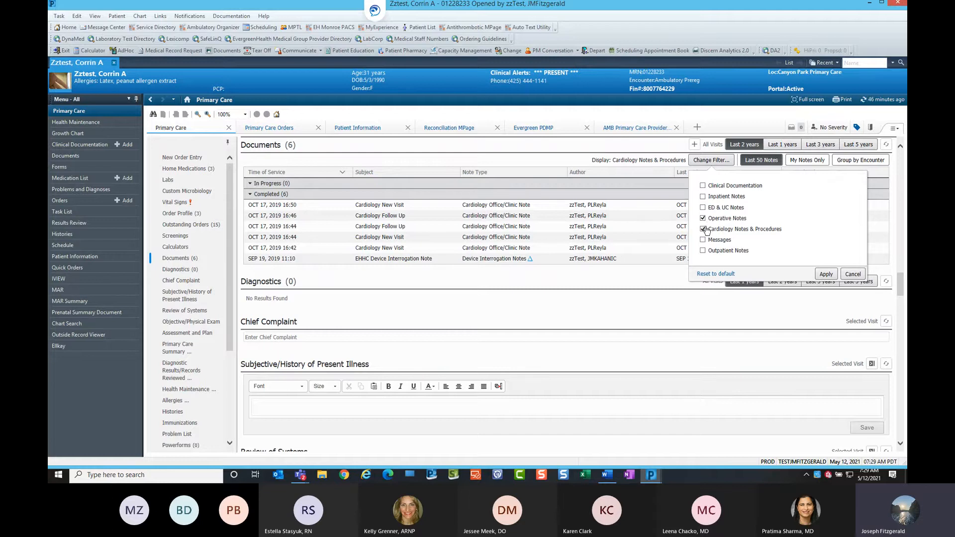
{"action": "left_click", "coordinate": [826, 274]}
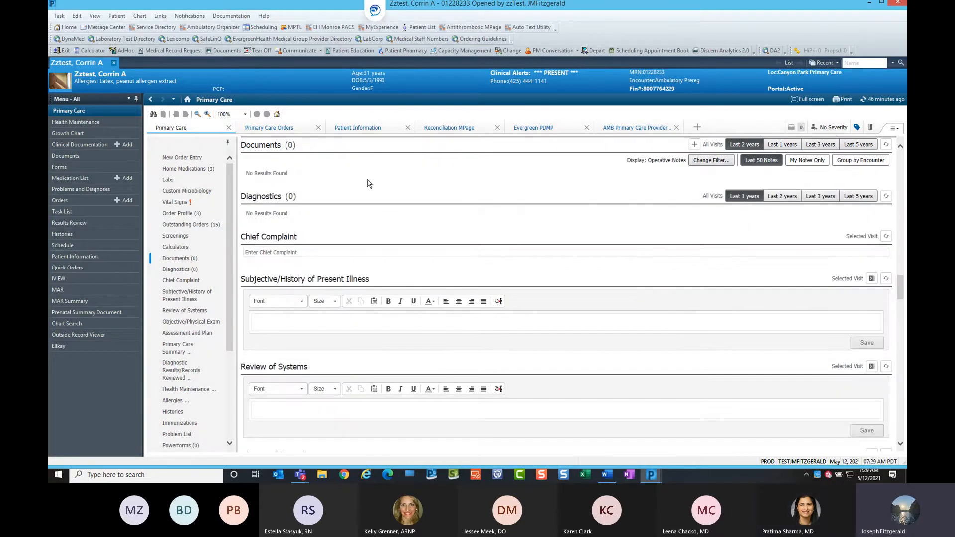
Set the Documents filter back to Clinical Documentation.
{"action": "left_click", "coordinate": [719, 161]}
{"action": "left_click", "coordinate": [703, 186]}
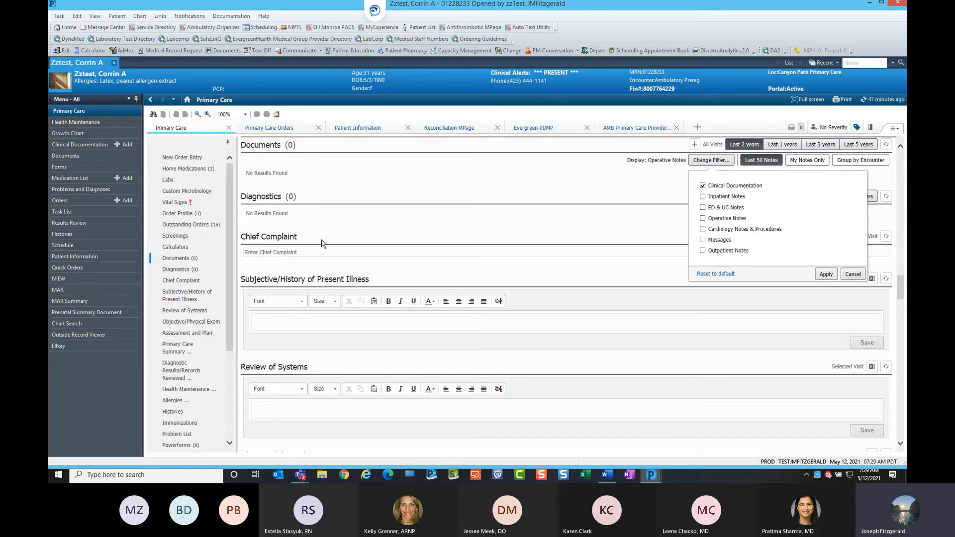
{"action": "left_click", "coordinate": [826, 274]}
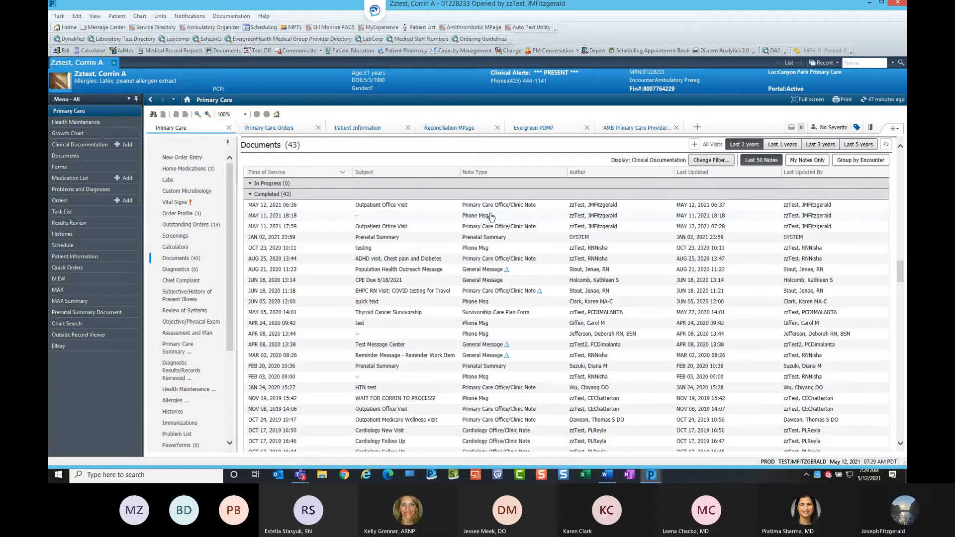
Toggle the My Notes Only view on and back off in the Documents list.
{"action": "left_click", "coordinate": [770, 164]}
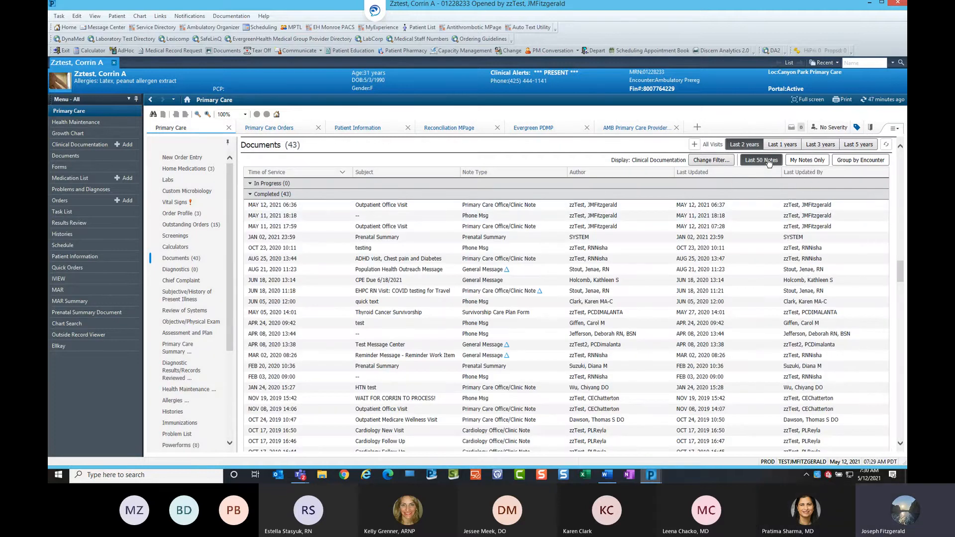
{"action": "left_click", "coordinate": [809, 160]}
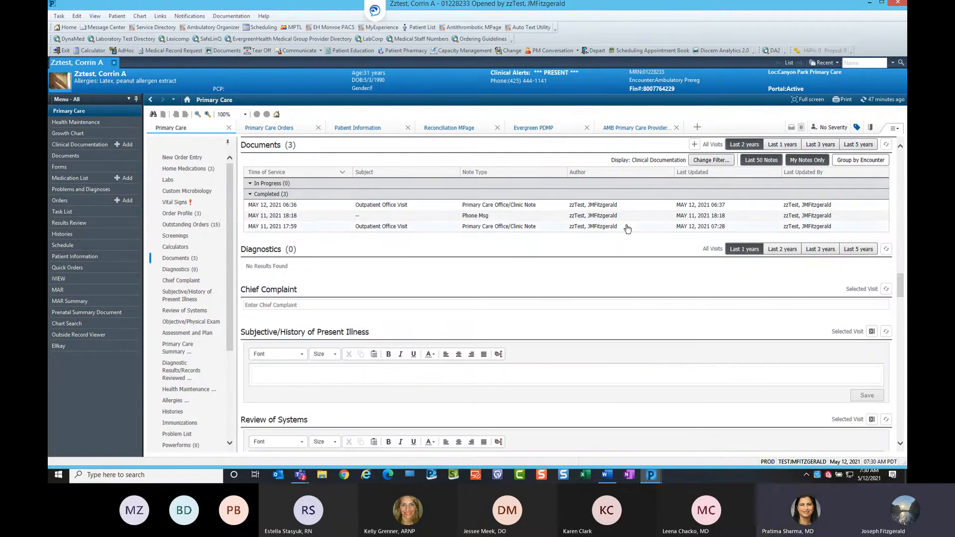
{"action": "left_click", "coordinate": [806, 160]}
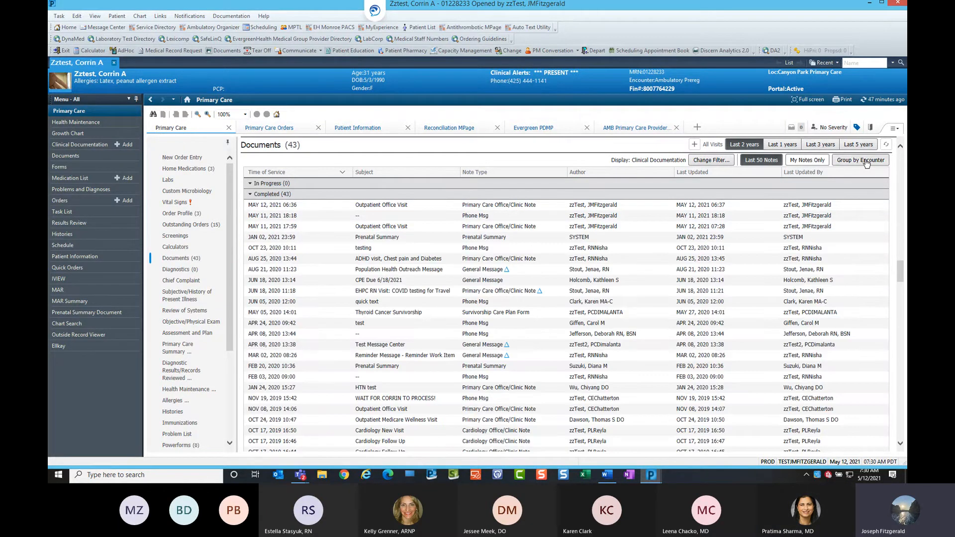
Group the Documents list by encounter and scroll to the Canyon Park cardiology notes.
{"action": "left_click", "coordinate": [866, 164]}
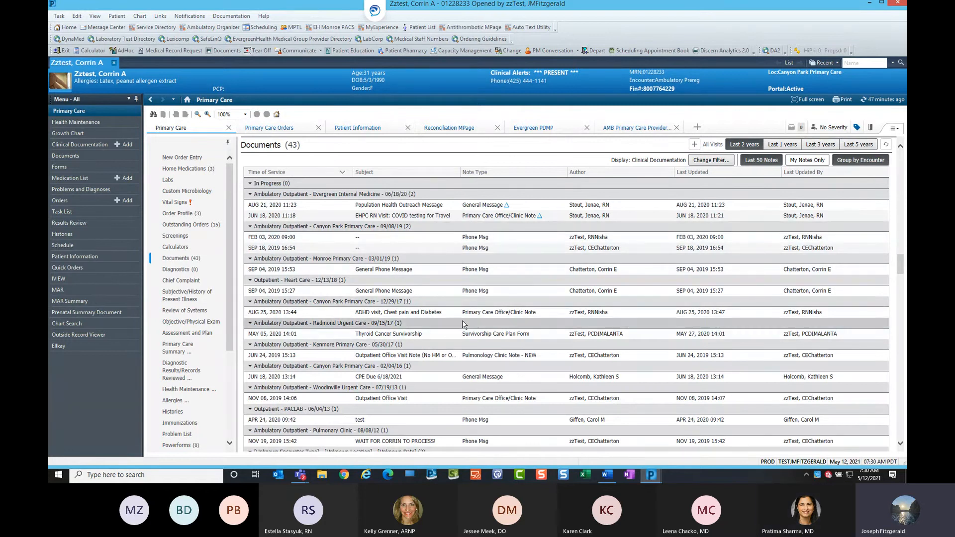
{"action": "scroll", "coordinate": [462, 324], "scroll_direction": "down", "scroll_amount": 4}
{"action": "scroll", "coordinate": [467, 324], "scroll_direction": "down", "scroll_amount": 3}
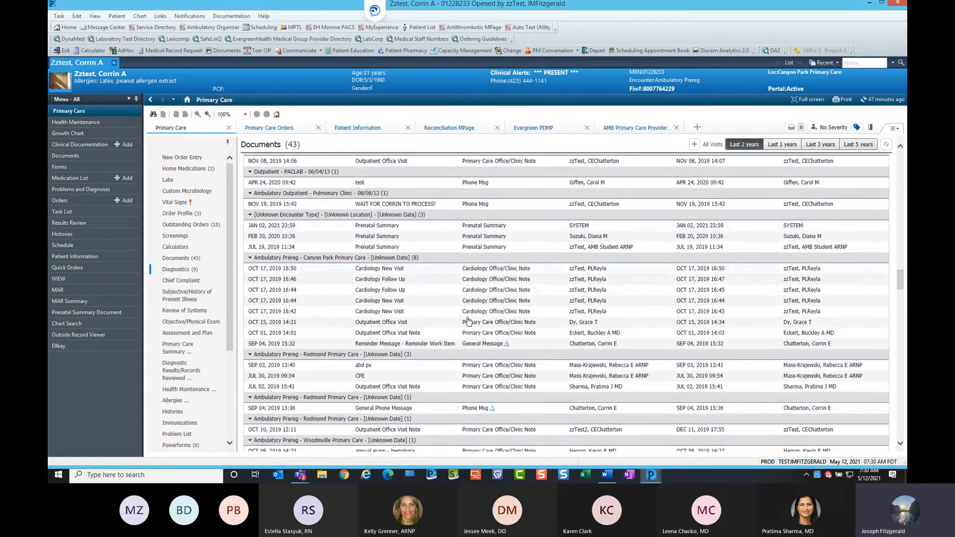
{"action": "scroll", "coordinate": [468, 325], "scroll_direction": "down", "scroll_amount": 1}
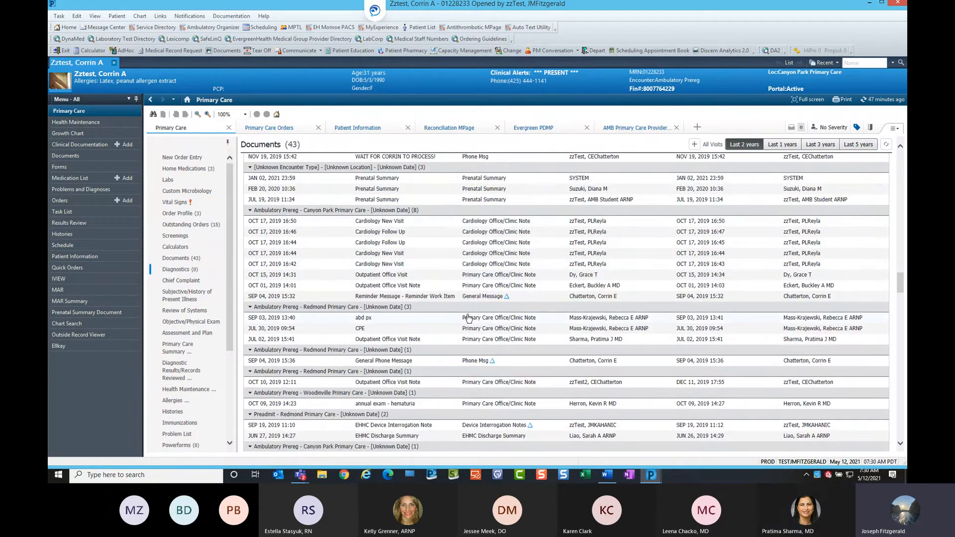
Preview the October 17, 2019 16:50 Cardiology New Visit note, then close the preview.
{"action": "left_click", "coordinate": [496, 222]}
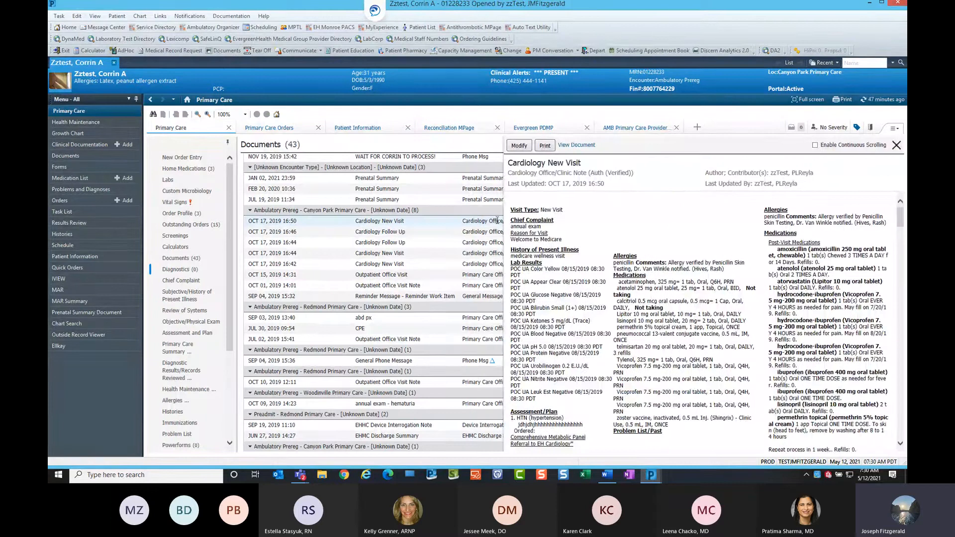
{"action": "scroll", "coordinate": [677, 228], "scroll_direction": "down", "scroll_amount": 10}
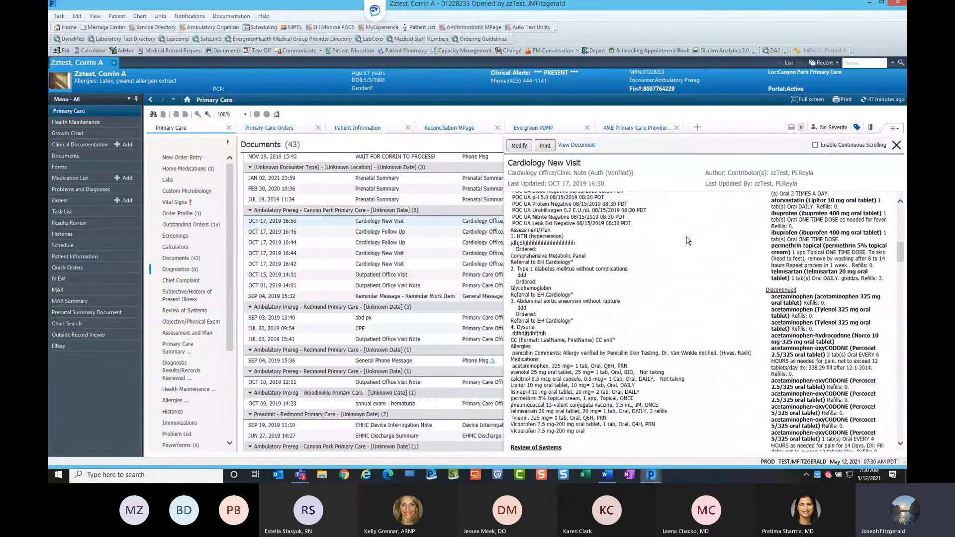
{"action": "scroll", "coordinate": [694, 239], "scroll_direction": "down", "scroll_amount": 10}
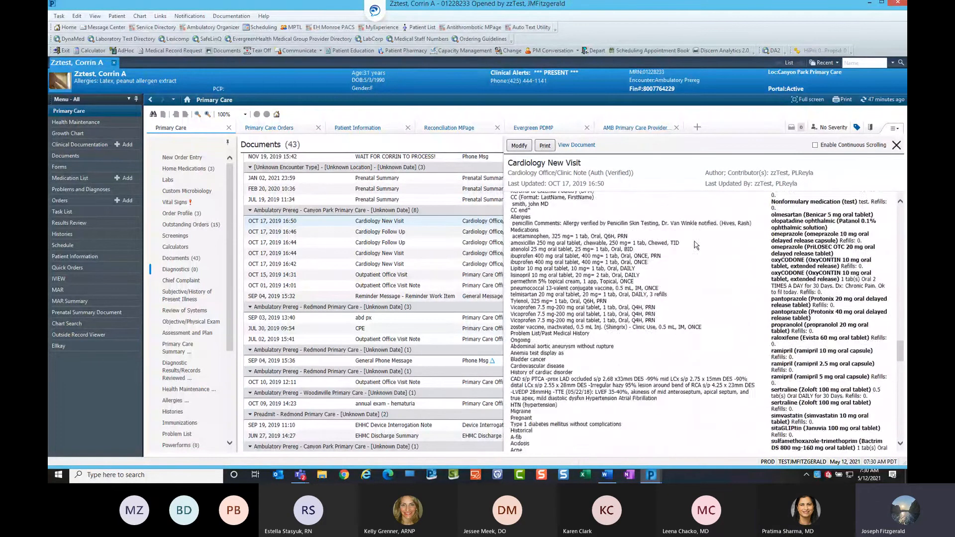
{"action": "left_click", "coordinate": [896, 145]}
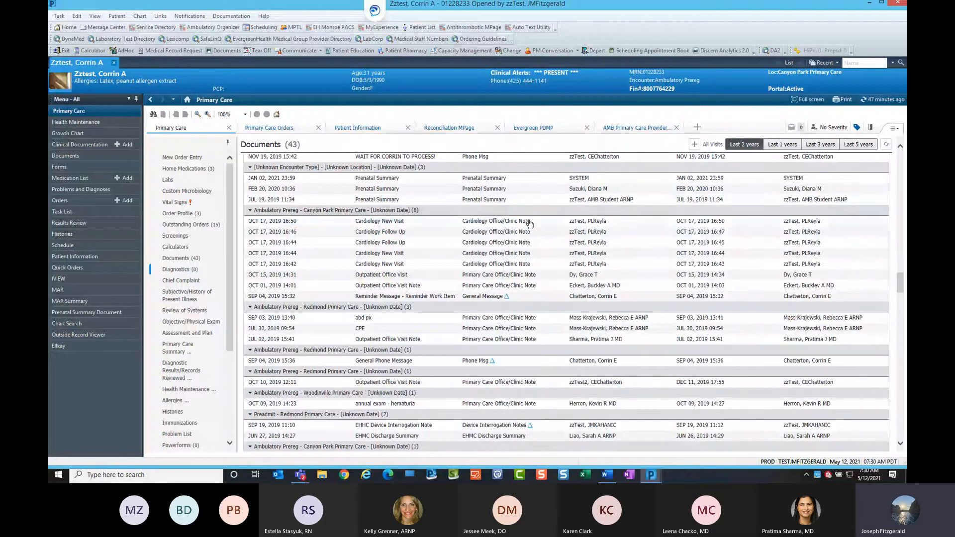
Preview the October 17, 2019 16:46 Cardiology Follow Up note, then close the preview.
{"action": "left_click", "coordinate": [510, 234]}
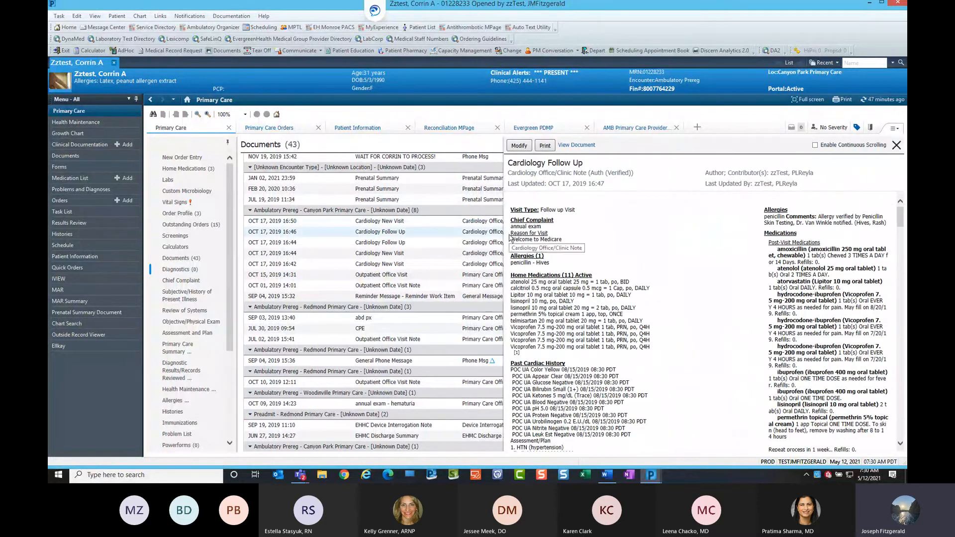
{"action": "scroll", "coordinate": [675, 241], "scroll_direction": "down", "scroll_amount": 5}
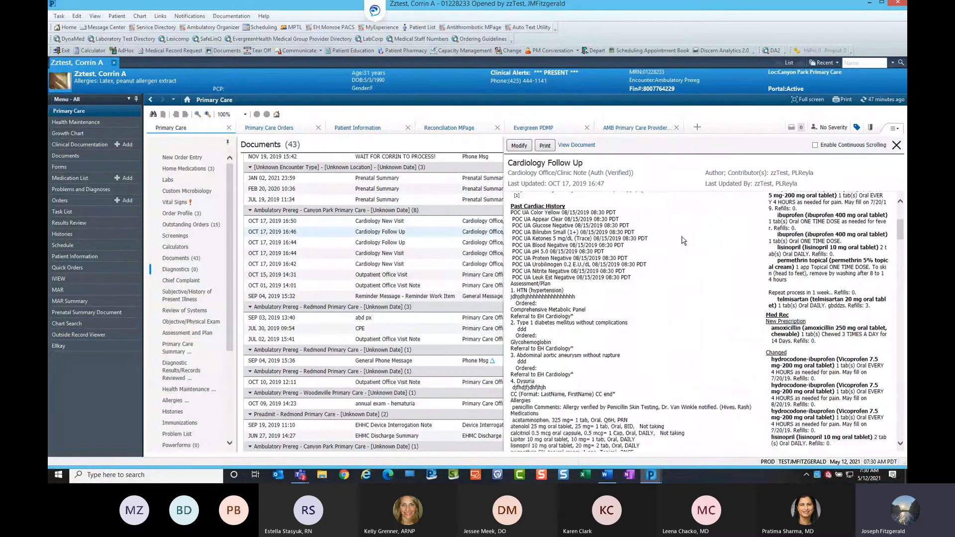
{"action": "left_click", "coordinate": [897, 145]}
Open the Cardiology New Visit note preview and enable continuous scrolling.
{"action": "left_click", "coordinate": [530, 221]}
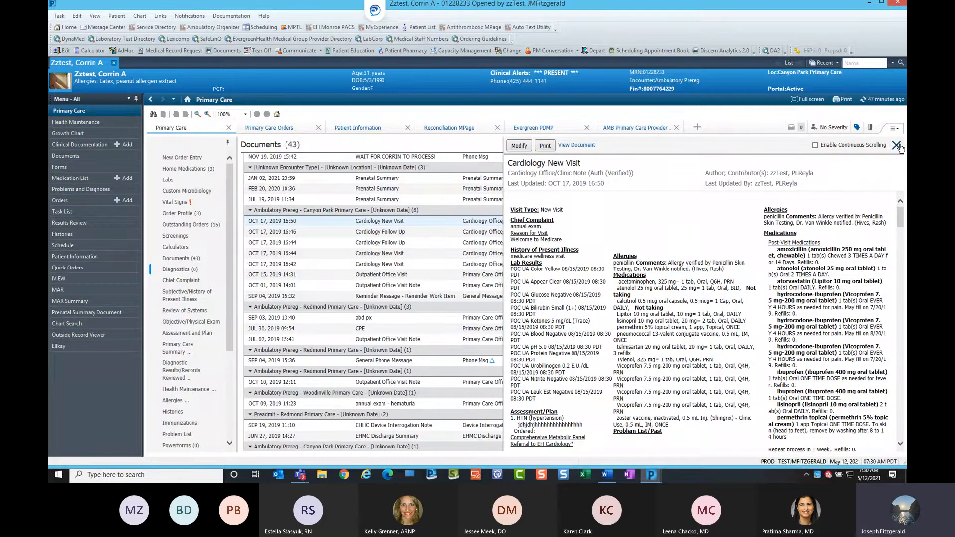
{"action": "left_click", "coordinate": [816, 146]}
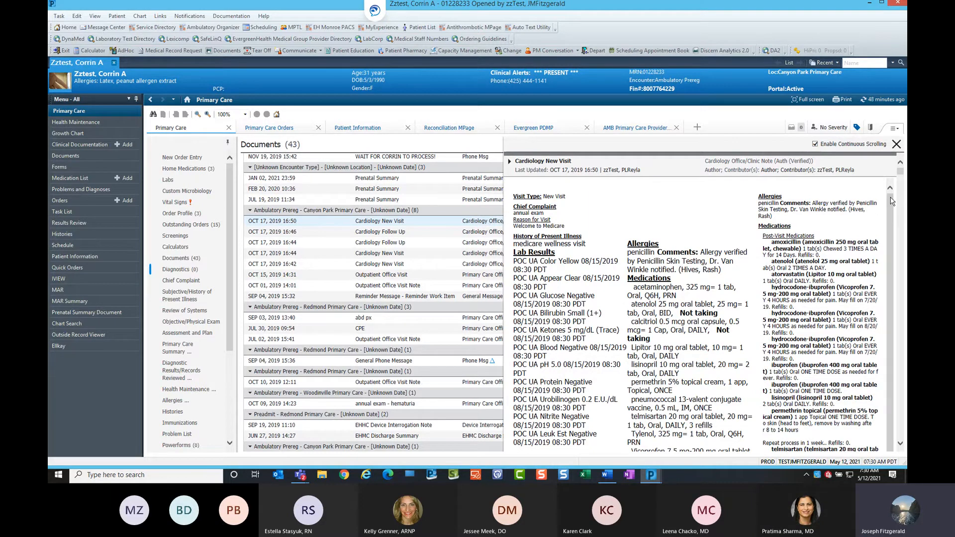
Scroll through the consecutive cardiology notes in continuous view, then close the preview.
{"action": "scroll", "coordinate": [848, 209], "scroll_direction": "down", "scroll_amount": 10}
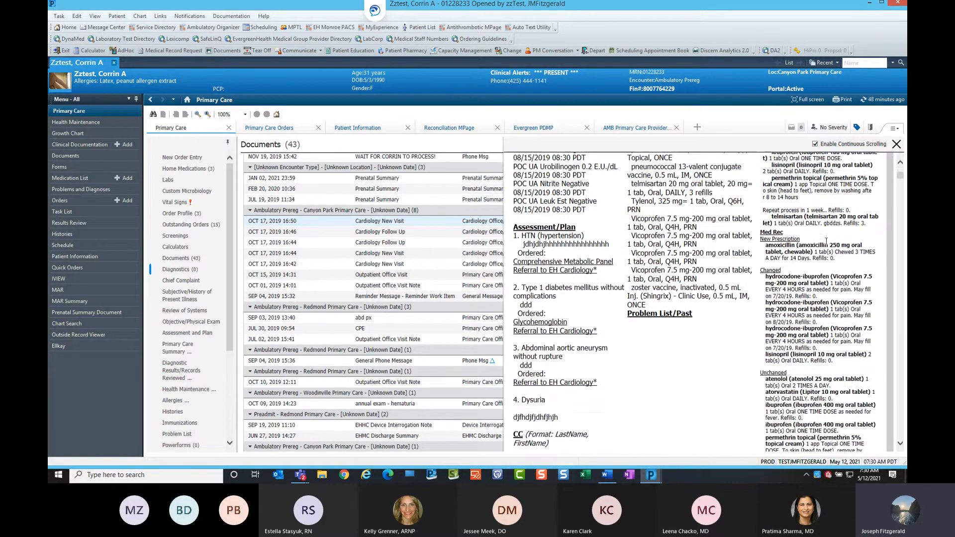
{"action": "scroll", "coordinate": [829, 243], "scroll_direction": "down", "scroll_amount": 10}
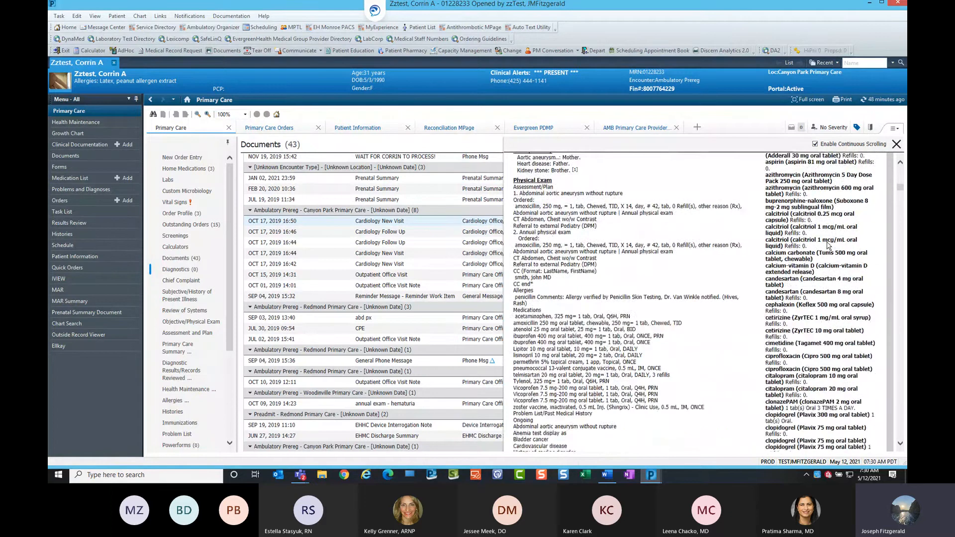
{"action": "scroll", "coordinate": [829, 242], "scroll_direction": "down", "scroll_amount": 10}
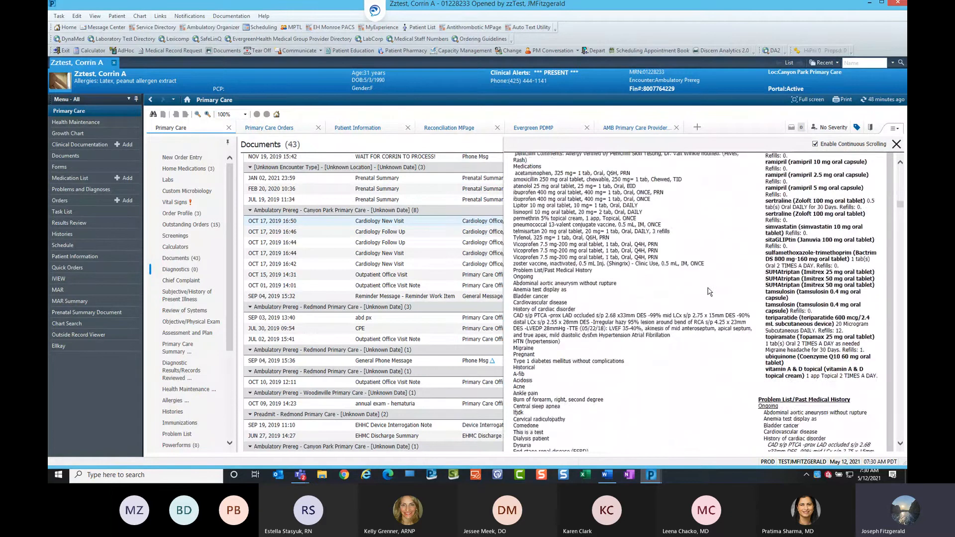
{"action": "scroll", "coordinate": [711, 290], "scroll_direction": "up", "scroll_amount": 5}
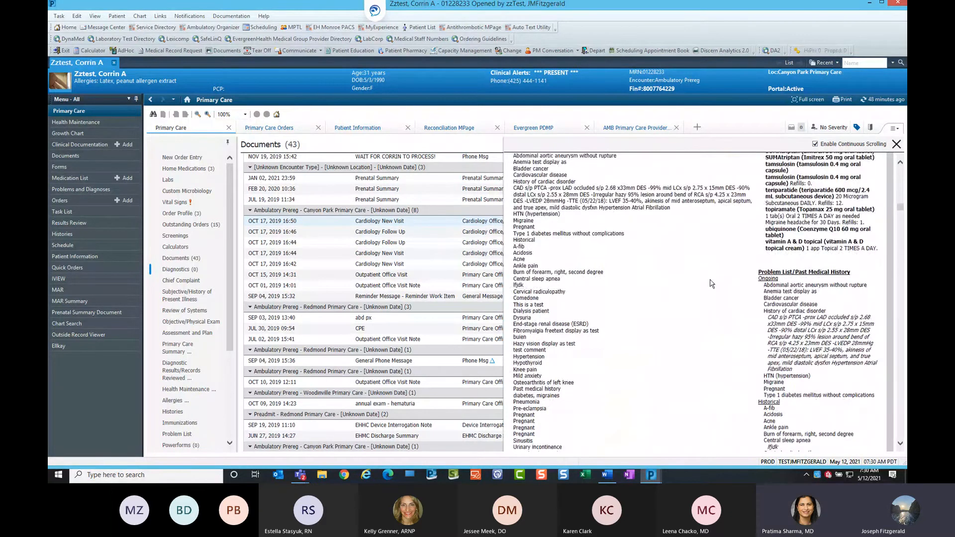
{"action": "scroll", "coordinate": [712, 283], "scroll_direction": "down", "scroll_amount": 10}
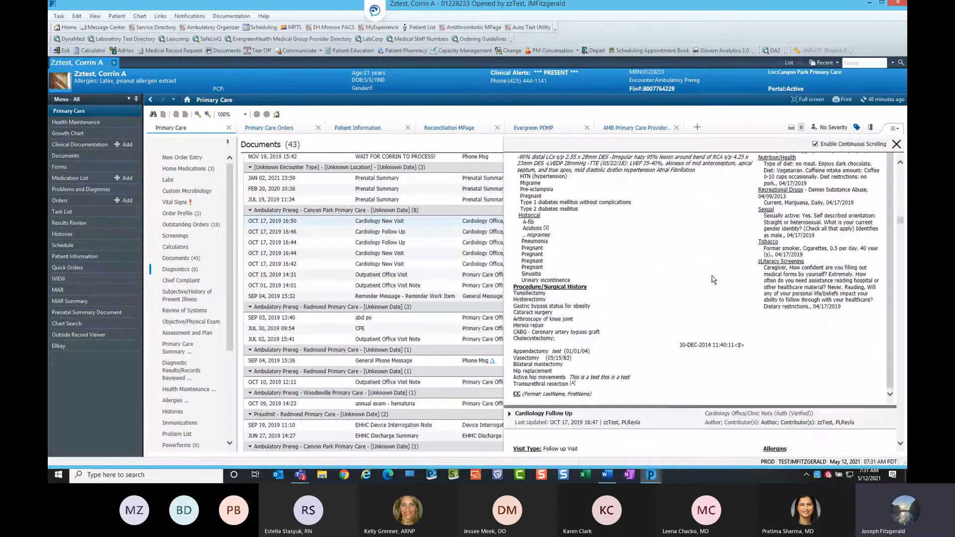
{"action": "scroll", "coordinate": [714, 278], "scroll_direction": "down", "scroll_amount": 2}
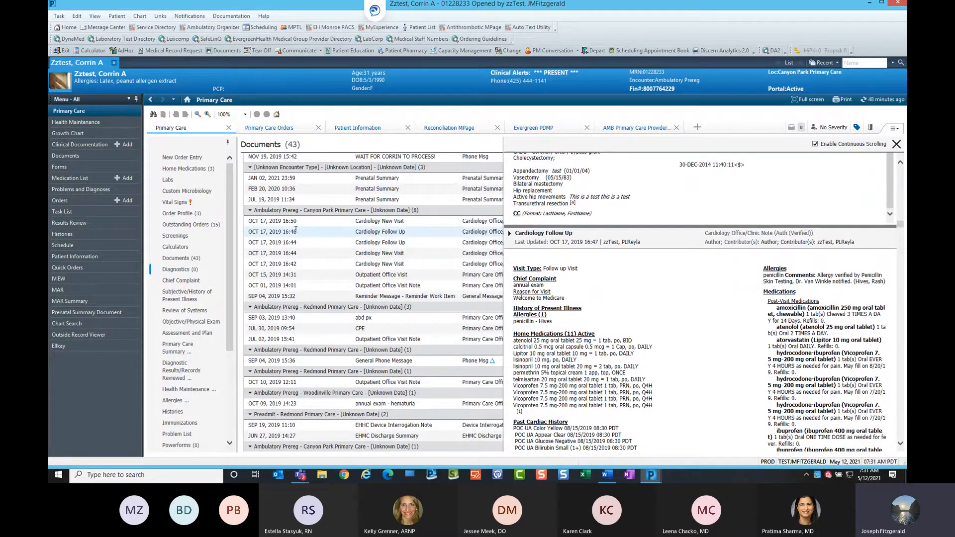
{"action": "key", "text": "ctrl"}
{"action": "key", "text": "ctrl"}
{"action": "scroll", "coordinate": [709, 278], "scroll_direction": "down", "scroll_amount": 15}
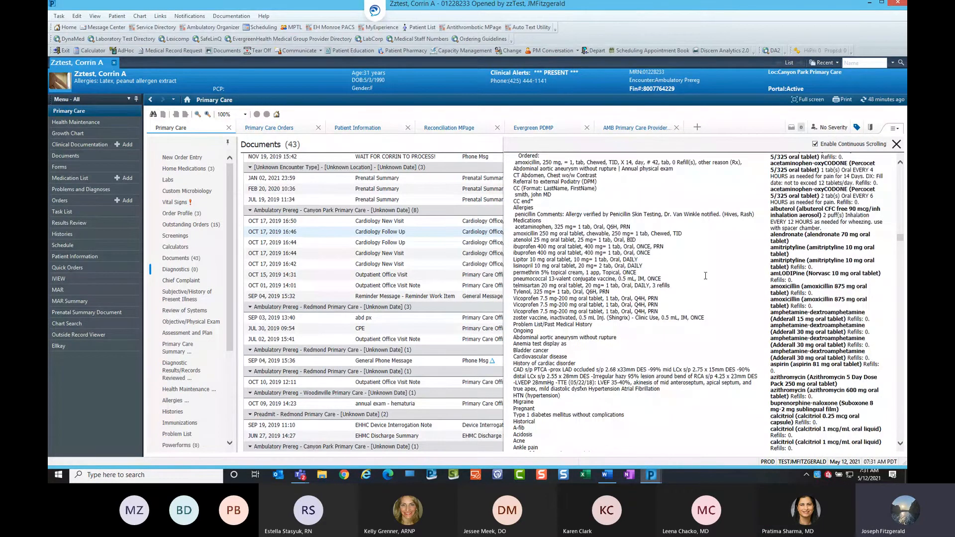
{"action": "scroll", "coordinate": [705, 276], "scroll_direction": "down", "scroll_amount": 15}
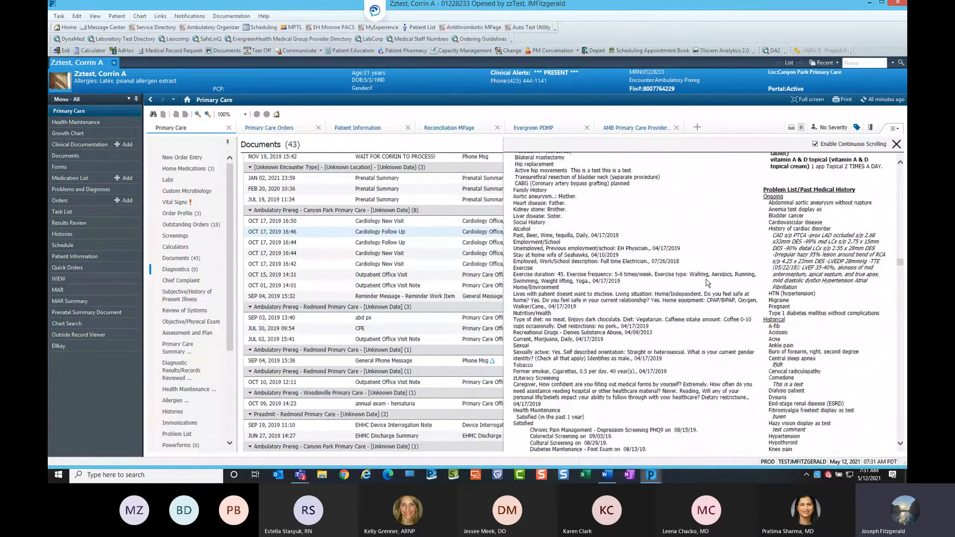
{"action": "scroll", "coordinate": [708, 282], "scroll_direction": "down", "scroll_amount": 15}
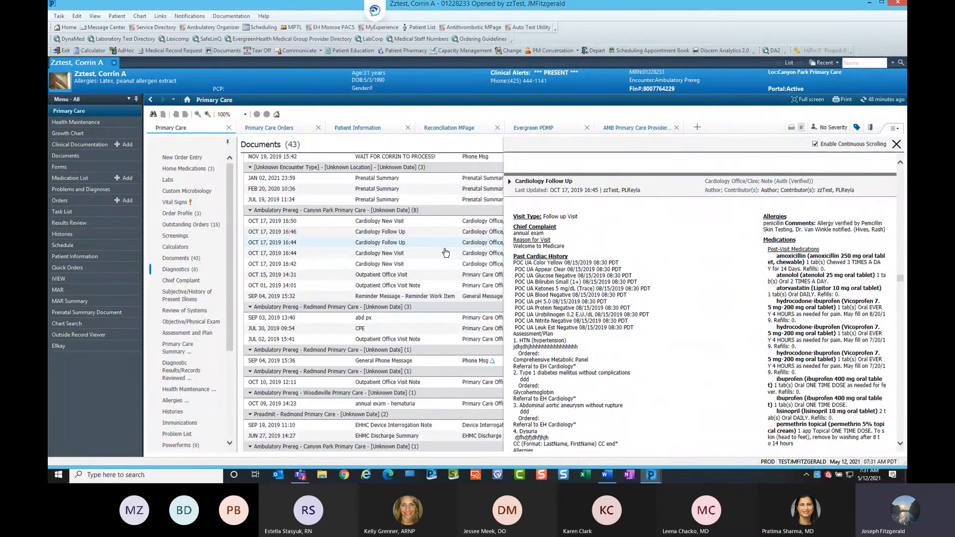
{"action": "scroll", "coordinate": [640, 266], "scroll_direction": "down", "scroll_amount": 10}
{"action": "scroll", "coordinate": [642, 269], "scroll_direction": "down", "scroll_amount": 10}
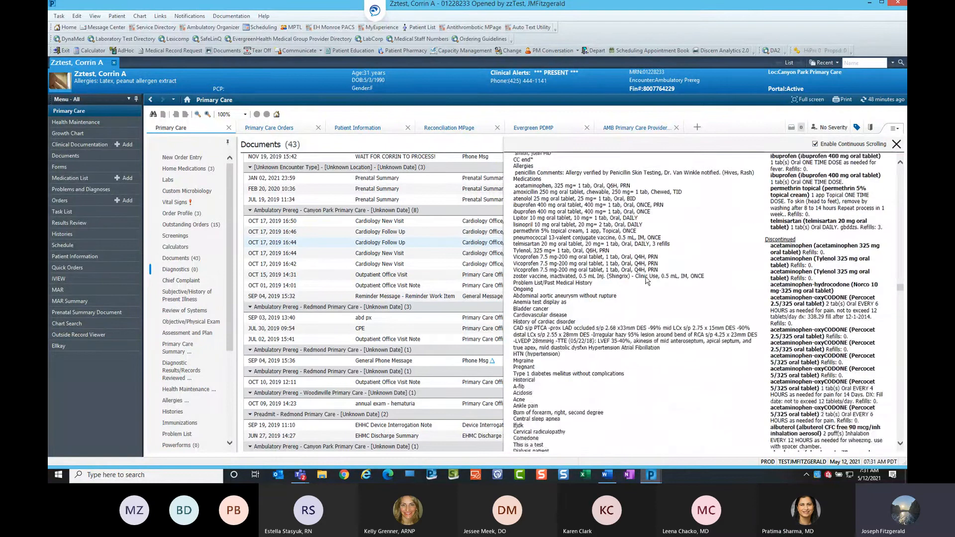
{"action": "left_click", "coordinate": [896, 144]}
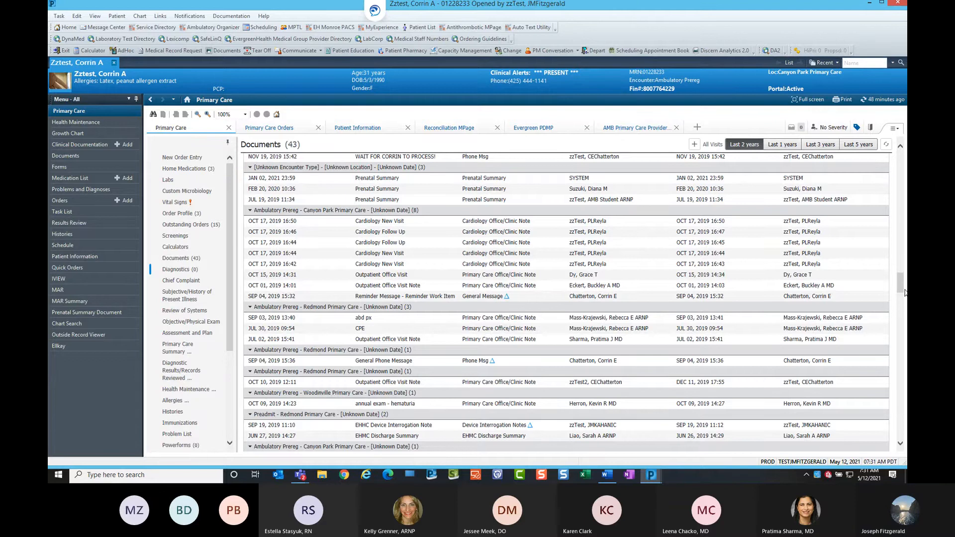
Turn off grouping by encounter in the Documents list.
{"action": "left_click_drag", "start_coordinate": [905, 290], "coordinate": [904, 263]}
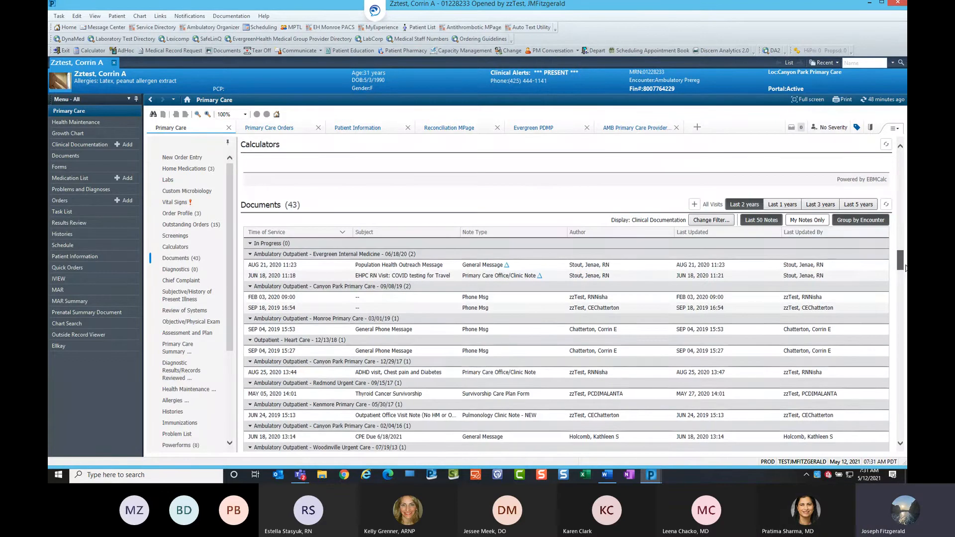
{"action": "left_click", "coordinate": [853, 225]}
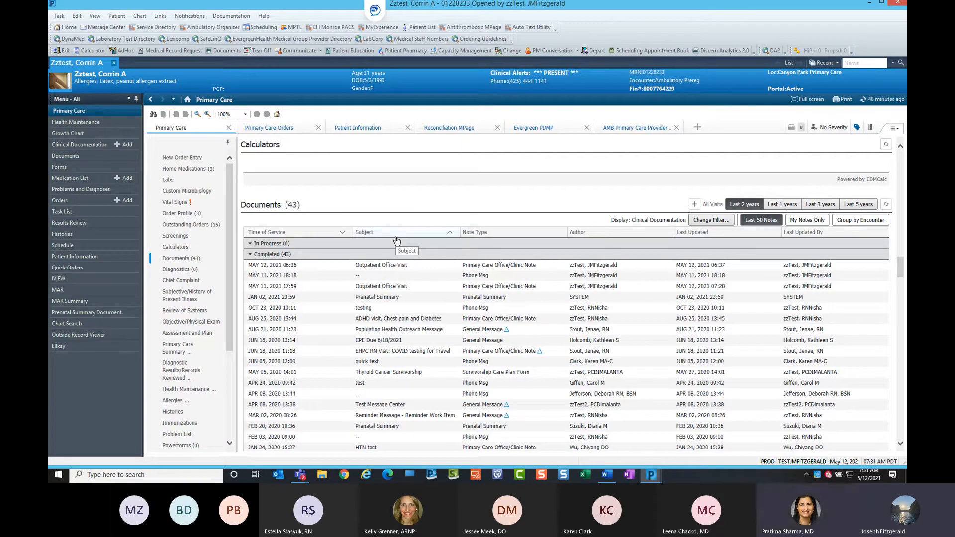
Open Clinical Documentation from the Documents section and display the Procedures filter.
{"action": "left_click", "coordinate": [267, 209]}
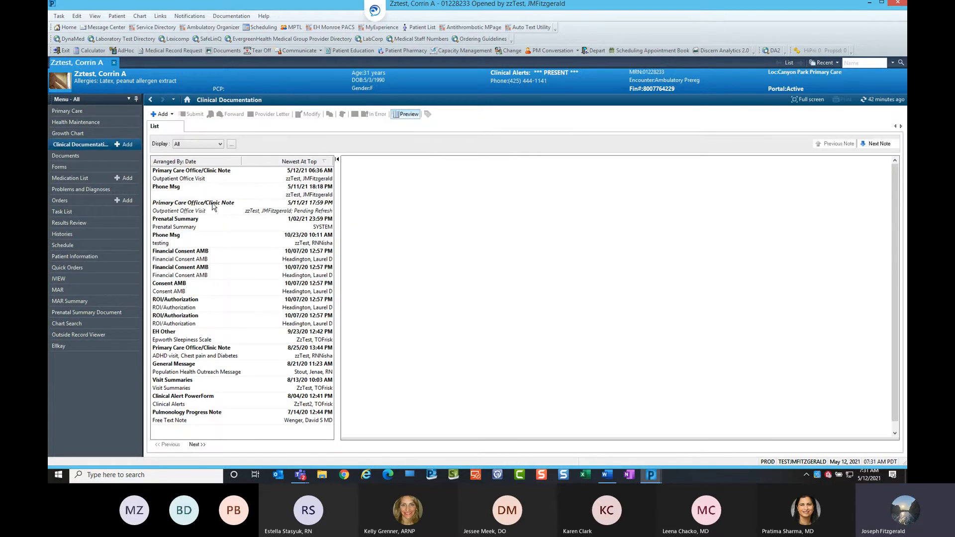
{"action": "key", "text": "ctrl"}
{"action": "key", "text": "ctrl"}
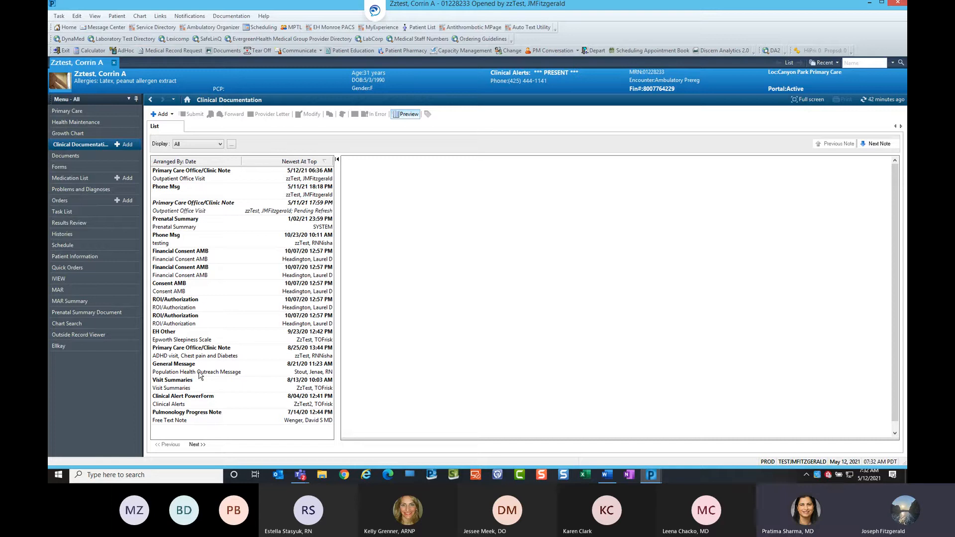
{"action": "left_click", "coordinate": [221, 145]}
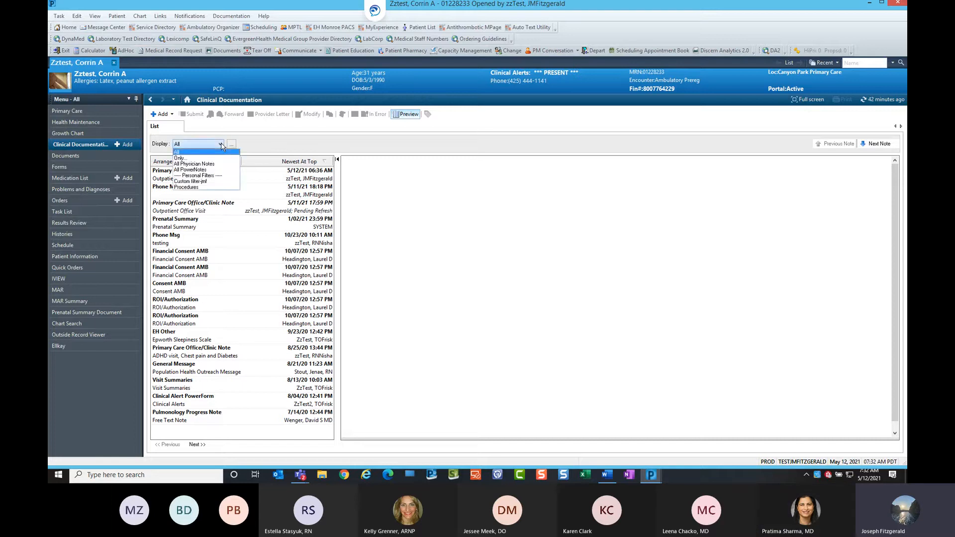
{"action": "left_click", "coordinate": [215, 186]}
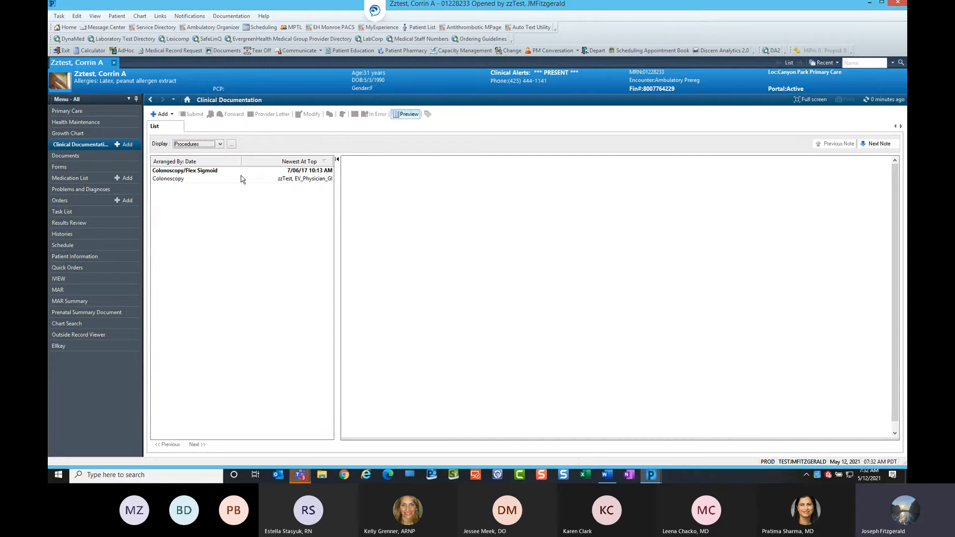
Open the advanced filters and start a new filter named TEST.
{"action": "left_click", "coordinate": [232, 144]}
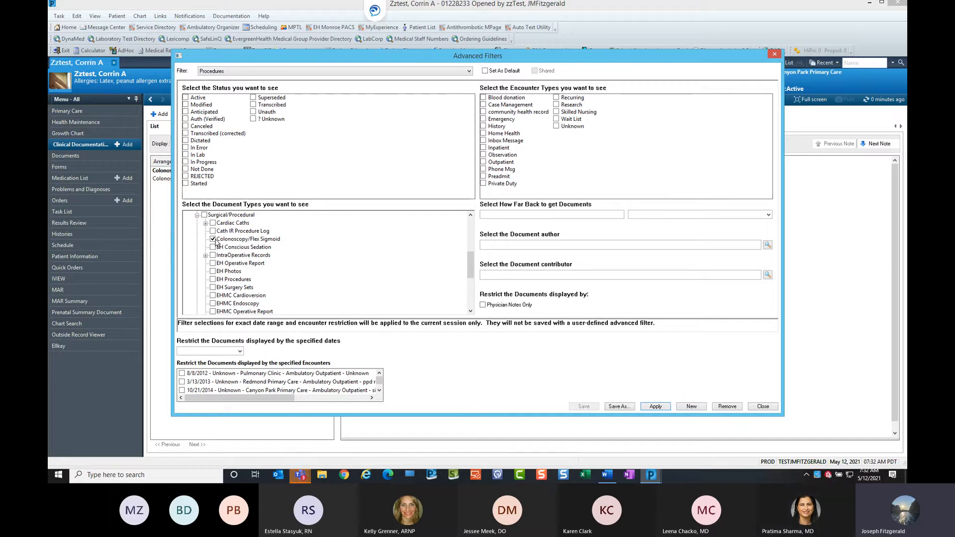
{"action": "left_click_drag", "start_coordinate": [468, 263], "coordinate": [466, 231]}
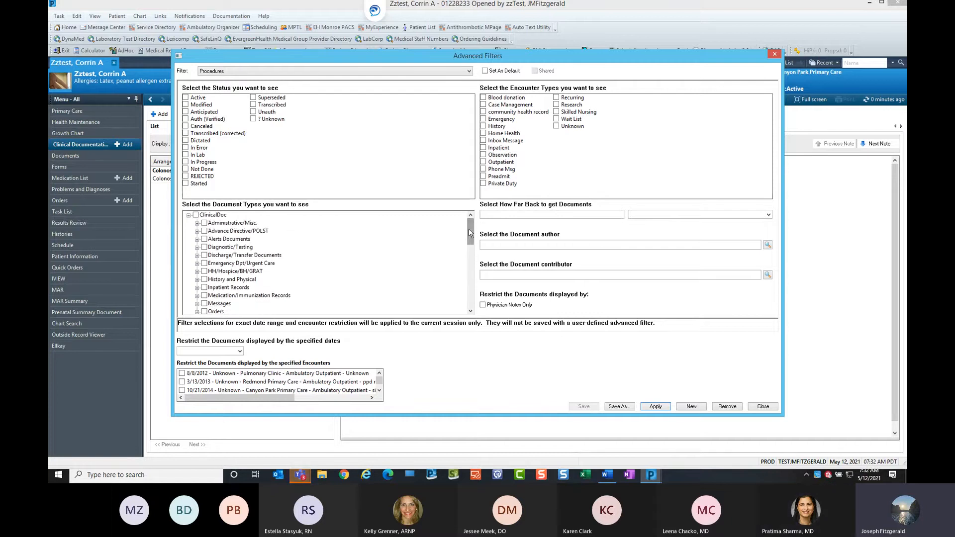
{"action": "left_click", "coordinate": [691, 407]}
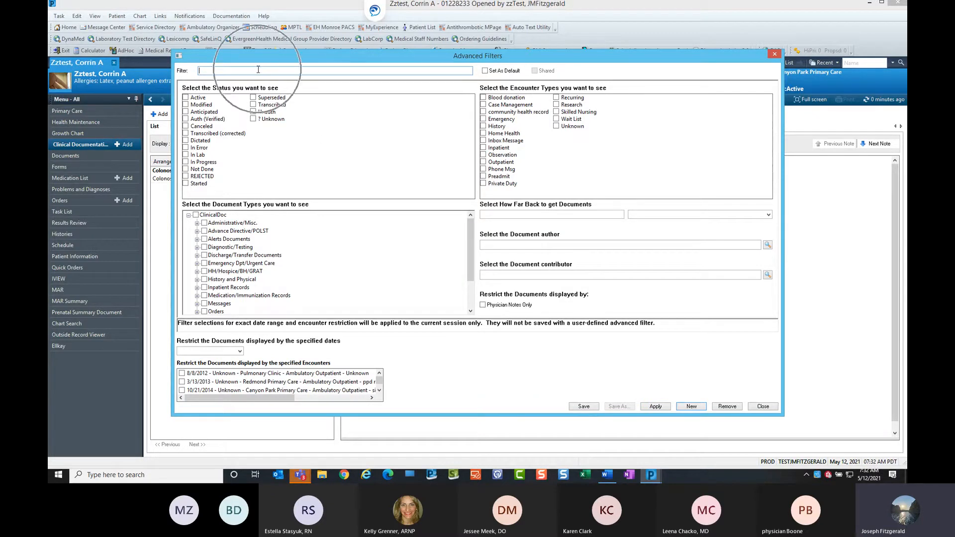
{"action": "type", "text": "TEST"}
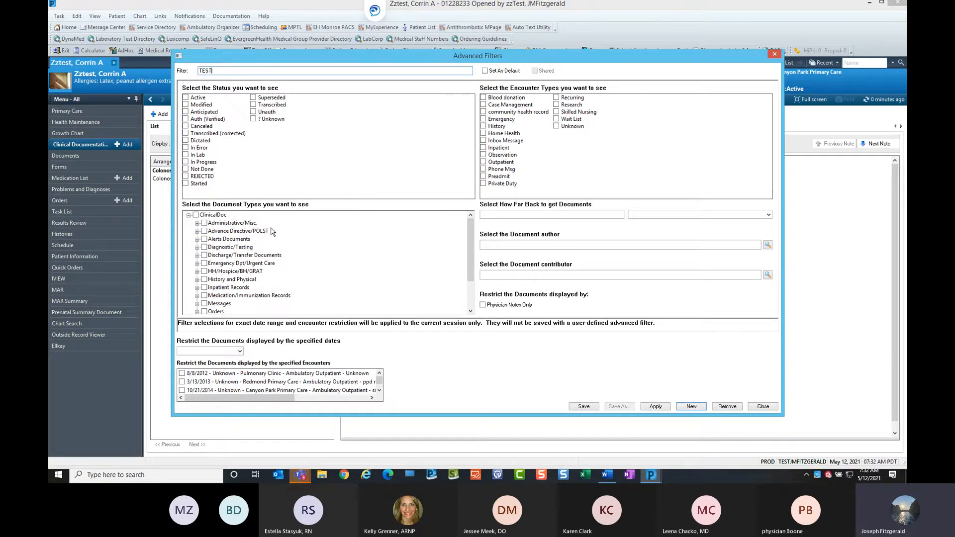
Select the Colonoscopy/Flex Sigmoid and EHMC Endoscopy document types under Surgical/Procedural.
{"action": "left_click_drag", "start_coordinate": [472, 241], "coordinate": [467, 280]}
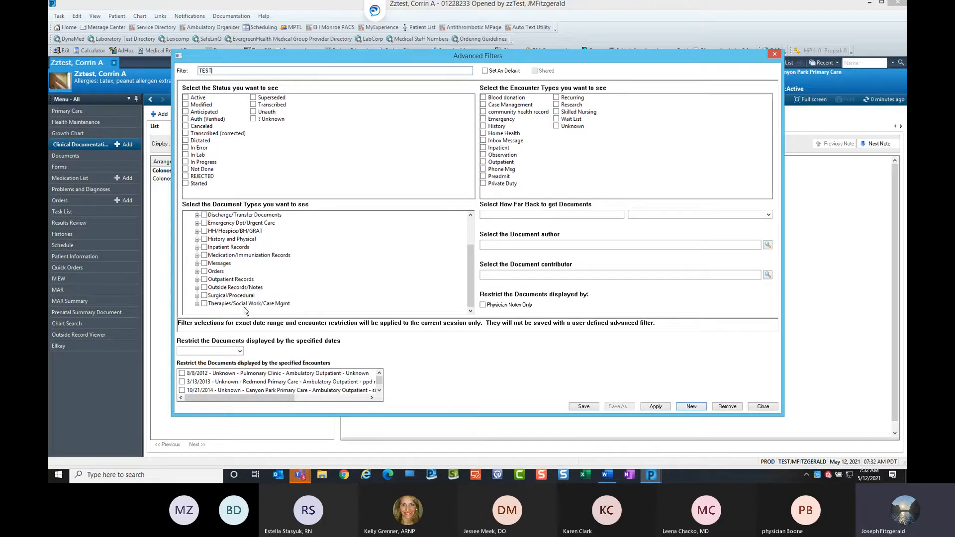
{"action": "left_click", "coordinate": [197, 295]}
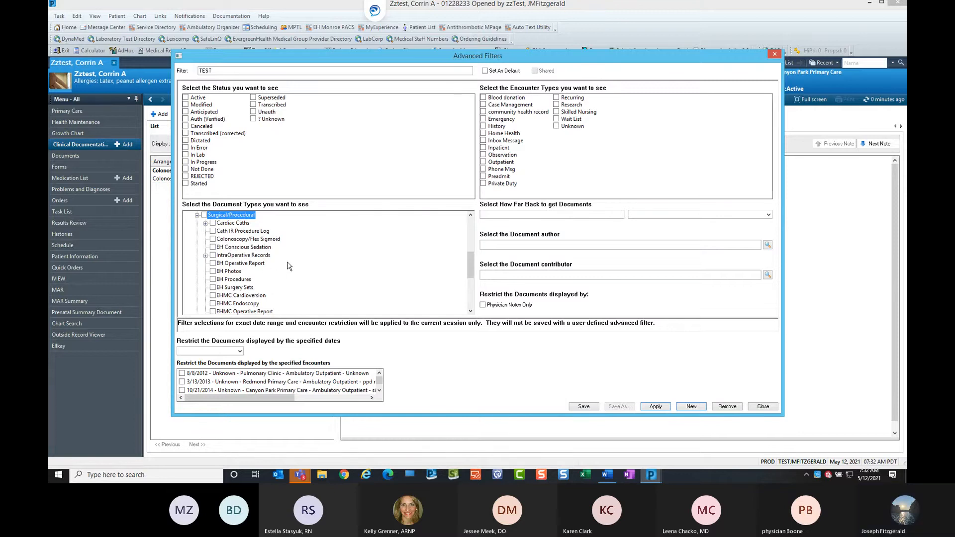
{"action": "left_click", "coordinate": [213, 239]}
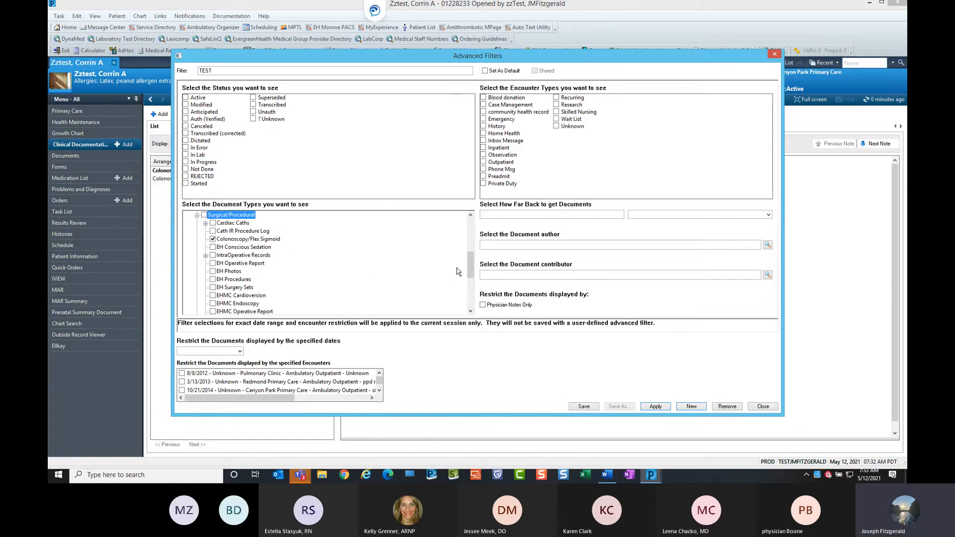
{"action": "left_click_drag", "start_coordinate": [473, 268], "coordinate": [474, 277]}
{"action": "left_click", "coordinate": [213, 280]}
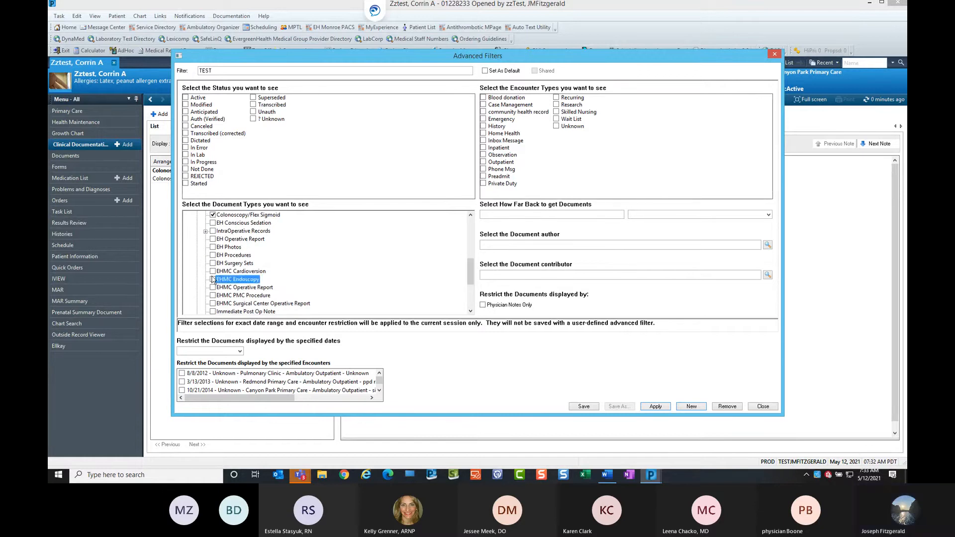
{"action": "scroll", "coordinate": [436, 273], "scroll_direction": "down", "scroll_amount": 1}
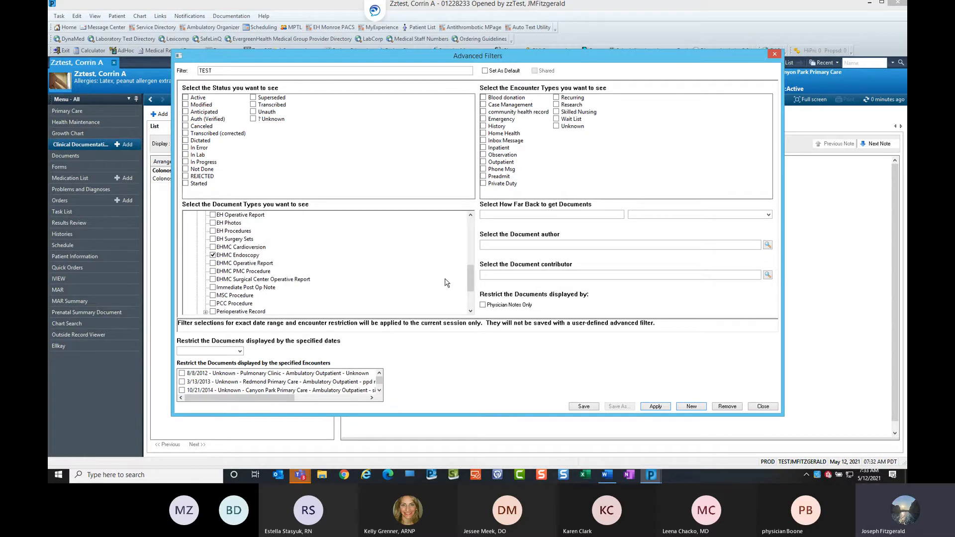
Limit how far back to get documents to 2 yr(s).
{"action": "left_click", "coordinate": [662, 409]}
{"action": "left_click", "coordinate": [581, 213]}
{"action": "left_click", "coordinate": [769, 214]}
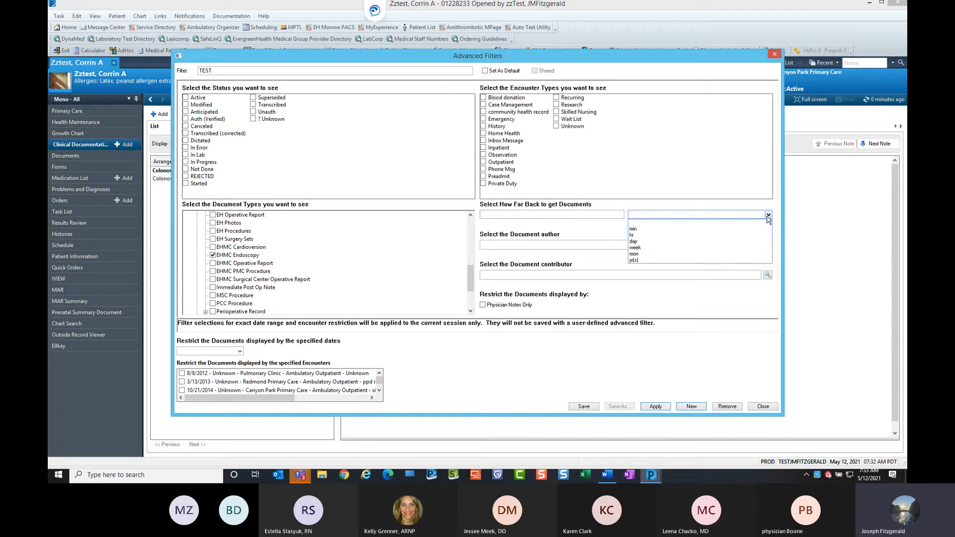
{"action": "left_click", "coordinate": [670, 259]}
{"action": "left_click", "coordinate": [612, 214]}
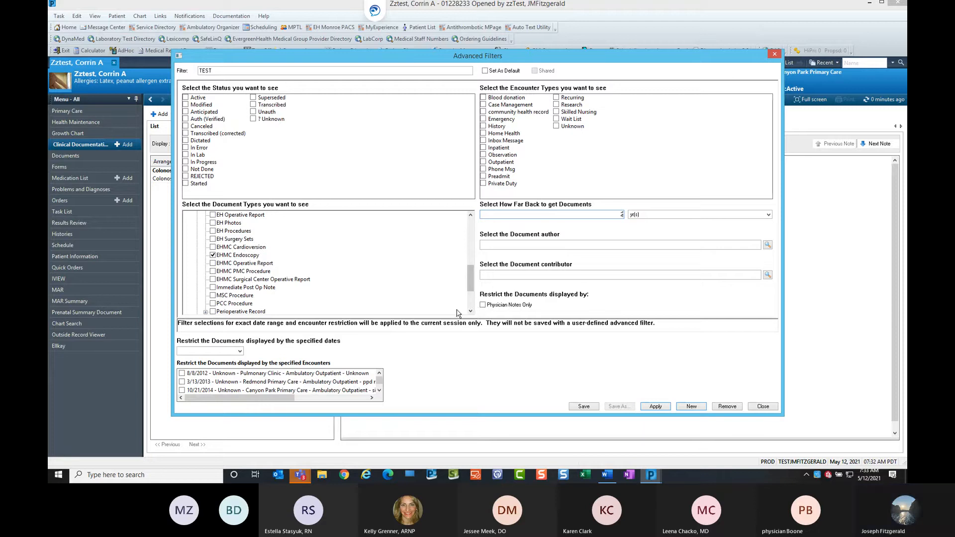
Apply the TEST filter and save it when asked.
{"action": "left_click", "coordinate": [240, 352]}
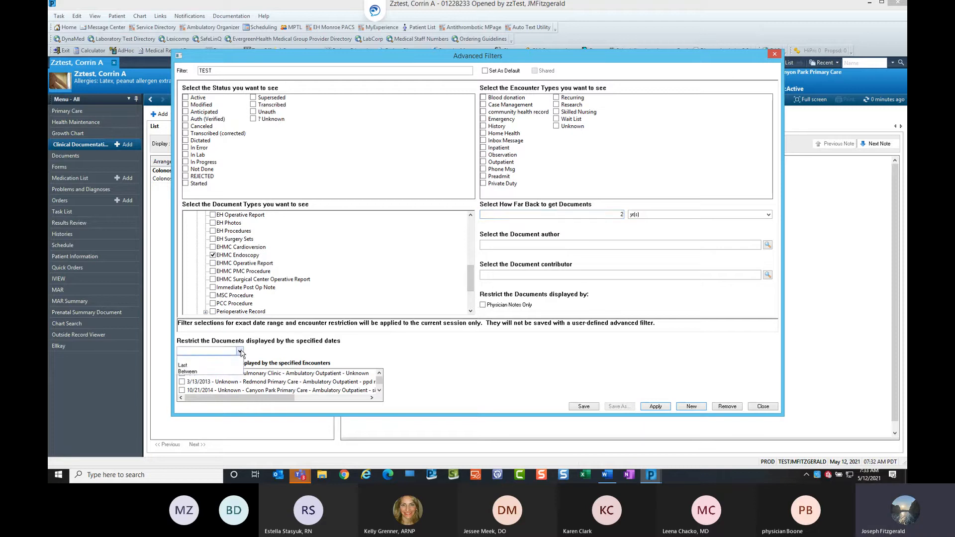
{"action": "left_click", "coordinate": [315, 350]}
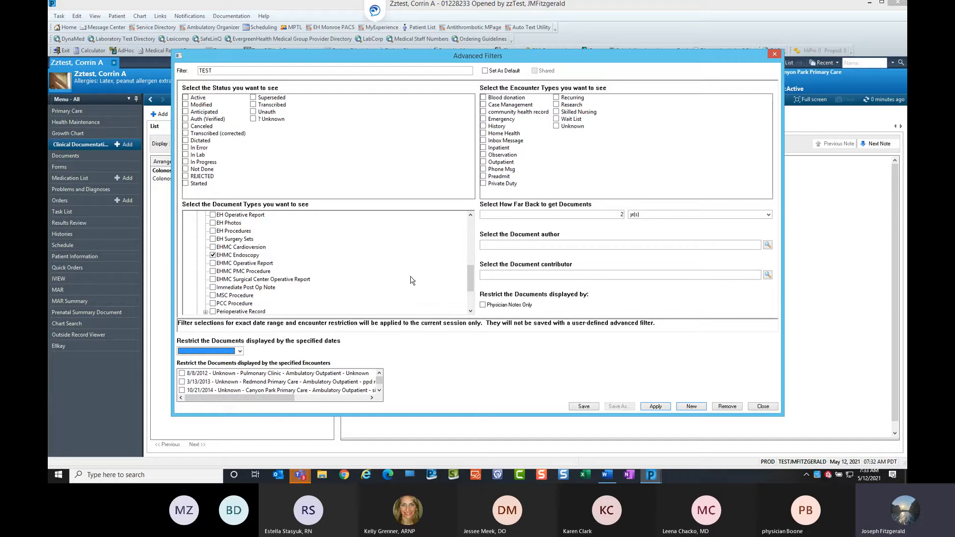
{"action": "scroll", "coordinate": [328, 251], "scroll_direction": "up", "scroll_amount": 10}
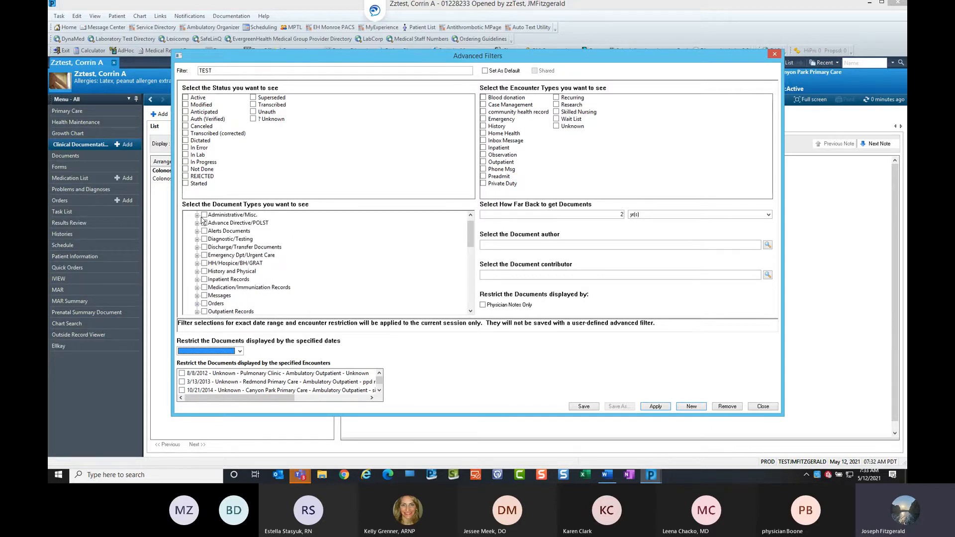
{"action": "left_click", "coordinate": [197, 216]}
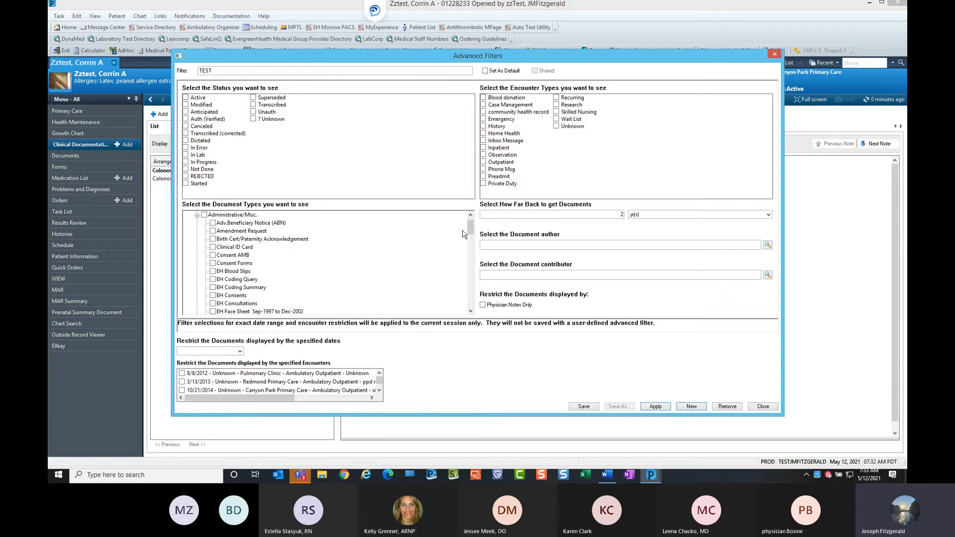
{"action": "left_click_drag", "start_coordinate": [472, 232], "coordinate": [476, 248]}
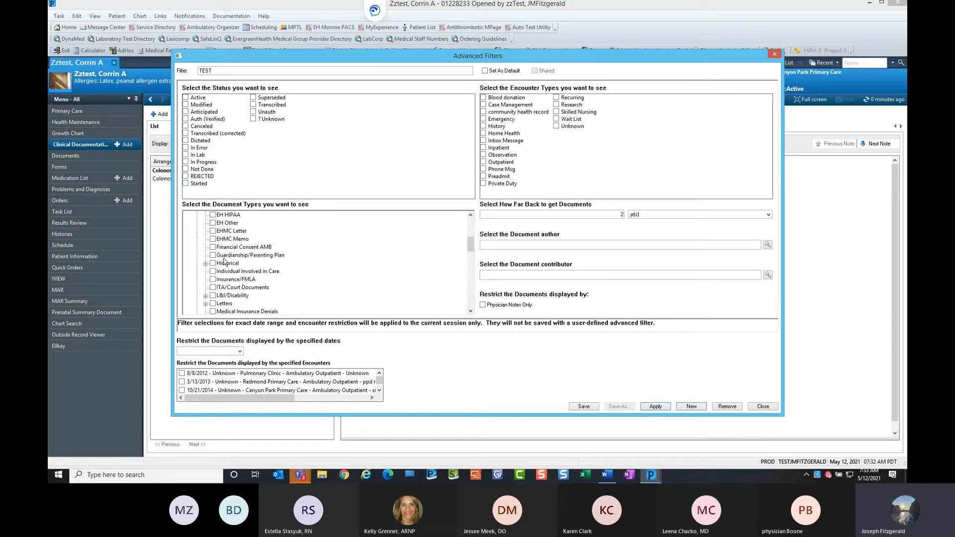
{"action": "left_click", "coordinate": [206, 264]}
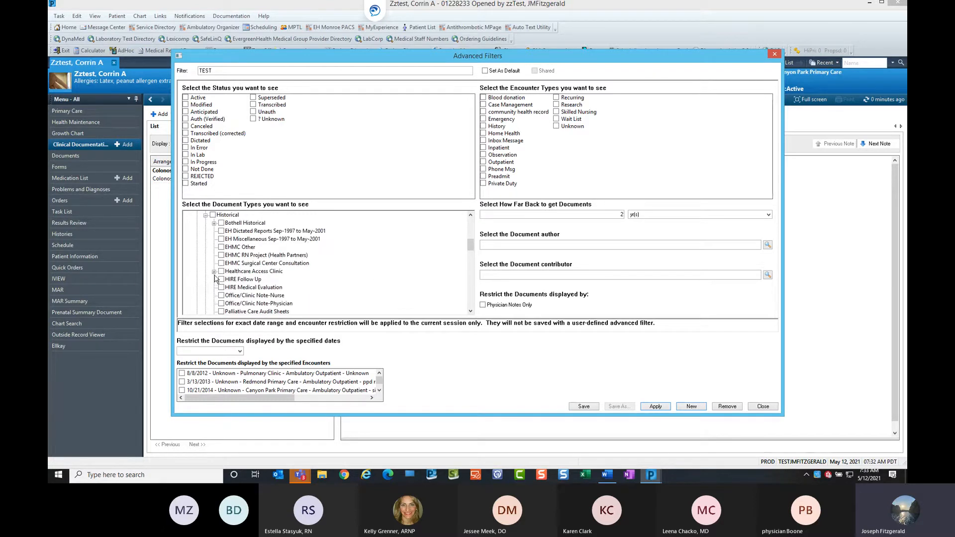
{"action": "left_click", "coordinate": [214, 272]}
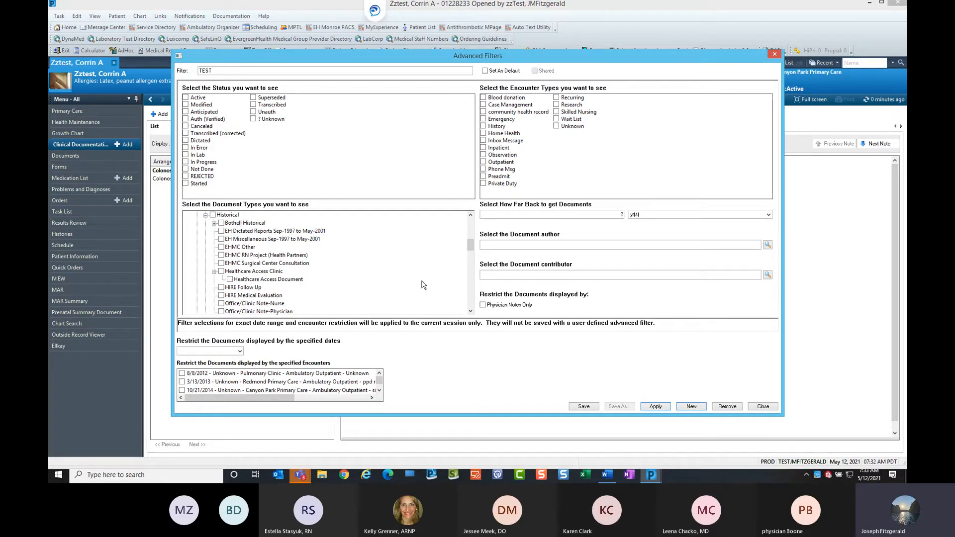
{"action": "left_click", "coordinate": [657, 406]}
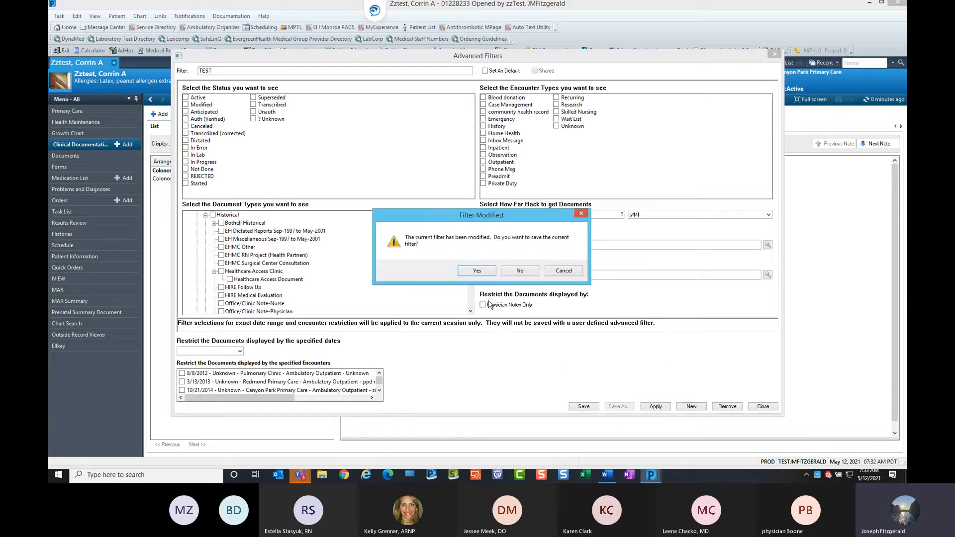
{"action": "left_click", "coordinate": [476, 271]}
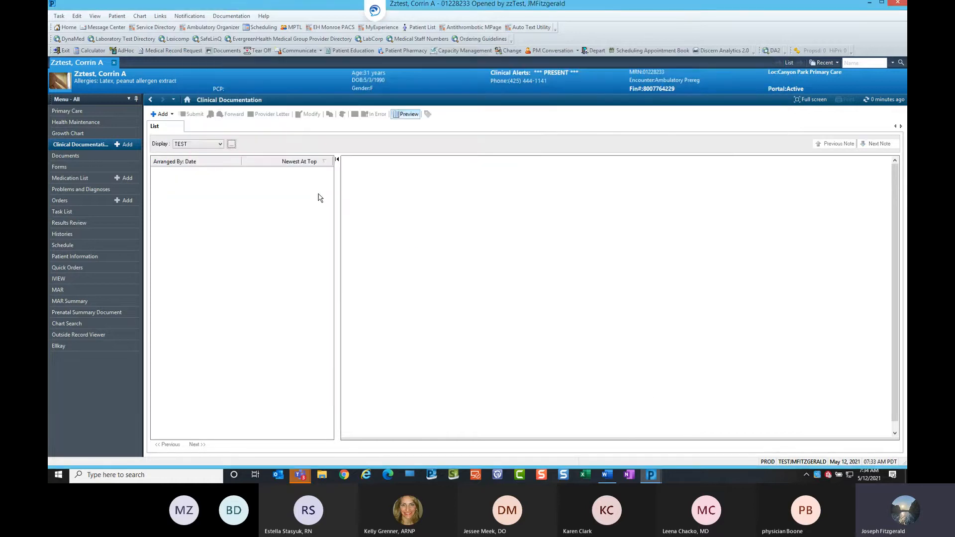
Switch the display filter to Procedures and back to TEST to compare the lists.
{"action": "left_click", "coordinate": [220, 145]}
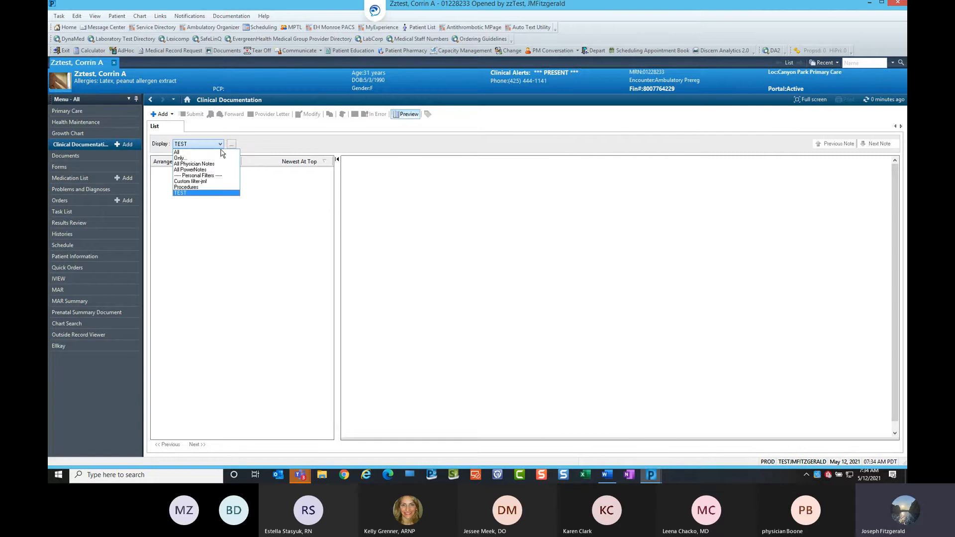
{"action": "left_click", "coordinate": [201, 187]}
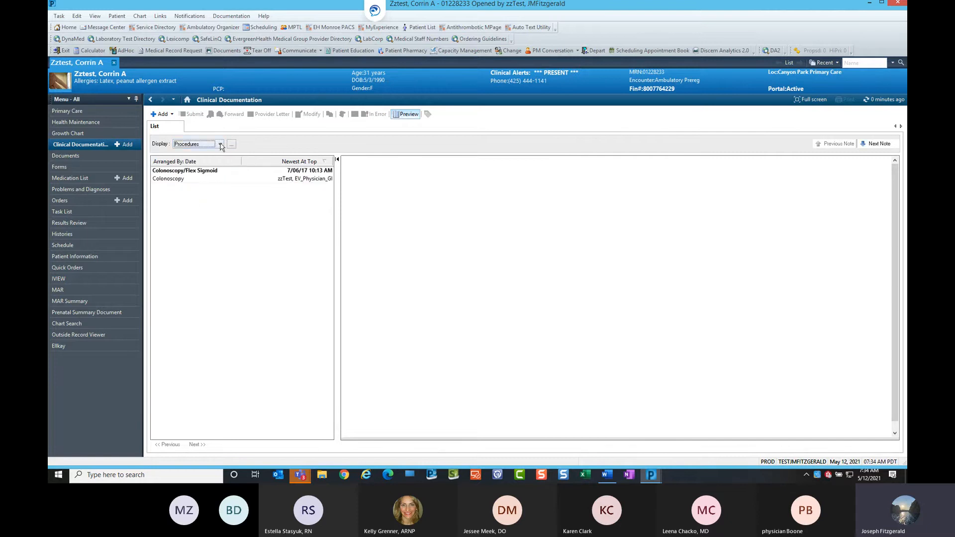
{"action": "left_click", "coordinate": [220, 144]}
{"action": "left_click", "coordinate": [205, 184]}
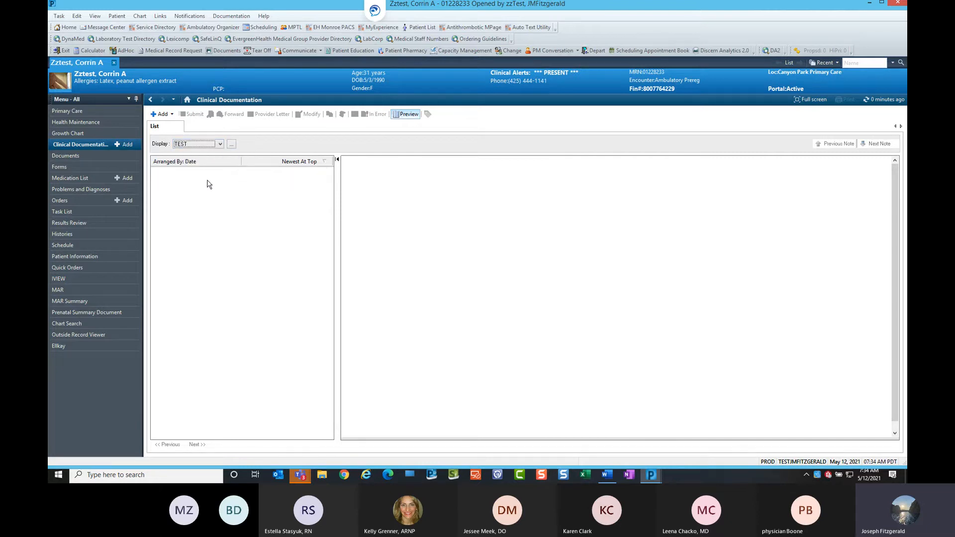
Add the whole Surgical/Procedural category to the TEST filter, apply and save it, then refresh the list.
{"action": "left_click", "coordinate": [231, 144]}
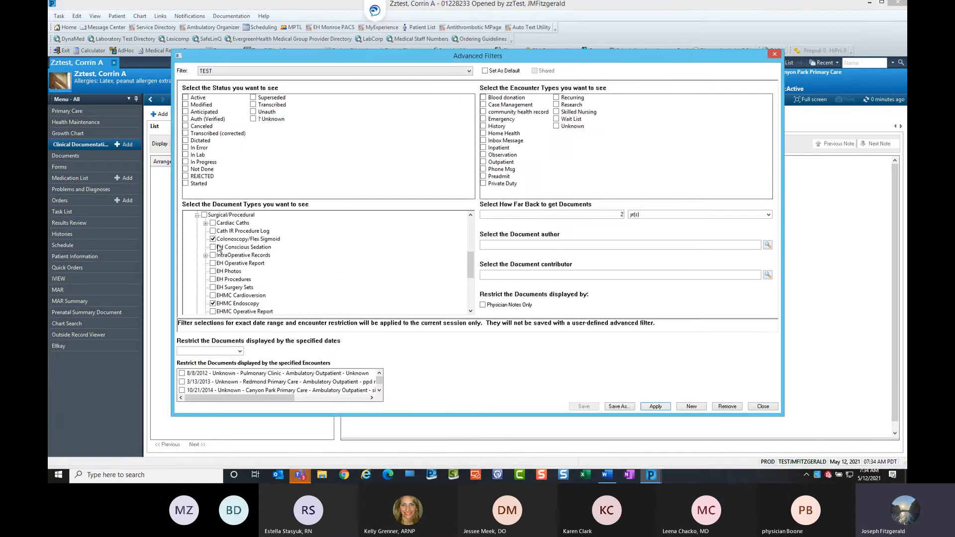
{"action": "scroll", "coordinate": [470, 261], "scroll_direction": "up", "scroll_amount": 1}
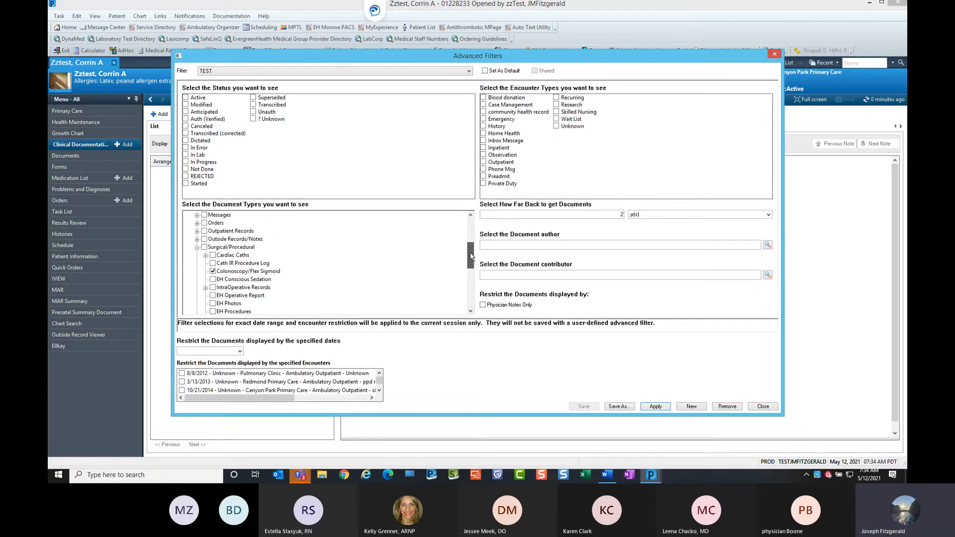
{"action": "left_click", "coordinate": [205, 247]}
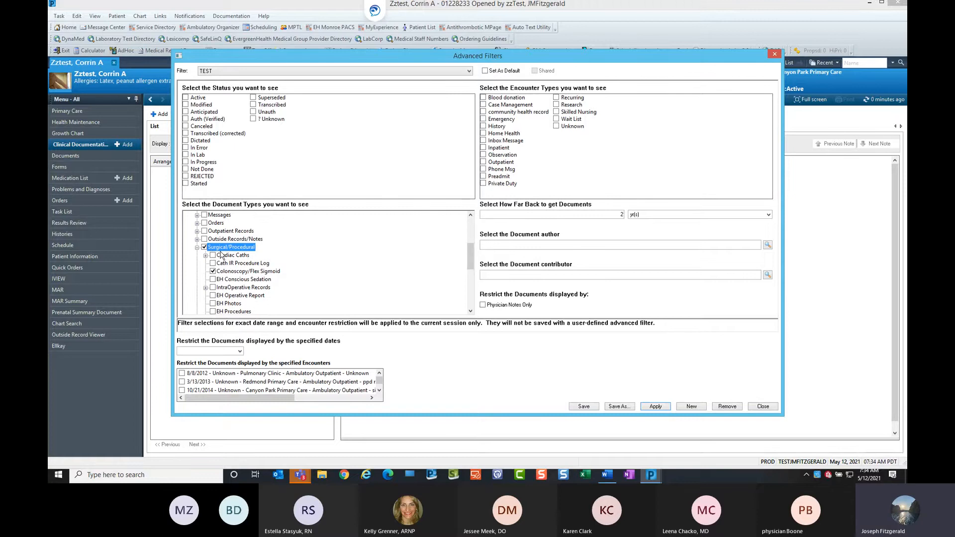
{"action": "left_click", "coordinate": [656, 407]}
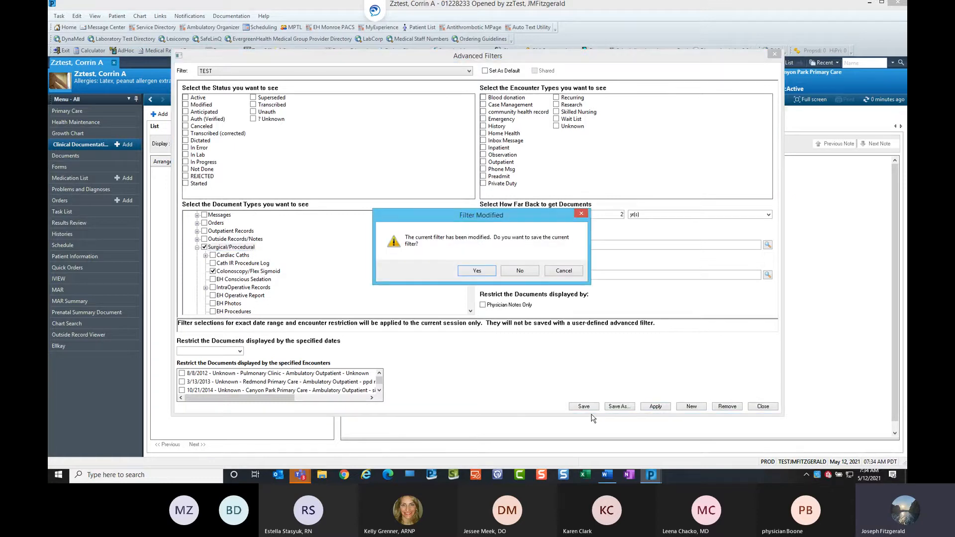
{"action": "left_click", "coordinate": [488, 272]}
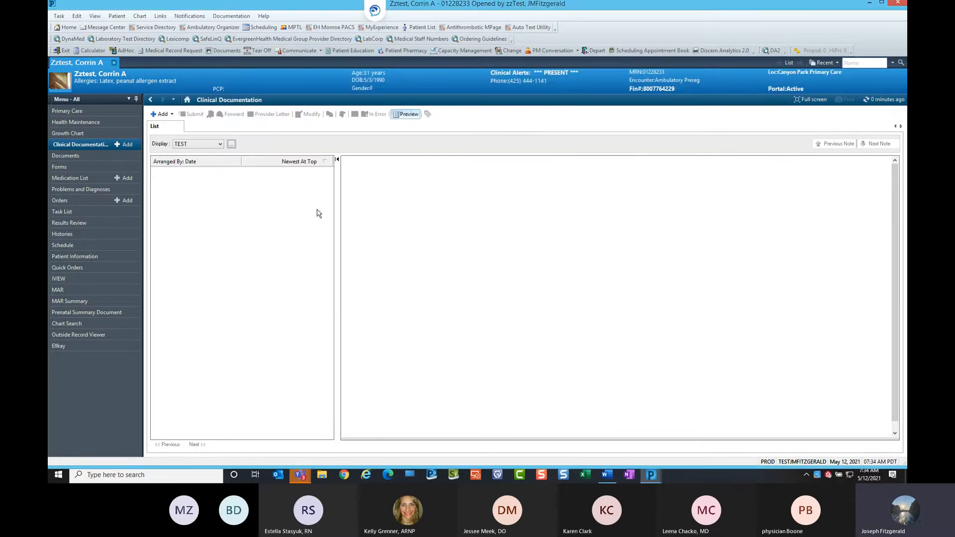
{"action": "left_click", "coordinate": [888, 101]}
{"action": "left_click", "coordinate": [219, 145]}
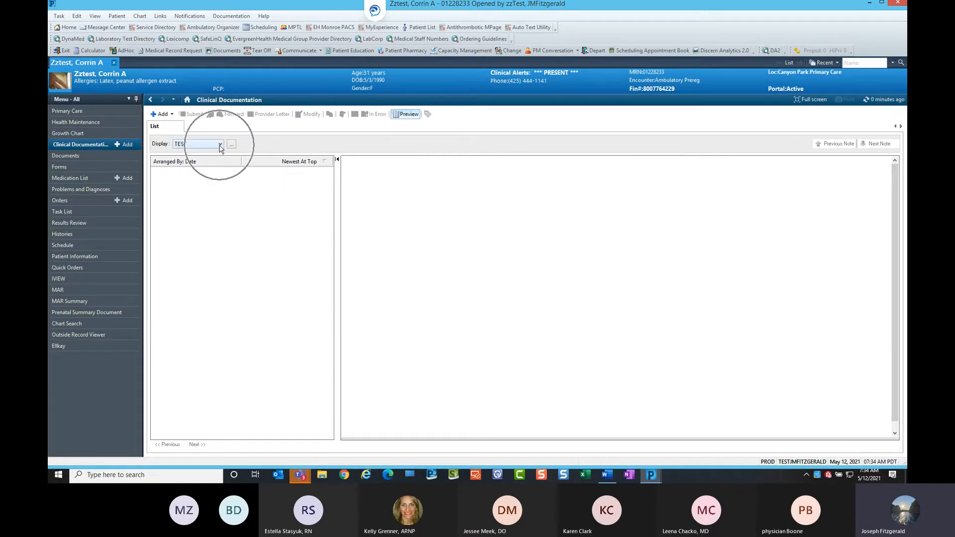
Switch the document display to the Procedures filter and open the Colonoscopy/Flex Sigmoid document to review it.
{"action": "left_click", "coordinate": [194, 187]}
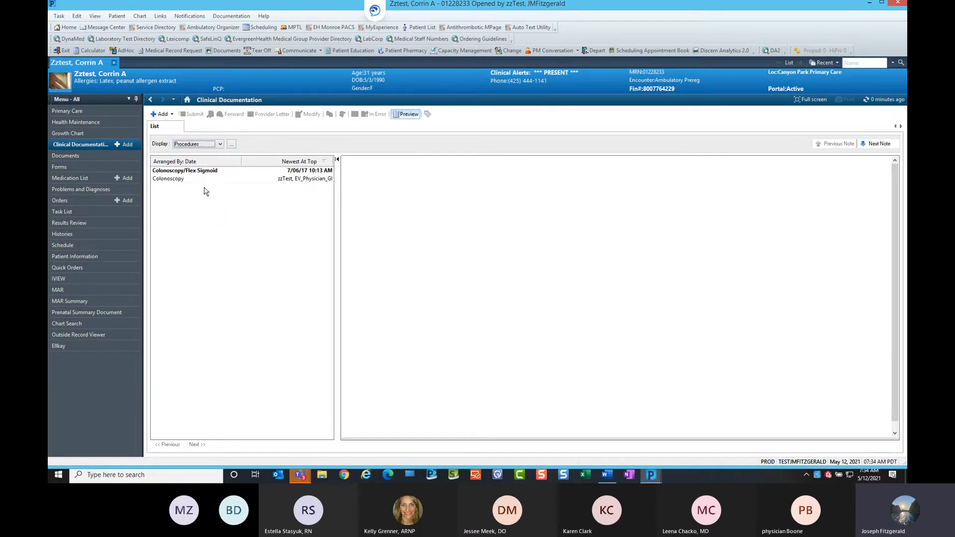
{"action": "left_click", "coordinate": [198, 179]}
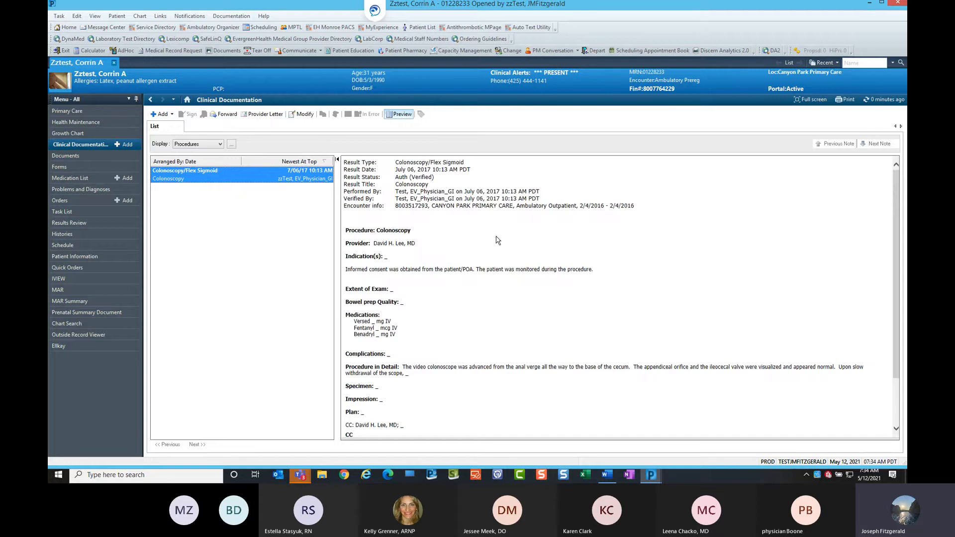
{"action": "scroll", "coordinate": [535, 268], "scroll_direction": "down", "scroll_amount": 2}
{"action": "scroll", "coordinate": [539, 280], "scroll_direction": "up", "scroll_amount": 2}
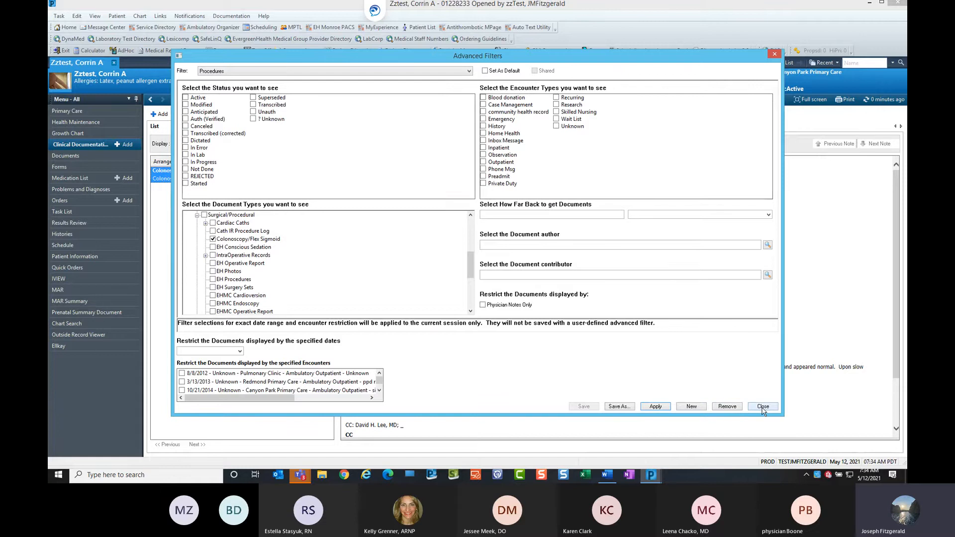
Delete the TEST custom filter in Advanced Filters and close the dialog.
{"action": "left_click", "coordinate": [468, 71]}
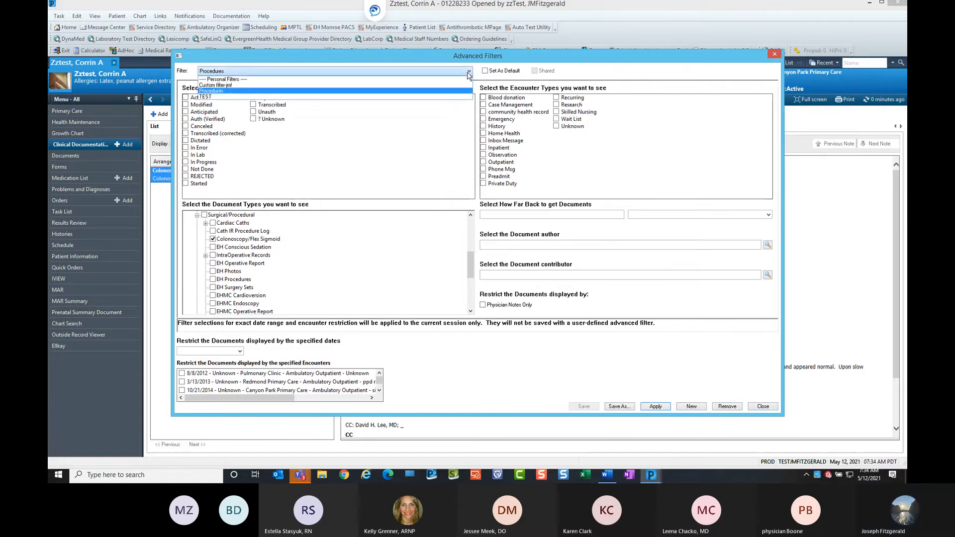
{"action": "left_click", "coordinate": [424, 97]}
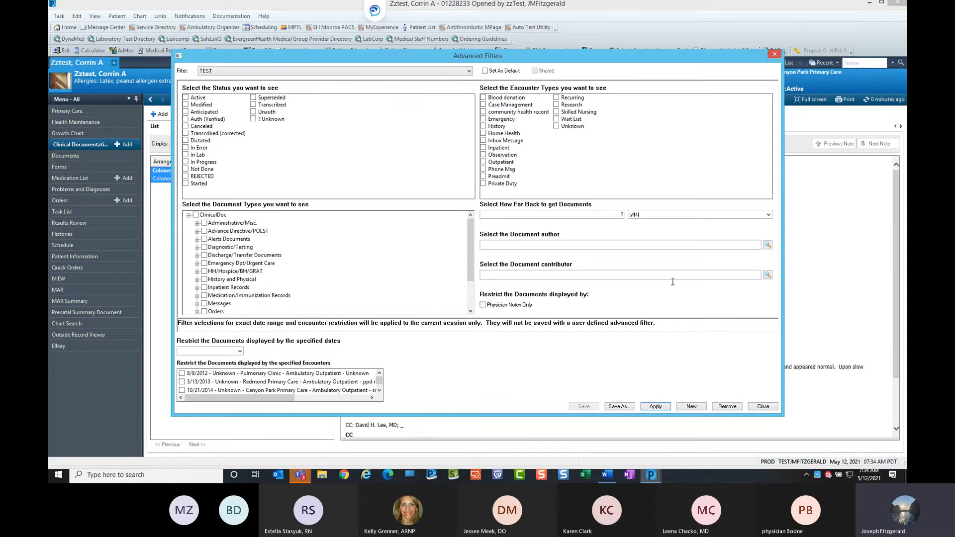
{"action": "left_click", "coordinate": [715, 406]}
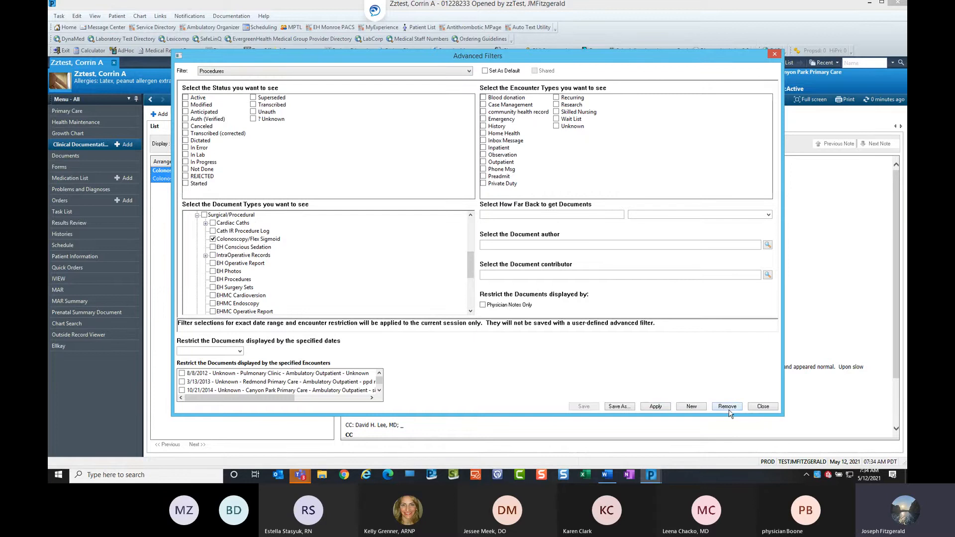
{"action": "left_click", "coordinate": [761, 406]}
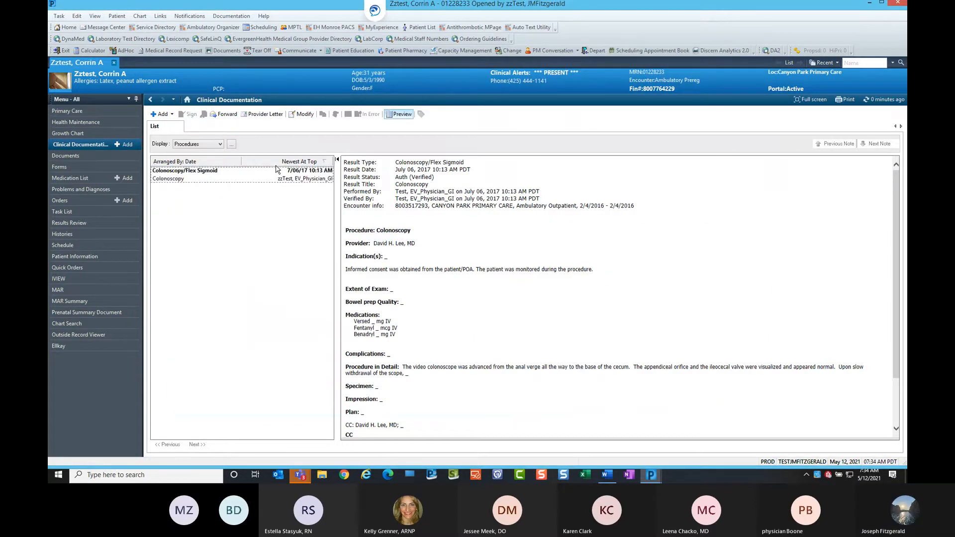
Return to the Primary Care workflow page and open the Labs section.
{"action": "left_click", "coordinate": [151, 100]}
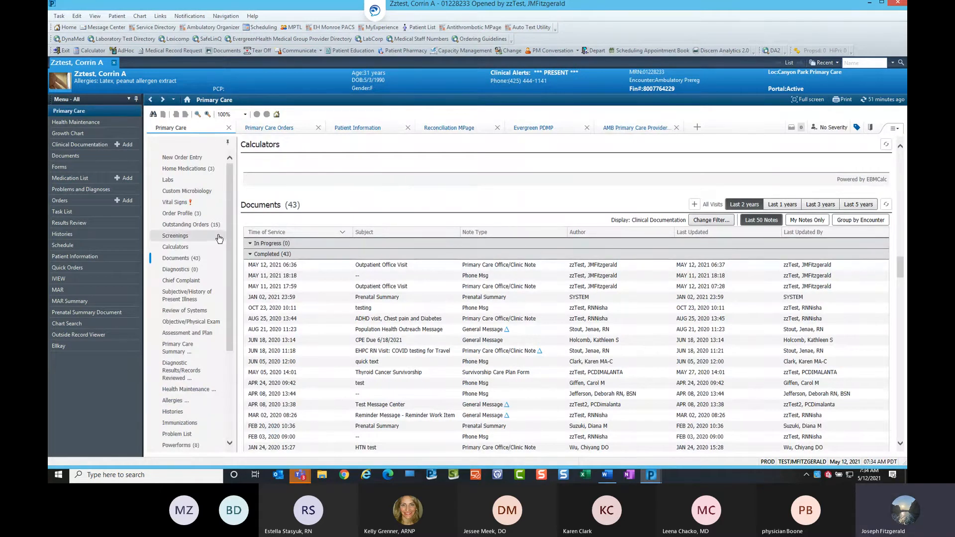
{"action": "scroll", "coordinate": [234, 246], "scroll_direction": "down", "scroll_amount": 1}
{"action": "scroll", "coordinate": [239, 277], "scroll_direction": "down", "scroll_amount": 3}
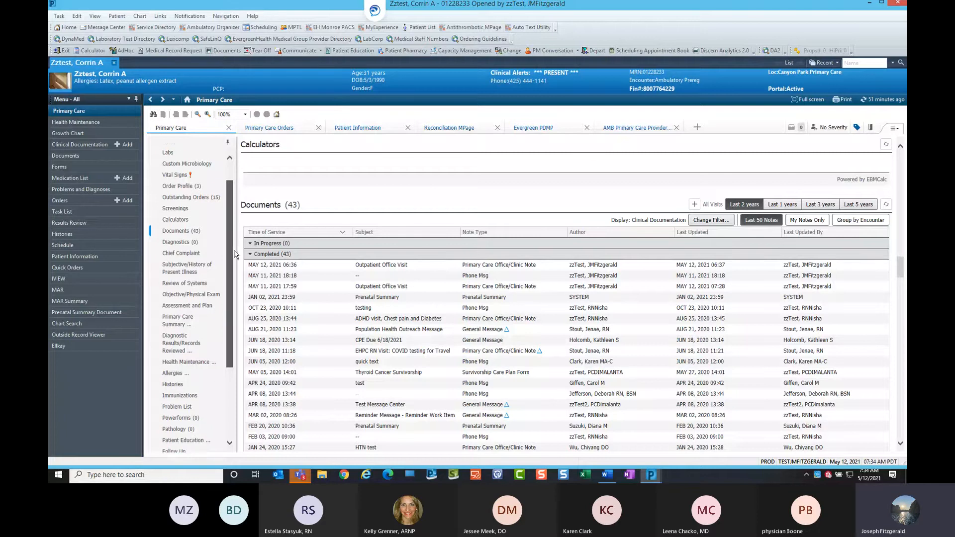
{"action": "scroll", "coordinate": [239, 278], "scroll_direction": "down", "scroll_amount": 4}
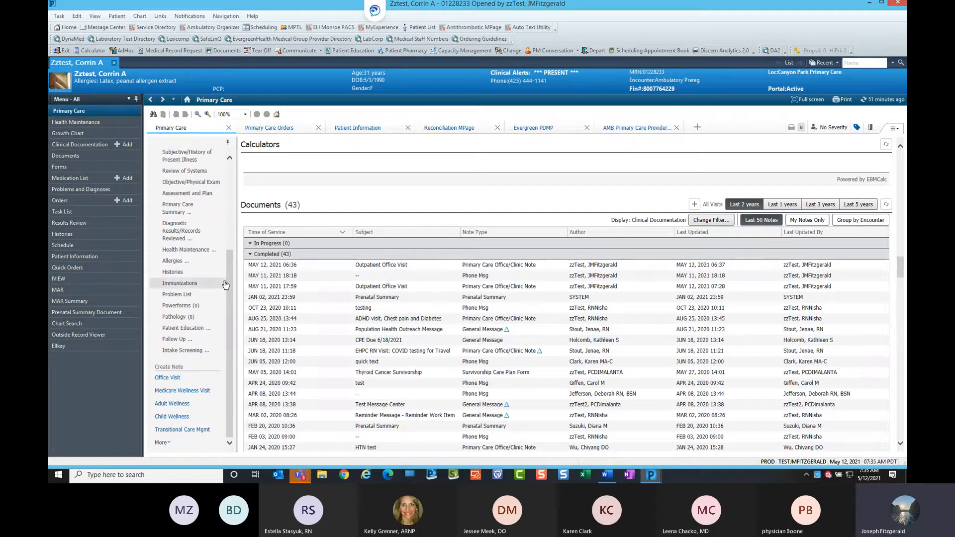
{"action": "scroll", "coordinate": [231, 277], "scroll_direction": "up", "scroll_amount": 3}
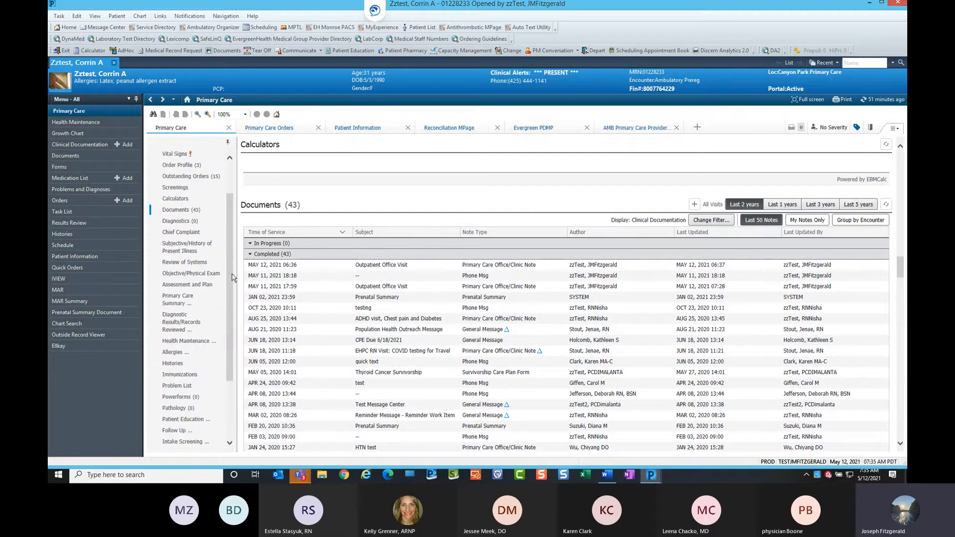
{"action": "scroll", "coordinate": [232, 236], "scroll_direction": "up", "scroll_amount": 3}
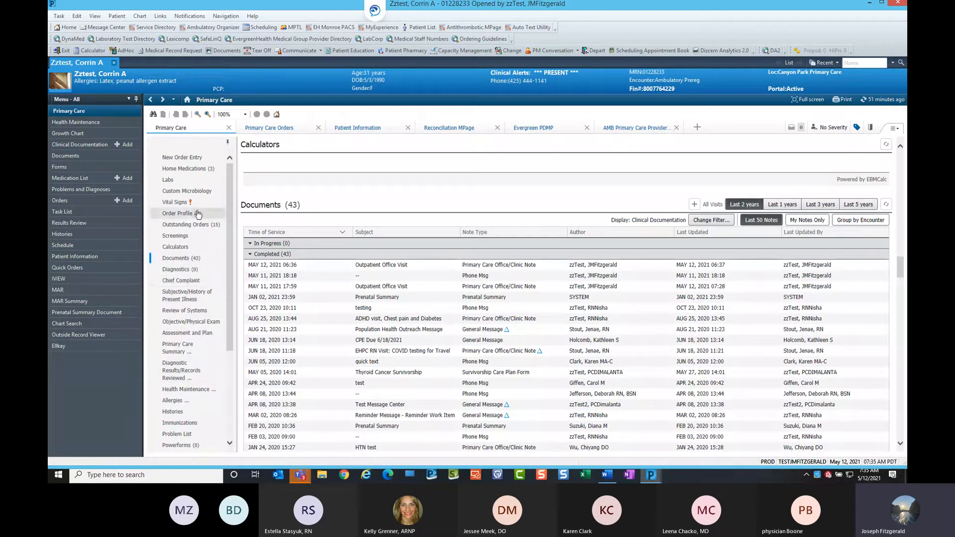
{"action": "left_click", "coordinate": [171, 182]}
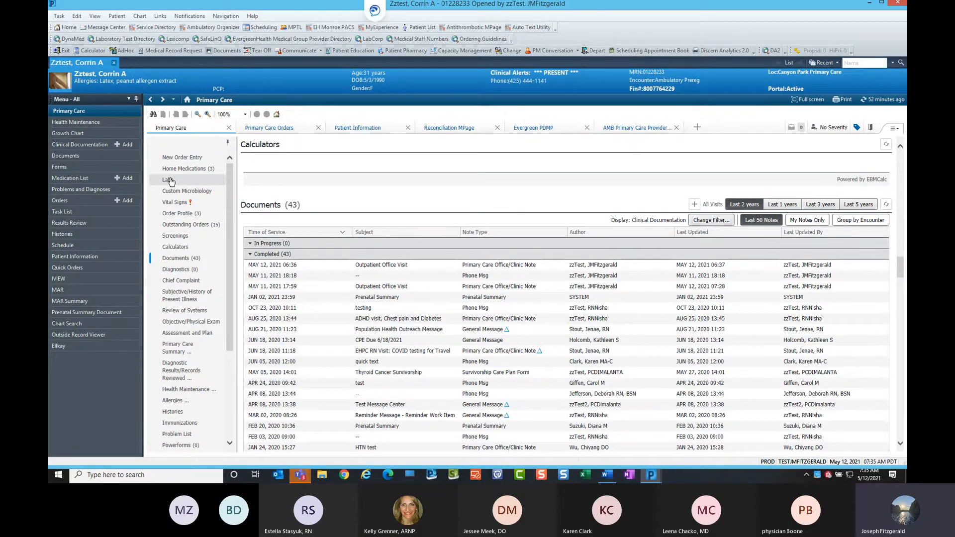
{"action": "left_click", "coordinate": [170, 181]}
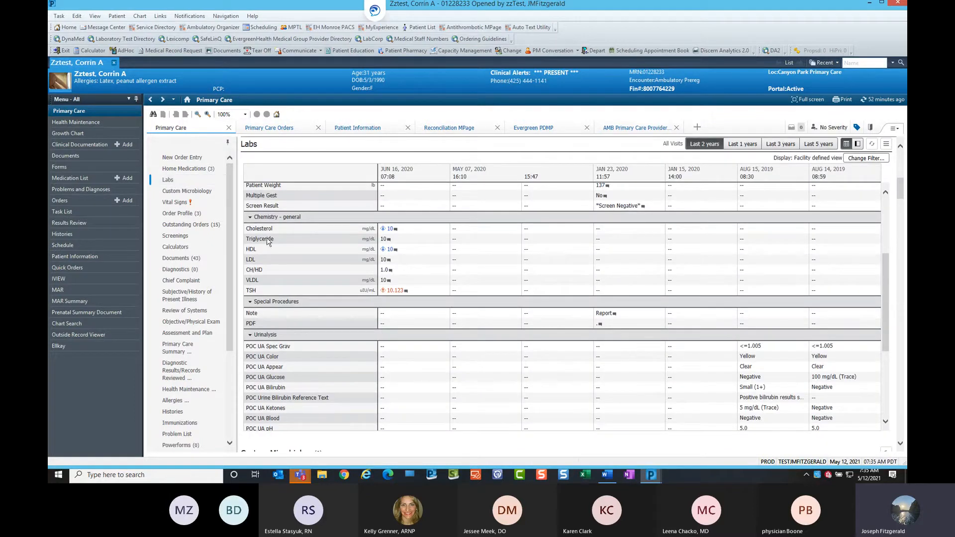
{"action": "scroll", "coordinate": [743, 263], "scroll_direction": "up", "scroll_amount": 6}
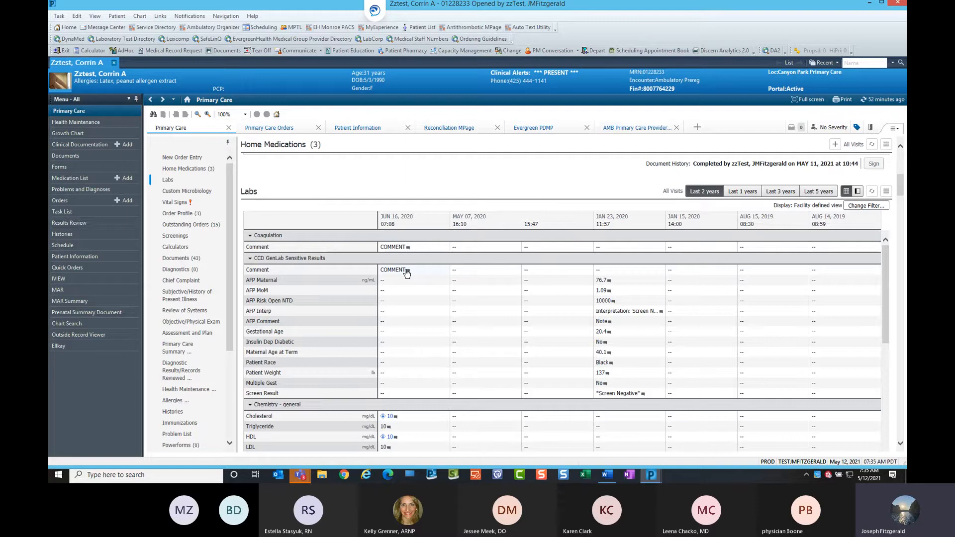
{"action": "scroll", "coordinate": [475, 346], "scroll_direction": "down", "scroll_amount": 1}
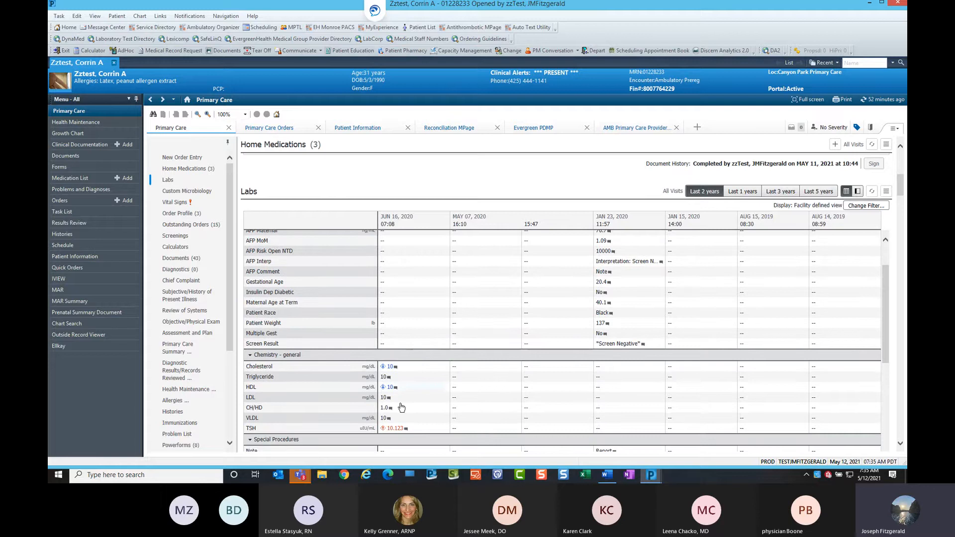
Try selecting the June 16, 2020 cholesterol, HDL and TSH results and close the selection panel.
{"action": "left_click", "coordinate": [394, 368]}
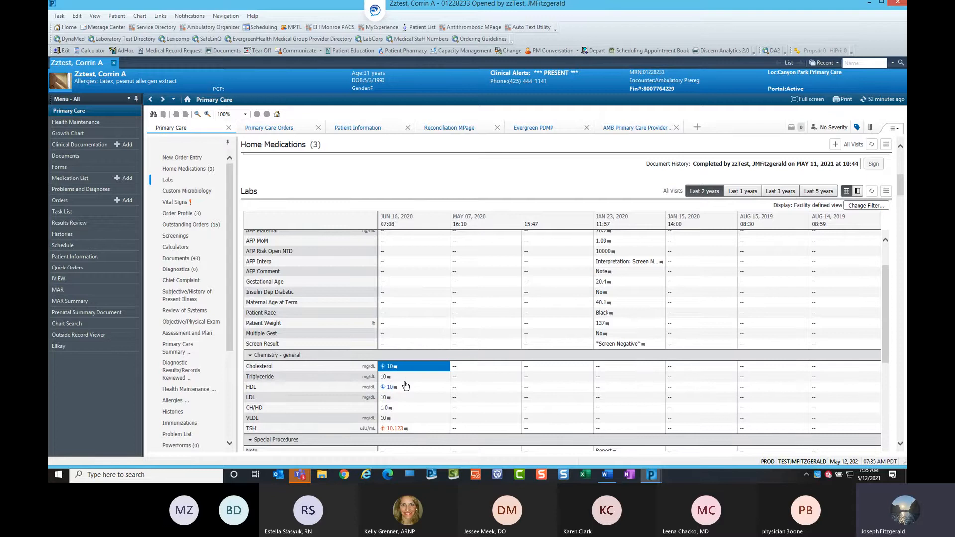
{"action": "left_click", "coordinate": [393, 390], "text": "ctrl"}
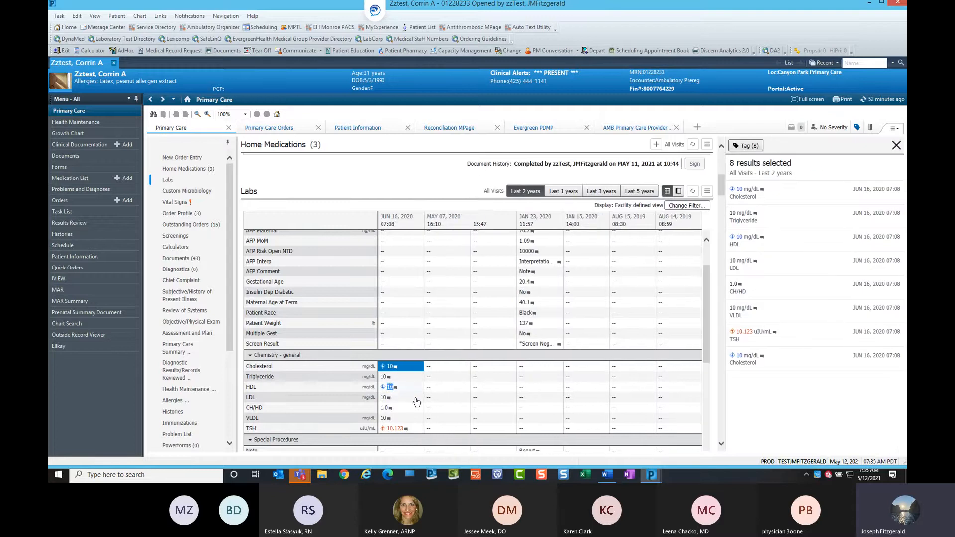
{"action": "left_click", "coordinate": [397, 429], "text": "ctrl"}
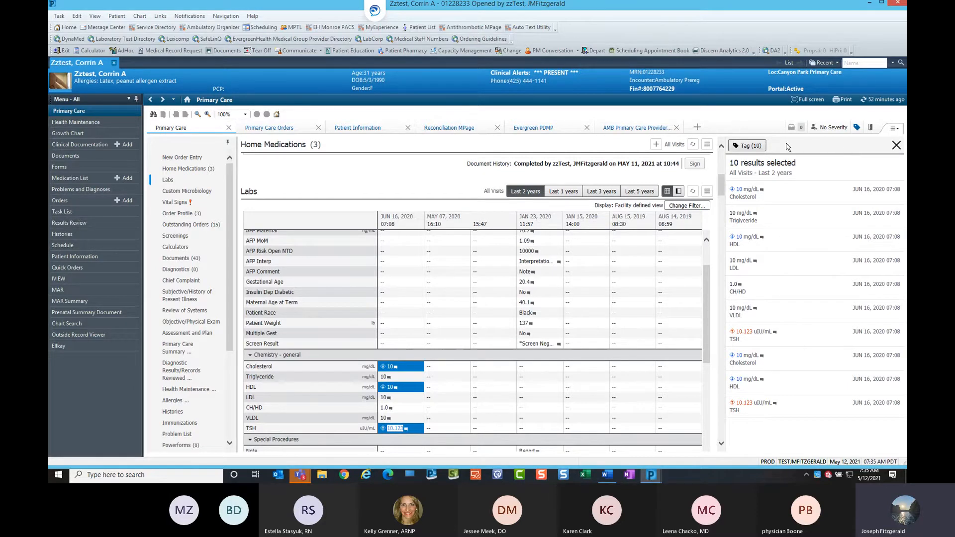
{"action": "left_click", "coordinate": [896, 145]}
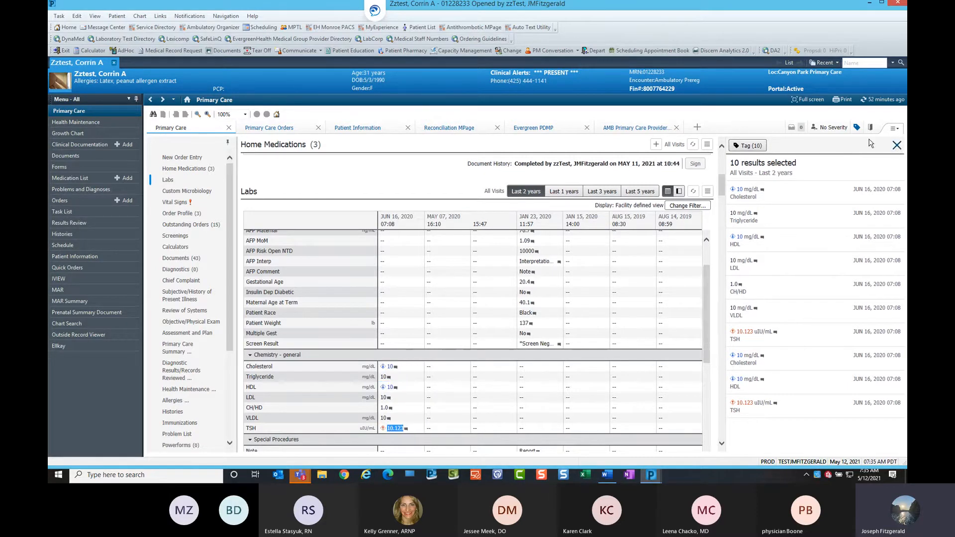
Remove all items from the tagged items list.
{"action": "left_click", "coordinate": [858, 129]}
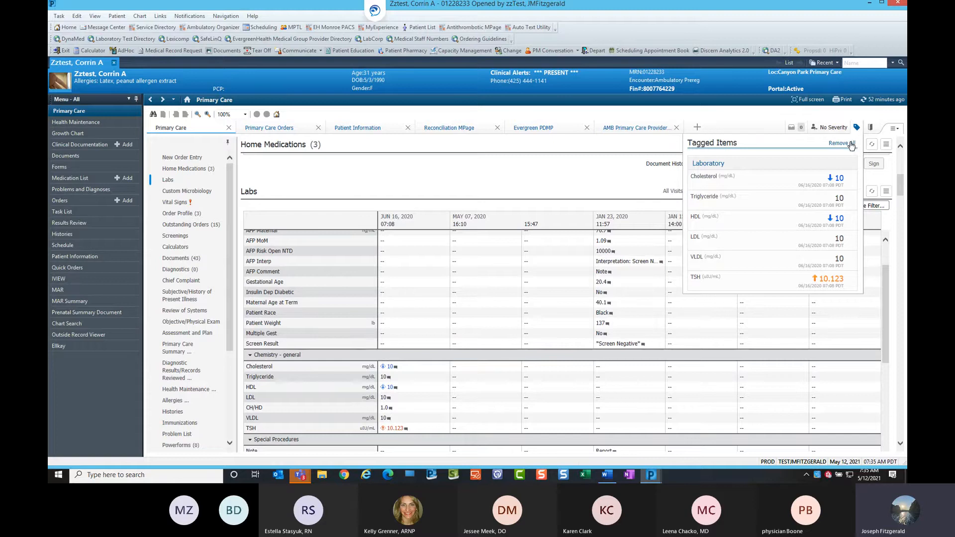
{"action": "left_click", "coordinate": [844, 143]}
{"action": "left_click", "coordinate": [815, 168]}
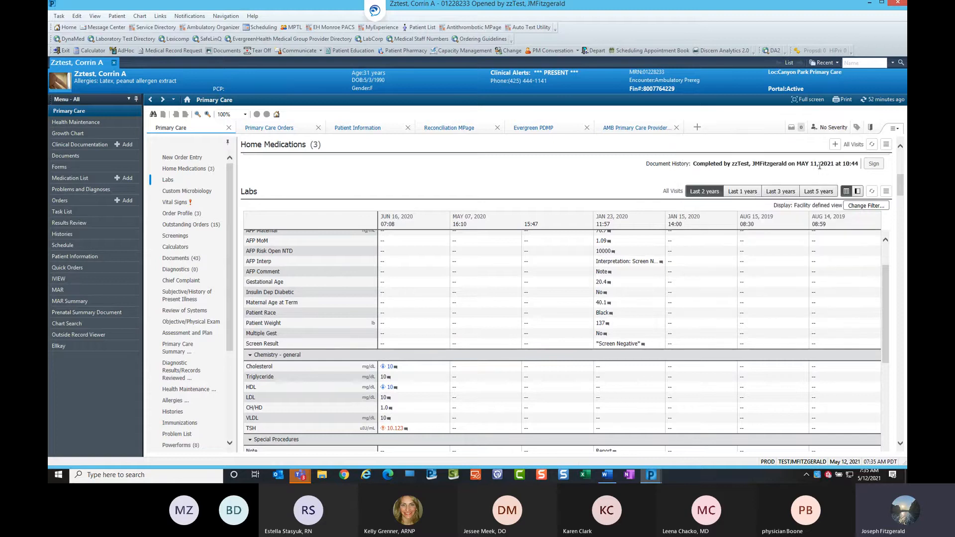
Select the June 16, 2020 cholesterol, HDL and TSH results and tag them.
{"action": "left_click", "coordinate": [389, 367]}
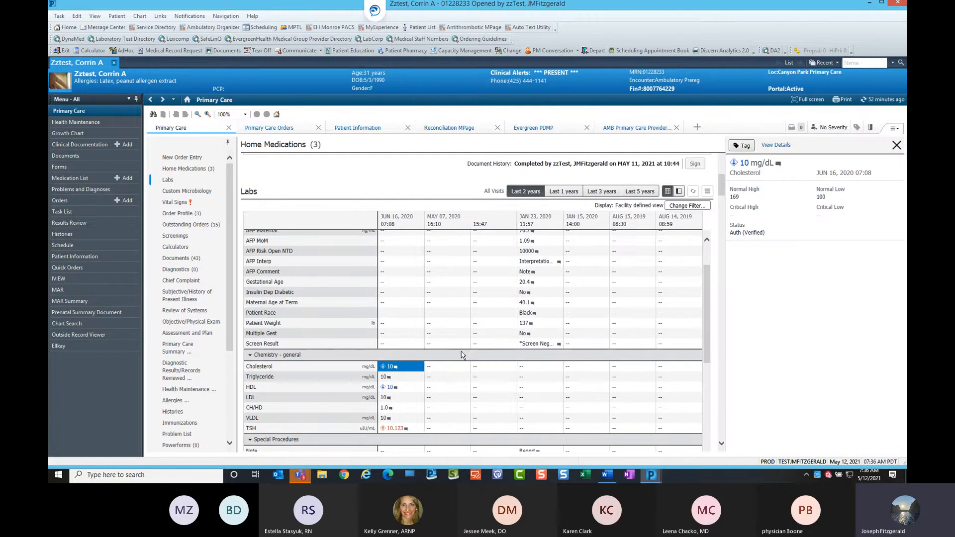
{"action": "scroll", "coordinate": [625, 362], "scroll_direction": "down", "scroll_amount": 2}
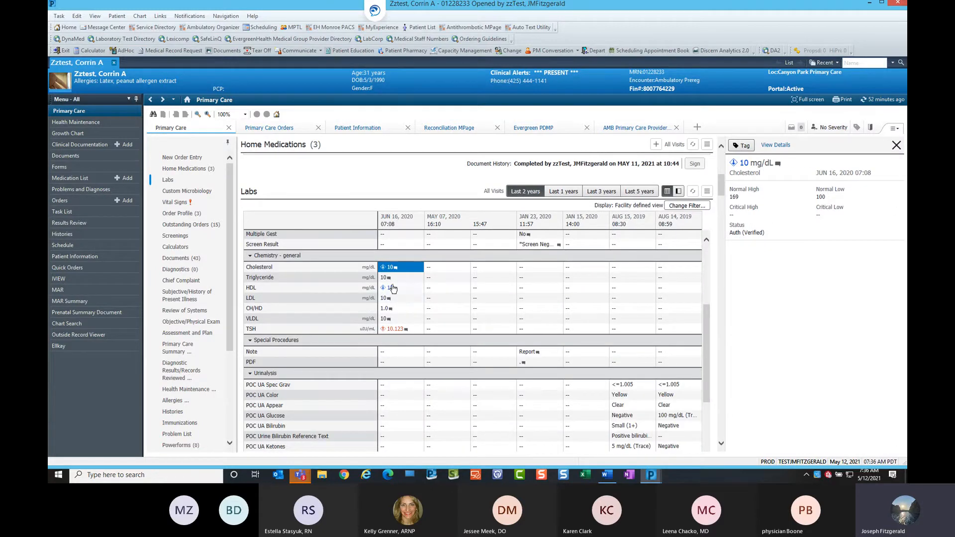
{"action": "left_click", "coordinate": [392, 289], "text": "ctrl"}
{"action": "left_click", "coordinate": [396, 329], "text": "ctrl"}
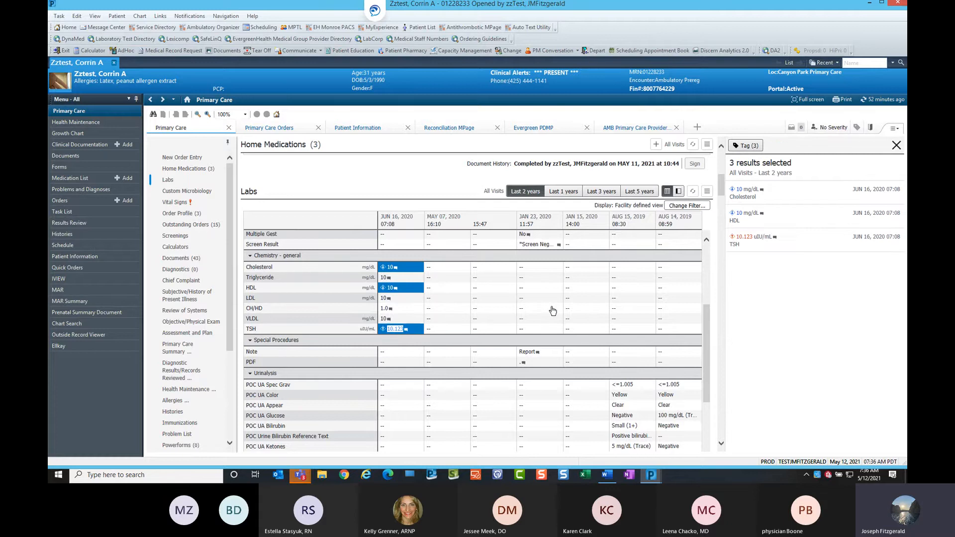
{"action": "left_click", "coordinate": [740, 148]}
{"action": "left_click", "coordinate": [552, 286]}
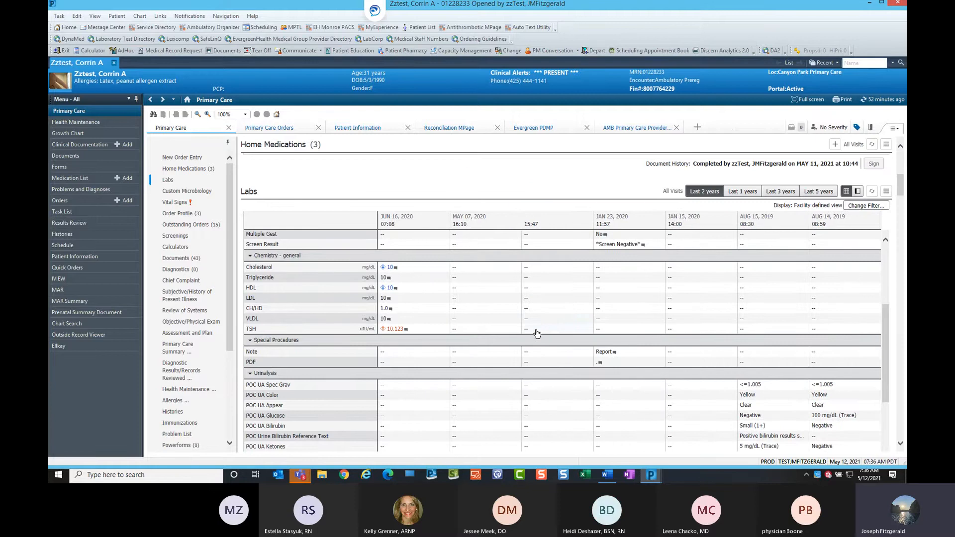
Tag the January 23, 2020 Maternal Age at Term result.
{"action": "scroll", "coordinate": [614, 302], "scroll_direction": "up", "scroll_amount": 2}
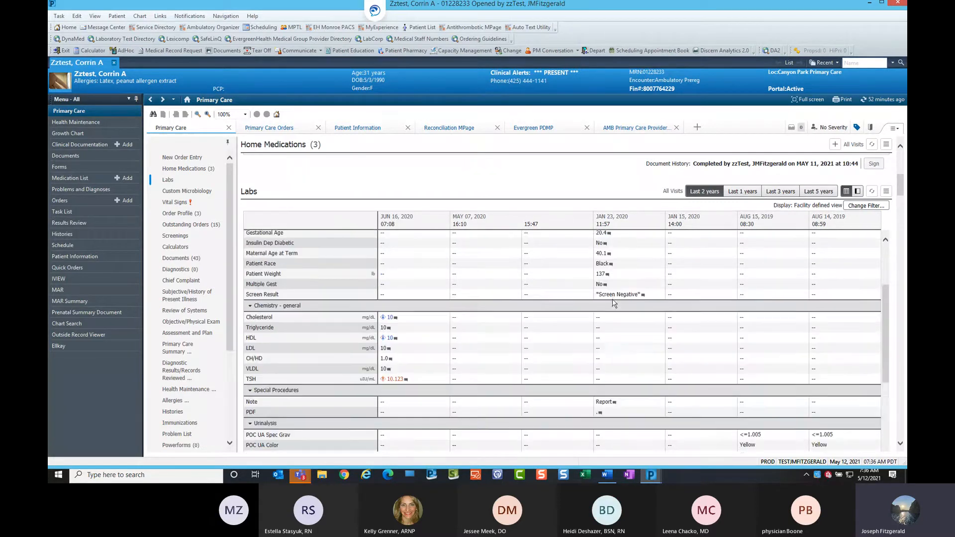
{"action": "scroll", "coordinate": [614, 302], "scroll_direction": "up", "scroll_amount": 2}
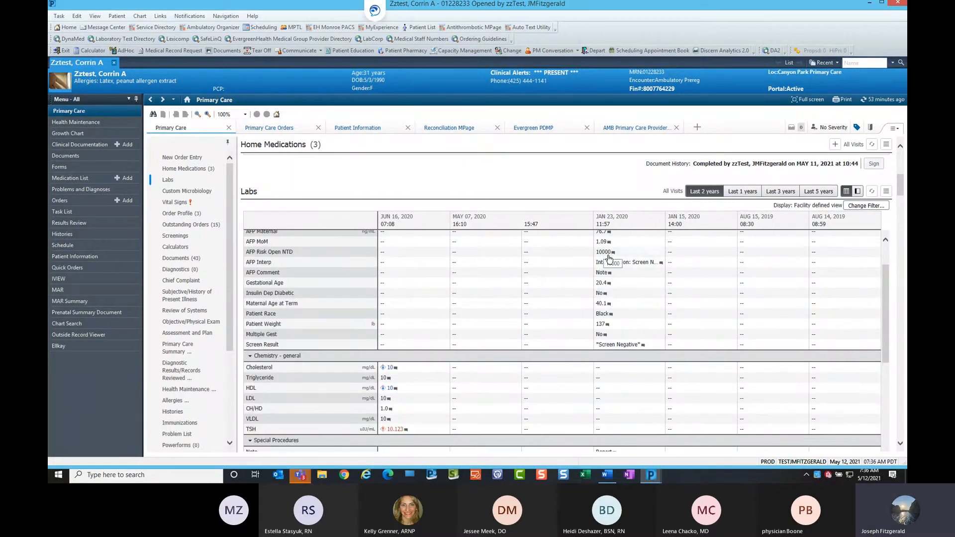
{"action": "left_click", "coordinate": [603, 304]}
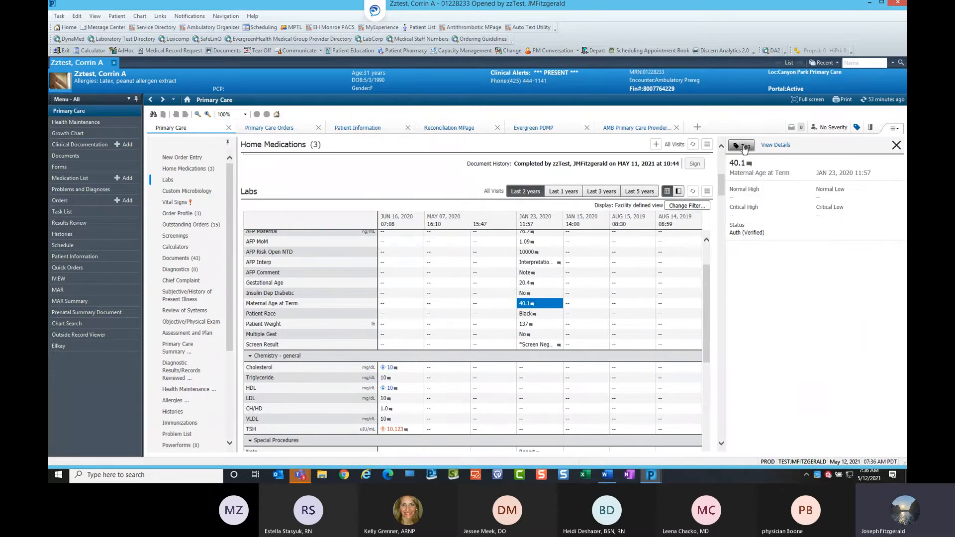
{"action": "left_click", "coordinate": [745, 147]}
Select the January 23, 2020 results from AFP Maternal through Screen Result and tag all 12 of them.
{"action": "scroll", "coordinate": [706, 272], "scroll_direction": "up", "scroll_amount": 2}
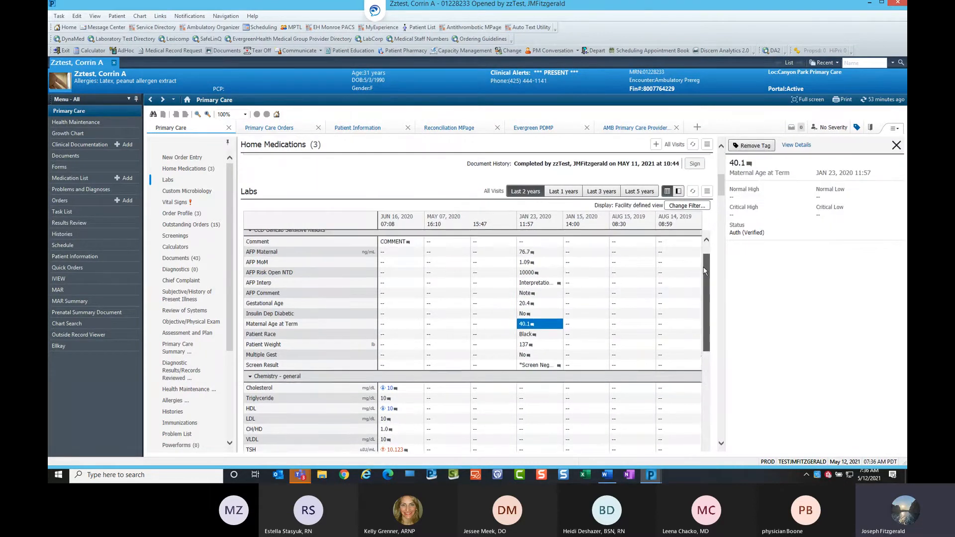
{"action": "scroll", "coordinate": [705, 271], "scroll_direction": "up", "scroll_amount": 1}
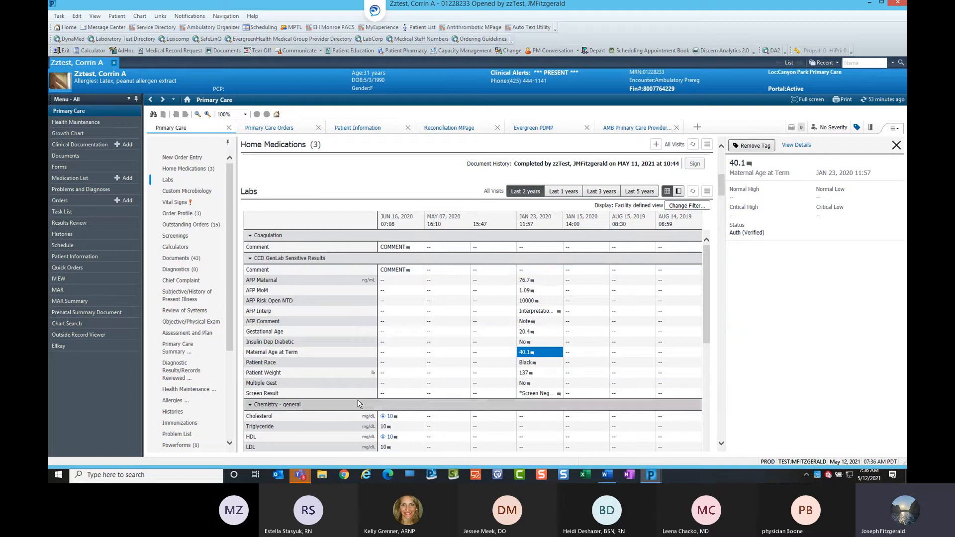
{"action": "left_click", "coordinate": [533, 282]}
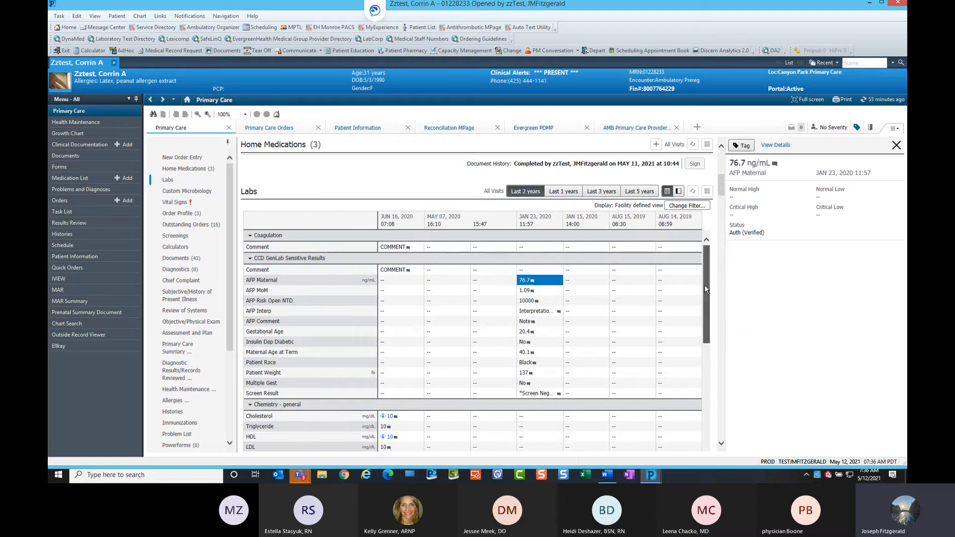
{"action": "left_click_drag", "start_coordinate": [704, 285], "coordinate": [704, 305]}
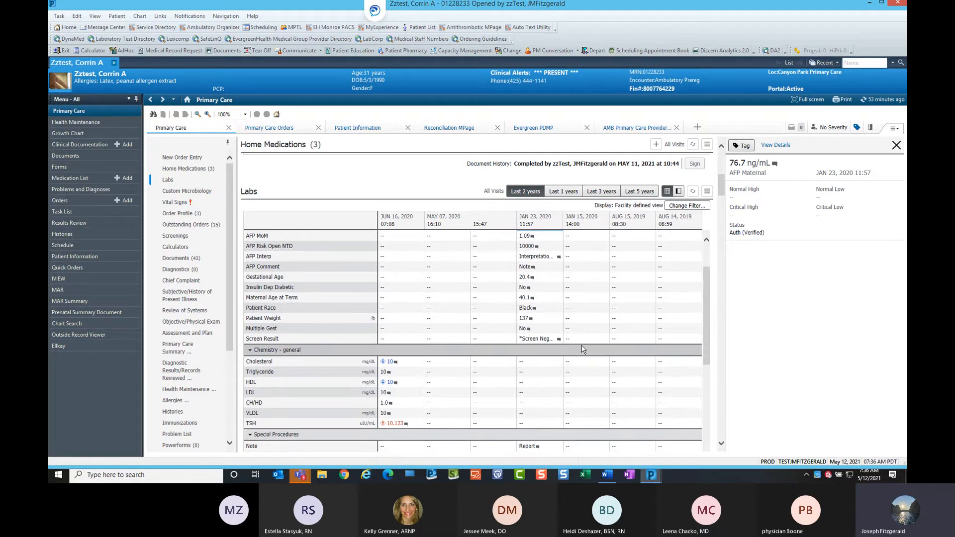
{"action": "left_click", "coordinate": [535, 339], "text": "shift"}
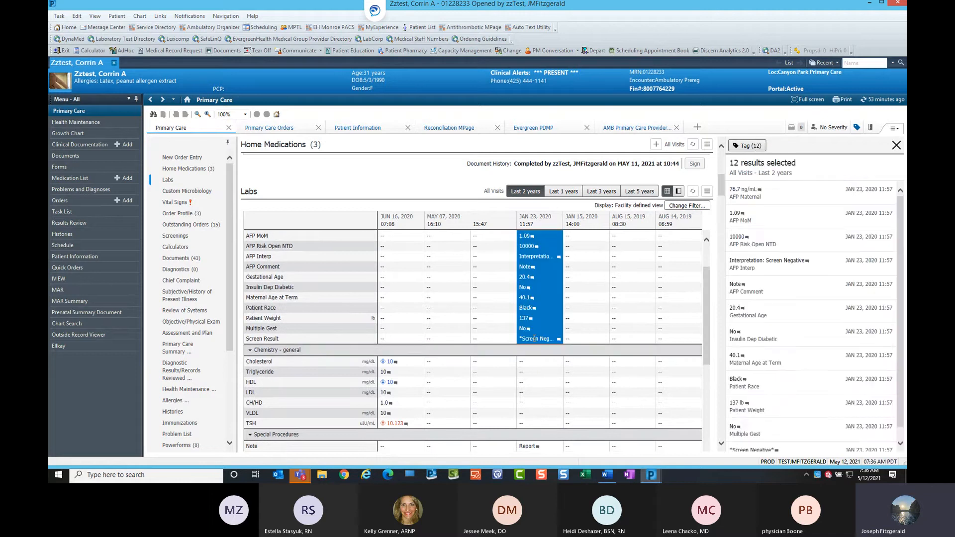
{"action": "left_click", "coordinate": [744, 146]}
Select the June 16, 2020 results from Cholesterol through TSH and tag all 7 of them.
{"action": "scroll", "coordinate": [493, 363], "scroll_direction": "down", "scroll_amount": 2}
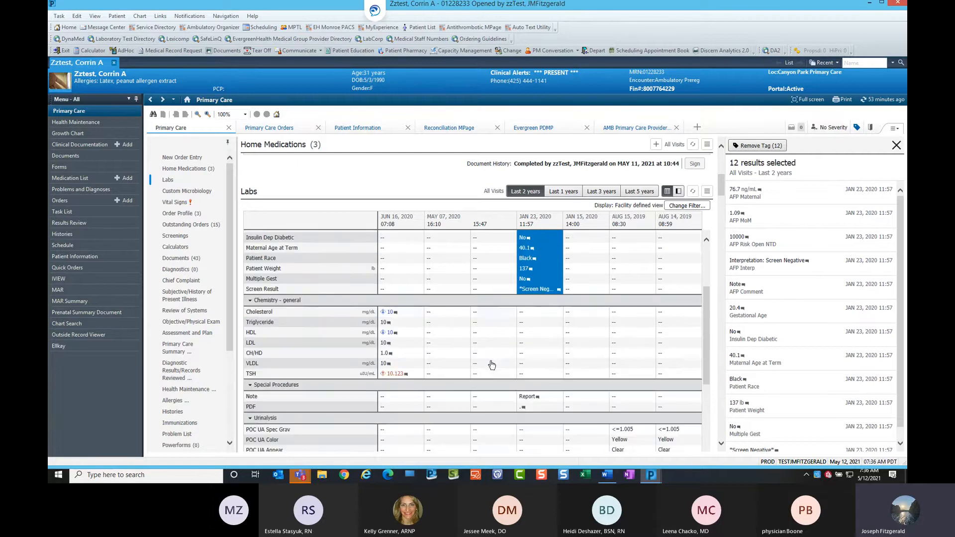
{"action": "left_click", "coordinate": [391, 312]}
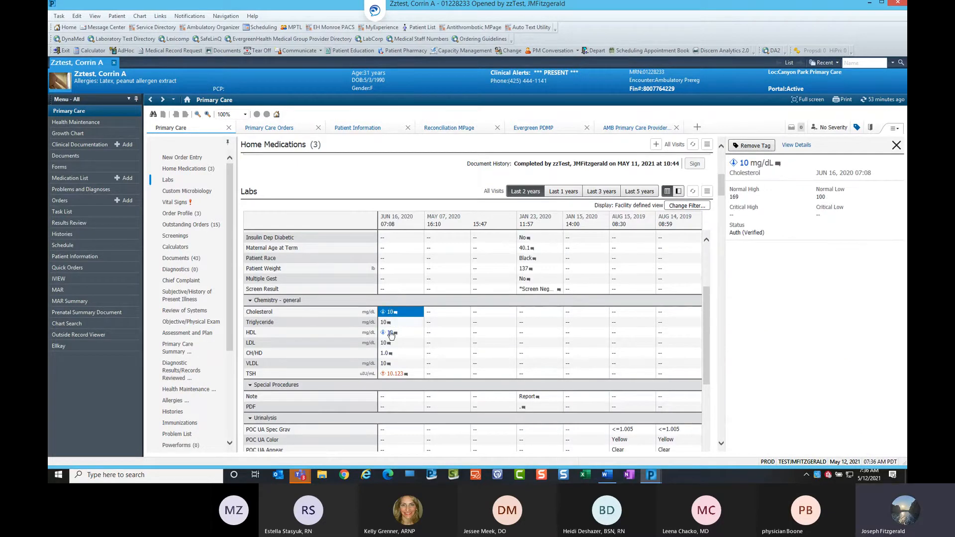
{"action": "left_click", "coordinate": [394, 375], "text": "shift"}
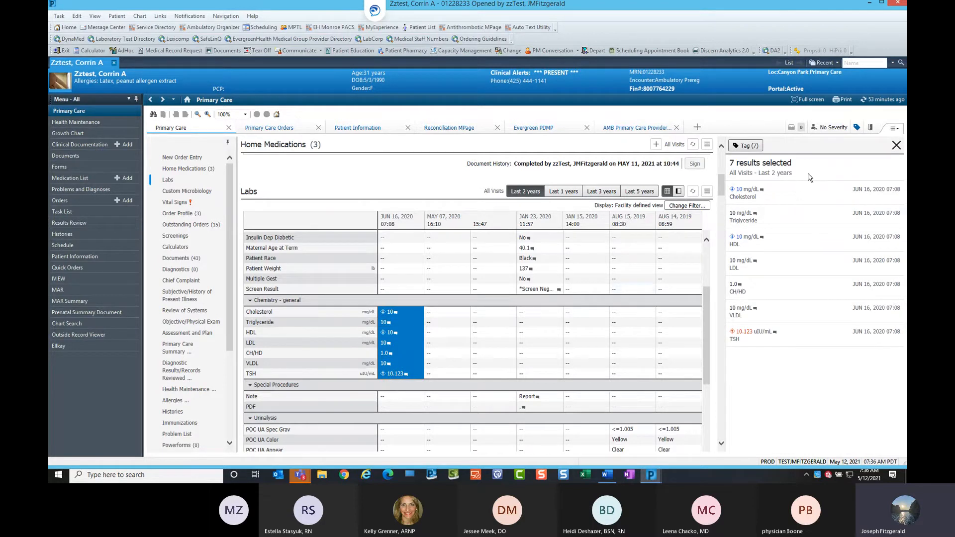
{"action": "left_click", "coordinate": [754, 147]}
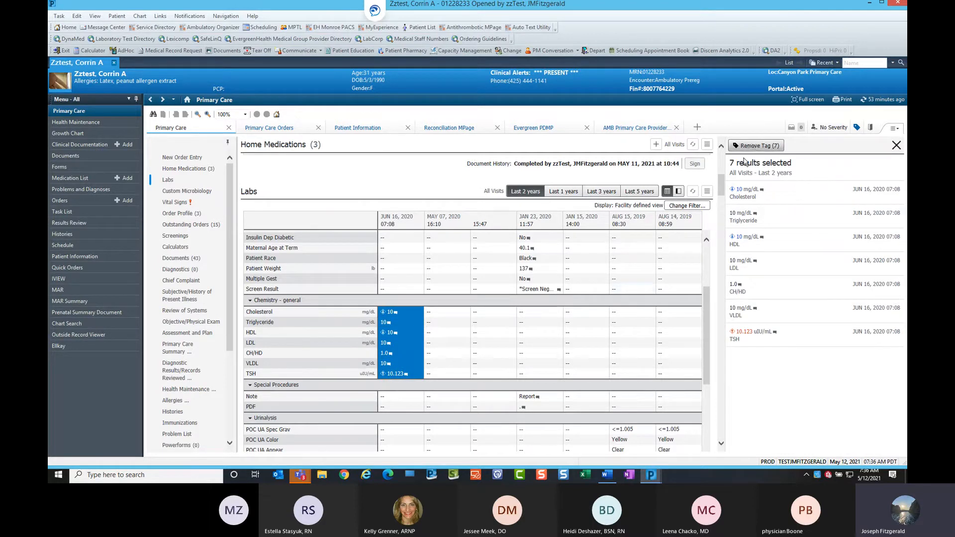
Review the lab results below the tagged chemistry rows and close the tag results panel.
{"action": "scroll", "coordinate": [537, 348], "scroll_direction": "down", "scroll_amount": 3}
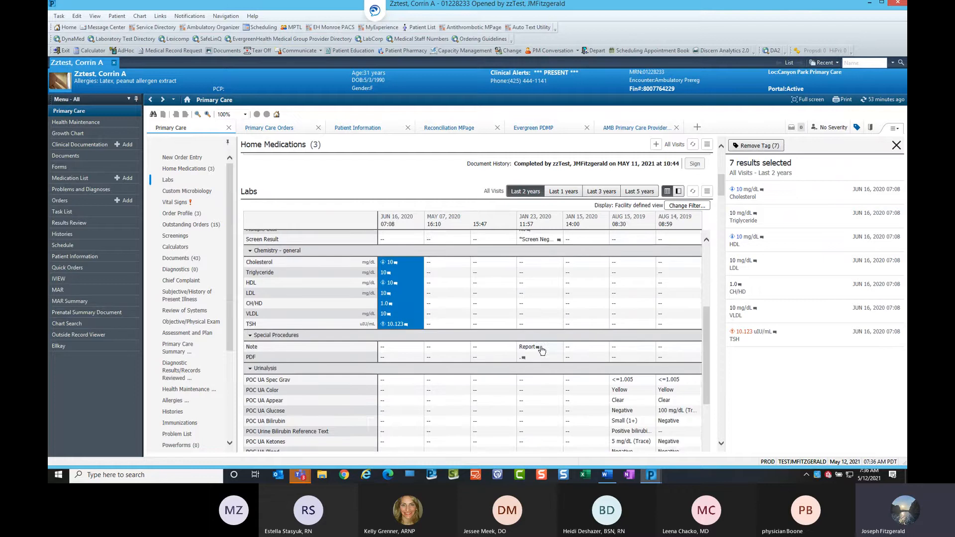
{"action": "scroll", "coordinate": [542, 349], "scroll_direction": "down", "scroll_amount": 3}
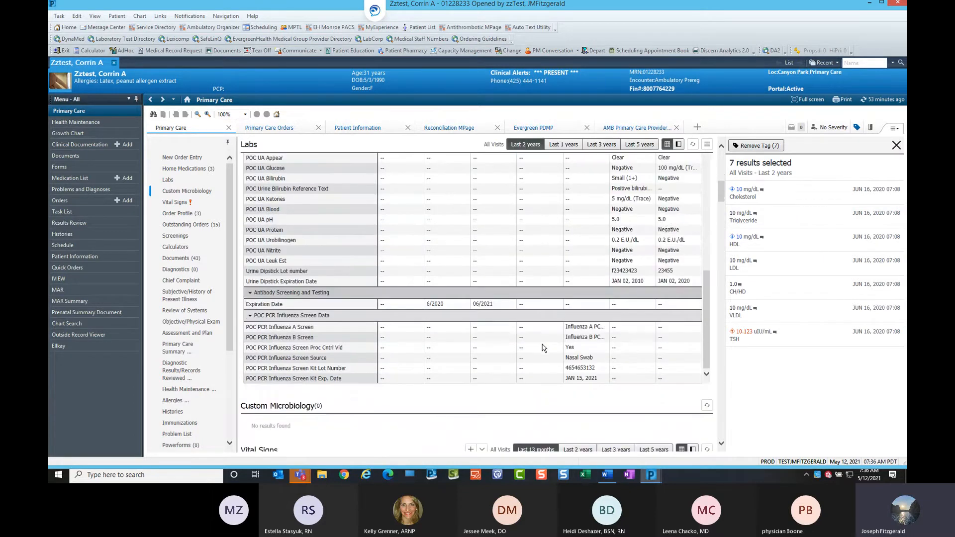
{"action": "scroll", "coordinate": [457, 331], "scroll_direction": "up", "scroll_amount": 3}
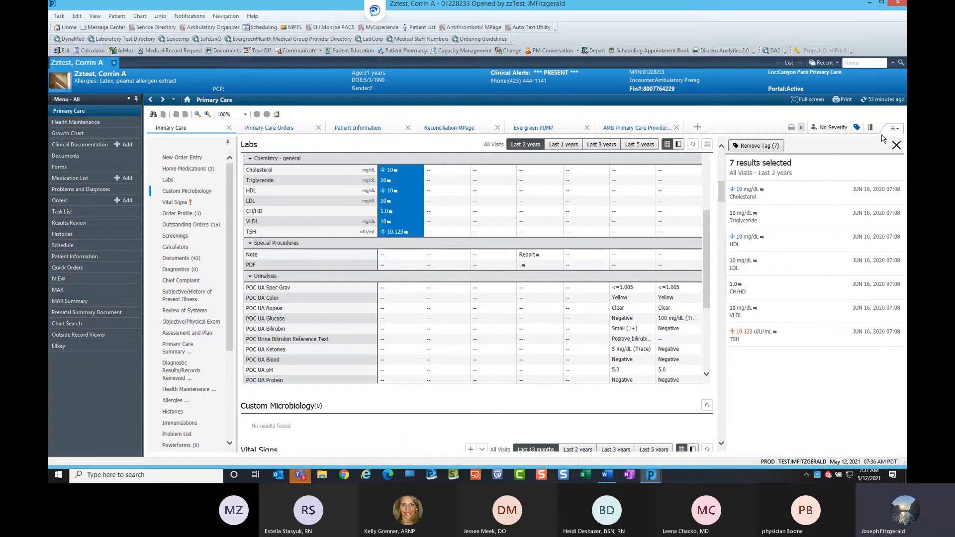
{"action": "left_click", "coordinate": [896, 146]}
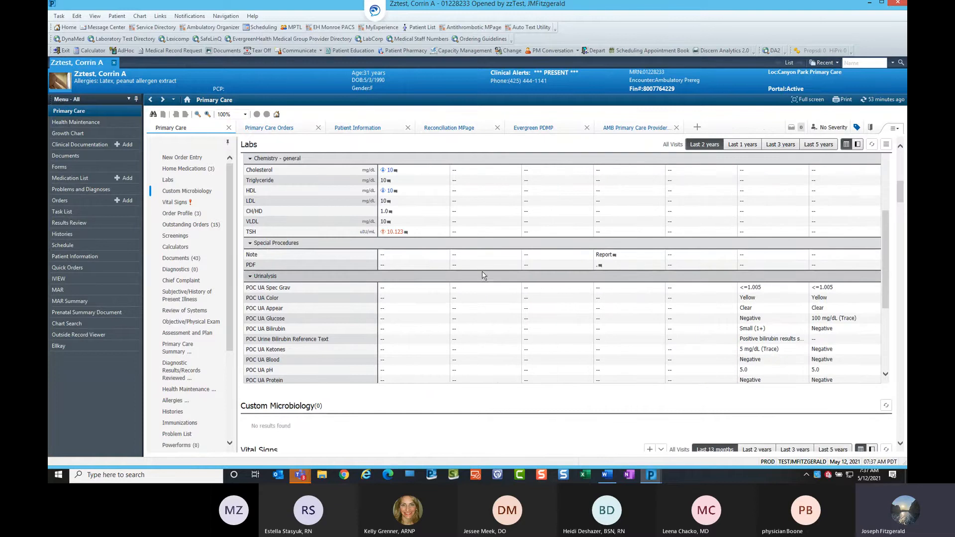
Scroll through the Labs results and switch the Labs view to the last 5 years.
{"action": "scroll", "coordinate": [393, 278], "scroll_direction": "up", "scroll_amount": 5}
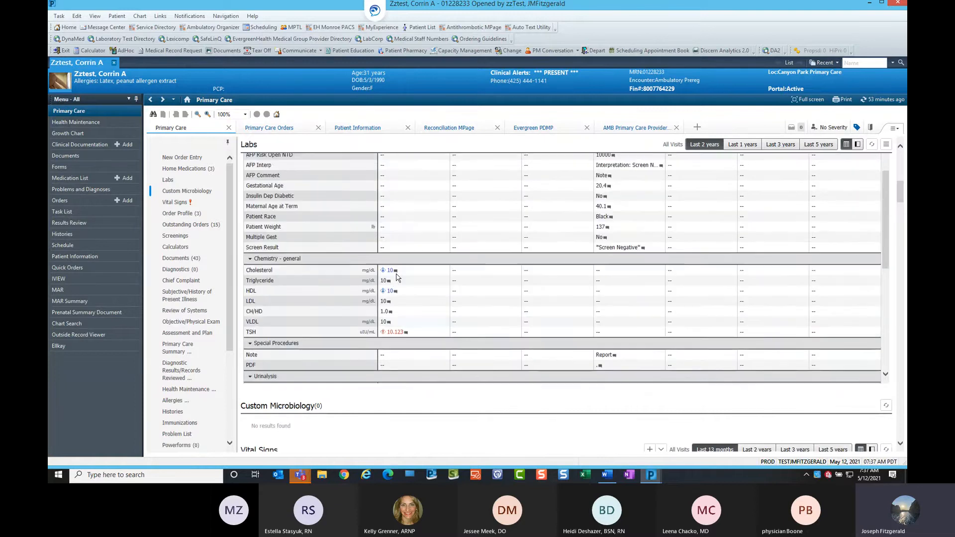
{"action": "scroll", "coordinate": [398, 278], "scroll_direction": "up", "scroll_amount": 2}
{"action": "scroll", "coordinate": [413, 283], "scroll_direction": "down", "scroll_amount": 8}
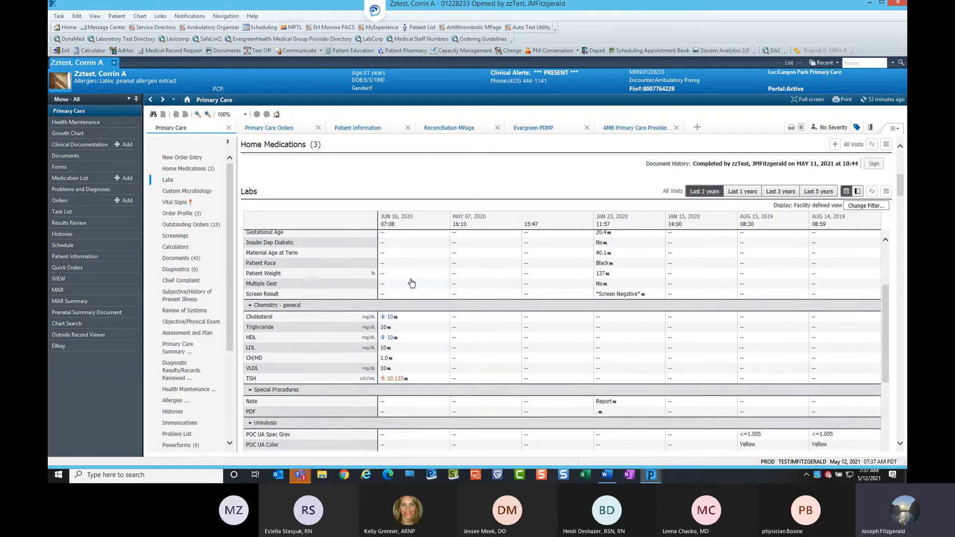
{"action": "scroll", "coordinate": [415, 284], "scroll_direction": "down", "scroll_amount": 4}
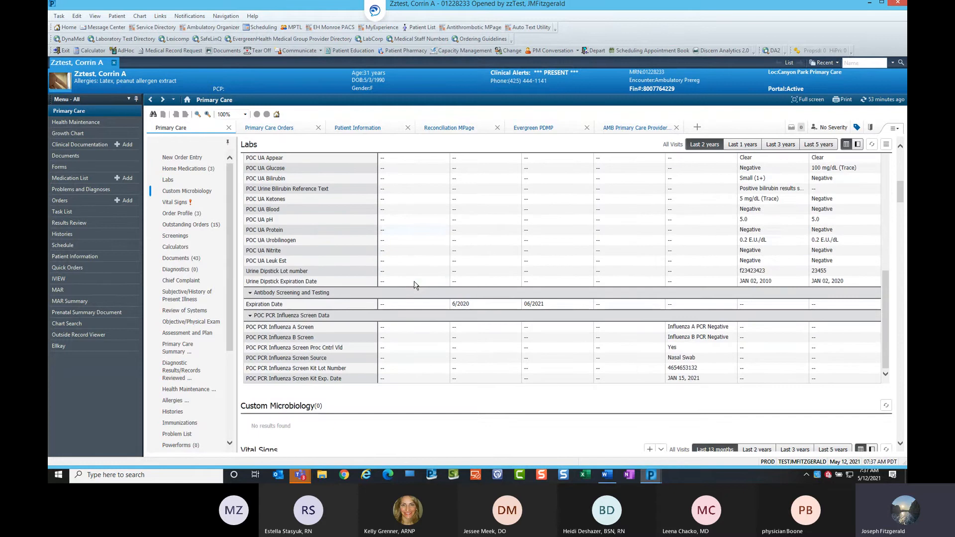
{"action": "scroll", "coordinate": [415, 284], "scroll_direction": "up", "scroll_amount": 5}
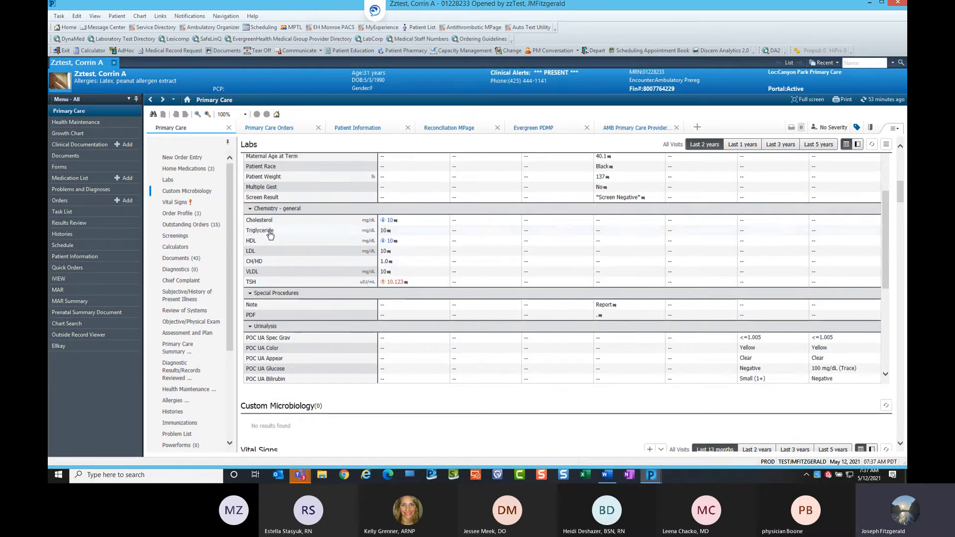
{"action": "left_click", "coordinate": [818, 144]}
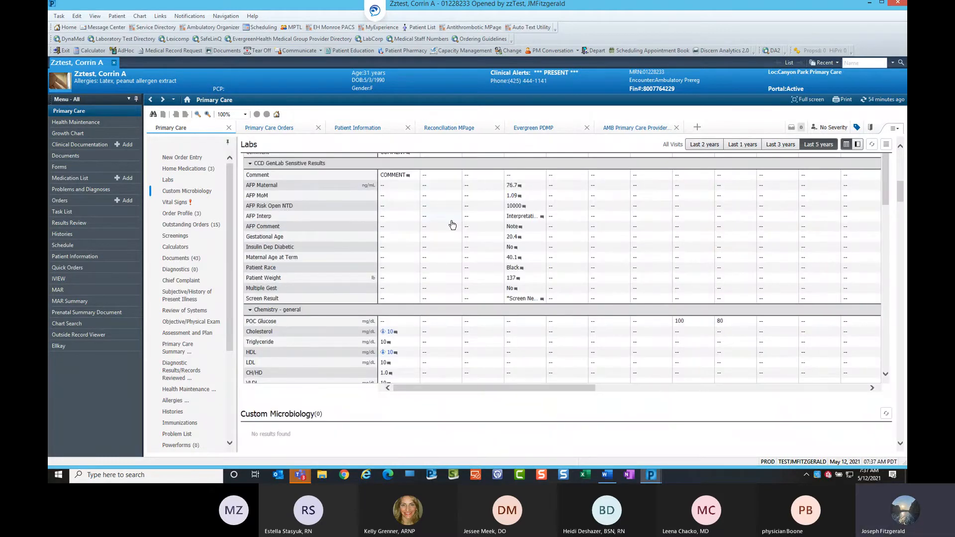
View the result trends for Cholesterol and POC UA Ketones, then close the trend panel.
{"action": "scroll", "coordinate": [452, 226], "scroll_direction": "up", "scroll_amount": 1}
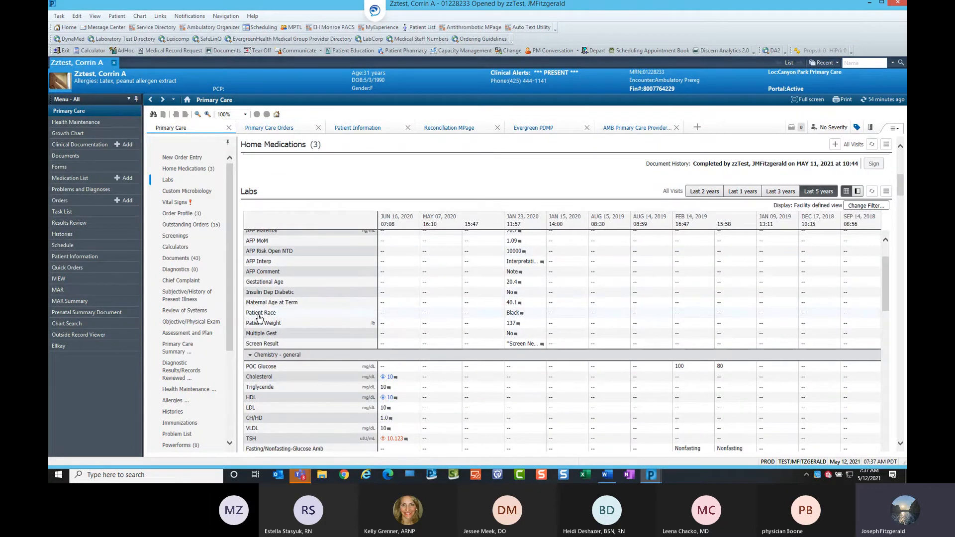
{"action": "left_click", "coordinate": [271, 378]}
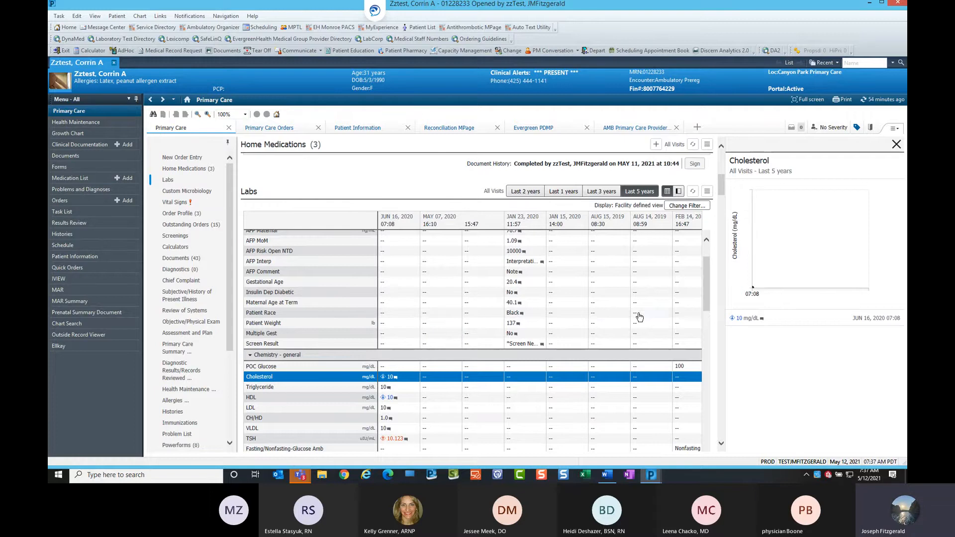
{"action": "scroll", "coordinate": [627, 323], "scroll_direction": "down", "scroll_amount": 3}
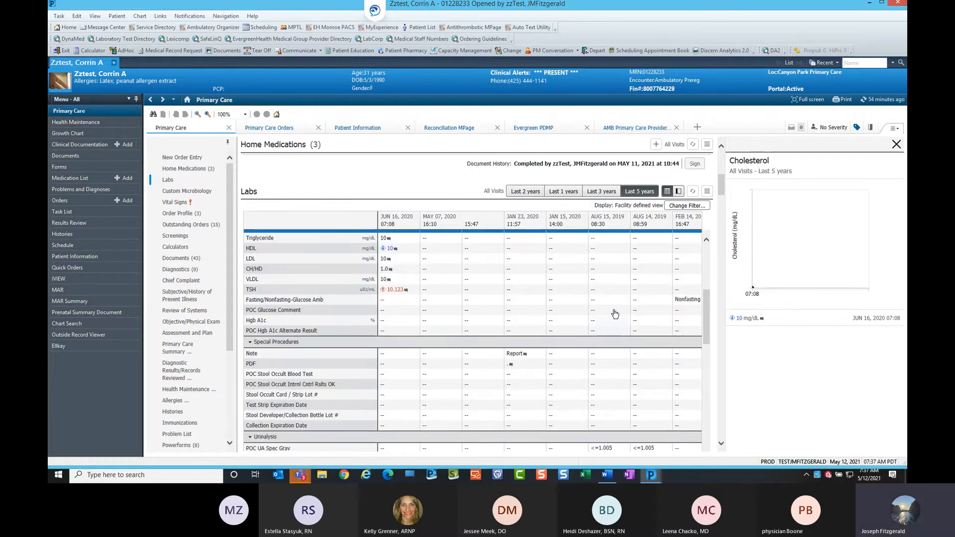
{"action": "scroll", "coordinate": [494, 360], "scroll_direction": "down", "scroll_amount": 1}
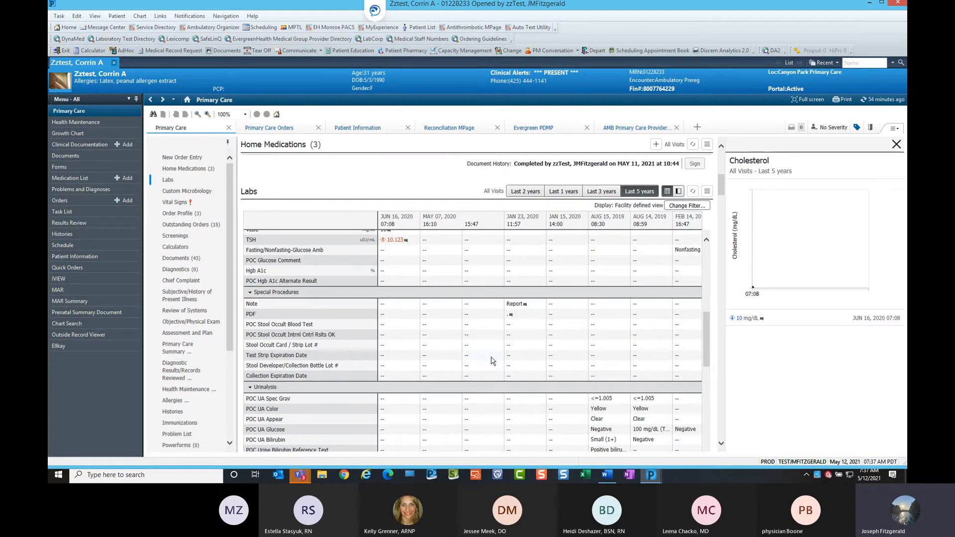
{"action": "scroll", "coordinate": [491, 360], "scroll_direction": "down", "scroll_amount": 2}
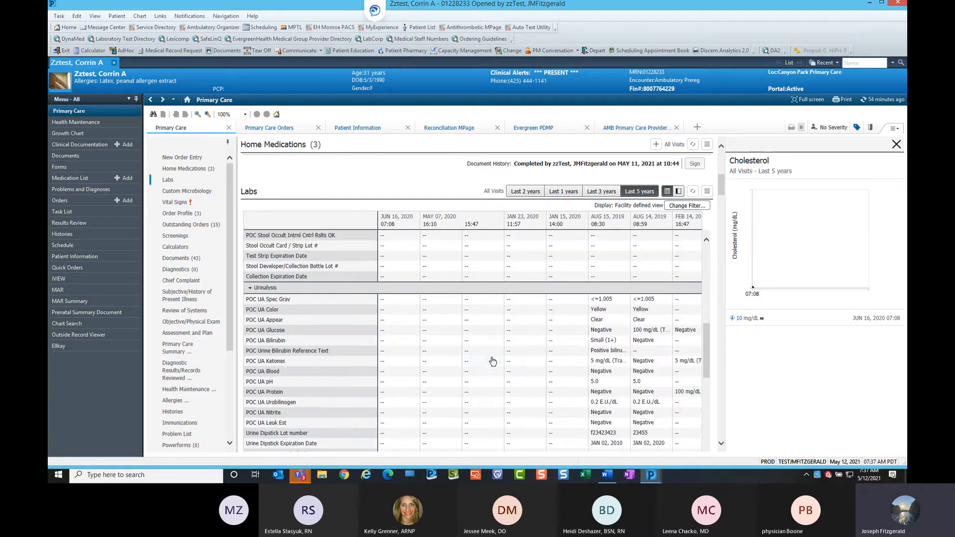
{"action": "left_click", "coordinate": [269, 362]}
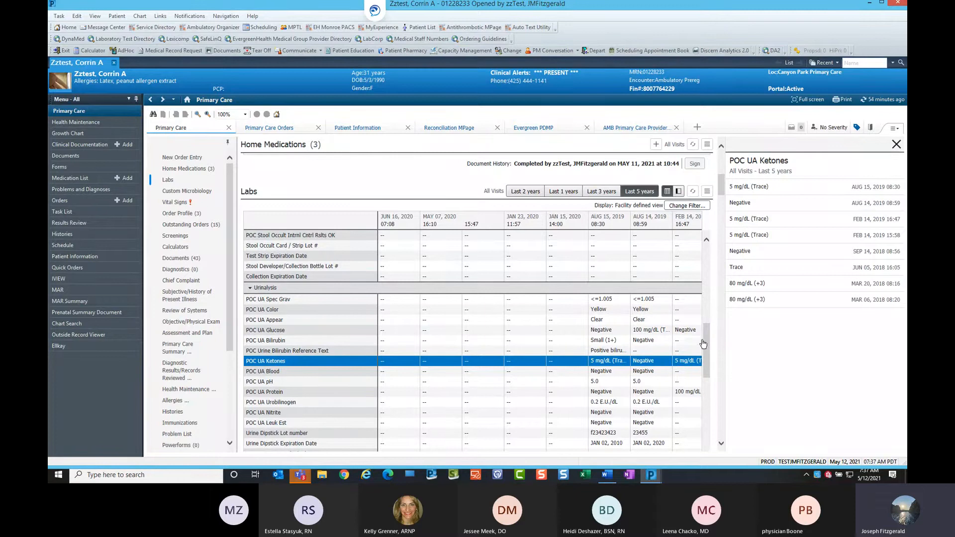
{"action": "left_click_drag", "start_coordinate": [705, 341], "coordinate": [703, 285]}
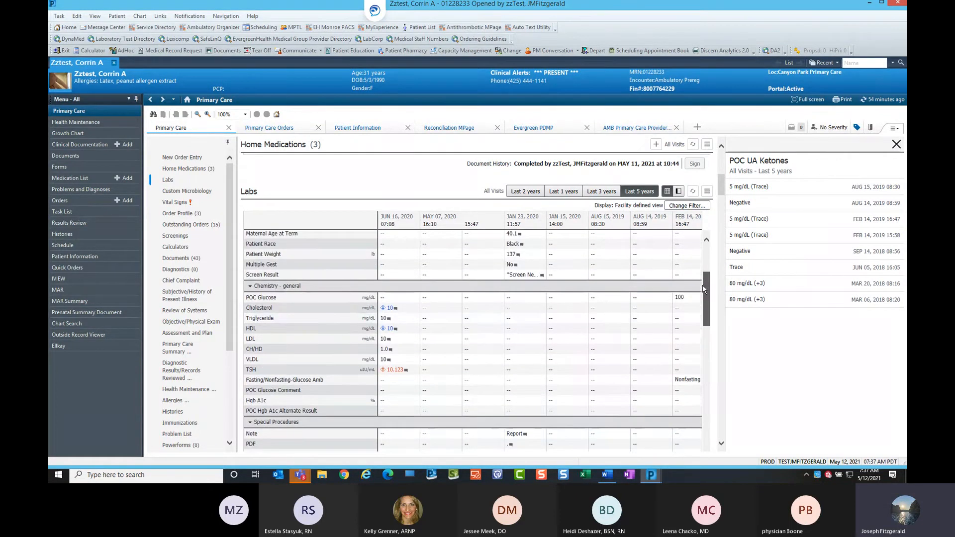
{"action": "left_click", "coordinate": [340, 310]}
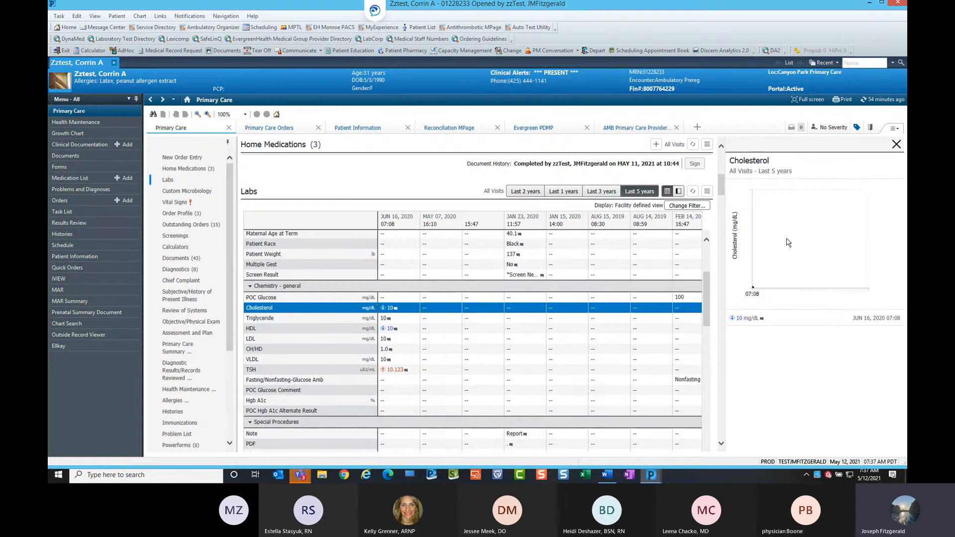
{"action": "left_click", "coordinate": [897, 145]}
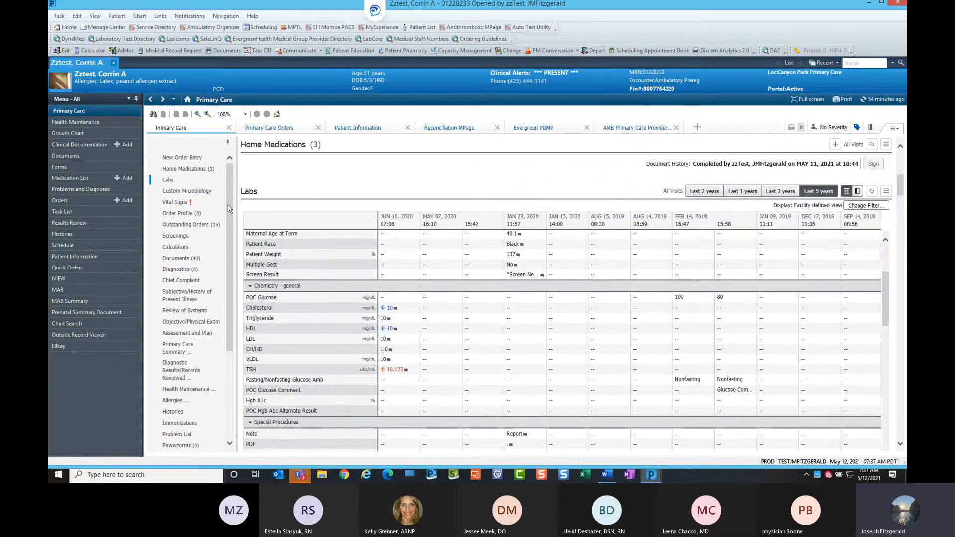
View the BP and Respiratory Rate trends in Vital Signs, then return to Labs and close the trend panel.
{"action": "left_click", "coordinate": [191, 203]}
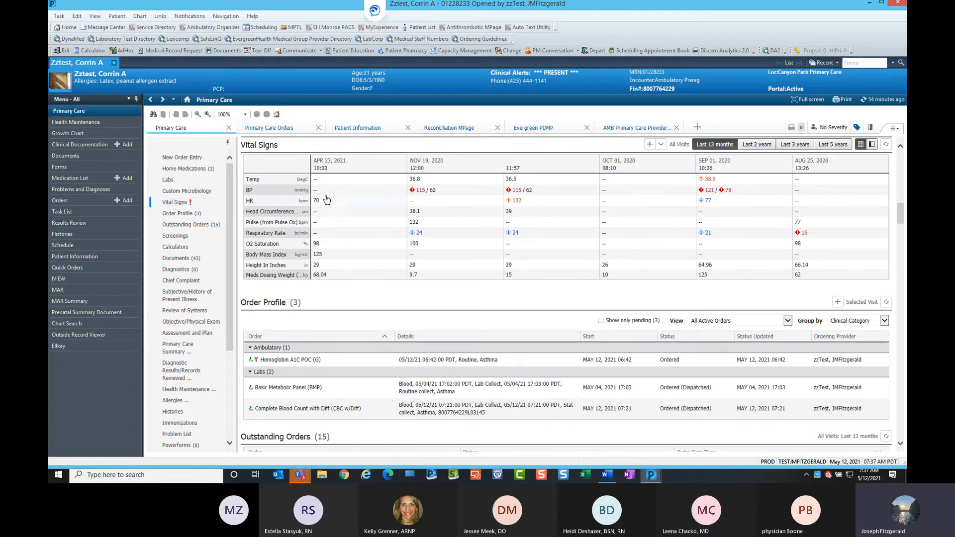
{"action": "left_click", "coordinate": [254, 193]}
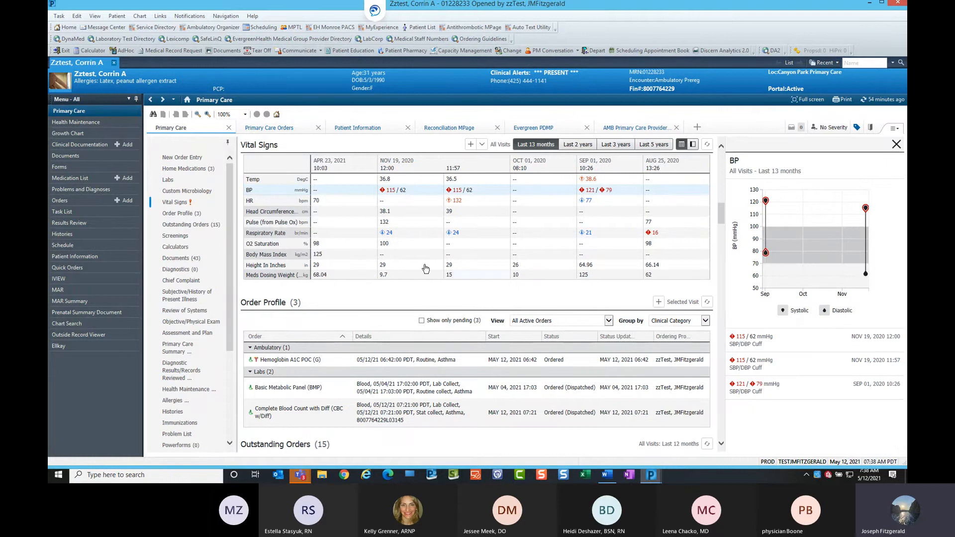
{"action": "left_click", "coordinate": [273, 236]}
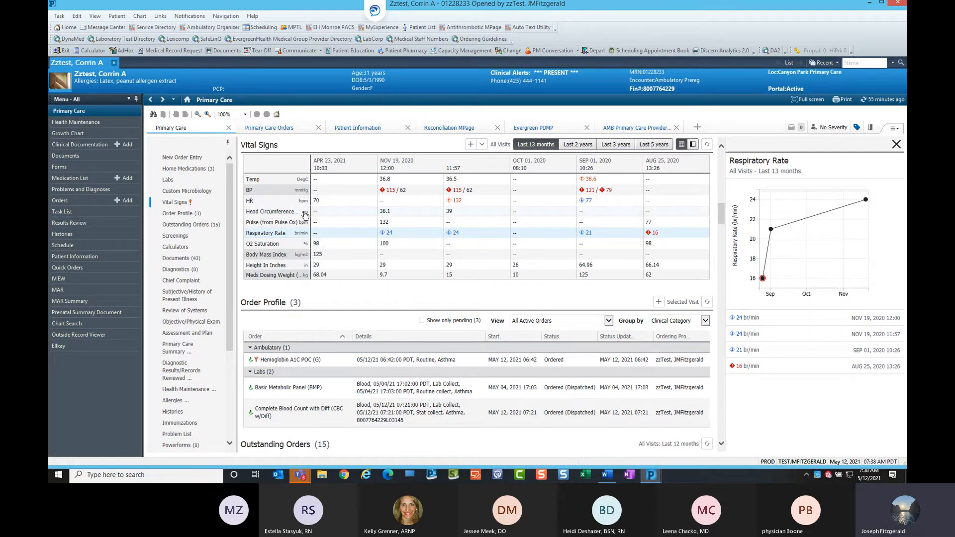
{"action": "left_click", "coordinate": [181, 182]}
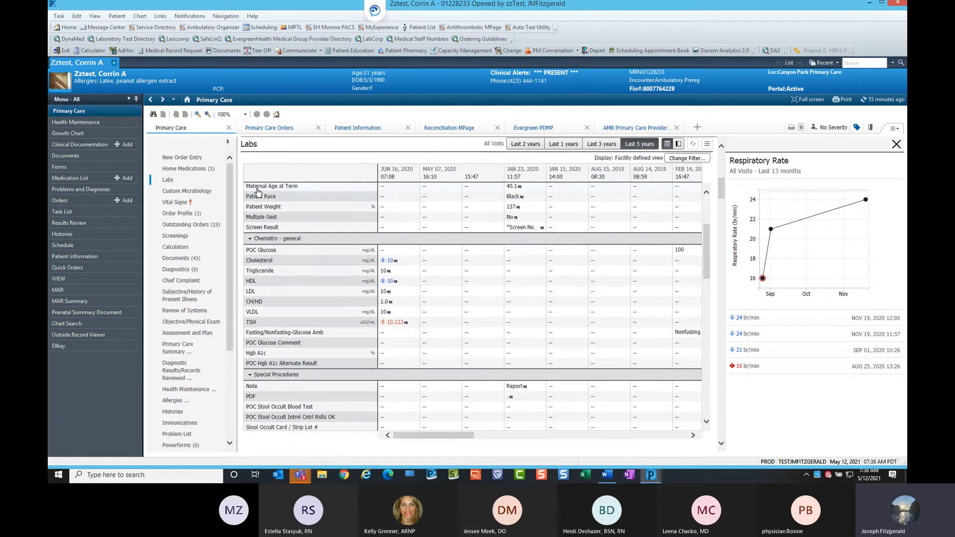
{"action": "left_click", "coordinate": [896, 145]}
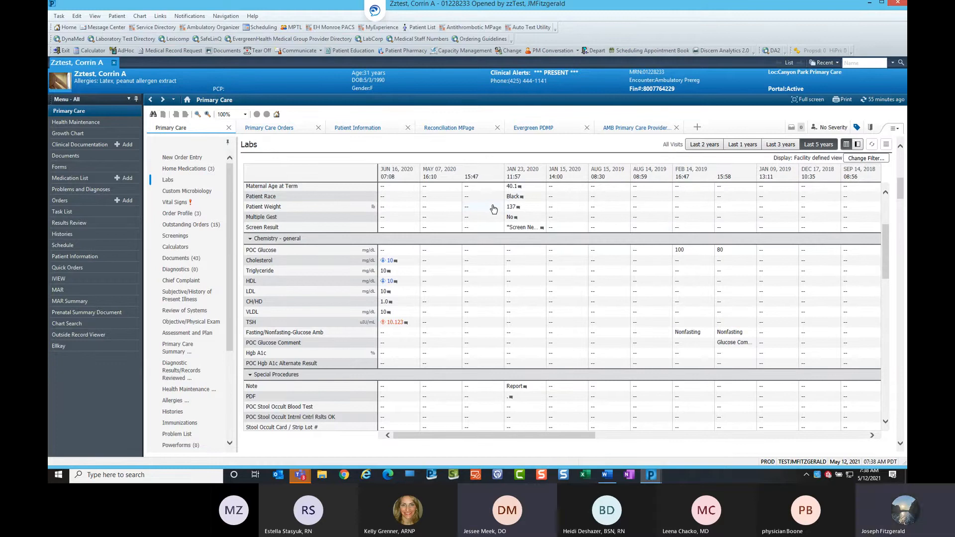
Select the June 16, 2020 Cholesterol through TSH results to review their tags, then clear the selection.
{"action": "mouse_move", "coordinate": [473, 435]}
{"action": "left_mouse_down"}
{"action": "mouse_move", "coordinate": [507, 443]}
{"action": "mouse_move", "coordinate": [459, 444]}
{"action": "left_mouse_up"}
{"action": "left_click", "coordinate": [393, 260]}
{"action": "left_click", "coordinate": [391, 323], "text": "shift"}
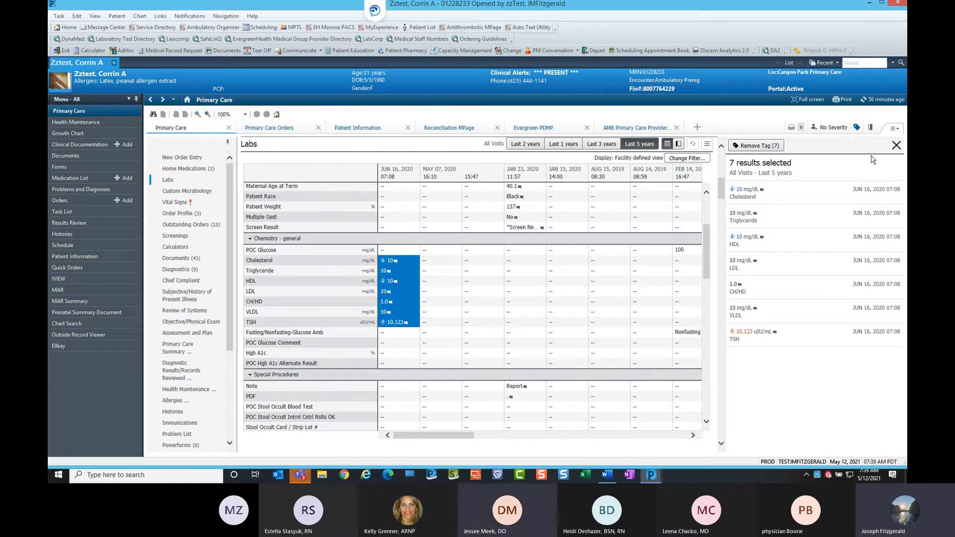
{"action": "left_click", "coordinate": [487, 291]}
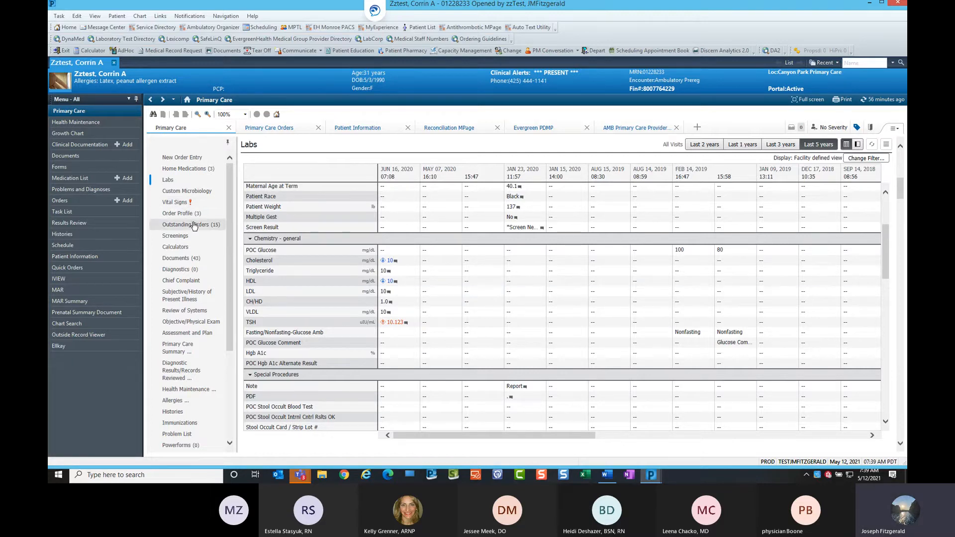
Open the Documents section of the chart.
{"action": "left_click", "coordinate": [182, 260]}
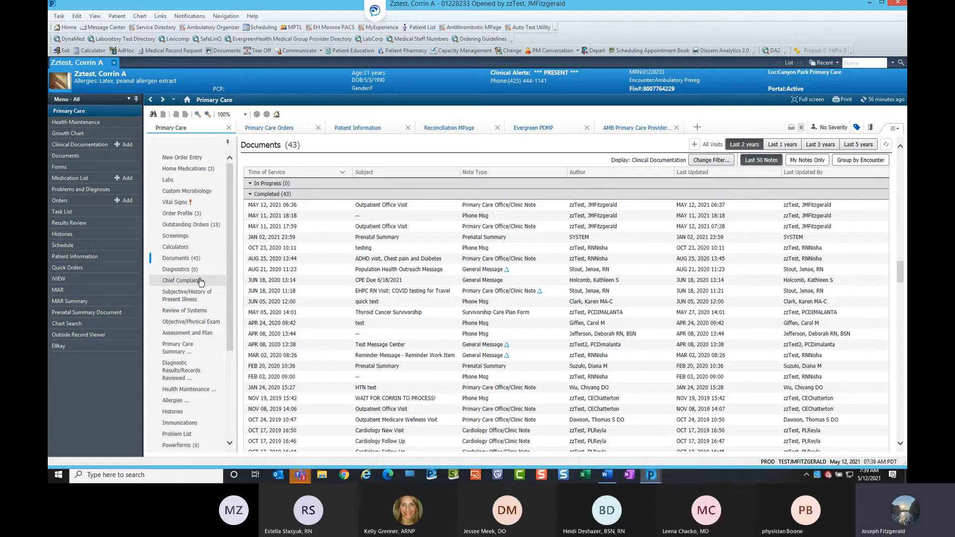
Move the Subjective/History of Present Illness, Review of Systems and Objective/Physical Exam note sections into the side column.
{"action": "left_click", "coordinate": [200, 296]}
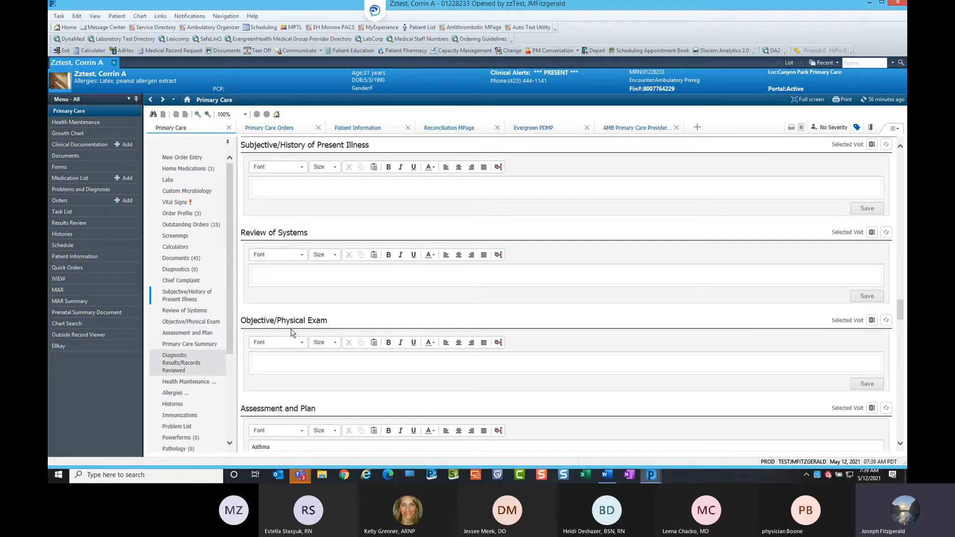
{"action": "left_click", "coordinate": [873, 145]}
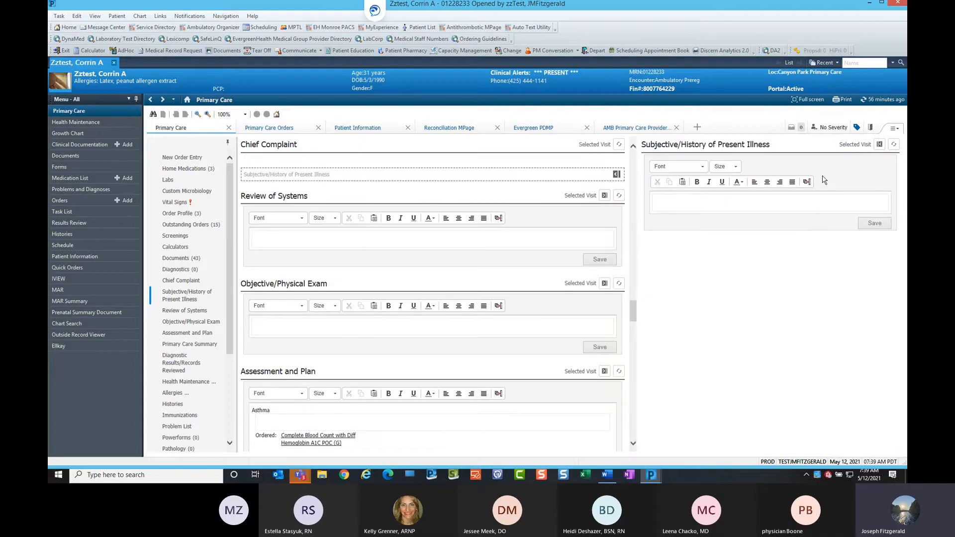
{"action": "left_click", "coordinate": [603, 197]}
{"action": "left_click", "coordinate": [604, 217]}
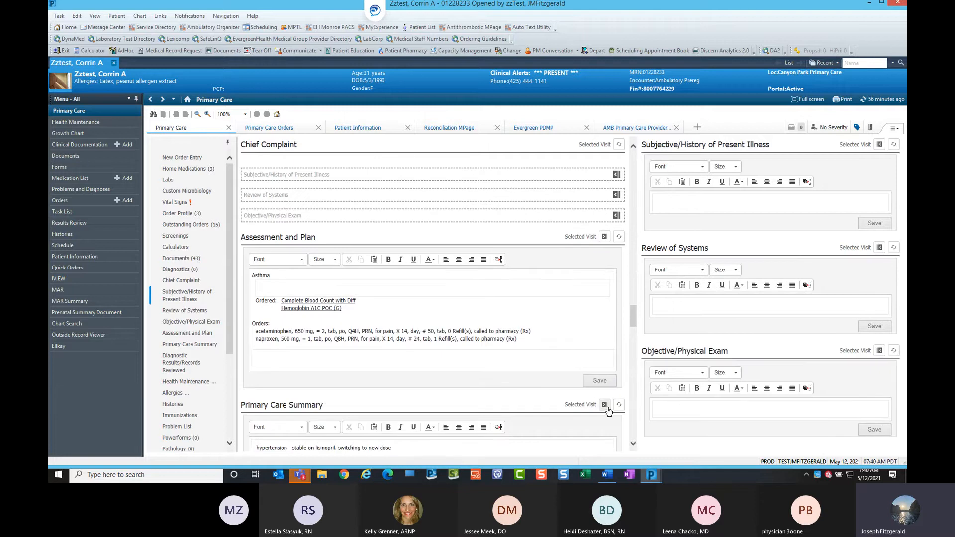
{"action": "left_click", "coordinate": [604, 404]}
{"action": "scroll", "coordinate": [790, 371], "scroll_direction": "down", "scroll_amount": 3}
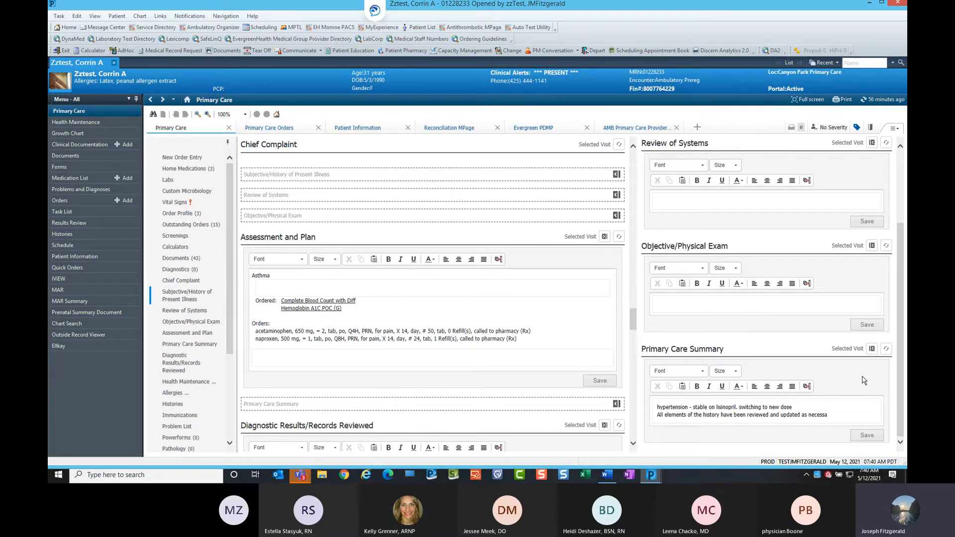
{"action": "left_click", "coordinate": [872, 348]}
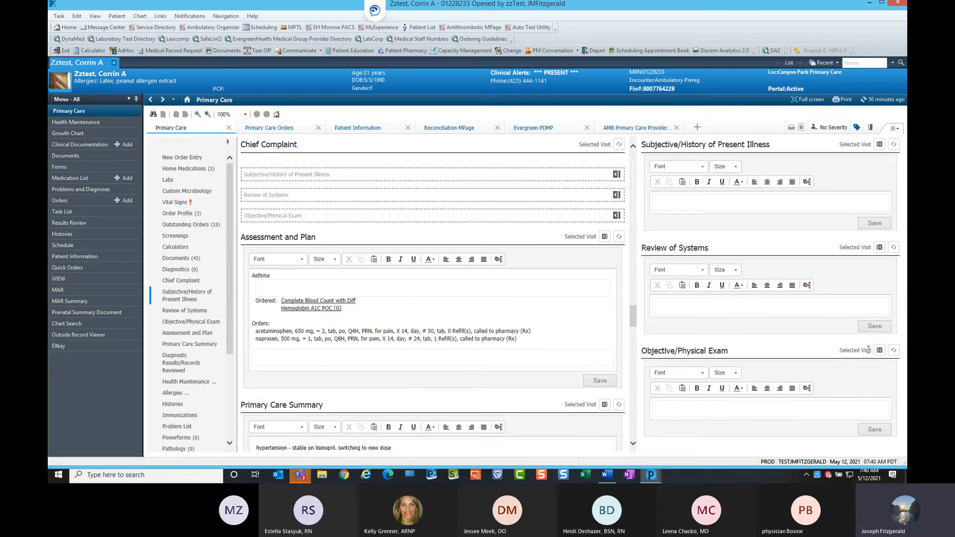
Move the Assessment and Plan, Primary Care Summary and Diagnostic Results/Records Reviewed sections into the side column.
{"action": "left_click", "coordinate": [604, 237]}
{"action": "left_click", "coordinate": [604, 256]}
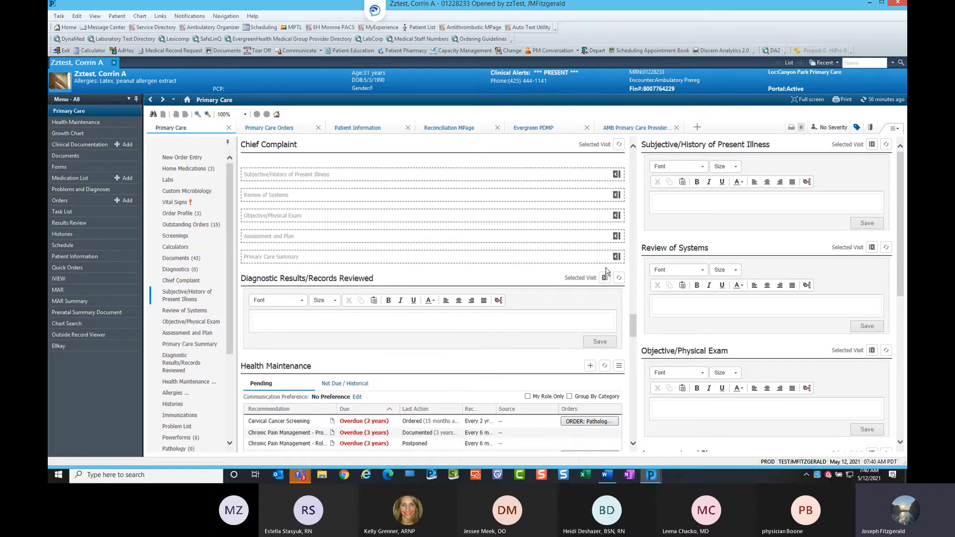
{"action": "left_click", "coordinate": [605, 278]}
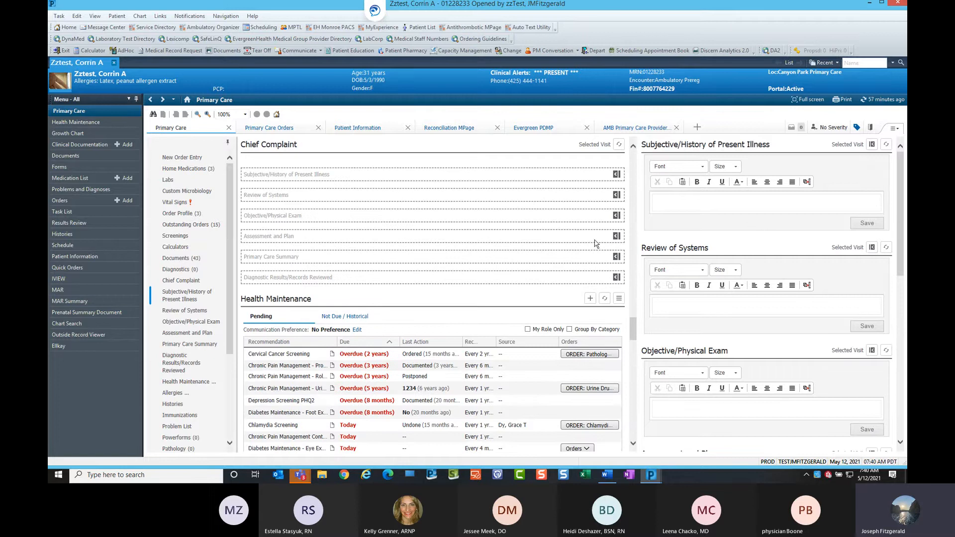
In the side History of Present Illness box, enter test and insert the hpiKneePain auto-text template.
{"action": "scroll", "coordinate": [528, 286], "scroll_direction": "up", "scroll_amount": 2}
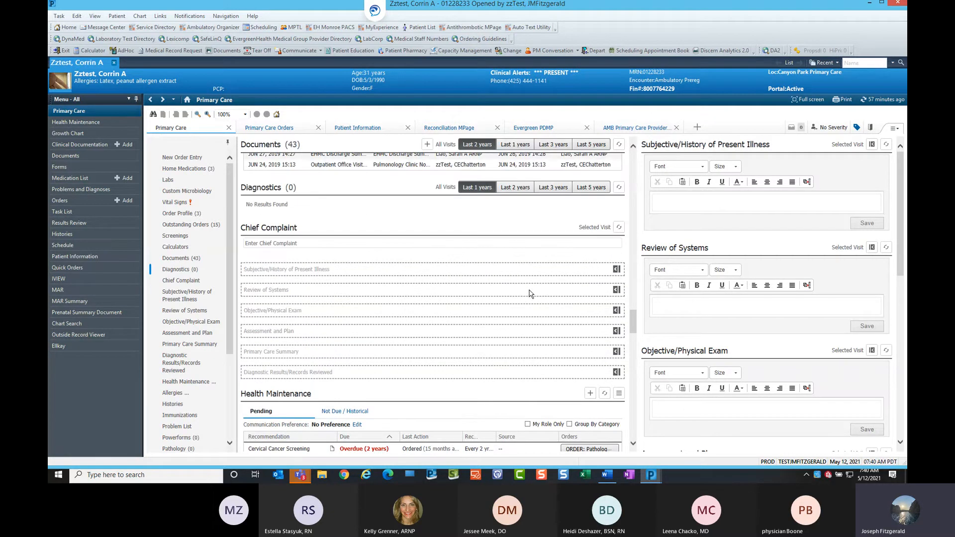
{"action": "scroll", "coordinate": [530, 293], "scroll_direction": "down", "scroll_amount": 1}
{"action": "left_click", "coordinate": [679, 200]}
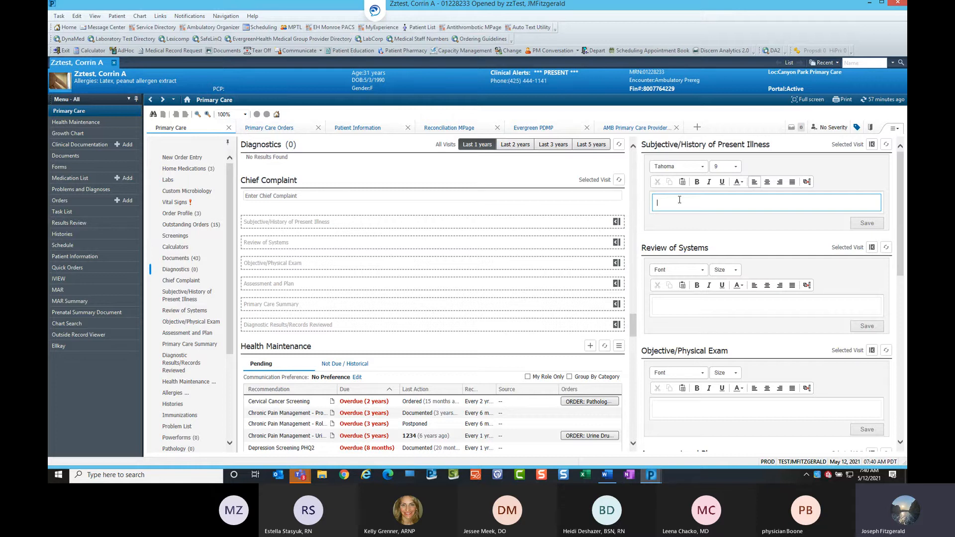
{"action": "type", "text": "test. .hpi"}
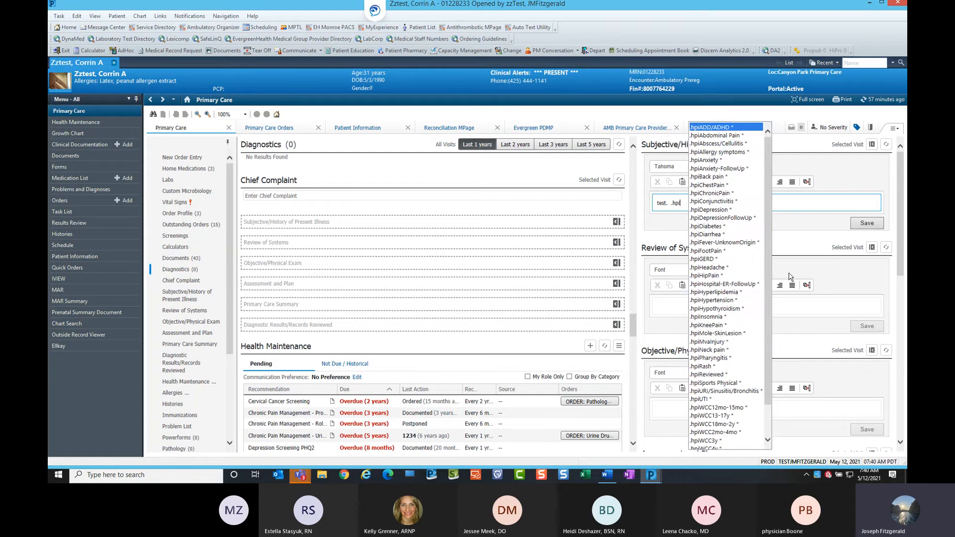
{"action": "left_click", "coordinate": [714, 325]}
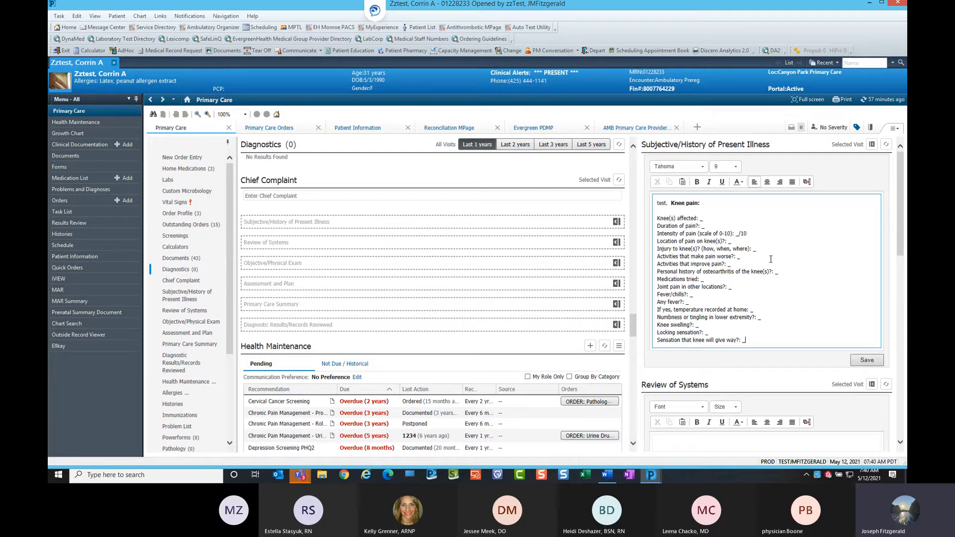
Copy the Review of Systems text from the May 12, 2021 Outpatient Office Visit note into the side Review of Systems box.
{"action": "scroll", "coordinate": [799, 263], "scroll_direction": "down", "scroll_amount": 3}
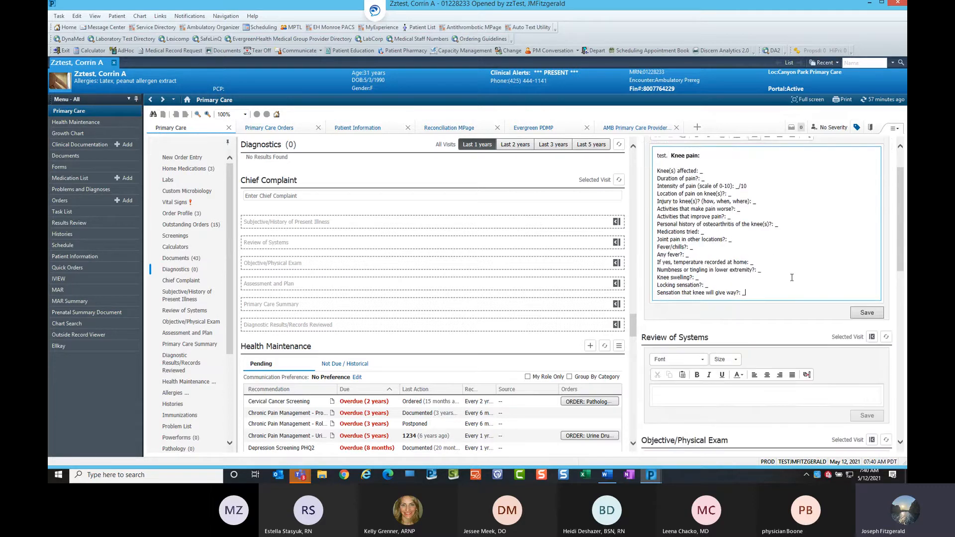
{"action": "scroll", "coordinate": [791, 285], "scroll_direction": "down", "scroll_amount": 1}
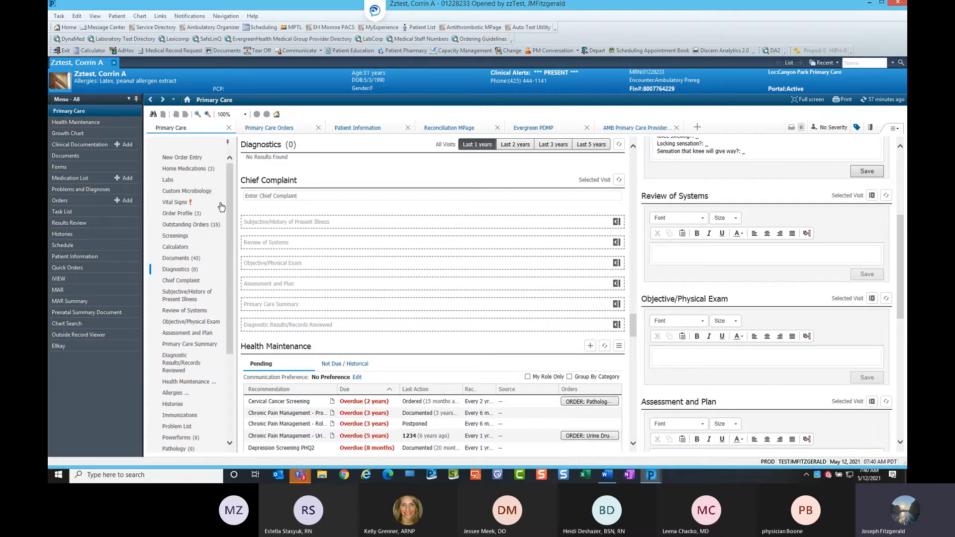
{"action": "left_click", "coordinate": [187, 259]}
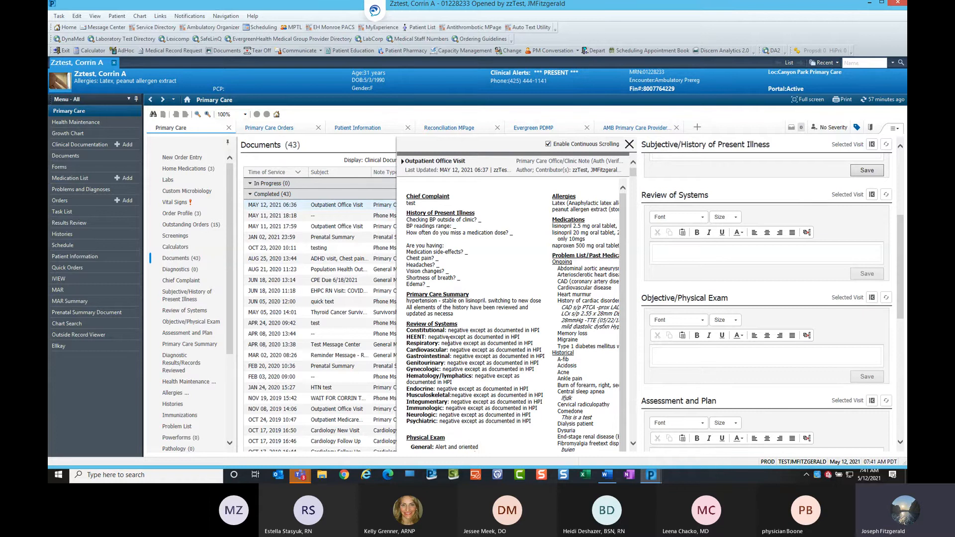
{"action": "left_click", "coordinate": [693, 253]}
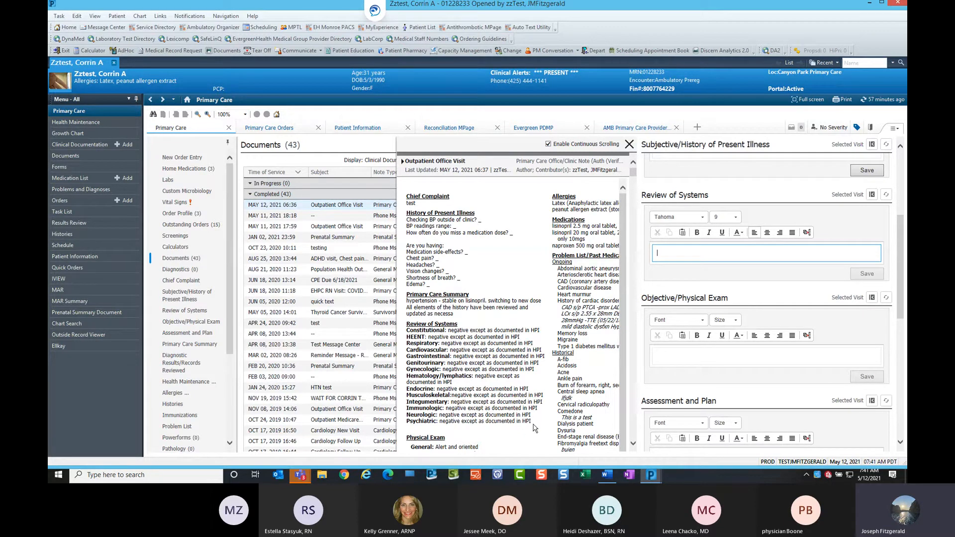
{"action": "left_click_drag", "start_coordinate": [533, 423], "coordinate": [407, 333]}
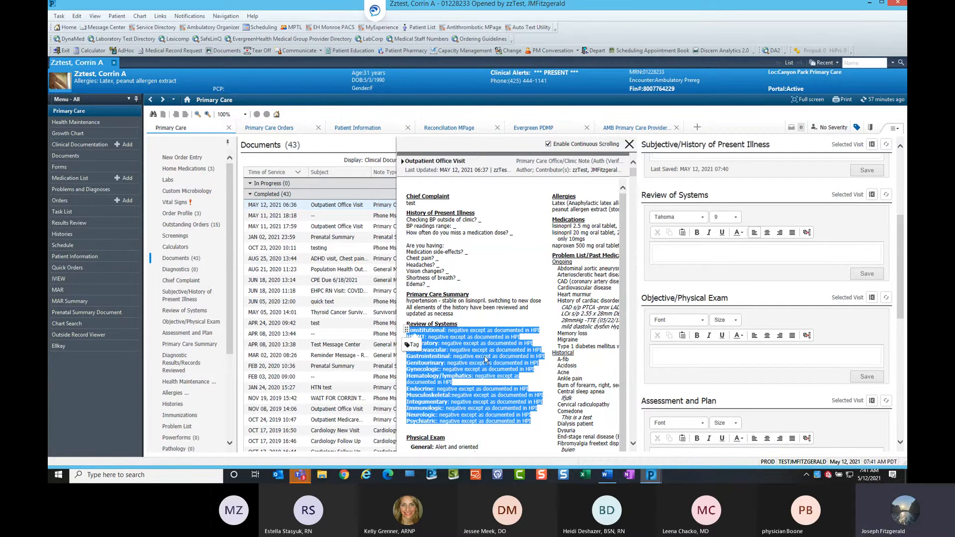
{"action": "left_click_drag", "start_coordinate": [473, 355], "coordinate": [702, 254]}
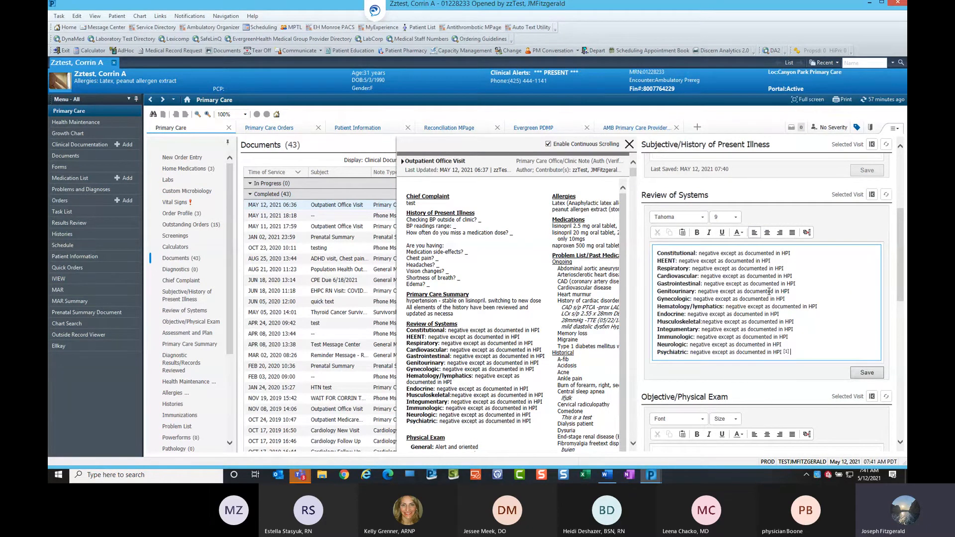
Select and tag the Physical Exam section of the Outpatient Office Visit note.
{"action": "scroll", "coordinate": [732, 330], "scroll_direction": "down", "scroll_amount": 1}
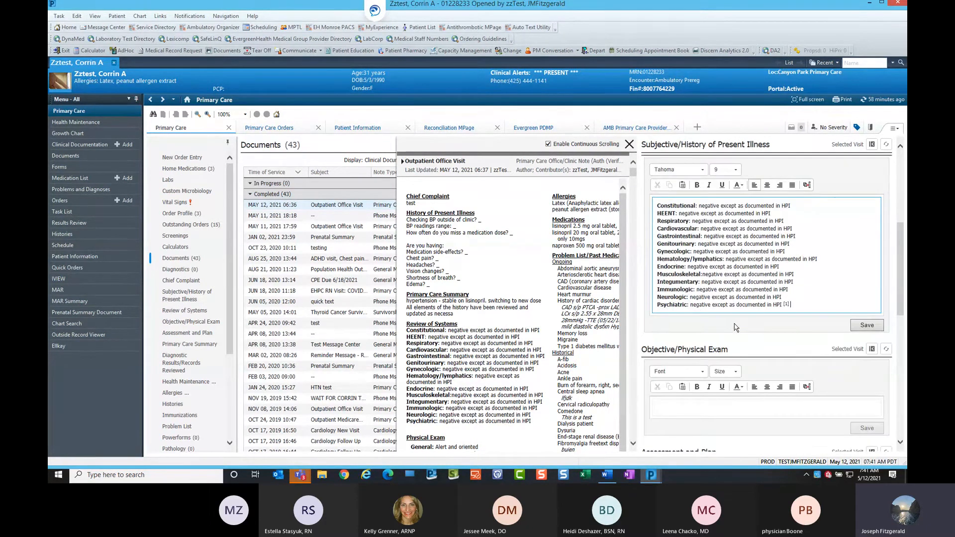
{"action": "scroll", "coordinate": [734, 329], "scroll_direction": "down", "scroll_amount": 1}
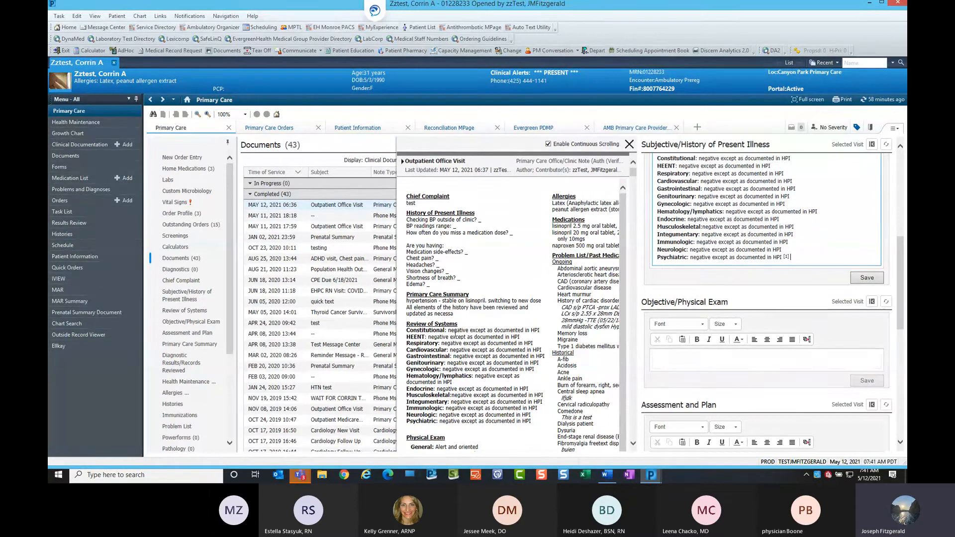
{"action": "scroll", "coordinate": [492, 346], "scroll_direction": "down", "scroll_amount": 2}
{"action": "scroll", "coordinate": [518, 349], "scroll_direction": "down", "scroll_amount": 2}
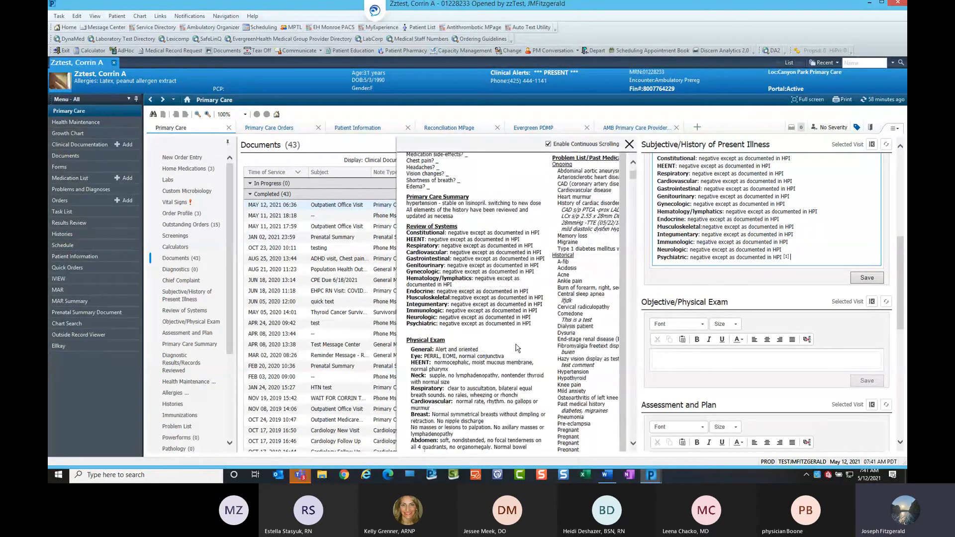
{"action": "scroll", "coordinate": [498, 343], "scroll_direction": "down", "scroll_amount": 3}
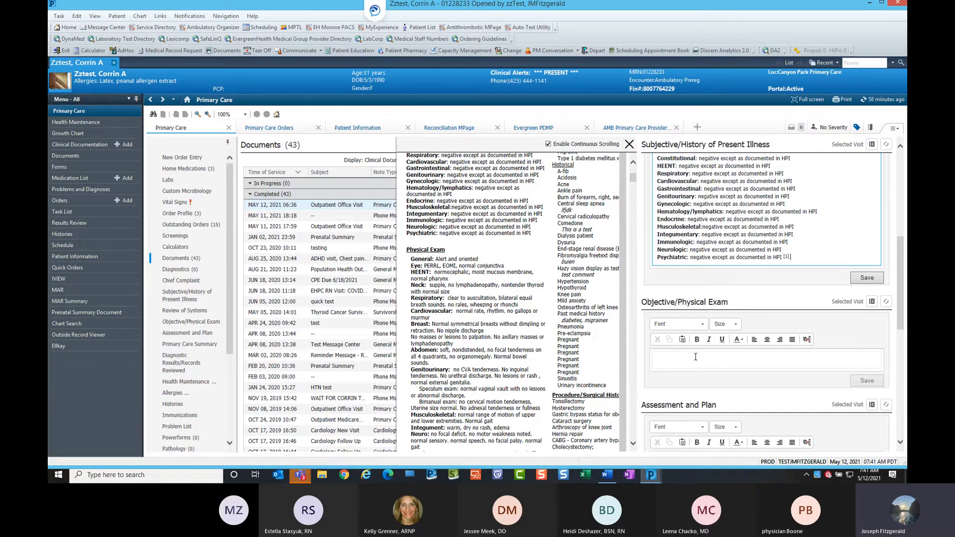
{"action": "scroll", "coordinate": [571, 321], "scroll_direction": "down", "scroll_amount": 2}
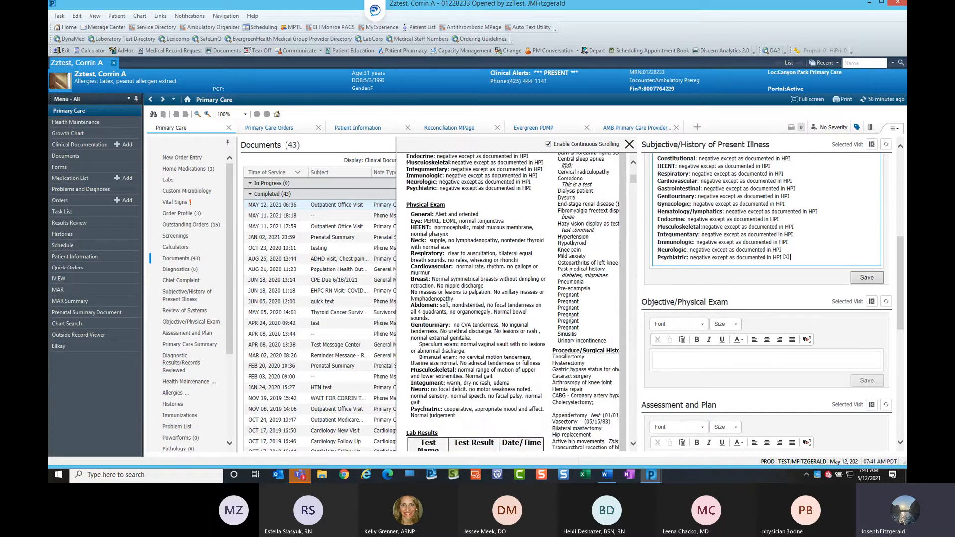
{"action": "scroll", "coordinate": [572, 321], "scroll_direction": "down", "scroll_amount": 2}
{"action": "left_click_drag", "start_coordinate": [456, 370], "coordinate": [409, 171]}
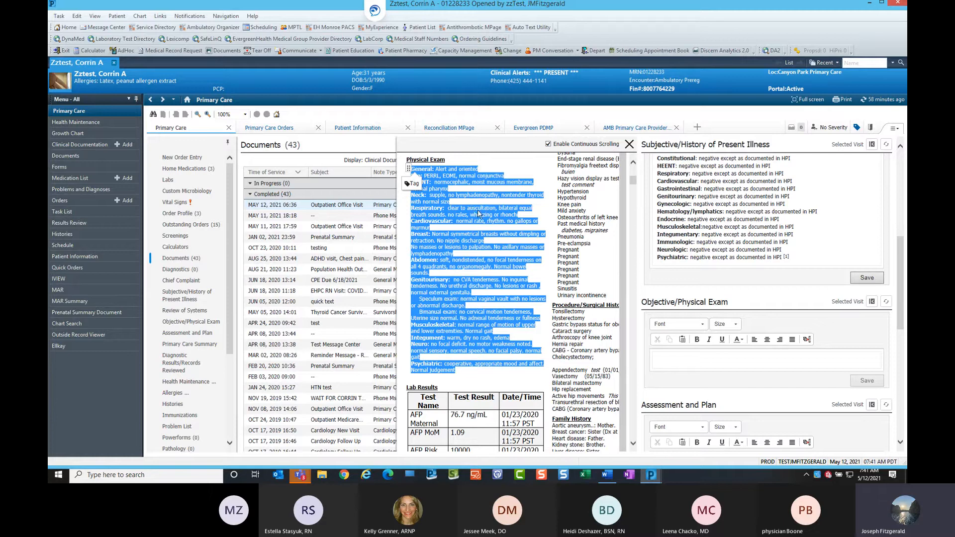
{"action": "left_click", "coordinate": [416, 185]}
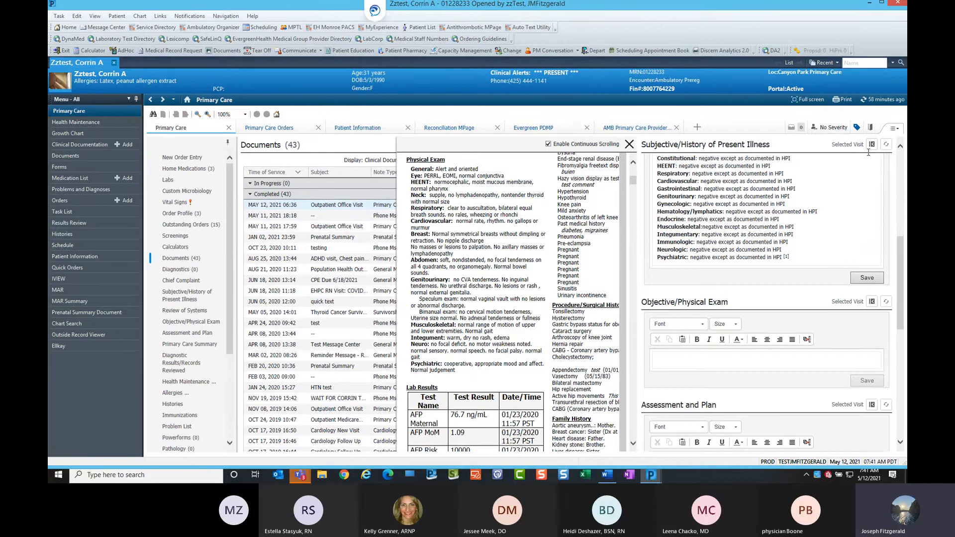
Open the tagged items and remove the AFP Risk Open NTD, AFP Interp and Multiple Gest tags, then close the list.
{"action": "left_click", "coordinate": [858, 129]}
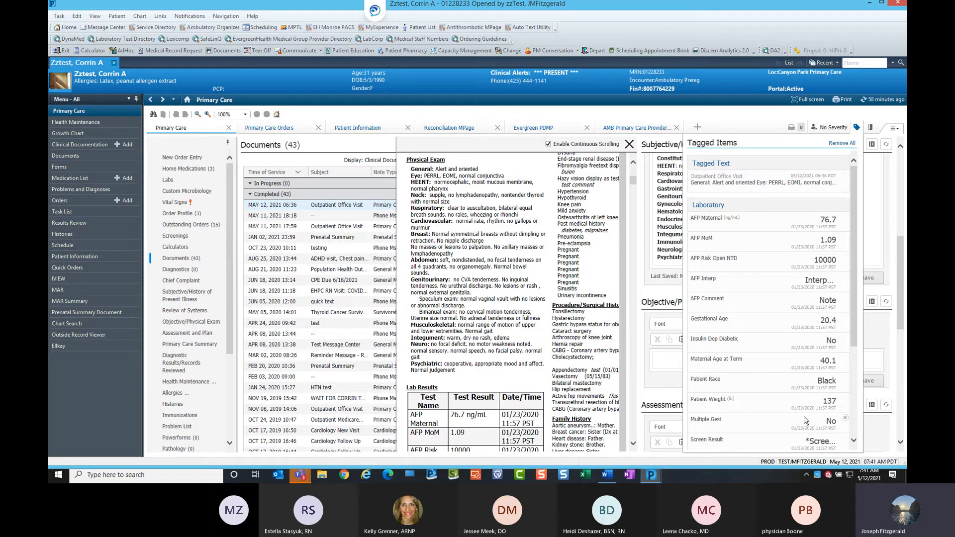
{"action": "left_click", "coordinate": [846, 175]}
{"action": "scroll", "coordinate": [862, 233], "scroll_direction": "down", "scroll_amount": 2}
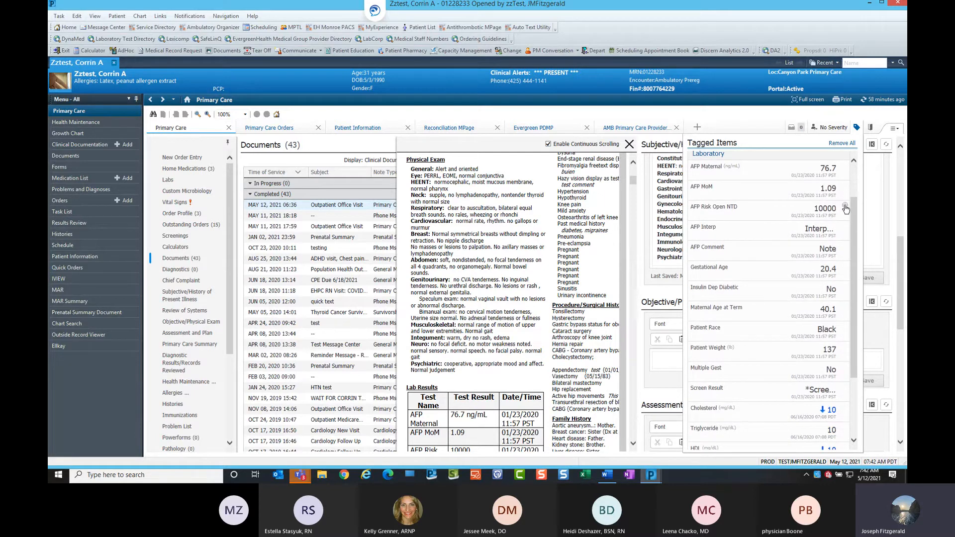
{"action": "left_click", "coordinate": [846, 209]}
{"action": "left_click", "coordinate": [845, 208]}
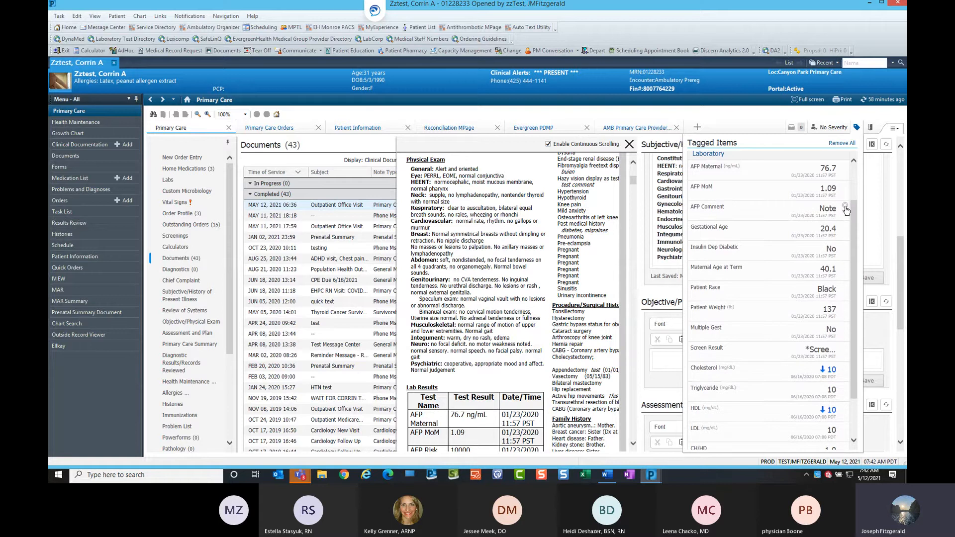
{"action": "left_click", "coordinate": [845, 328]}
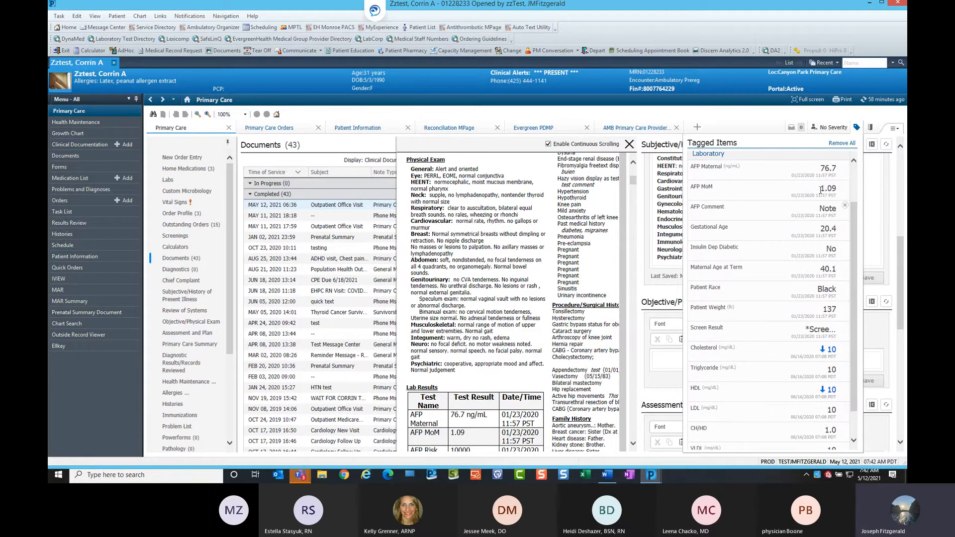
{"action": "scroll", "coordinate": [856, 218], "scroll_direction": "up", "scroll_amount": 1}
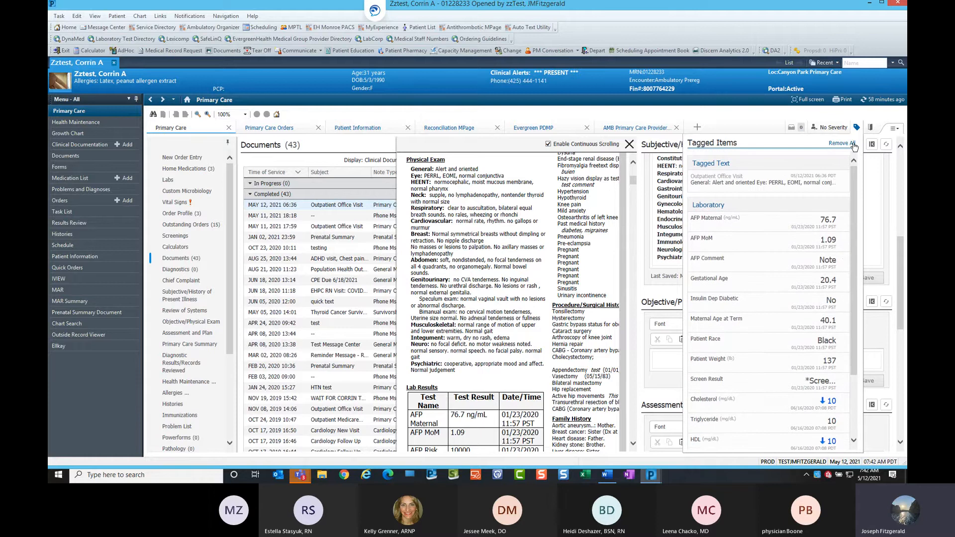
{"action": "key", "text": "ctrl"}
{"action": "left_click", "coordinate": [858, 128]}
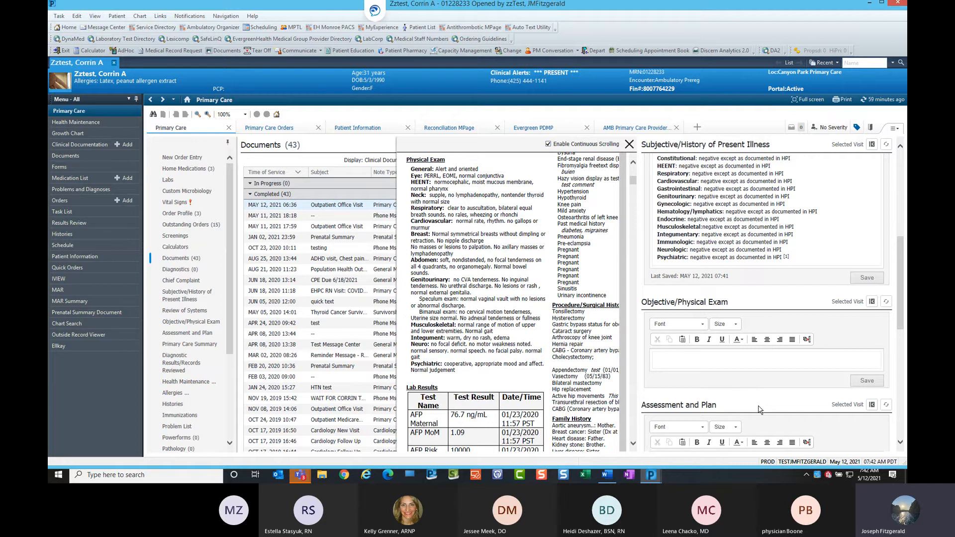
Close the Outpatient Office Visit note preview.
{"action": "scroll", "coordinate": [534, 245], "scroll_direction": "down", "scroll_amount": 5}
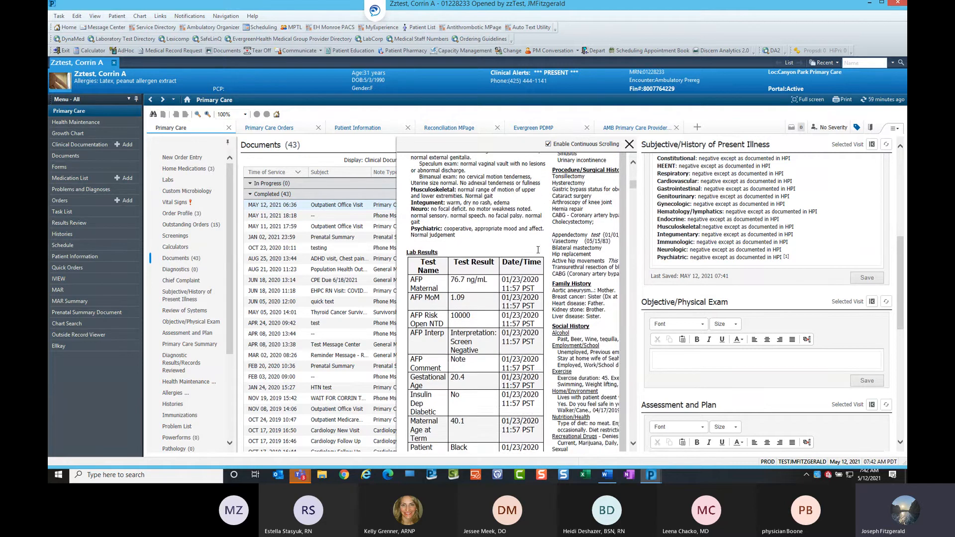
{"action": "left_click", "coordinate": [630, 145]}
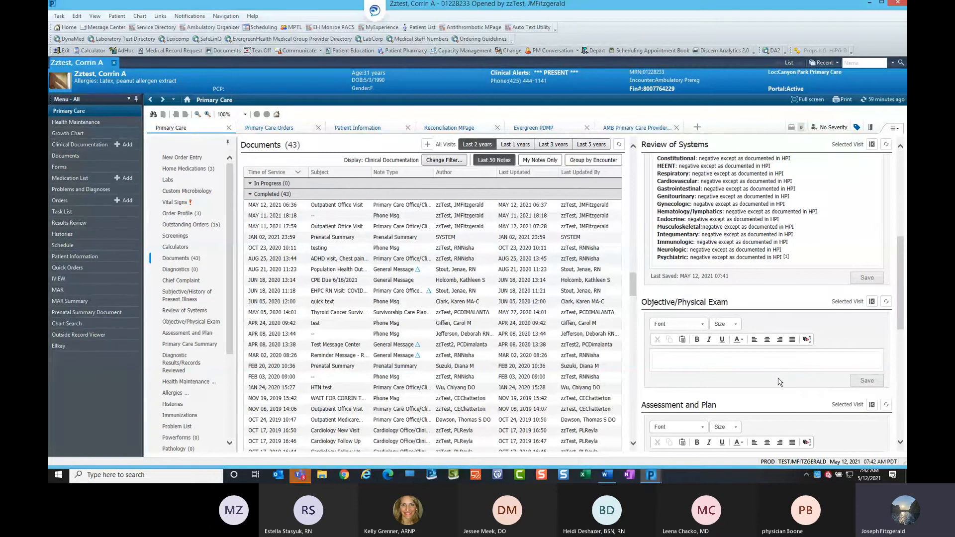
{"action": "scroll", "coordinate": [770, 363], "scroll_direction": "down", "scroll_amount": 3}
{"action": "scroll", "coordinate": [768, 354], "scroll_direction": "down", "scroll_amount": 1}
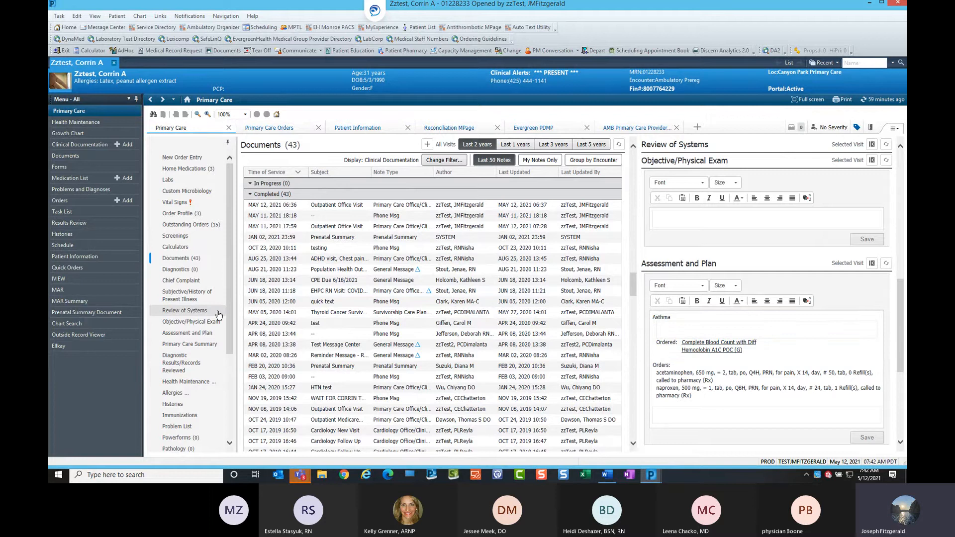
{"action": "scroll", "coordinate": [219, 278], "scroll_direction": "down", "scroll_amount": 3}
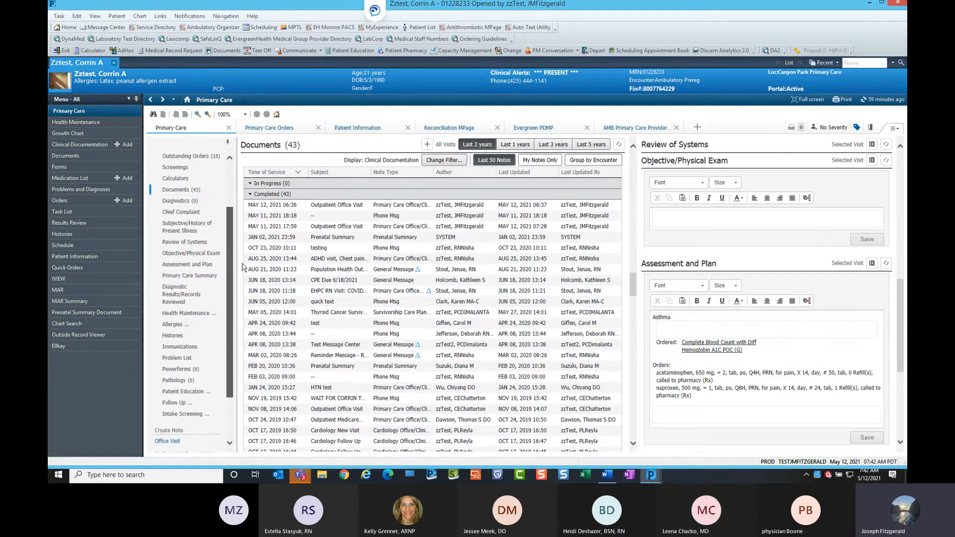
{"action": "scroll", "coordinate": [174, 213], "scroll_direction": "up", "scroll_amount": 2}
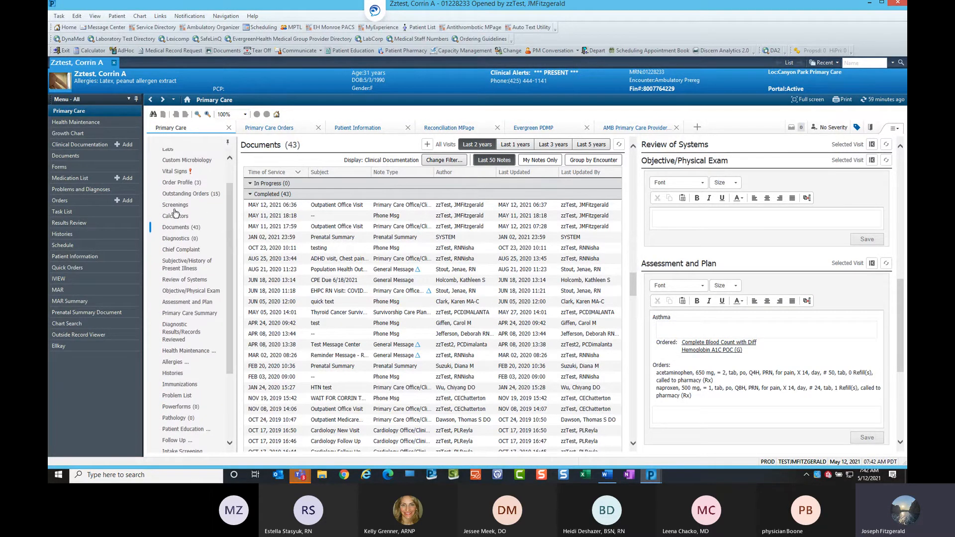
Open the Calculators component and collapse the side-column note sections so it fills the page.
{"action": "left_click", "coordinate": [175, 215]}
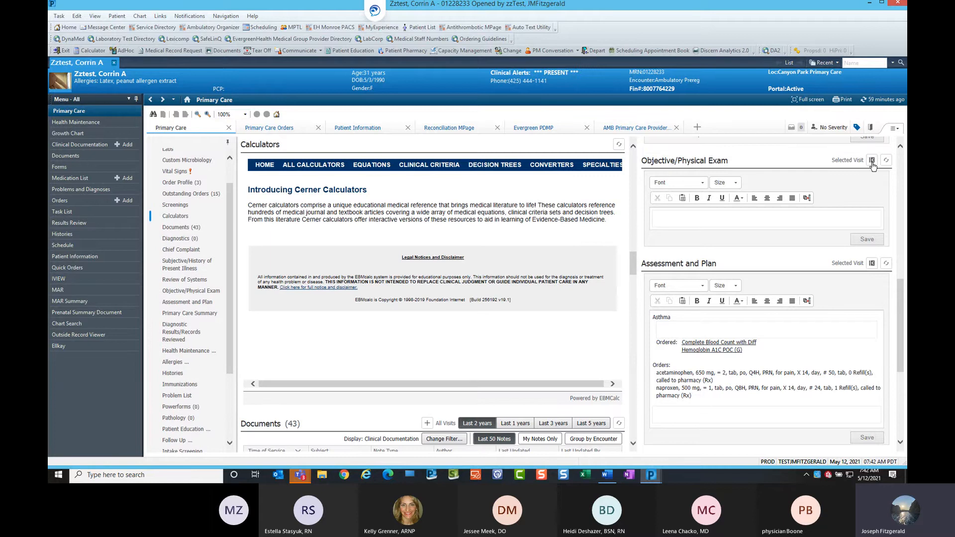
{"action": "left_click", "coordinate": [872, 161]}
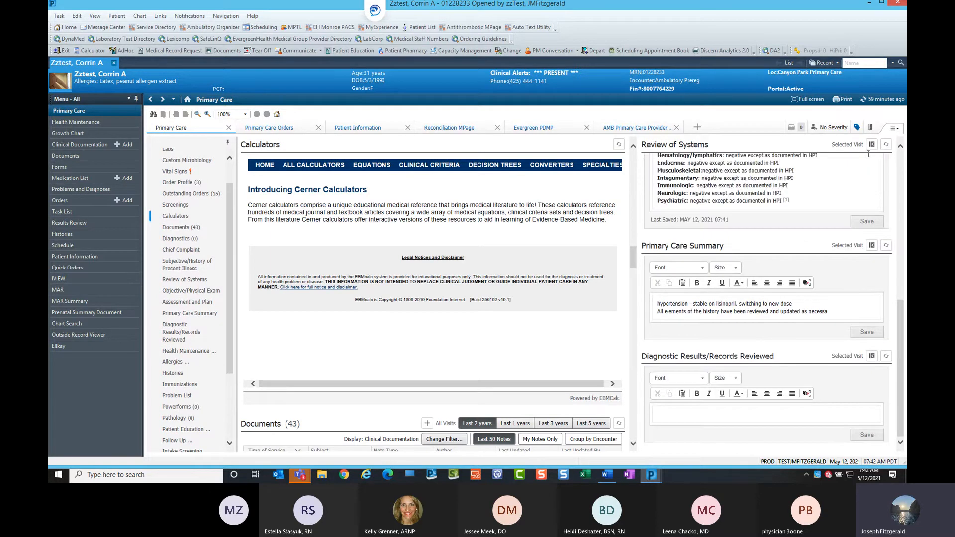
{"action": "left_click", "coordinate": [872, 145]}
{"action": "left_click", "coordinate": [872, 144]}
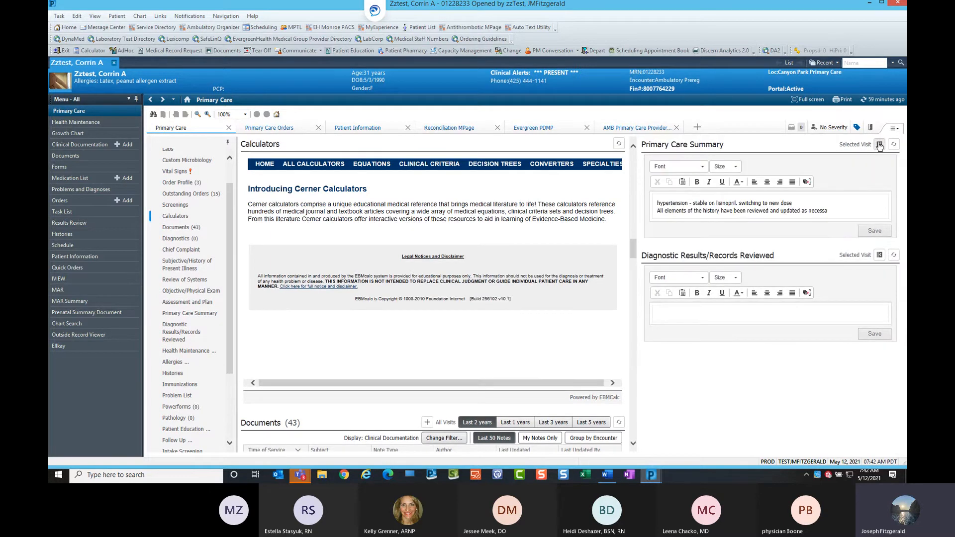
{"action": "left_click", "coordinate": [879, 145]}
{"action": "left_click", "coordinate": [879, 146]}
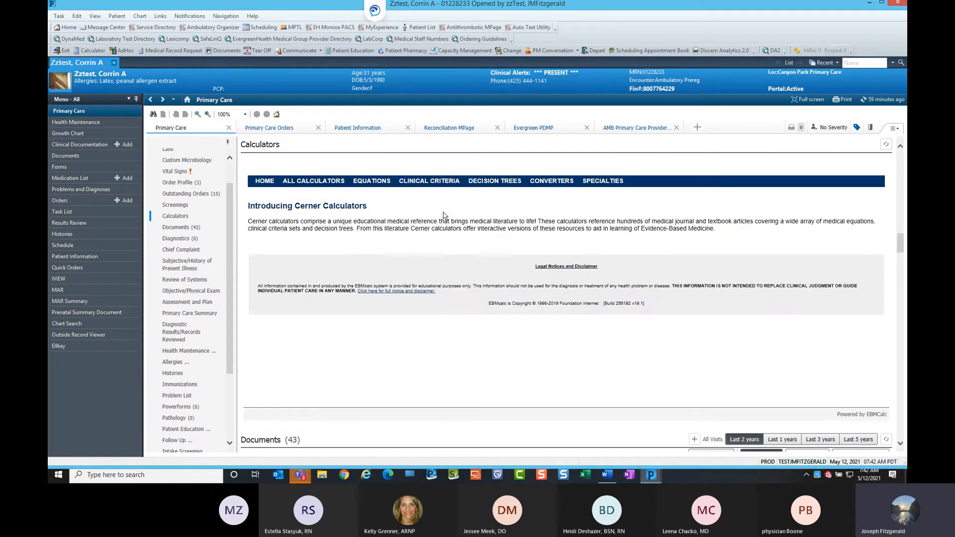
Browse the Clinical Criteria and Decision Trees lists and open the Atrial Fibrillation Five-Year Risk of Stroke calculator.
{"action": "left_click", "coordinate": [432, 185]}
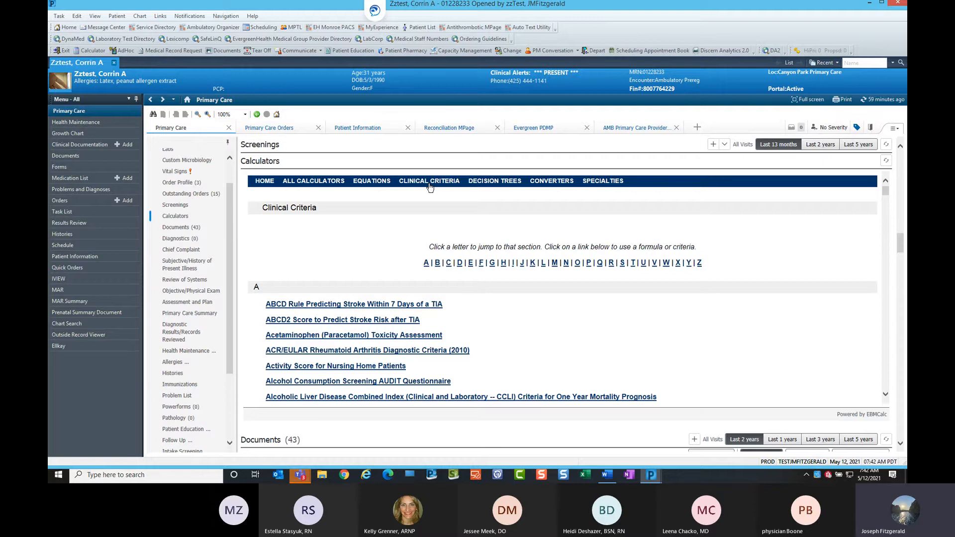
{"action": "left_click", "coordinate": [497, 185]}
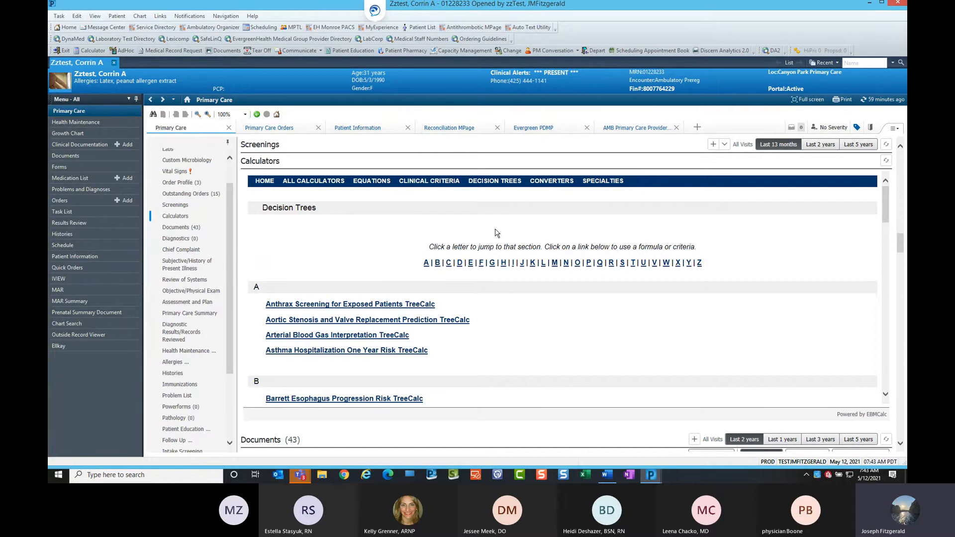
{"action": "scroll", "coordinate": [498, 242], "scroll_direction": "down", "scroll_amount": 1}
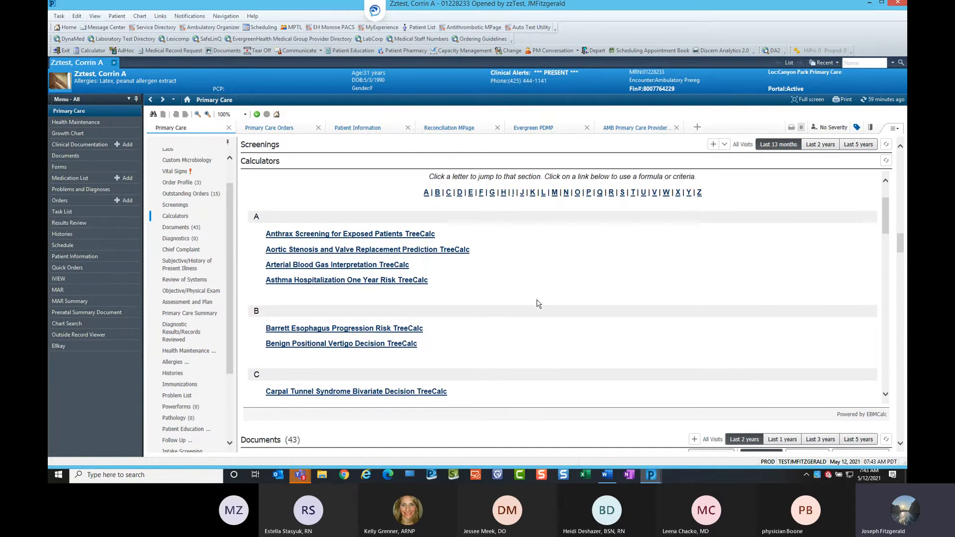
{"action": "scroll", "coordinate": [533, 246], "scroll_direction": "up", "scroll_amount": 1}
{"action": "scroll", "coordinate": [496, 199], "scroll_direction": "up", "scroll_amount": 1}
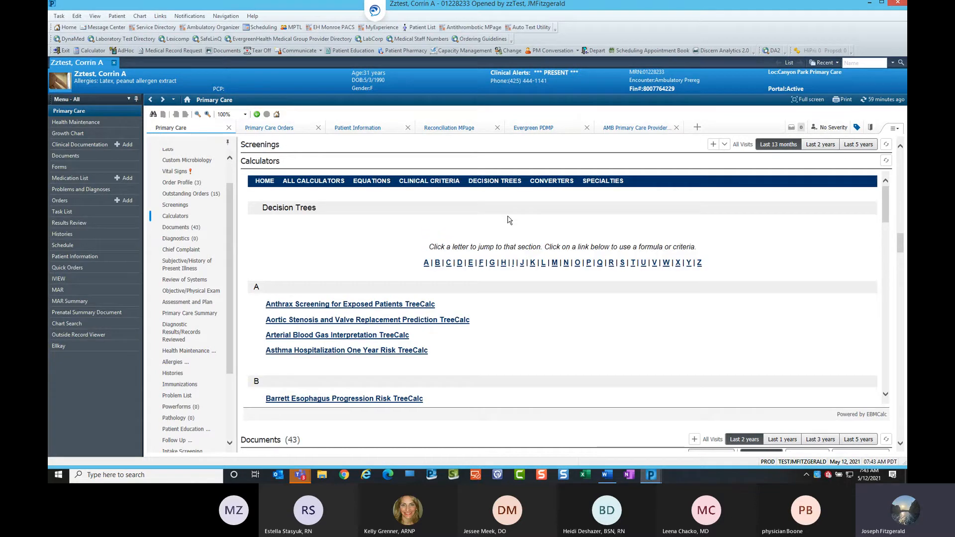
{"action": "left_click", "coordinate": [445, 183]}
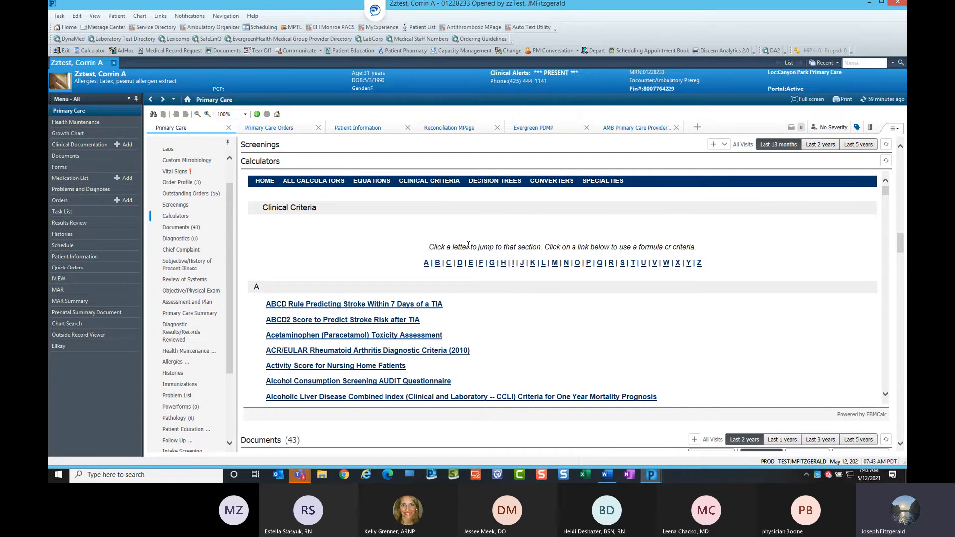
{"action": "scroll", "coordinate": [507, 291], "scroll_direction": "down", "scroll_amount": 3}
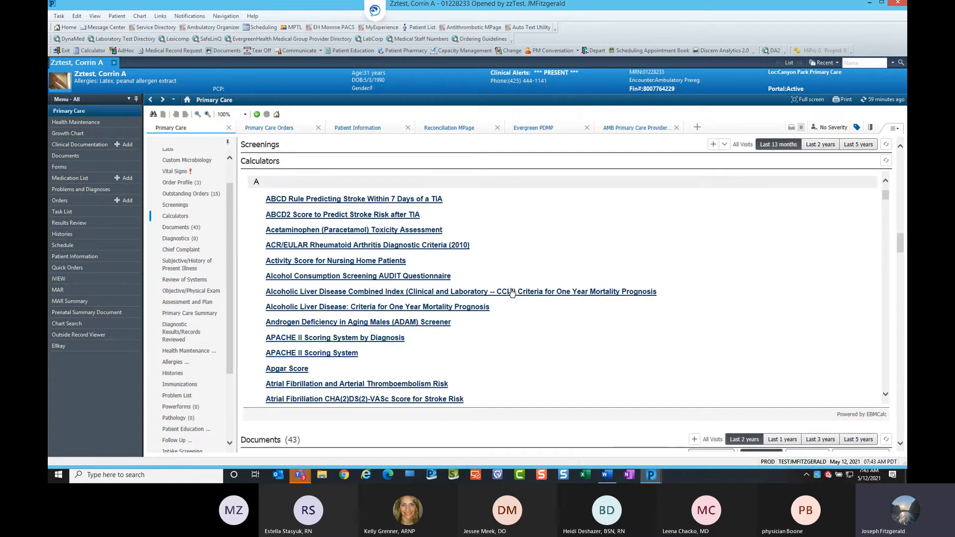
{"action": "scroll", "coordinate": [512, 292], "scroll_direction": "down", "scroll_amount": 3}
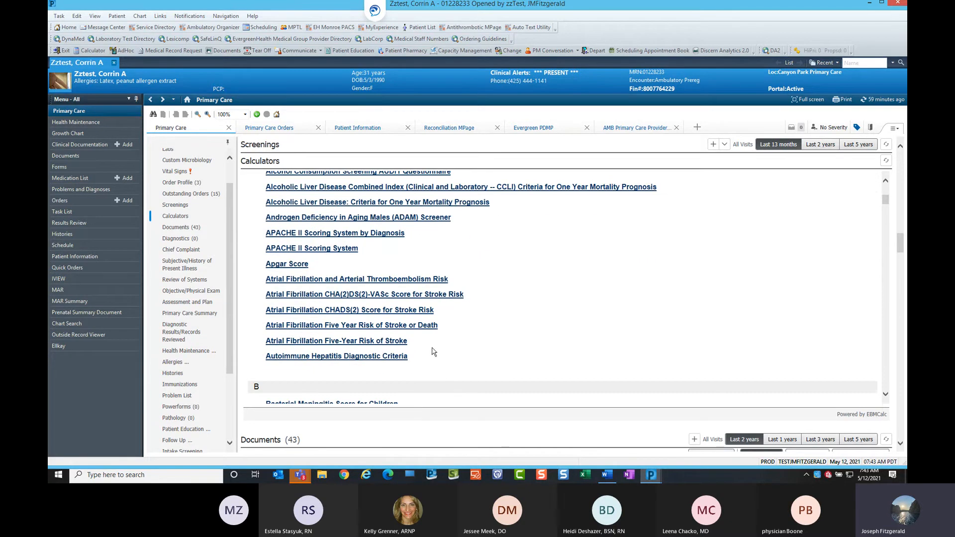
{"action": "left_click", "coordinate": [346, 342]}
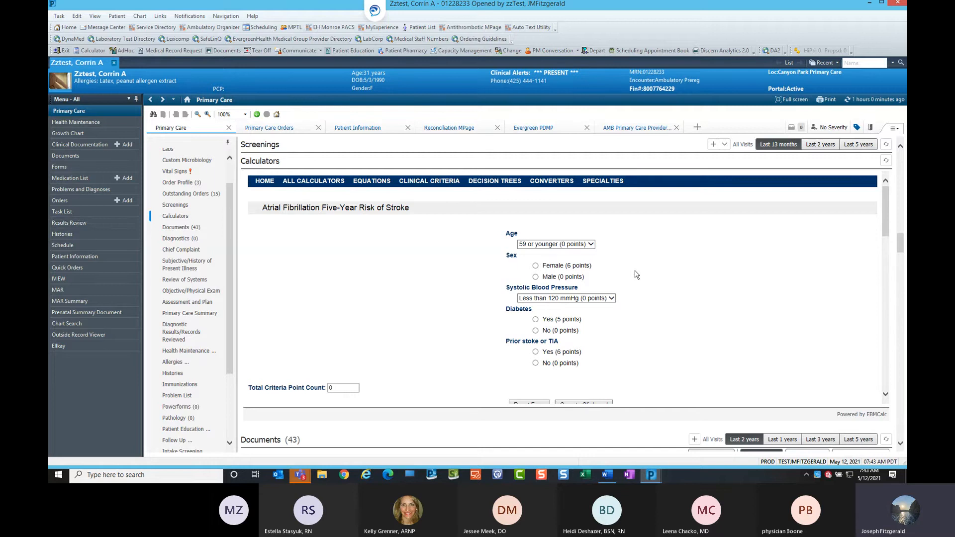
Score the calculator with age 72-74, female, systolic pressure 140-159 mmHg and diabetes Yes.
{"action": "left_click", "coordinate": [591, 246]}
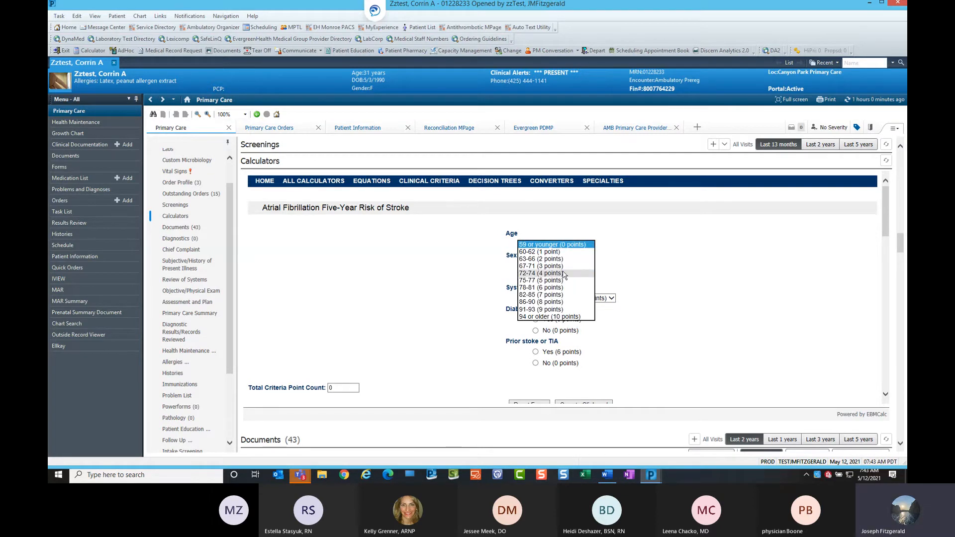
{"action": "left_click", "coordinate": [563, 274]}
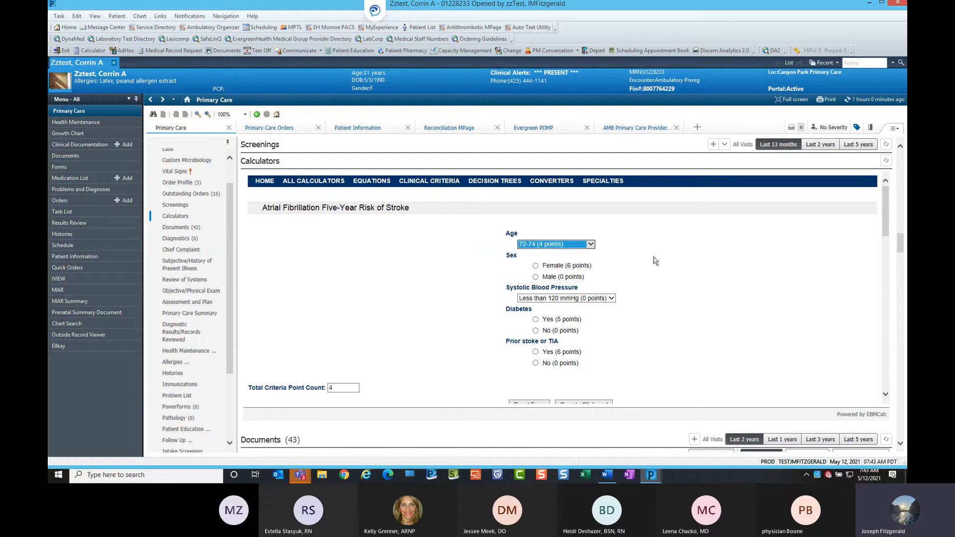
{"action": "left_click", "coordinate": [536, 266]}
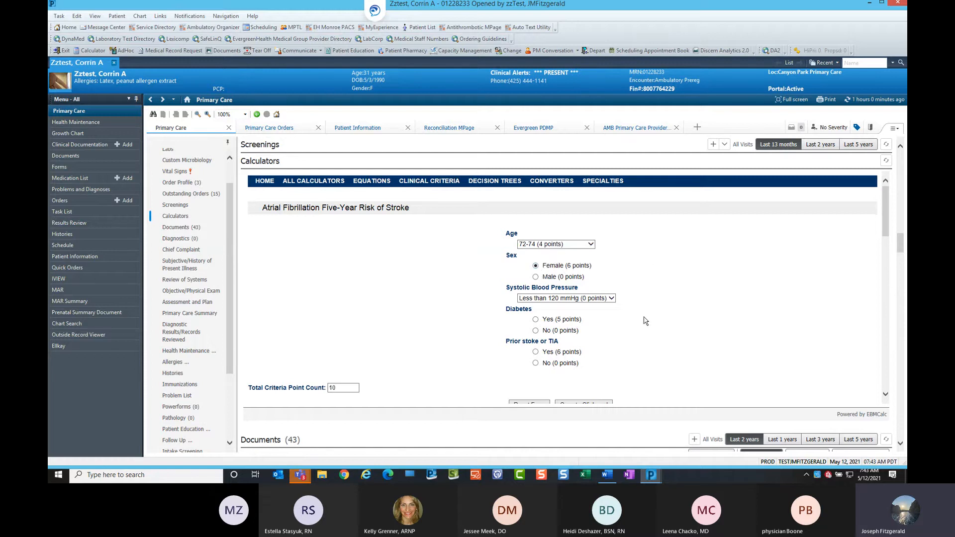
{"action": "left_click", "coordinate": [612, 298]}
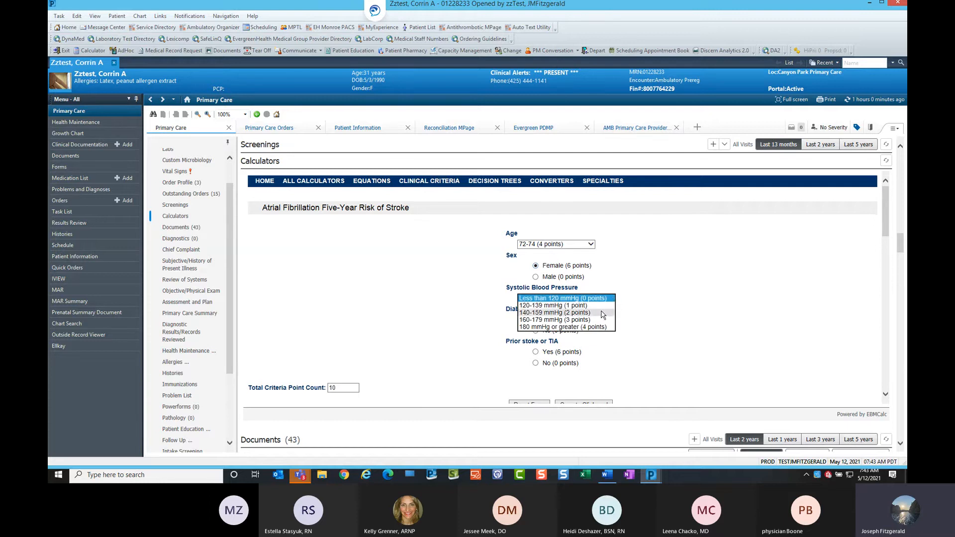
{"action": "left_click", "coordinate": [603, 313]}
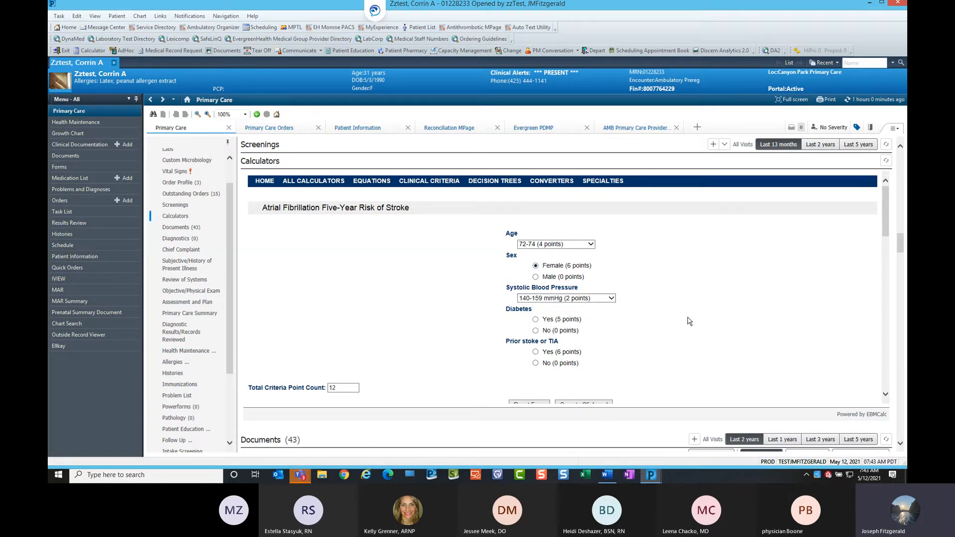
{"action": "scroll", "coordinate": [689, 323], "scroll_direction": "down", "scroll_amount": 1}
{"action": "left_click", "coordinate": [535, 284]}
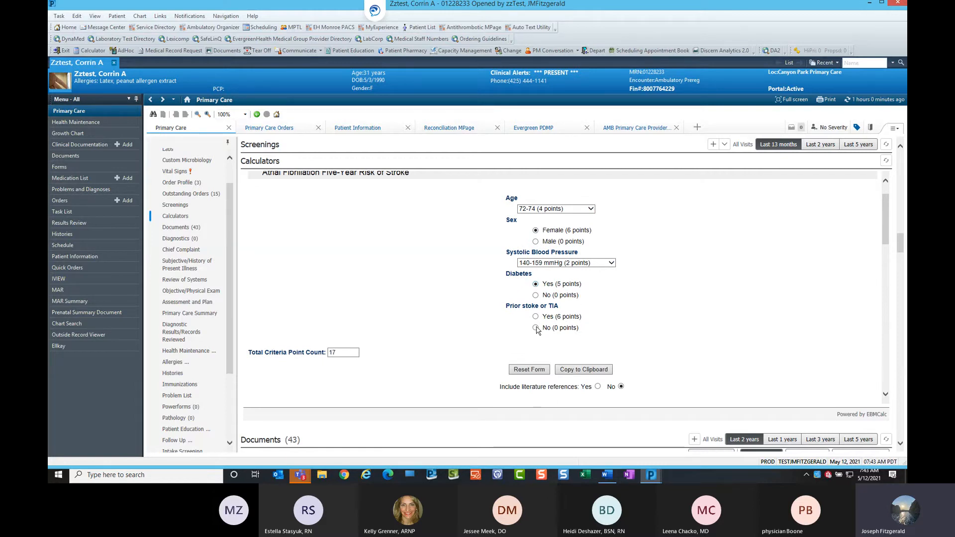
Set prior stroke or TIA to No and copy the calculator result to the clipboard.
{"action": "key", "text": "ctrl"}
{"action": "key", "text": "ctrl"}
{"action": "key", "text": "ctrl"}
{"action": "key", "text": "ctrl"}
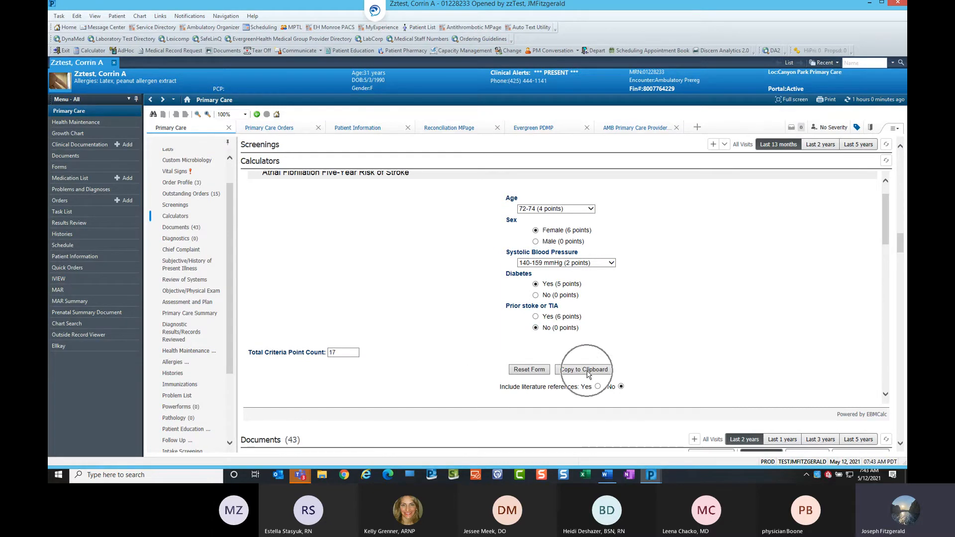
{"action": "left_click", "coordinate": [588, 373]}
Examine the 5 Year Stroke Risk table below the calculator.
{"action": "scroll", "coordinate": [453, 268], "scroll_direction": "down", "scroll_amount": 3}
{"action": "scroll", "coordinate": [455, 267], "scroll_direction": "down", "scroll_amount": 4}
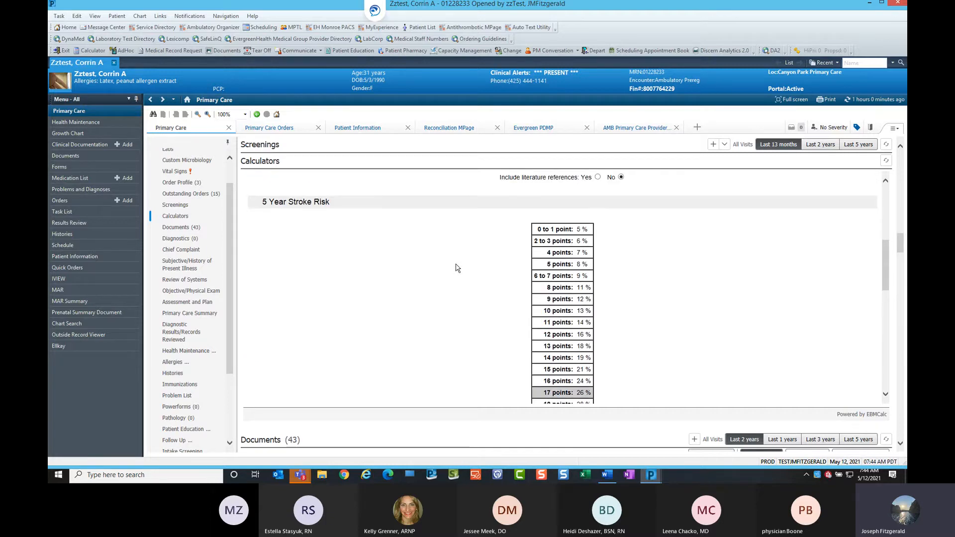
{"action": "scroll", "coordinate": [458, 268], "scroll_direction": "down", "scroll_amount": 7}
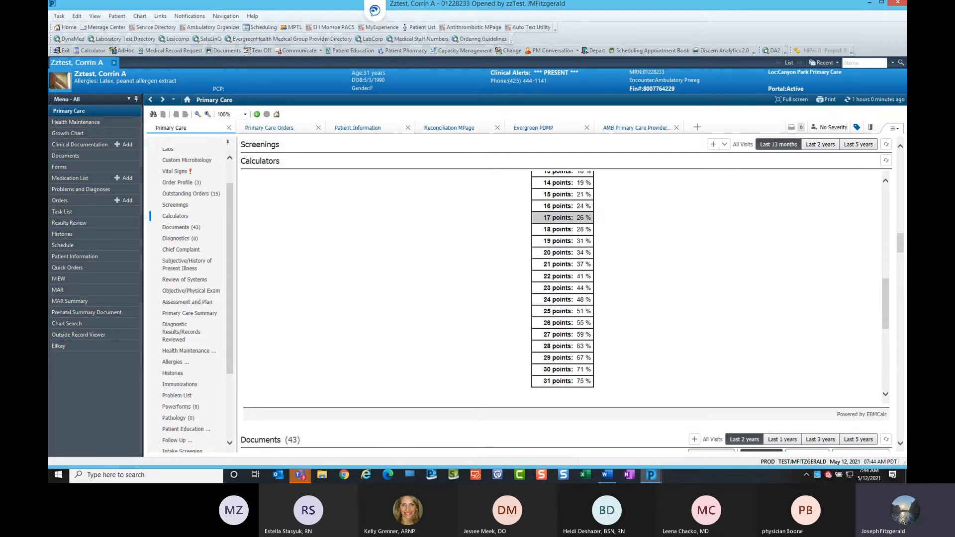
{"action": "left_click_drag", "start_coordinate": [886, 303], "coordinate": [875, 205]}
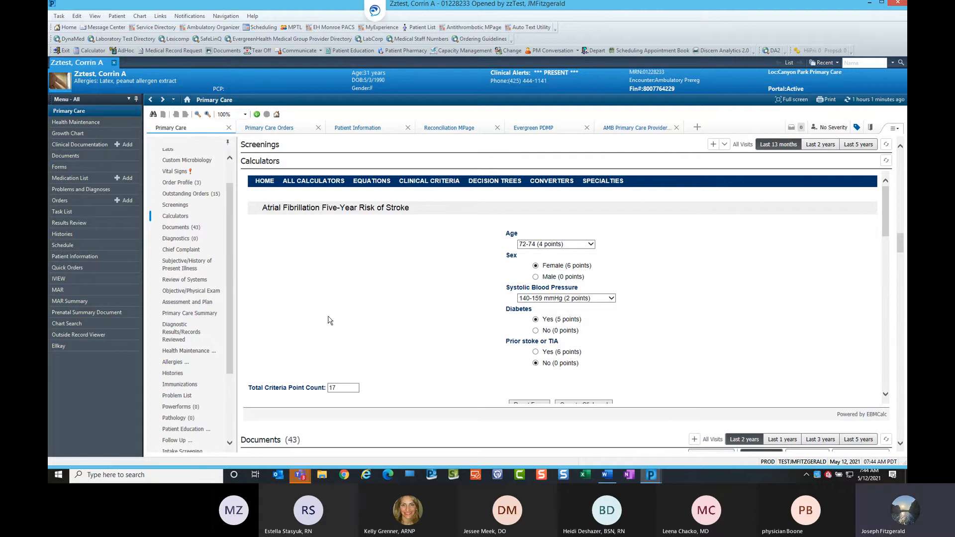
Create a new Office Visit note for the patient.
{"action": "scroll", "coordinate": [232, 342], "scroll_direction": "down", "scroll_amount": 1}
{"action": "scroll", "coordinate": [232, 342], "scroll_direction": "down", "scroll_amount": 2}
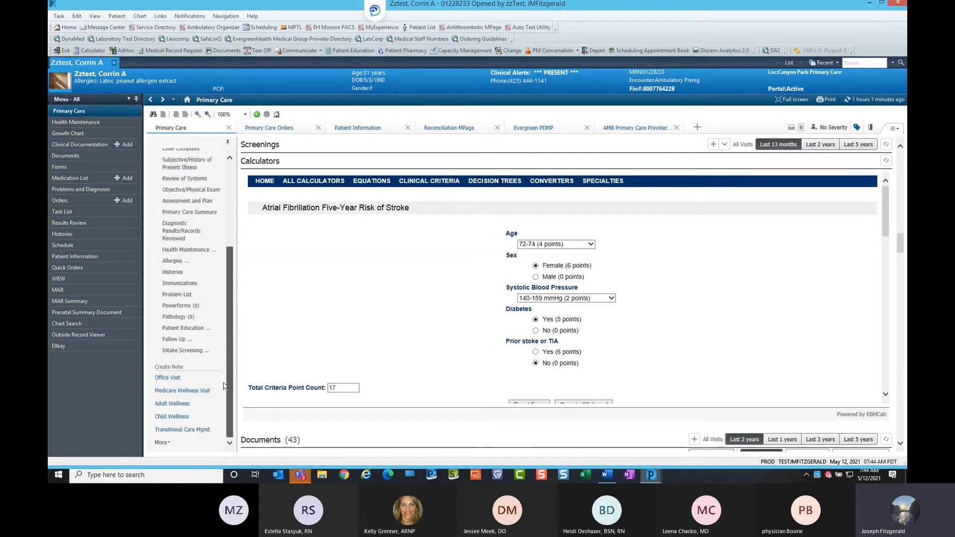
{"action": "left_click", "coordinate": [173, 381]}
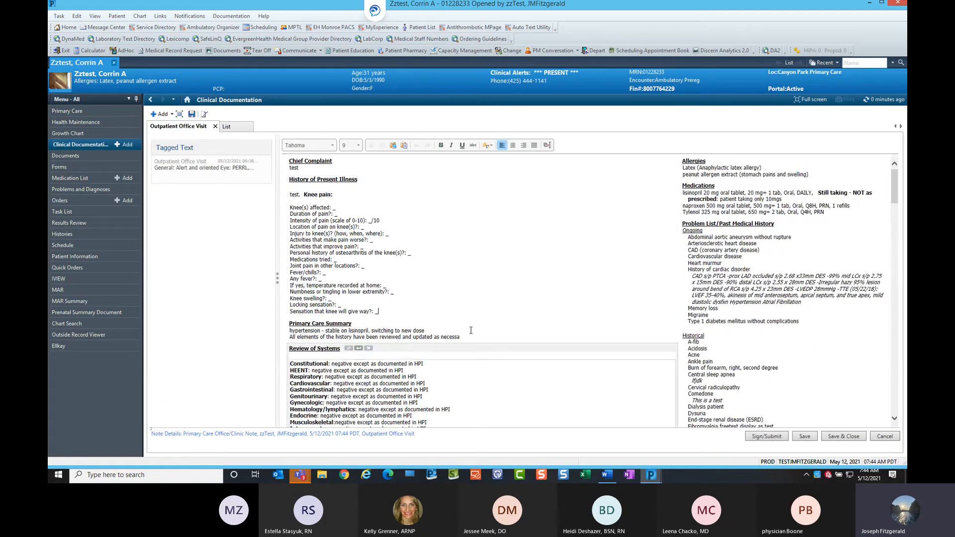
Insert the tagged physical exam text into the note's Physical Exam section.
{"action": "scroll", "coordinate": [482, 323], "scroll_direction": "down", "scroll_amount": 2}
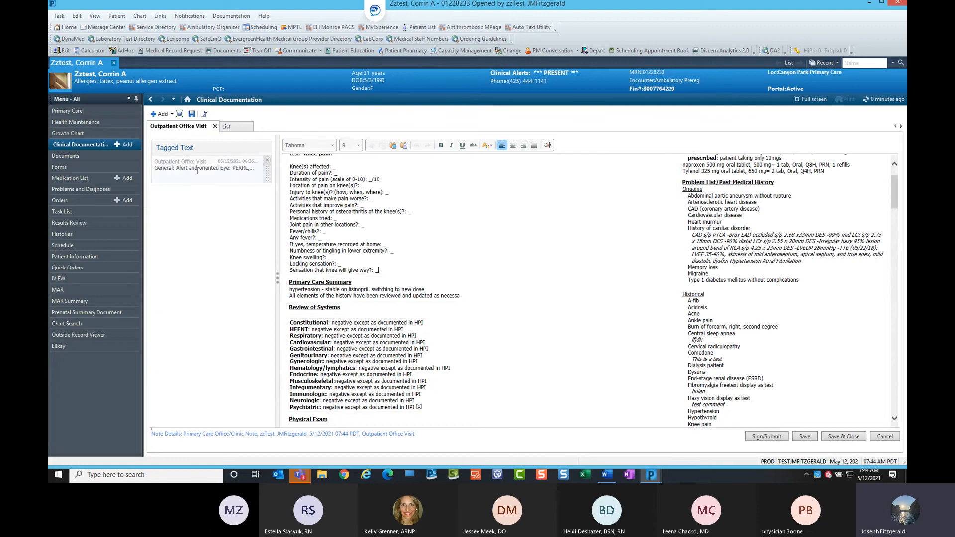
{"action": "scroll", "coordinate": [472, 222], "scroll_direction": "down", "scroll_amount": 3}
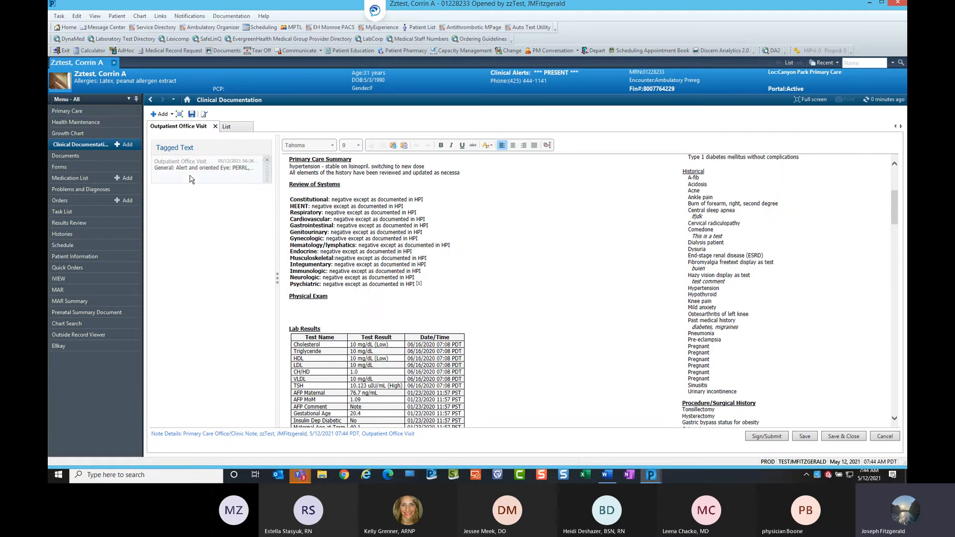
{"action": "left_click_drag", "start_coordinate": [192, 179], "coordinate": [308, 315]}
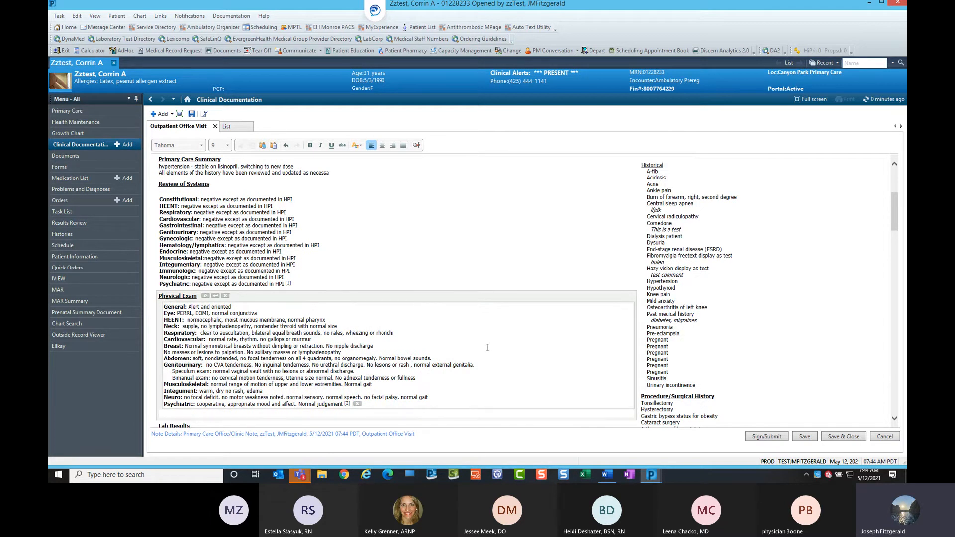
Clear the Physical Exam section and undo the clearing.
{"action": "left_click", "coordinate": [225, 296]}
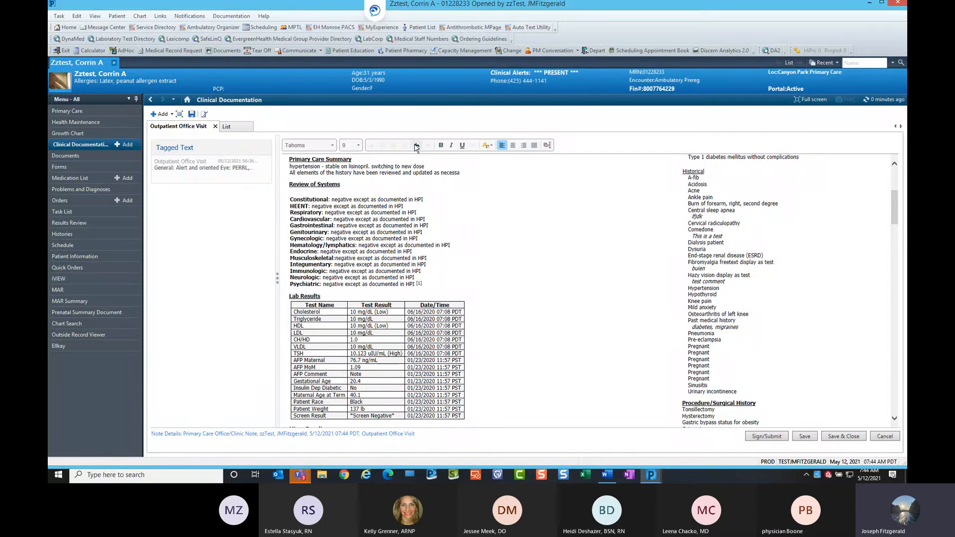
{"action": "key", "text": "ctrl+z"}
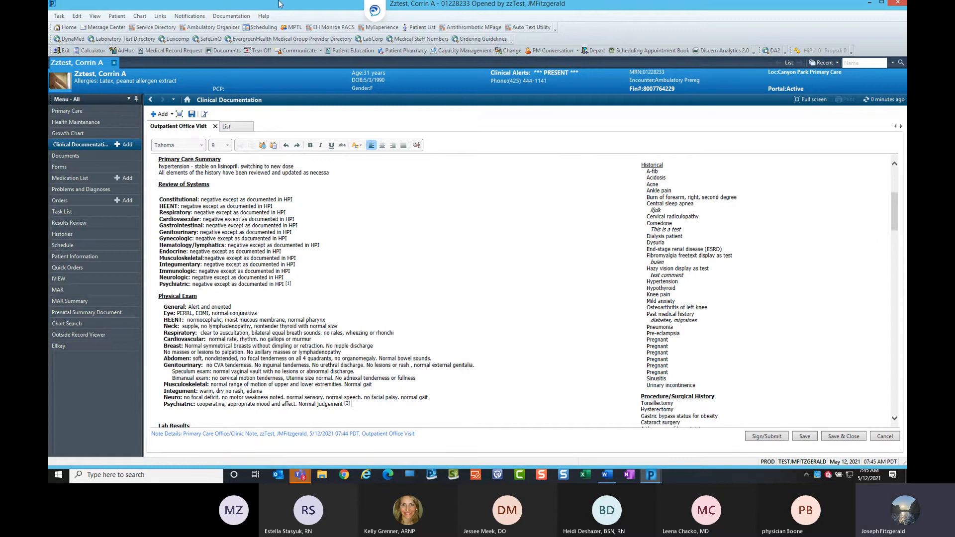
Review the note's sections from Physical Exam down to Assessment/Plan.
{"action": "scroll", "coordinate": [411, 313], "scroll_direction": "down", "scroll_amount": 5}
{"action": "scroll", "coordinate": [411, 313], "scroll_direction": "down", "scroll_amount": 2}
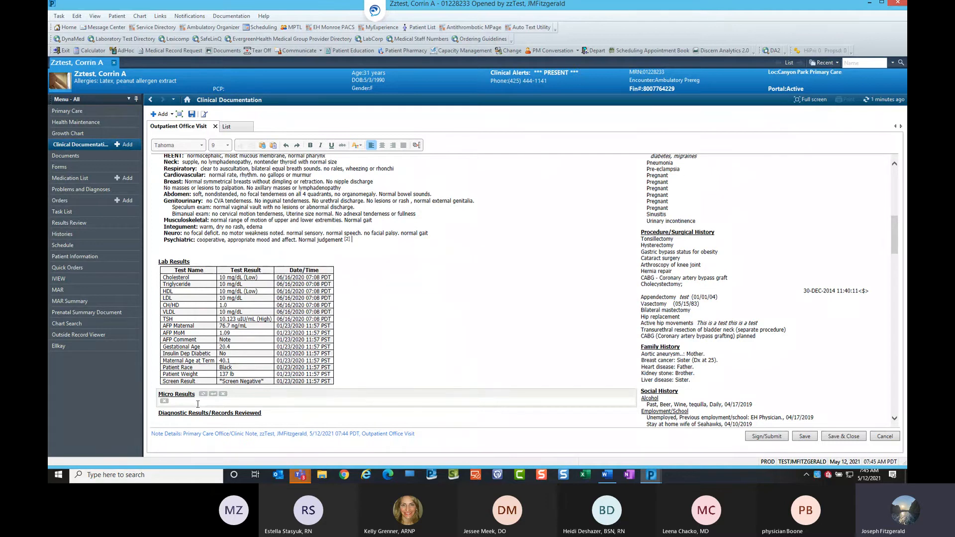
{"action": "scroll", "coordinate": [358, 363], "scroll_direction": "down", "scroll_amount": 2}
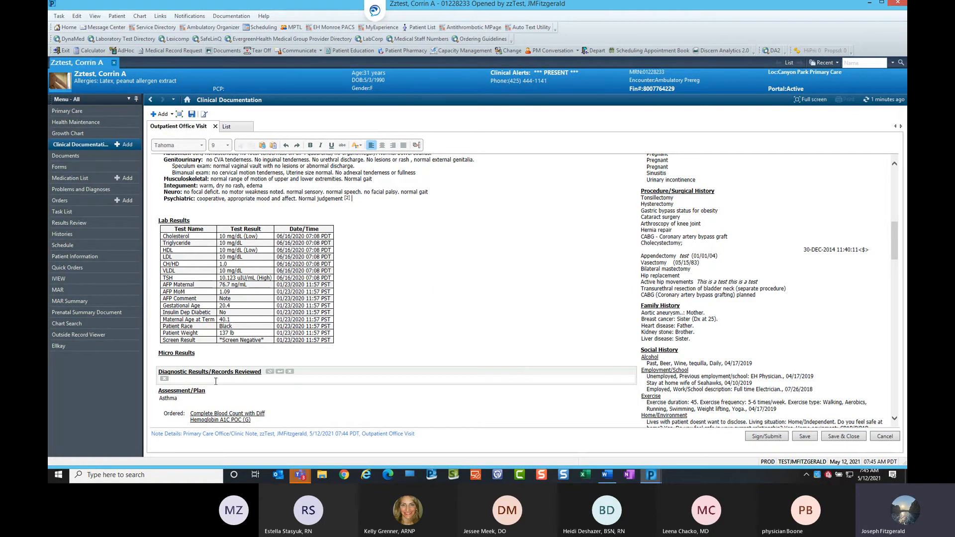
{"action": "scroll", "coordinate": [242, 357], "scroll_direction": "up", "scroll_amount": 5}
{"action": "scroll", "coordinate": [242, 357], "scroll_direction": "up", "scroll_amount": 6}
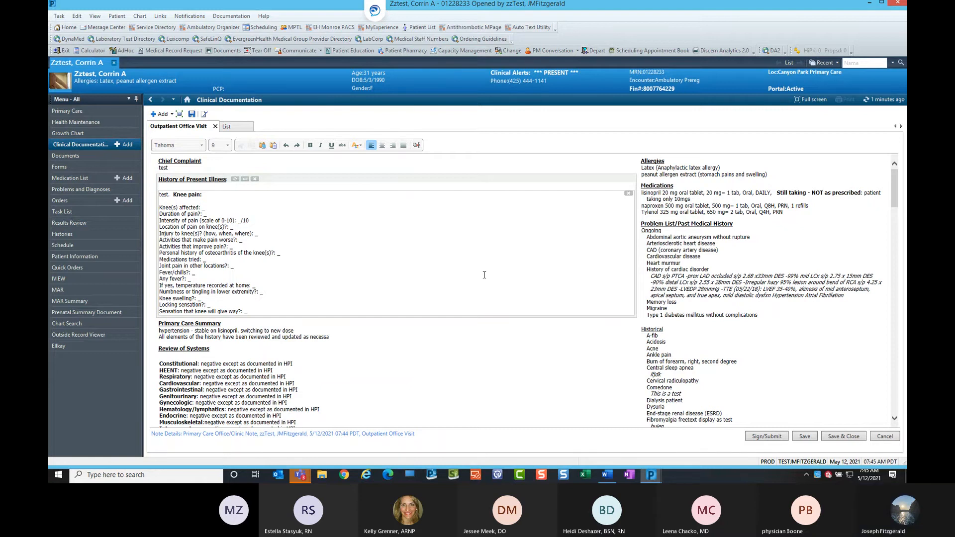
{"action": "scroll", "coordinate": [487, 283], "scroll_direction": "down", "scroll_amount": 2}
{"action": "scroll", "coordinate": [488, 283], "scroll_direction": "down", "scroll_amount": 4}
Paste the copied stroke risk calculation into the note's Diagnostic Results/Records Reviewed section.
{"action": "scroll", "coordinate": [488, 281], "scroll_direction": "down", "scroll_amount": 4}
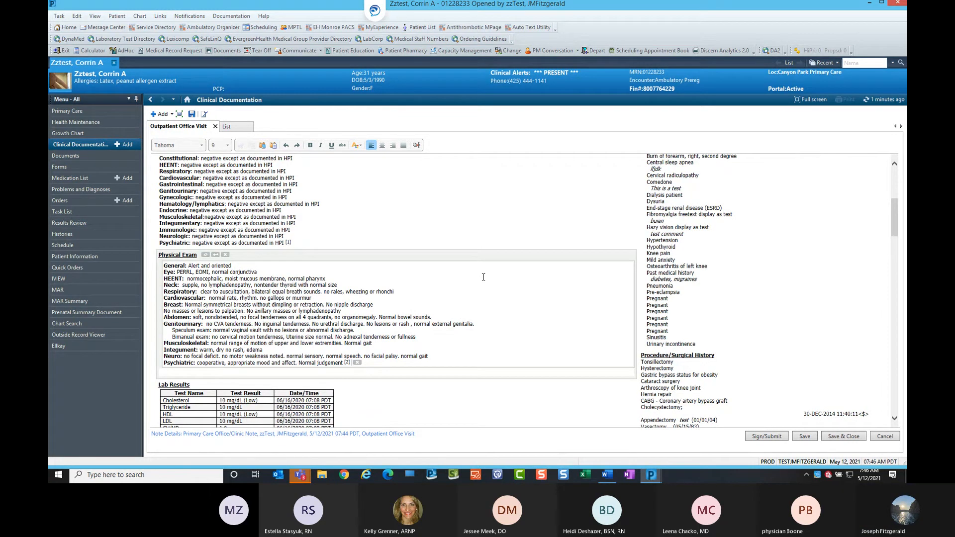
{"action": "scroll", "coordinate": [475, 304], "scroll_direction": "down", "scroll_amount": 10}
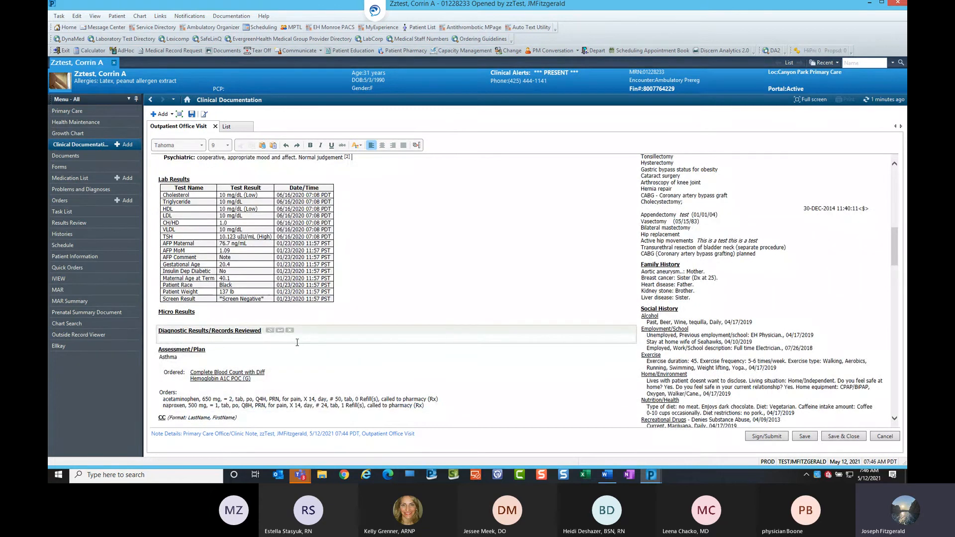
{"action": "left_click", "coordinate": [214, 339]}
{"action": "key", "text": "ctrl+v"}
{"action": "left_click", "coordinate": [440, 296]}
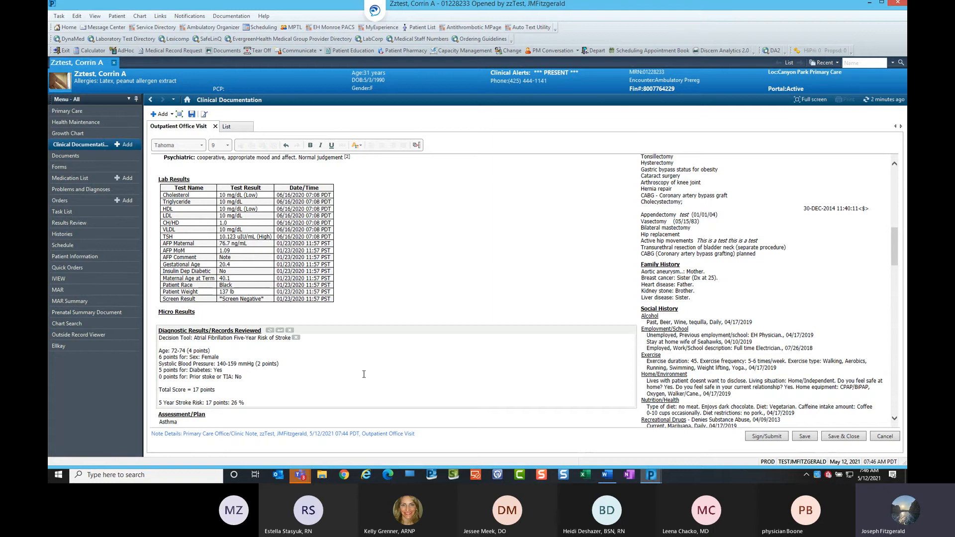
{"action": "scroll", "coordinate": [323, 300], "scroll_direction": "up", "scroll_amount": 5}
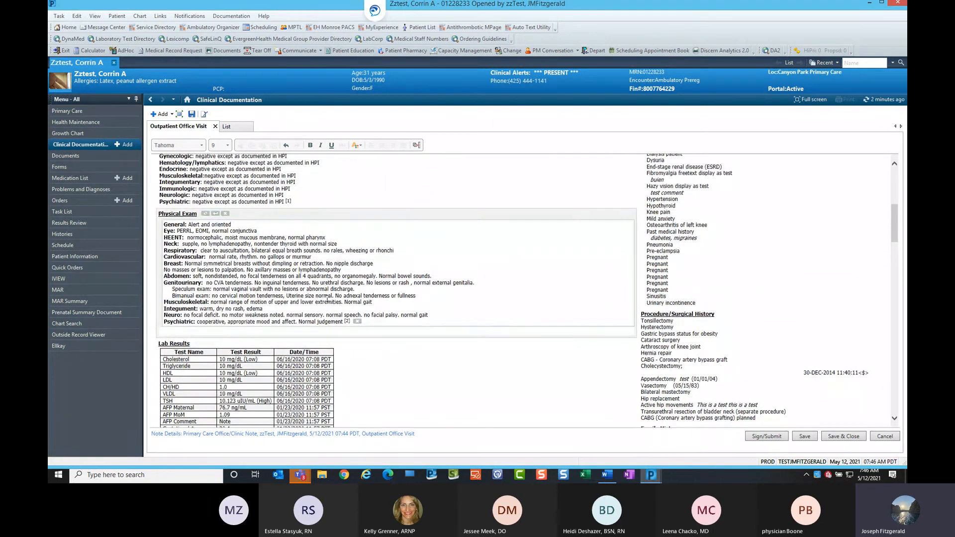
Save the note as a Primary Care Office/Clinic Note titled Outpatient Office Visit.
{"action": "scroll", "coordinate": [268, 240], "scroll_direction": "up", "scroll_amount": 3}
{"action": "scroll", "coordinate": [394, 295], "scroll_direction": "down", "scroll_amount": 10}
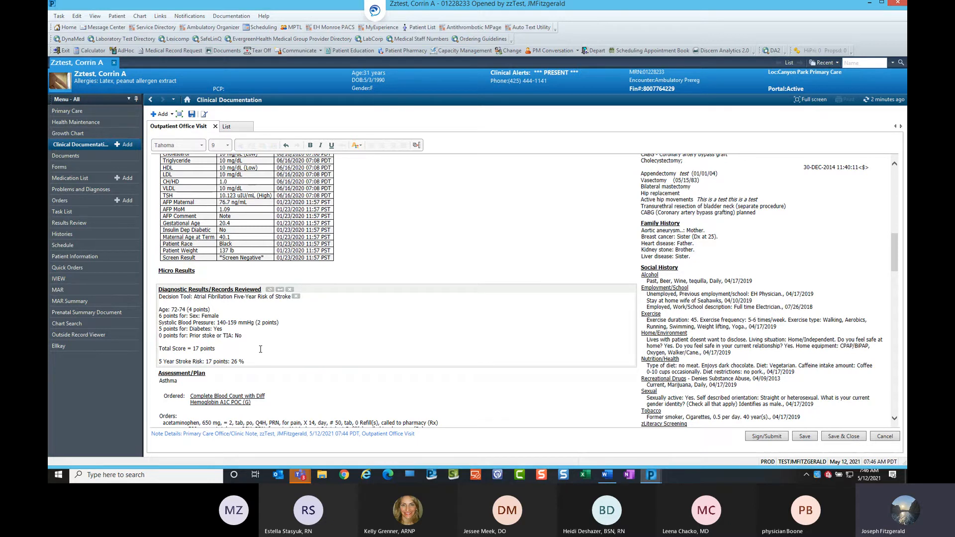
{"action": "left_click", "coordinate": [848, 438]}
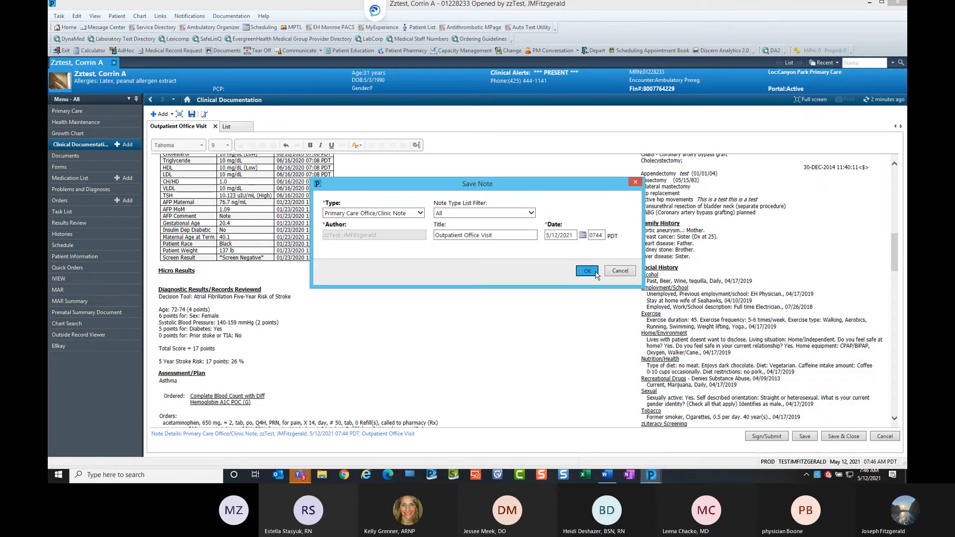
{"action": "left_click", "coordinate": [595, 272]}
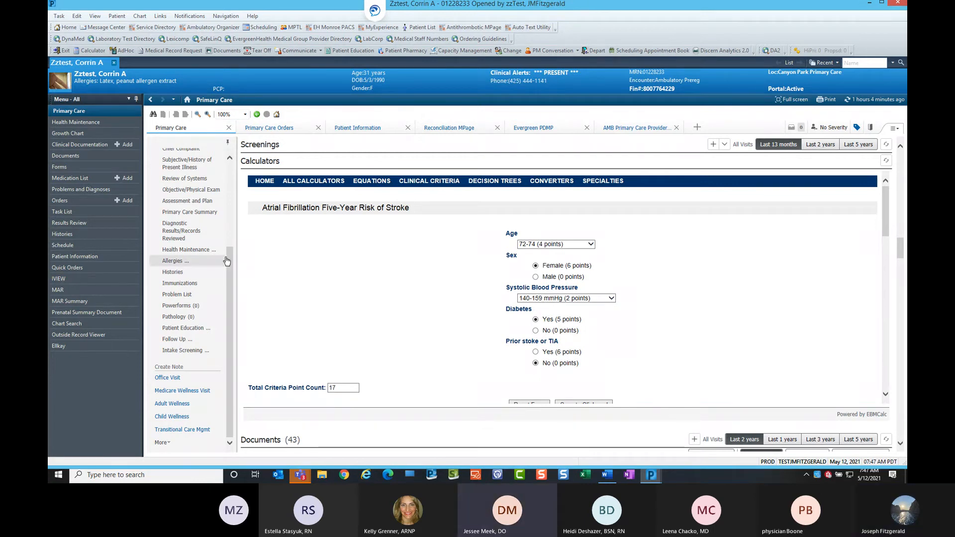
Open New Order Entry and search the Ambulatory In Office catalog for ekg, selecting the 12-lead EKG order.
{"action": "left_click_drag", "start_coordinate": [229, 260], "coordinate": [234, 177]}
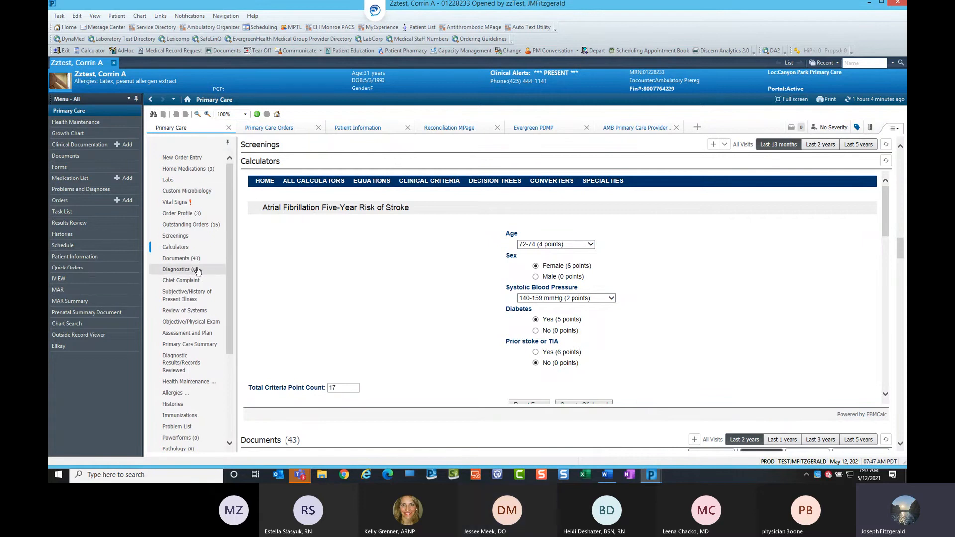
{"action": "left_click", "coordinate": [188, 159]}
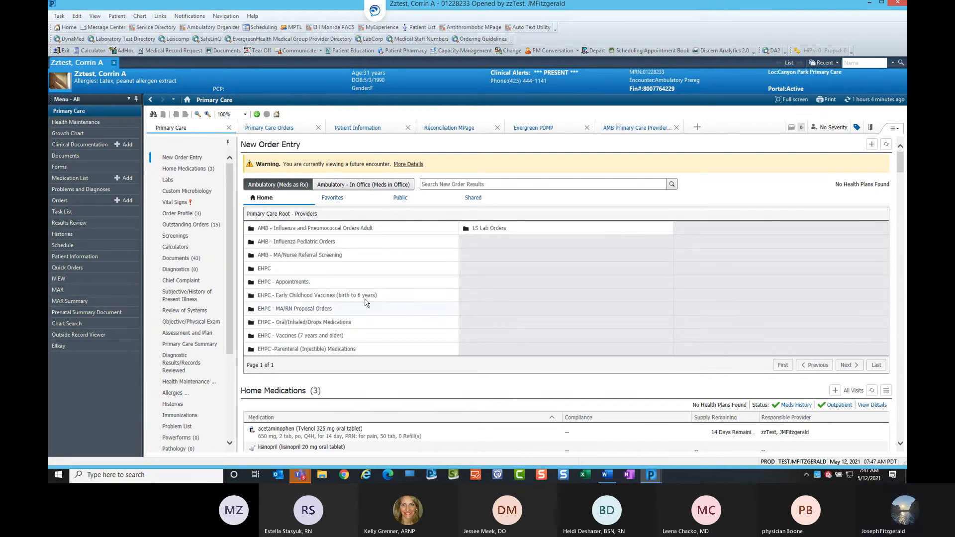
{"action": "left_click", "coordinate": [445, 185]}
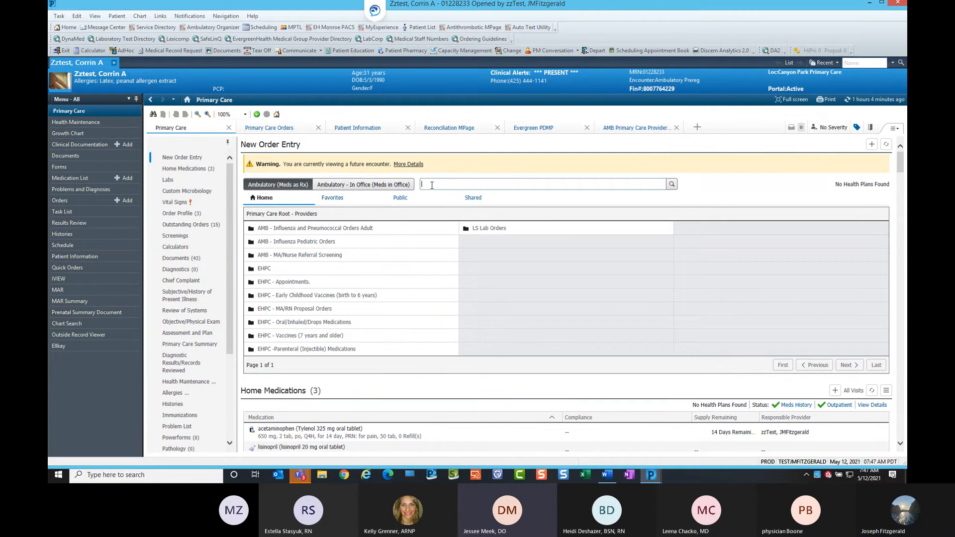
{"action": "type", "text": "eck"}
{"action": "left_click", "coordinate": [352, 188]}
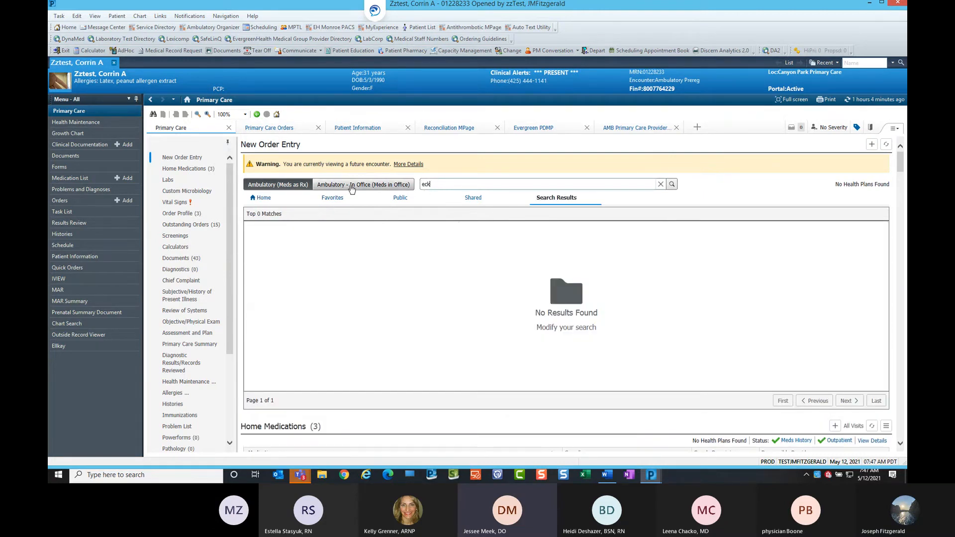
{"action": "left_click", "coordinate": [446, 184]}
{"action": "type", "text": "ek"}
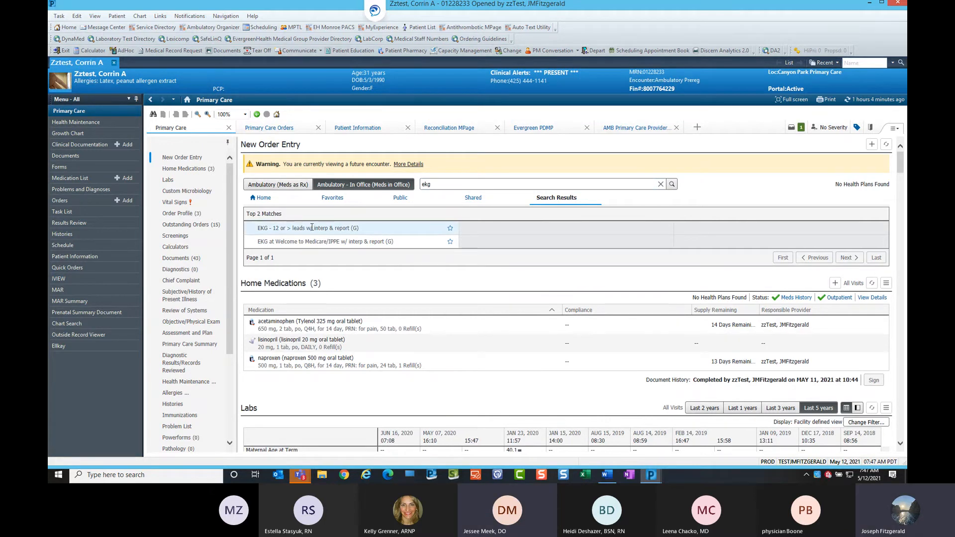
Open the pending EKG order's details for modification, view its Details tab, and cancel the order entry.
{"action": "left_click", "coordinate": [801, 129]}
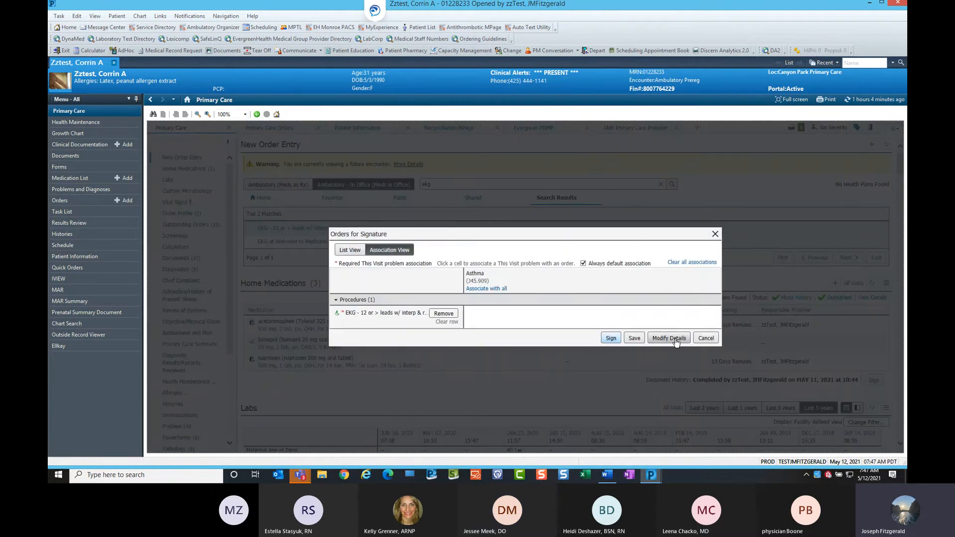
{"action": "left_click", "coordinate": [675, 341]}
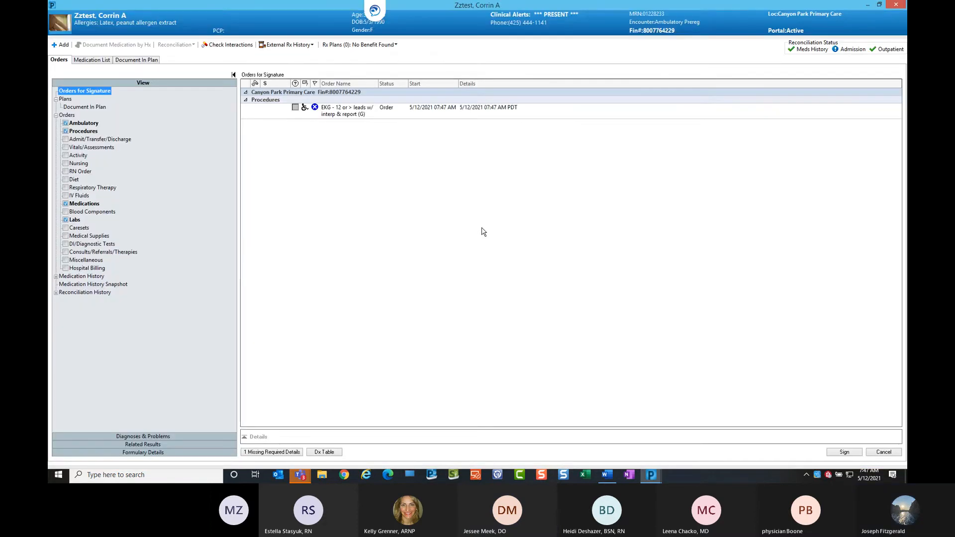
{"action": "left_click", "coordinate": [378, 112]}
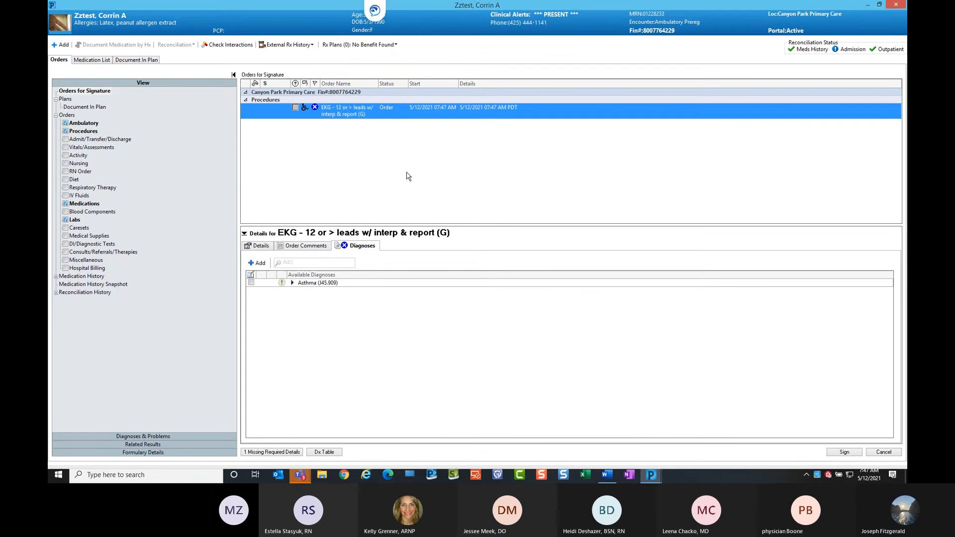
{"action": "left_click", "coordinate": [261, 247]}
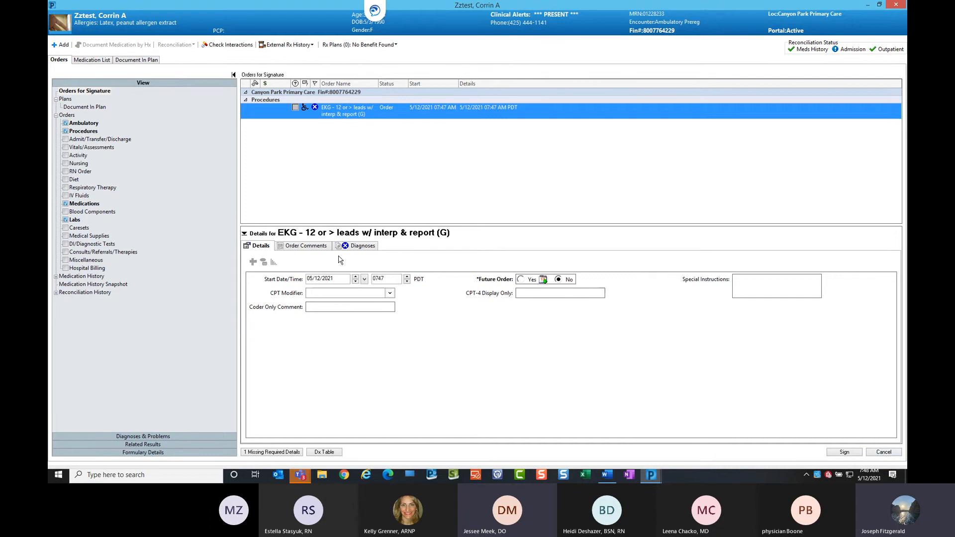
{"action": "left_click", "coordinate": [884, 452]}
{"action": "left_click", "coordinate": [523, 274]}
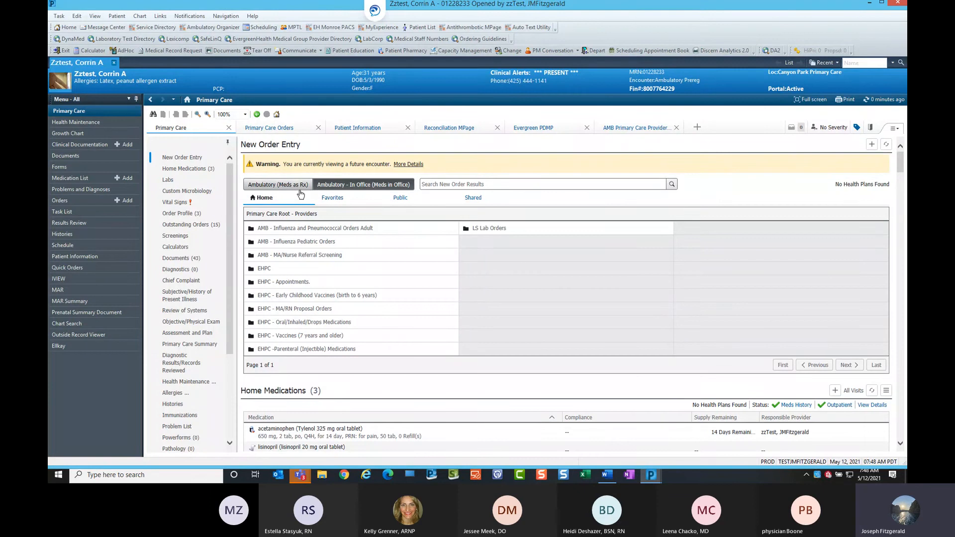
Select the (URI) Upper Respiratory Infection Symptom Management PowerPlan from the Favorites orders.
{"action": "left_click", "coordinate": [440, 184]}
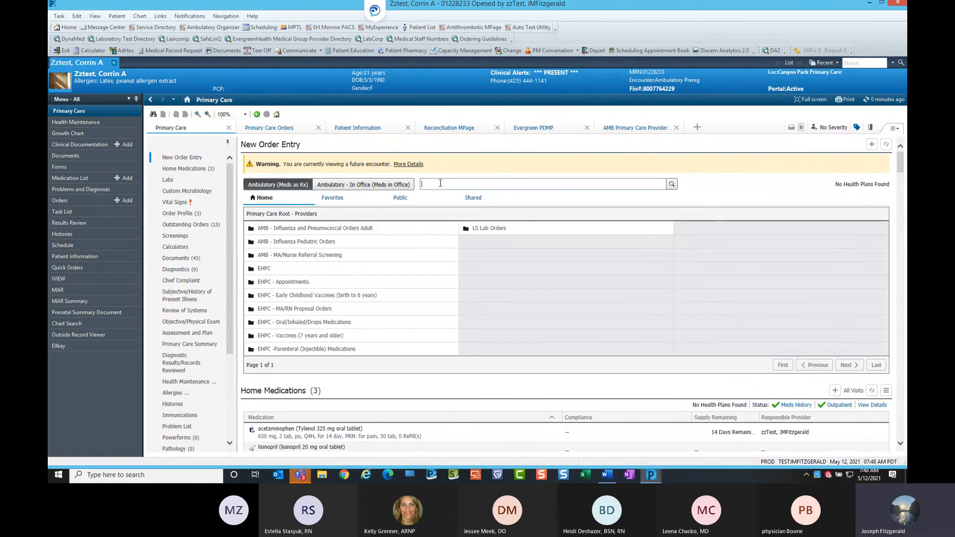
{"action": "type", "text": "ekg"}
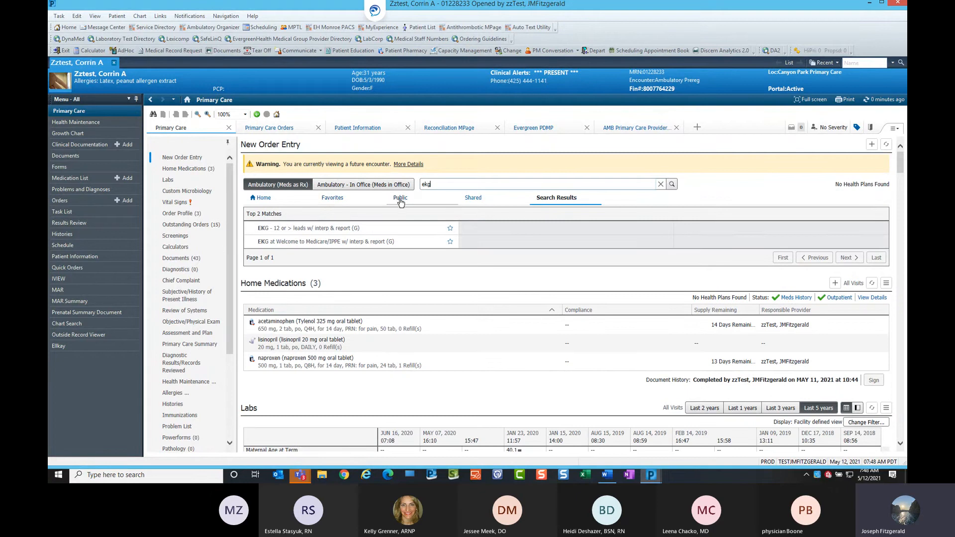
{"action": "left_click", "coordinate": [337, 204]}
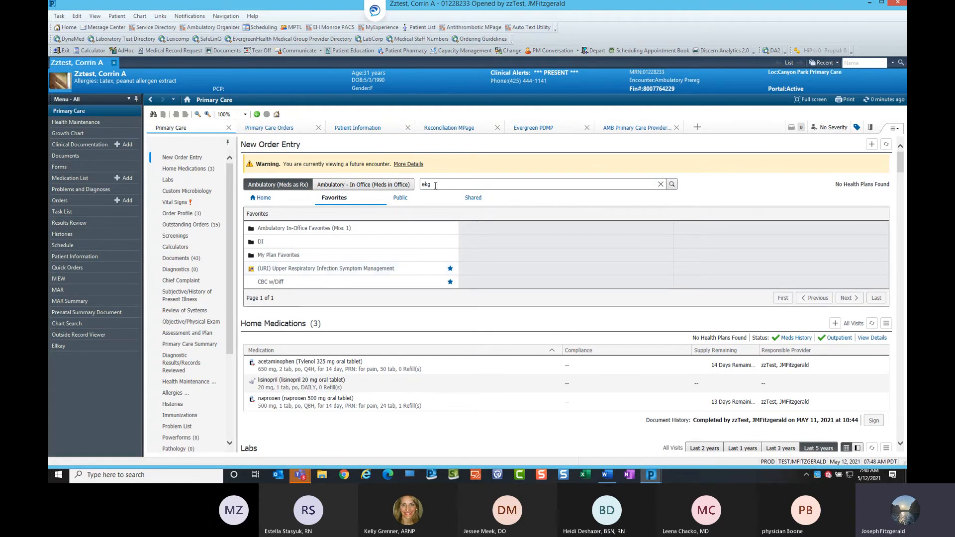
{"action": "left_click", "coordinate": [334, 270]}
{"action": "left_click", "coordinate": [327, 268]}
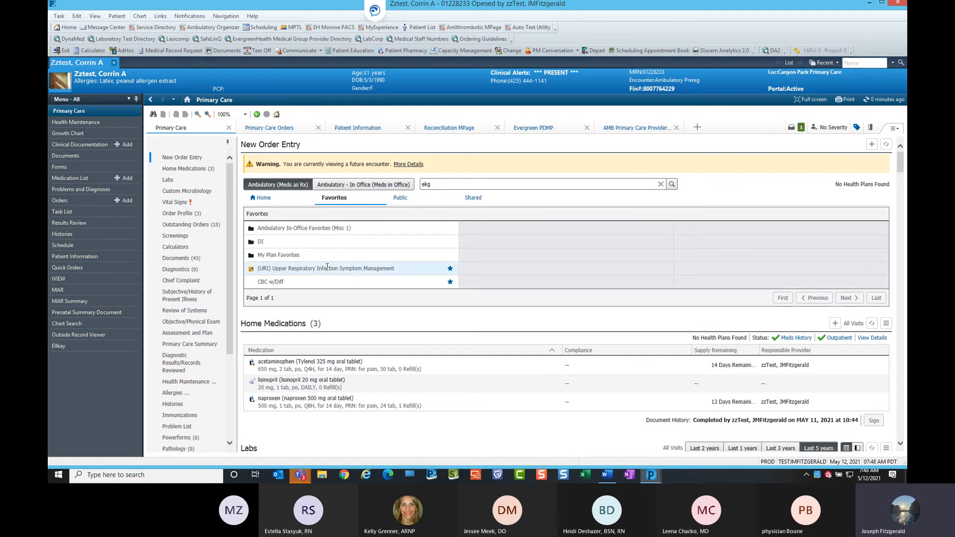
Open the URI PowerPlan's details, review its medication components, and cancel the pending orders.
{"action": "left_click", "coordinate": [801, 128]}
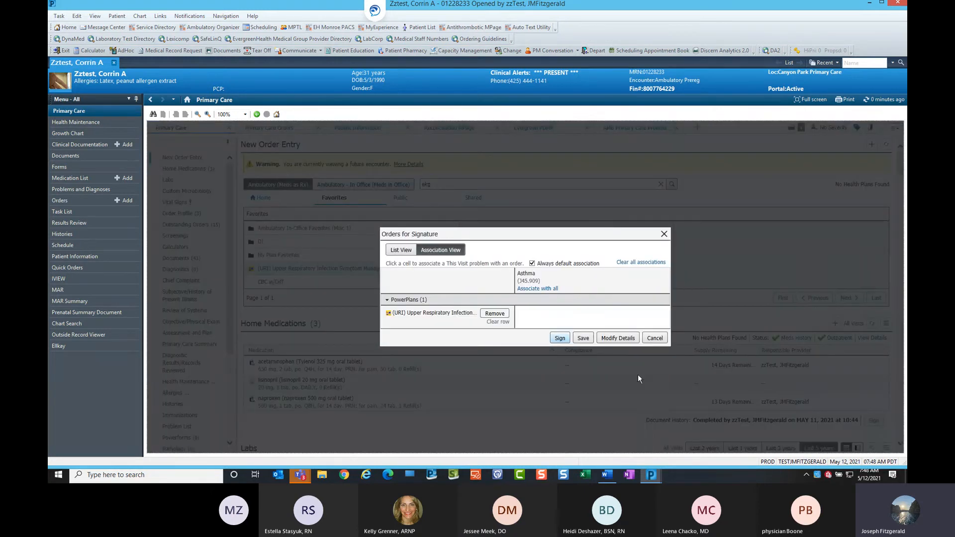
{"action": "left_click", "coordinate": [619, 338]}
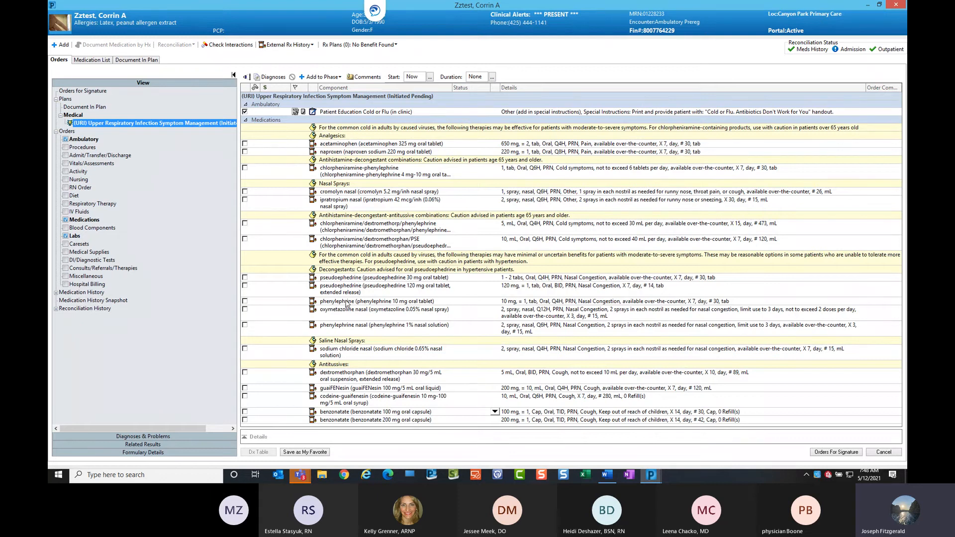
{"action": "scroll", "coordinate": [402, 265], "scroll_direction": "down", "scroll_amount": 2}
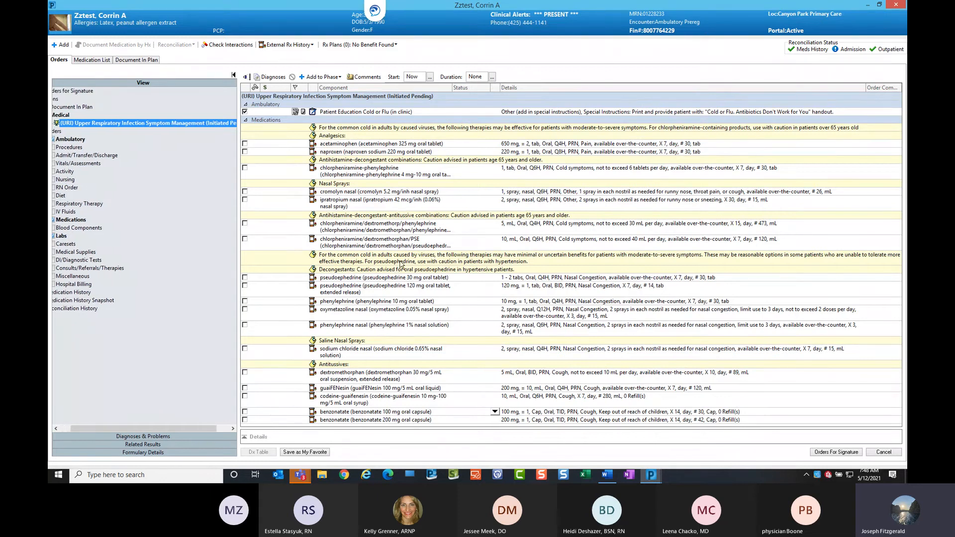
{"action": "scroll", "coordinate": [465, 361], "scroll_direction": "up", "scroll_amount": 2}
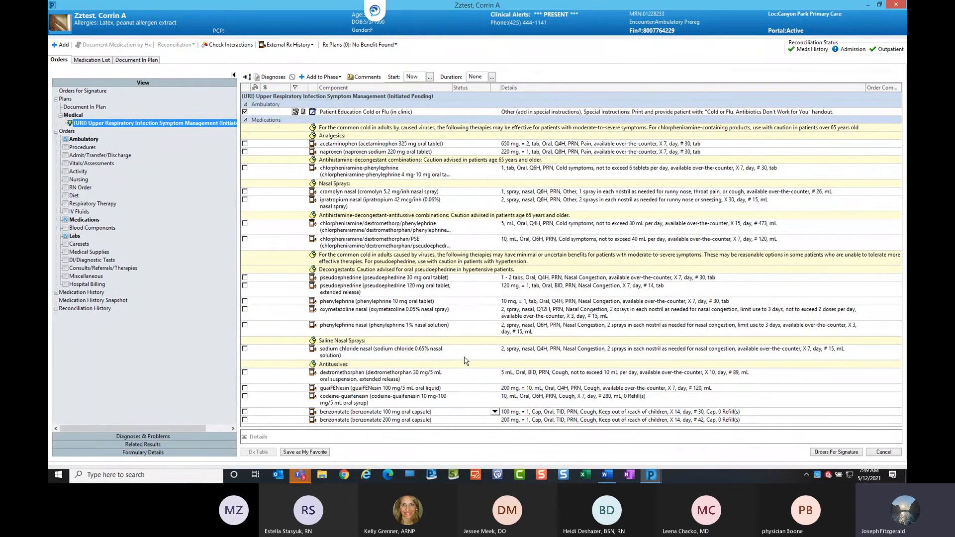
{"action": "scroll", "coordinate": [419, 393], "scroll_direction": "down", "scroll_amount": 2}
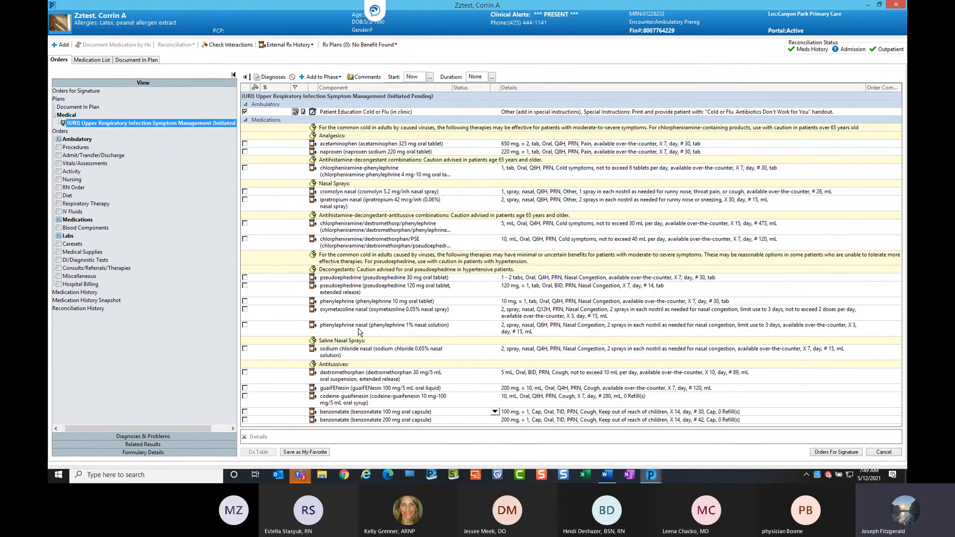
{"action": "left_click", "coordinate": [889, 452]}
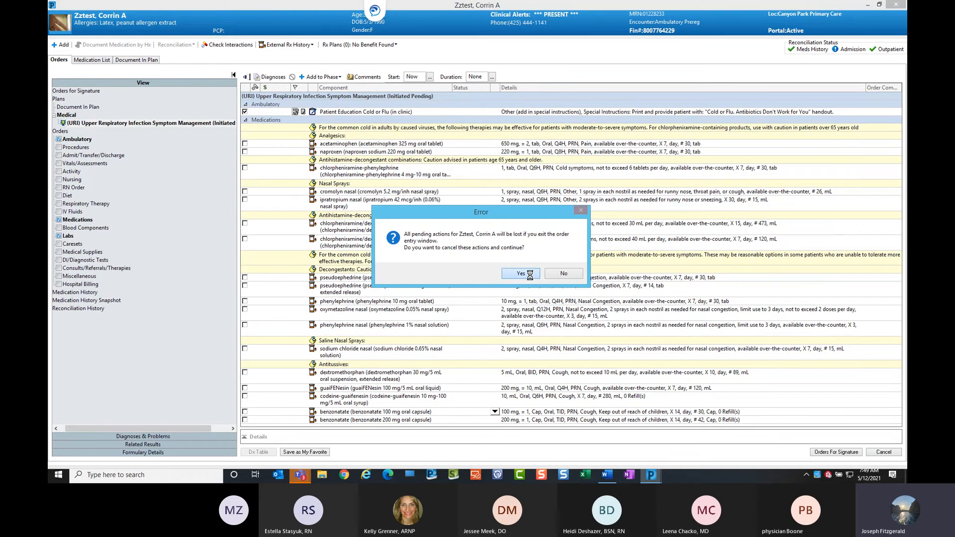
{"action": "left_click", "coordinate": [530, 277]}
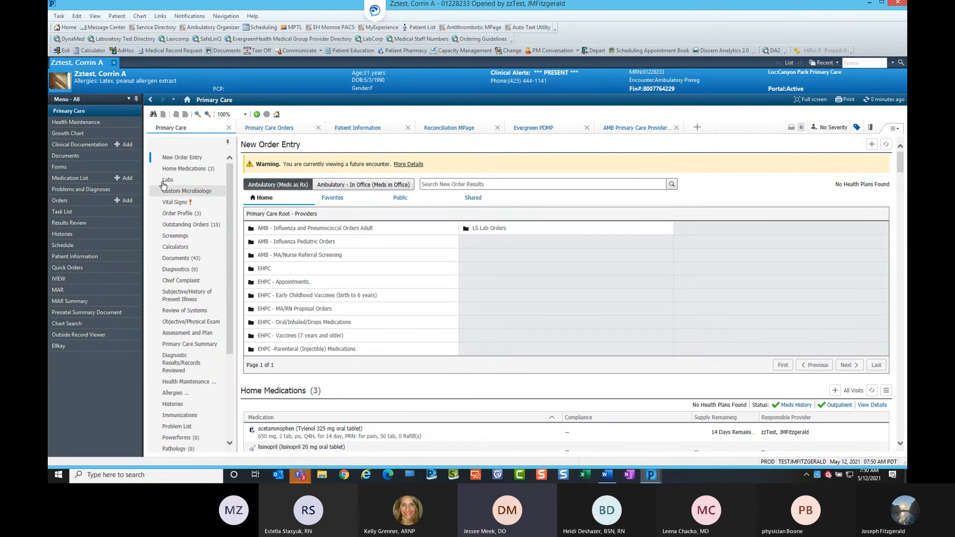
Check the Orders folder in the Message Center inbox and return to the patient's chart.
{"action": "left_click", "coordinate": [104, 26]}
{"action": "left_click", "coordinate": [82, 157]}
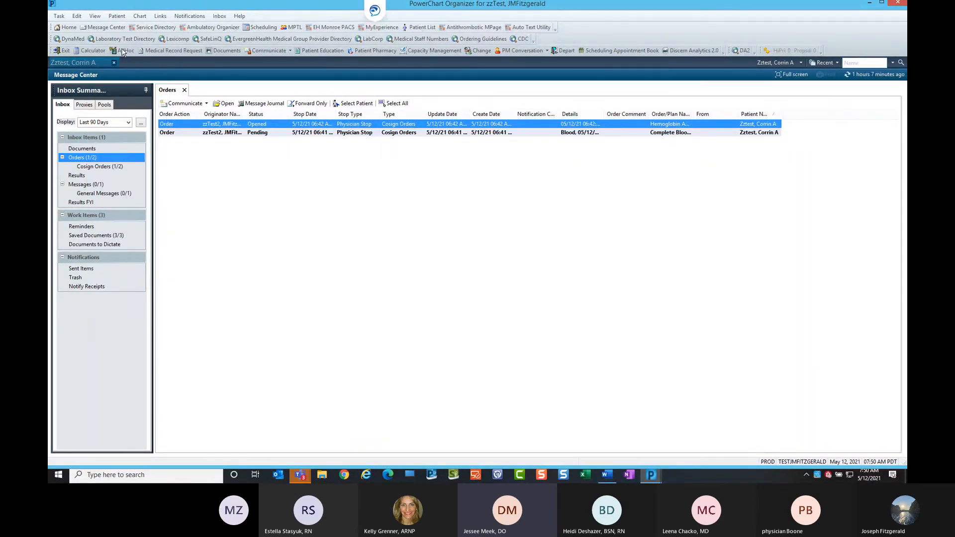
{"action": "left_click", "coordinate": [86, 64]}
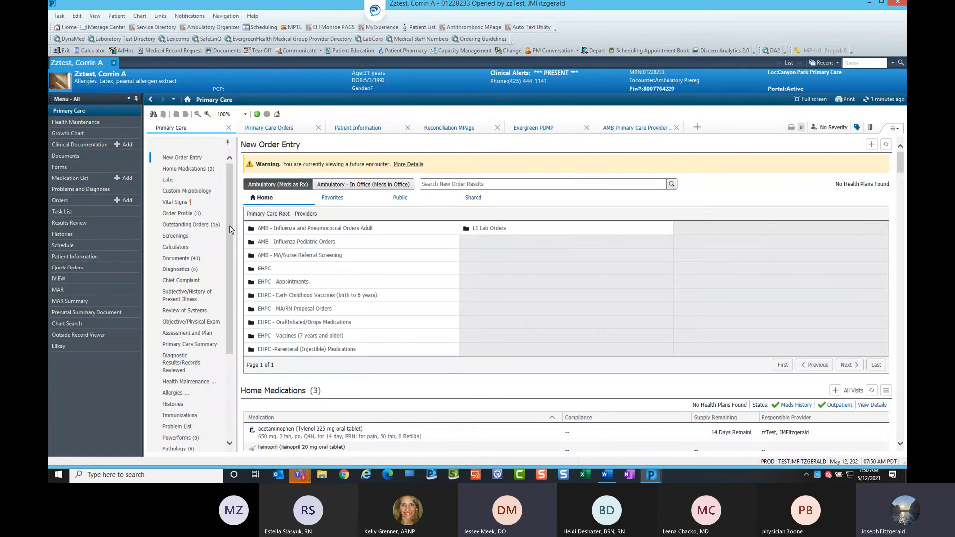
Review the Outstanding Orders list and the Complete Blood Count with Diff order's details.
{"action": "left_click", "coordinate": [201, 227]}
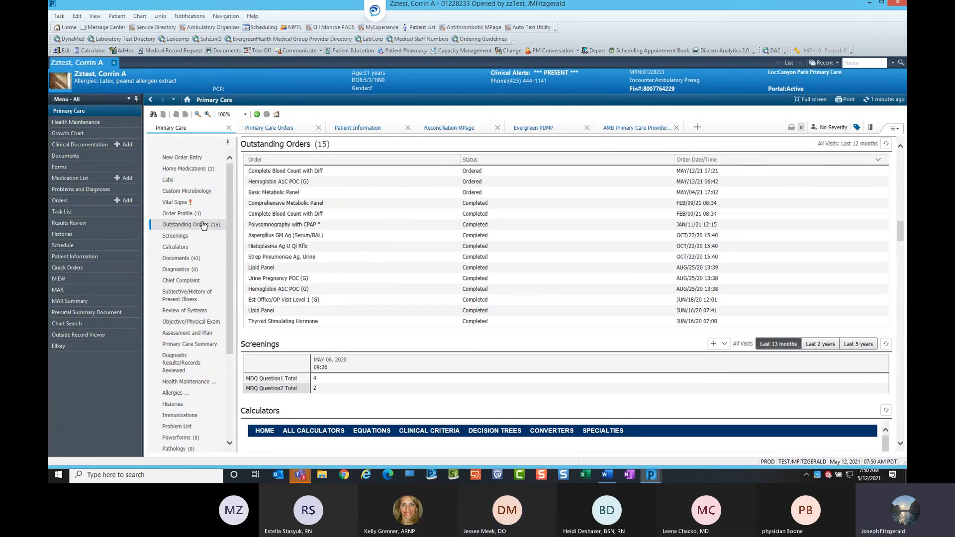
{"action": "left_click", "coordinate": [197, 227]}
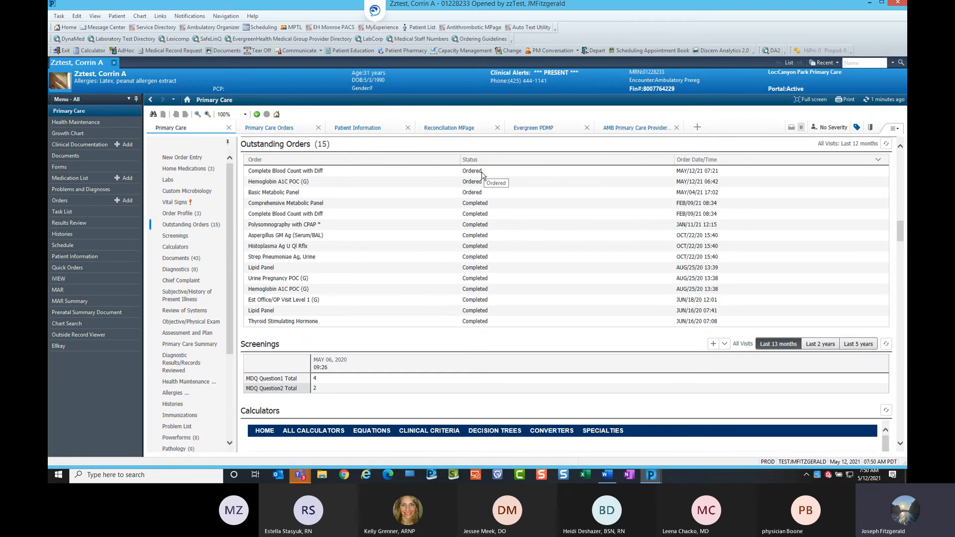
{"action": "left_click", "coordinate": [315, 170]}
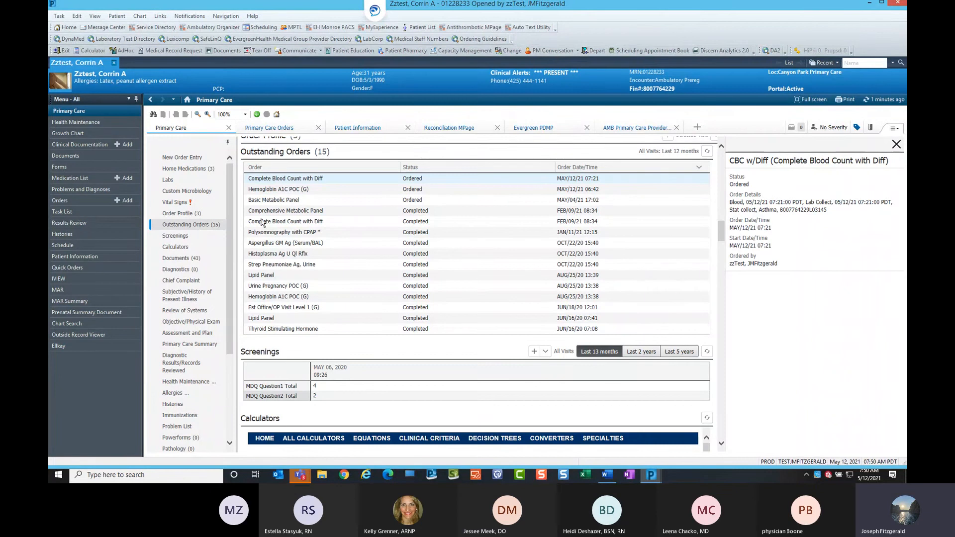
{"action": "left_click", "coordinate": [897, 145]}
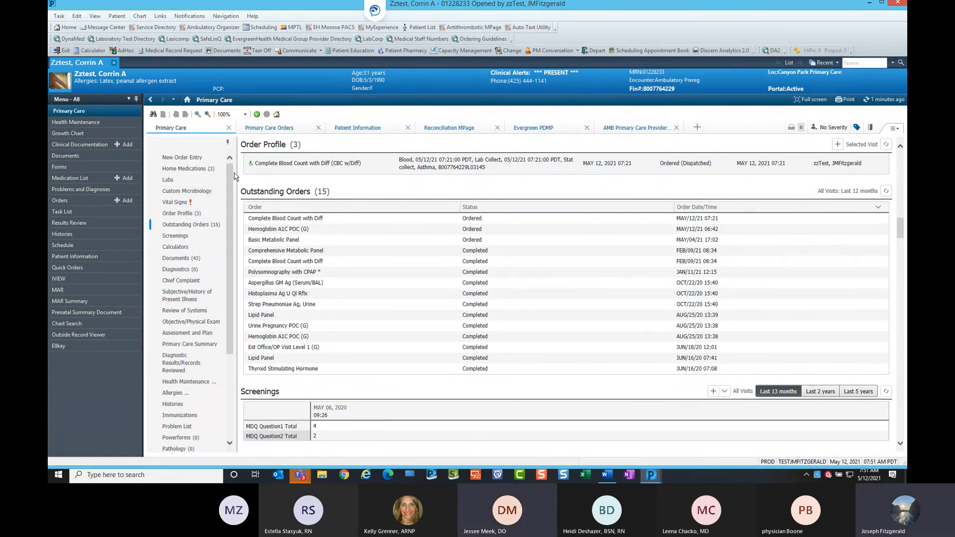
{"action": "scroll", "coordinate": [232, 184], "scroll_direction": "down", "scroll_amount": 3}
{"action": "scroll", "coordinate": [244, 297], "scroll_direction": "up", "scroll_amount": 1}
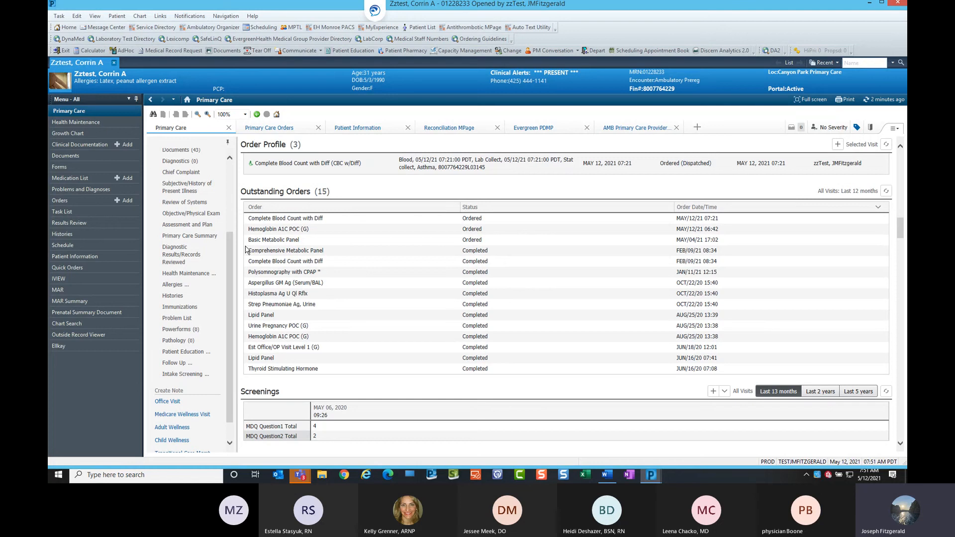
{"action": "scroll", "coordinate": [219, 192], "scroll_direction": "up", "scroll_amount": 3}
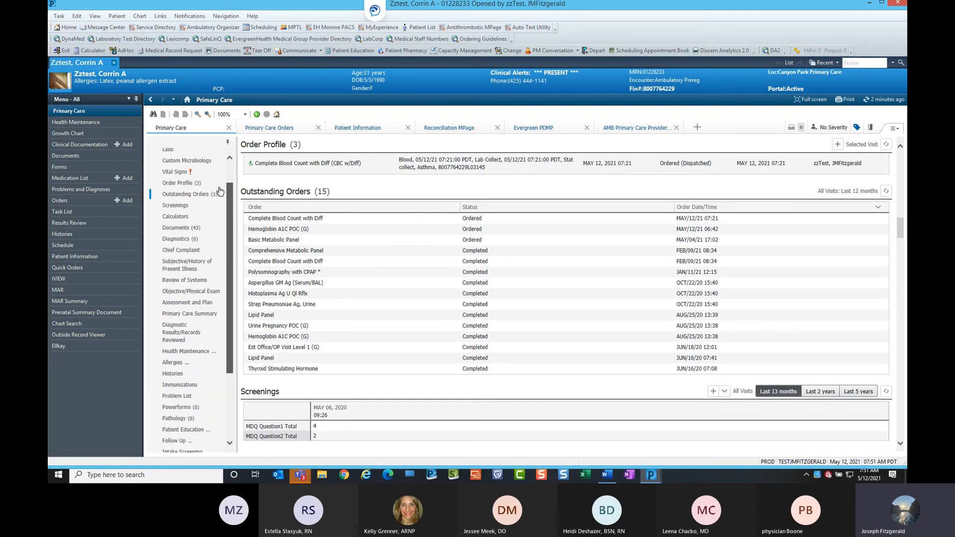
{"action": "scroll", "coordinate": [224, 174], "scroll_direction": "up", "scroll_amount": 2}
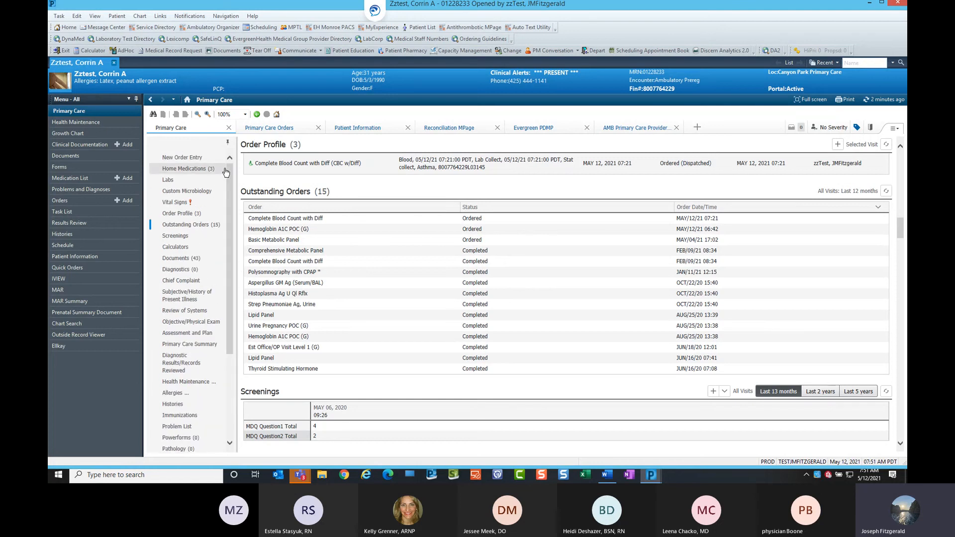